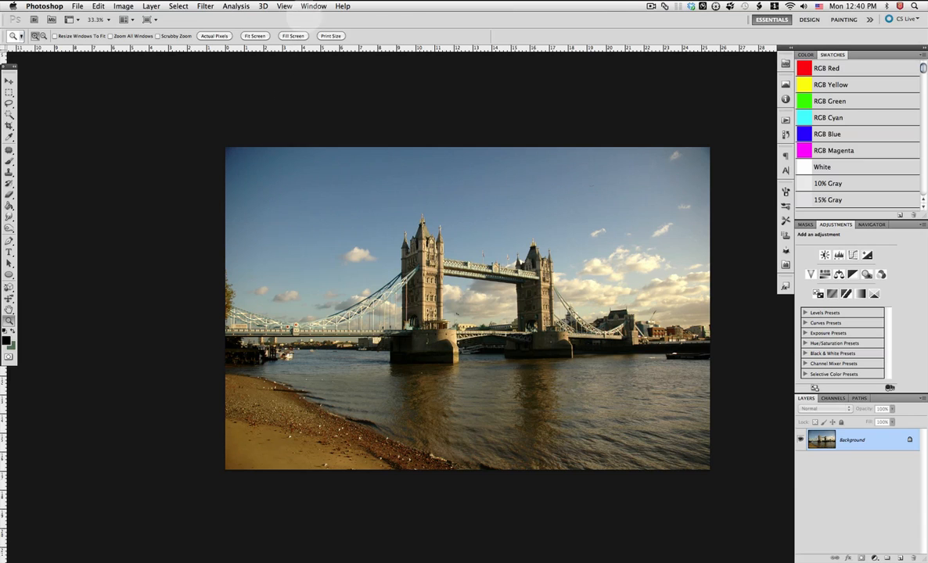
Copy the entire wave photo Photoxpress_1015393 (1).jpg and paste it into the bridge photo Photoxpress_4917704.jpg as a new layer
{"action": "left_click", "coordinate": [313, 7]}
{"action": "left_click", "coordinate": [344, 349]}
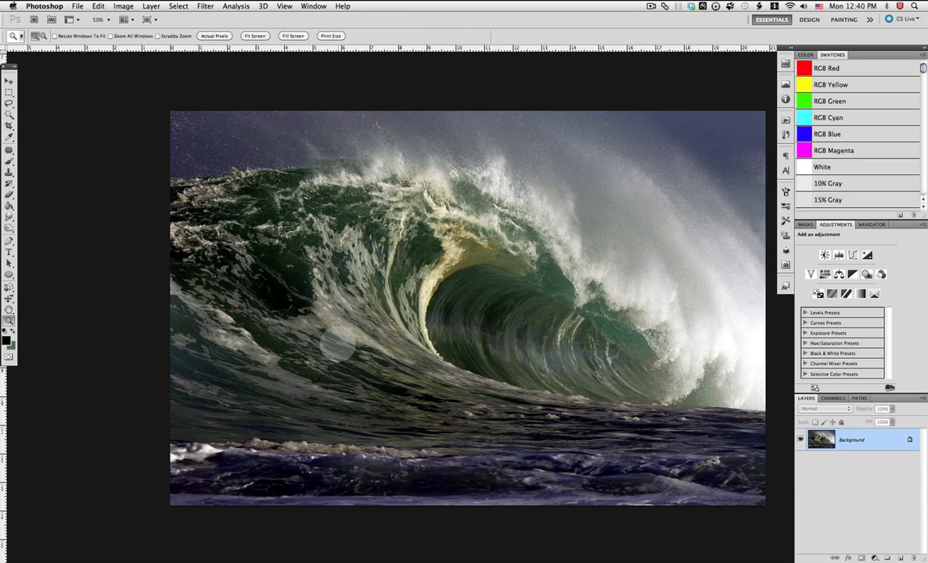
{"action": "key", "text": "super+a"}
{"action": "key", "text": "super+c"}
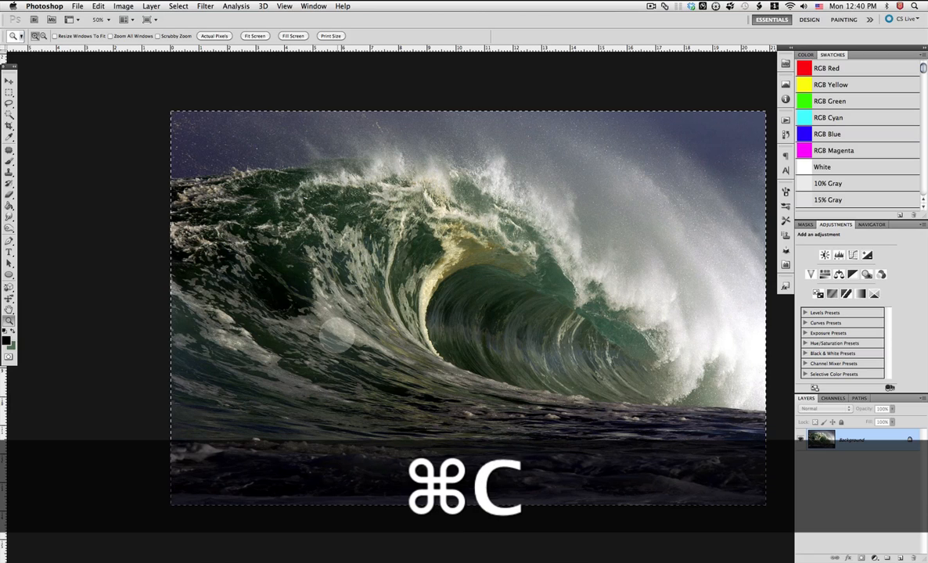
{"action": "left_click", "coordinate": [313, 6]}
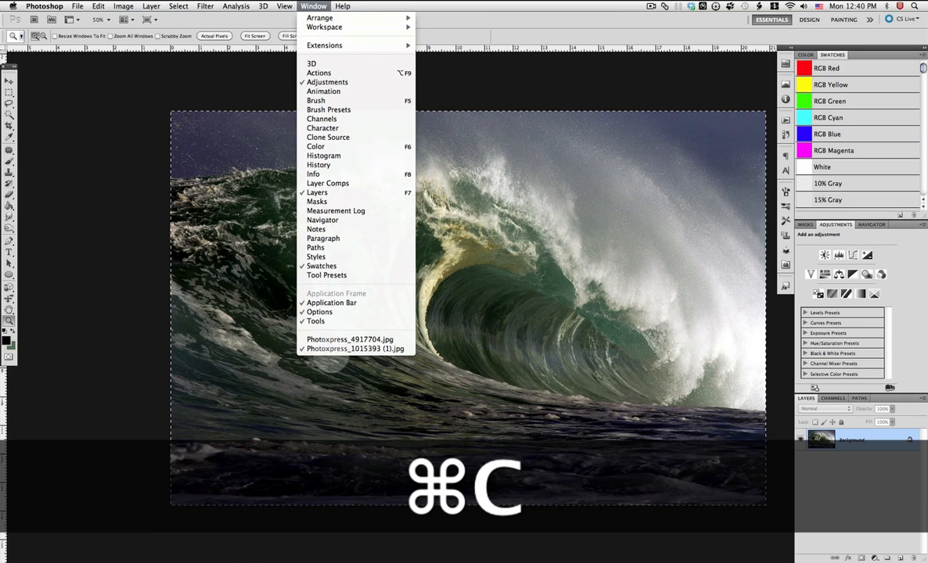
{"action": "left_click", "coordinate": [336, 338]}
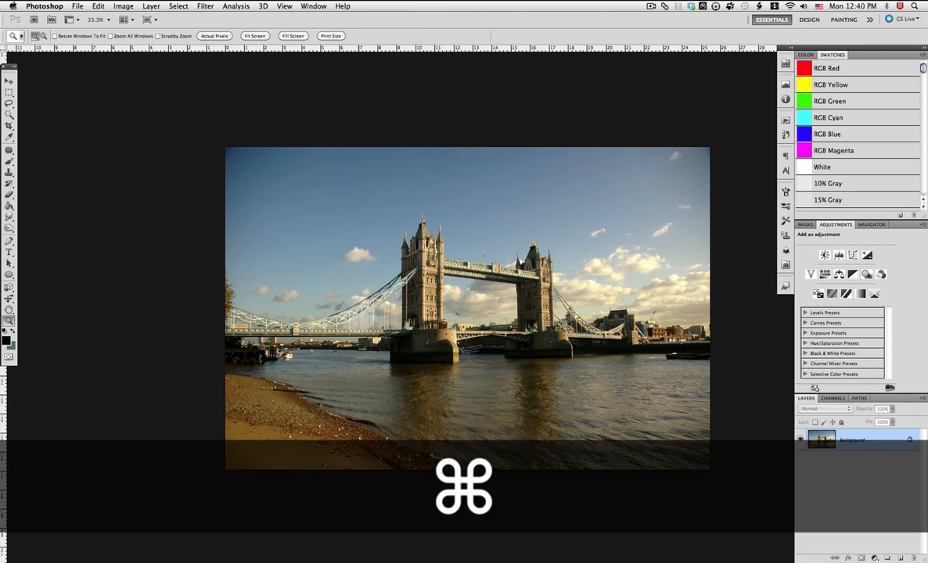
{"action": "key", "text": "super+v"}
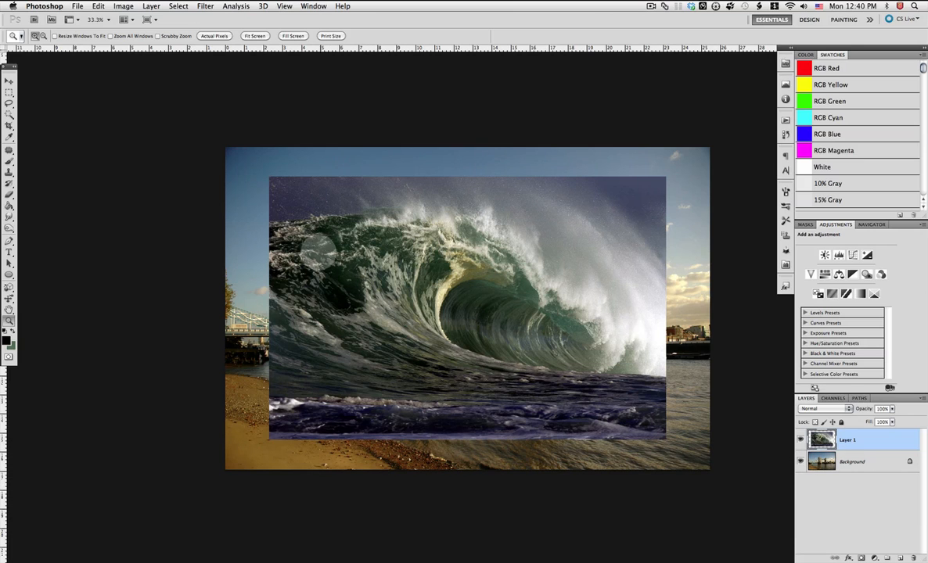
Move the wave layer so it sits against the bridge photo's left edge, slightly below the top of the picture
{"action": "left_click", "coordinate": [8, 81]}
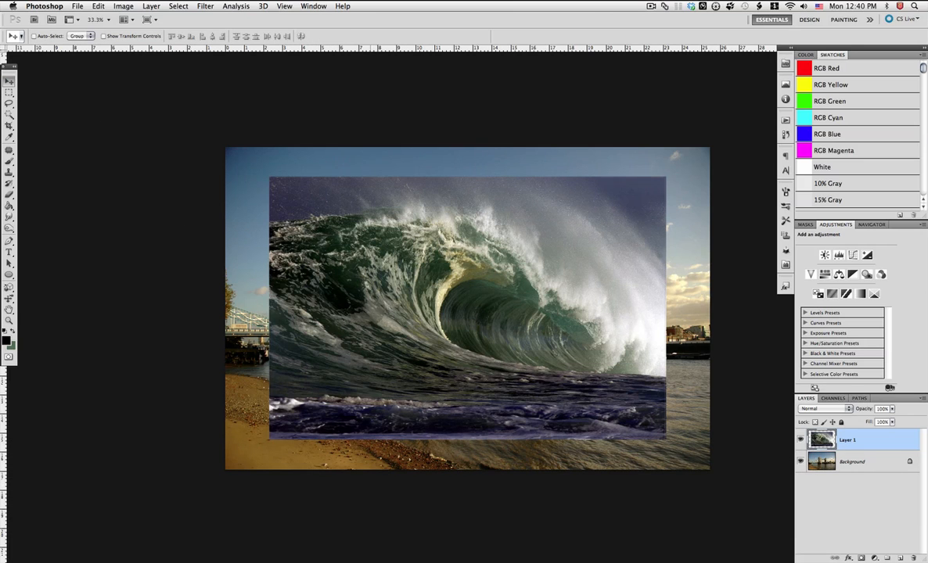
{"action": "left_click_drag", "start_coordinate": [345, 286], "coordinate": [302, 257]}
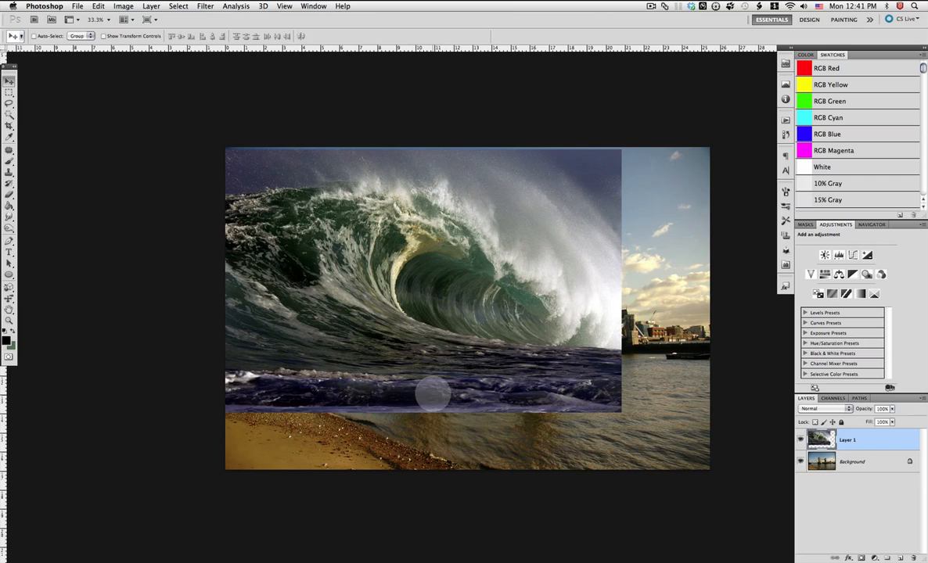
{"action": "left_click_drag", "start_coordinate": [437, 383], "coordinate": [438, 395]}
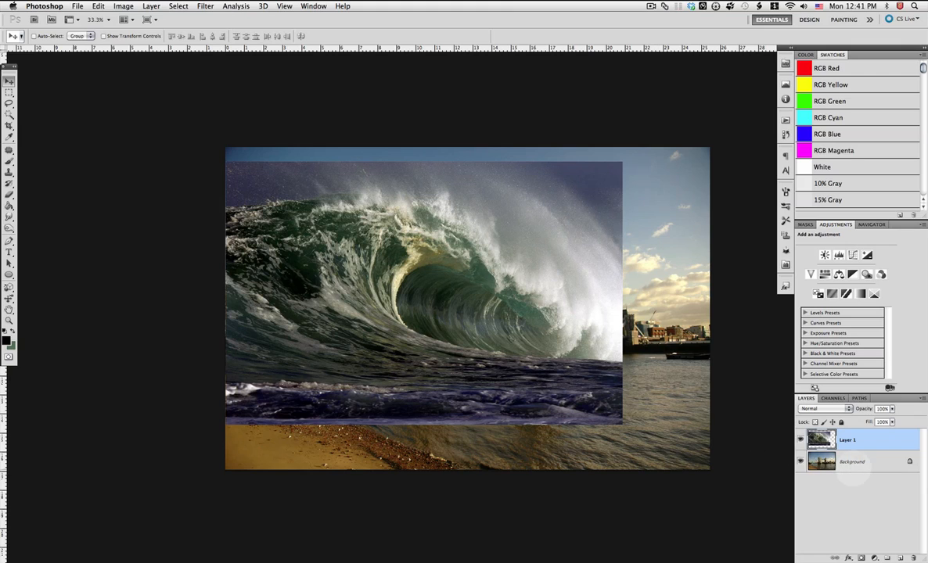
Add a layer mask to the wave layer and set up a soft brush of 288 px with 0% hardness
{"action": "left_click", "coordinate": [861, 558]}
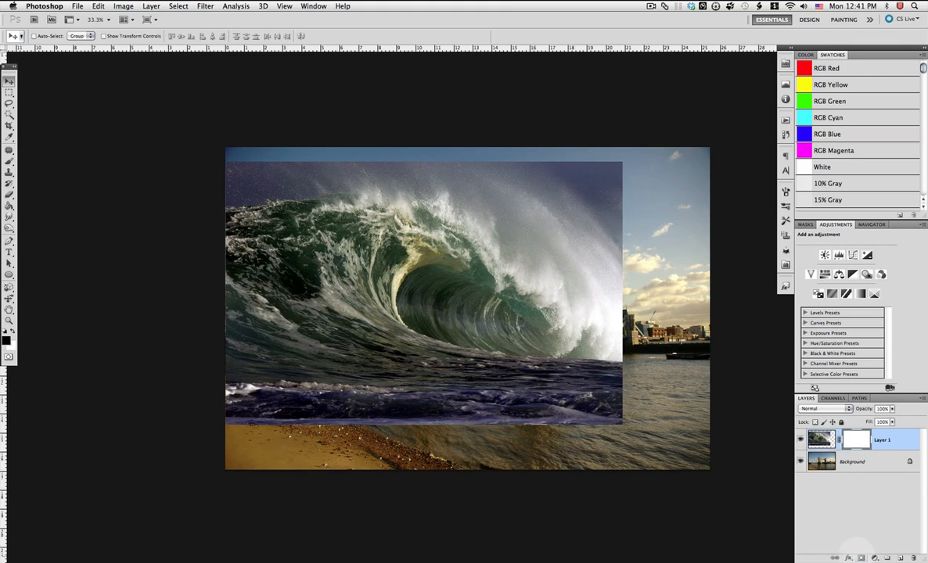
{"action": "left_click", "coordinate": [9, 160]}
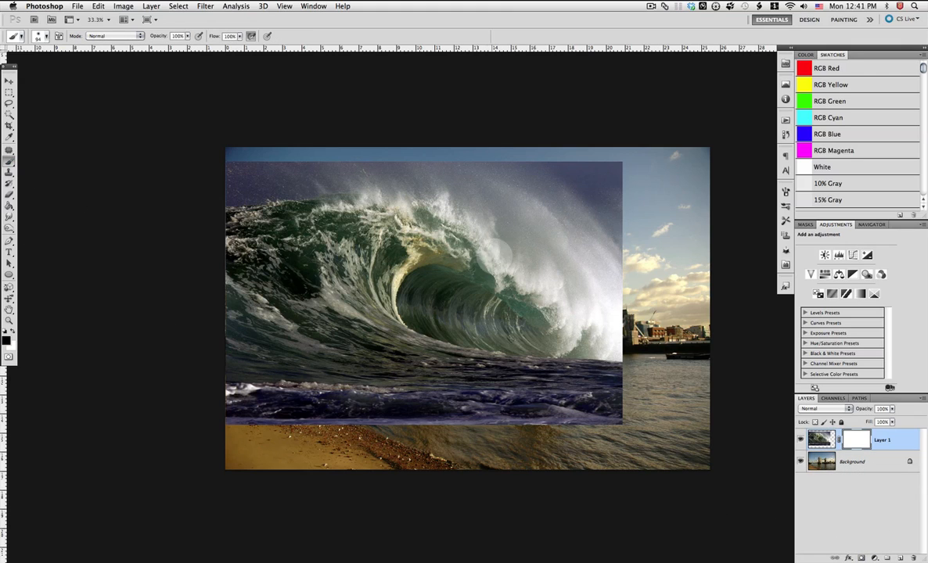
{"action": "right_click", "coordinate": [508, 263]}
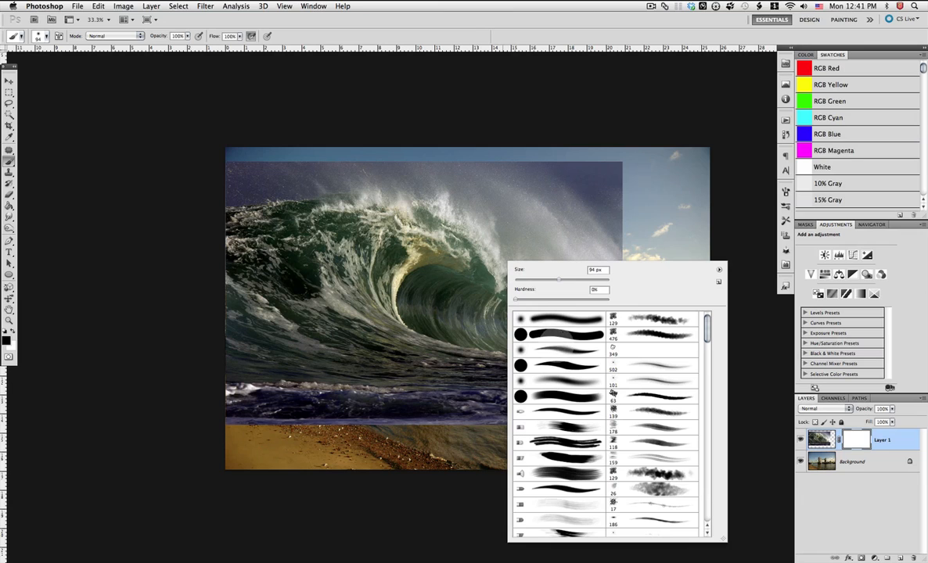
{"action": "left_click", "coordinate": [573, 280]}
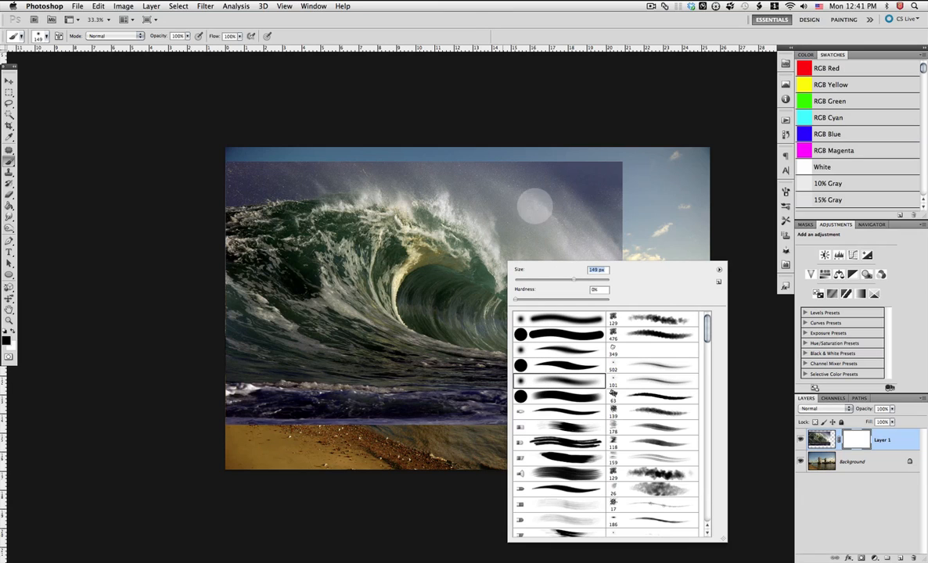
{"action": "left_click", "coordinate": [590, 270]}
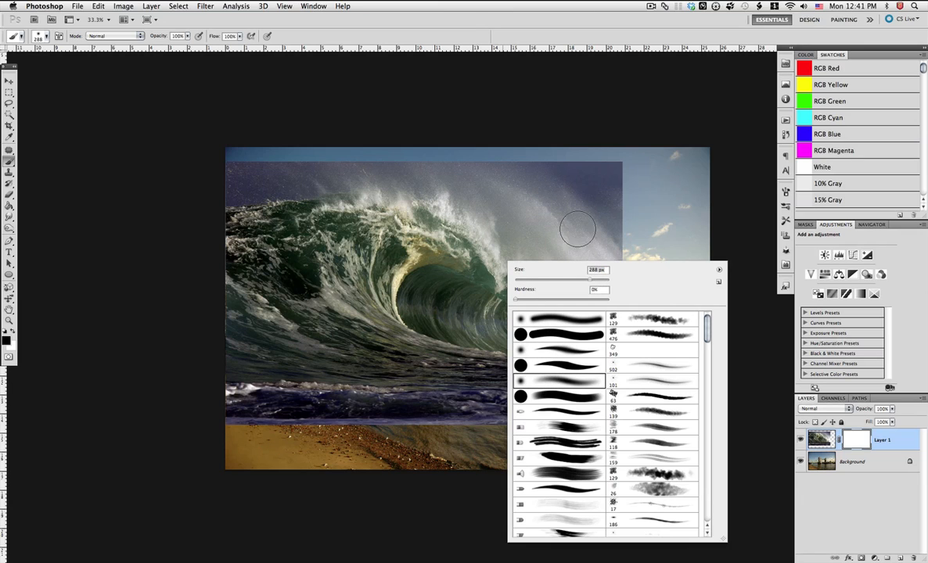
{"action": "key", "text": "Return"}
Paint black on the wave layer's mask to hide the purple sky above the wave's crest and spray
{"action": "left_click_drag", "start_coordinate": [637, 224], "coordinate": [628, 178]}
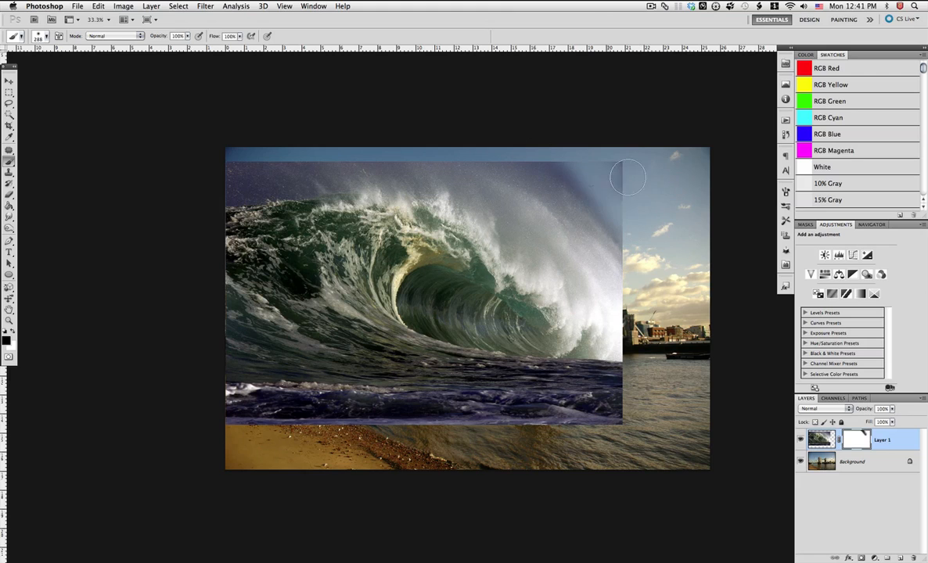
{"action": "left_click_drag", "start_coordinate": [630, 240], "coordinate": [480, 135]}
{"action": "left_click_drag", "start_coordinate": [611, 193], "coordinate": [401, 139]}
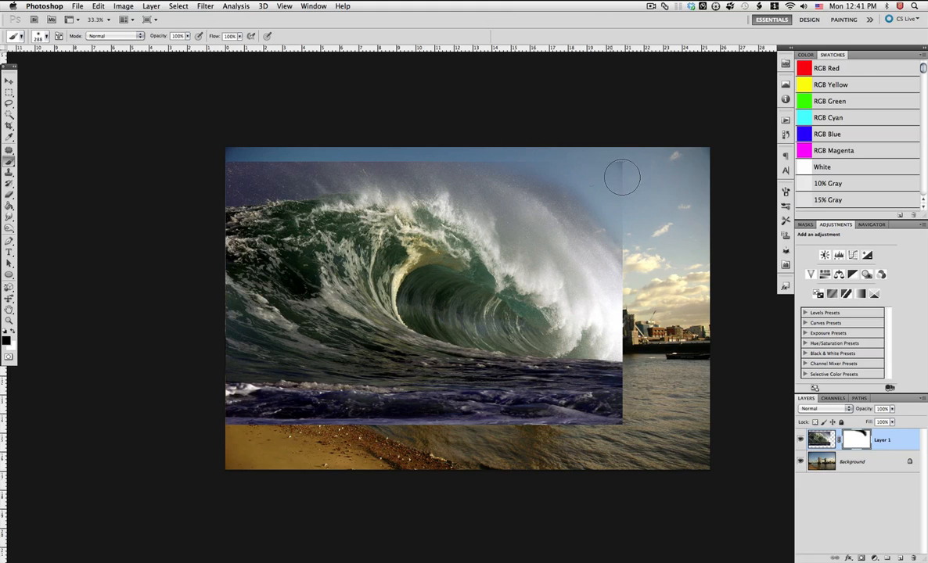
{"action": "left_click_drag", "start_coordinate": [615, 217], "coordinate": [390, 121]}
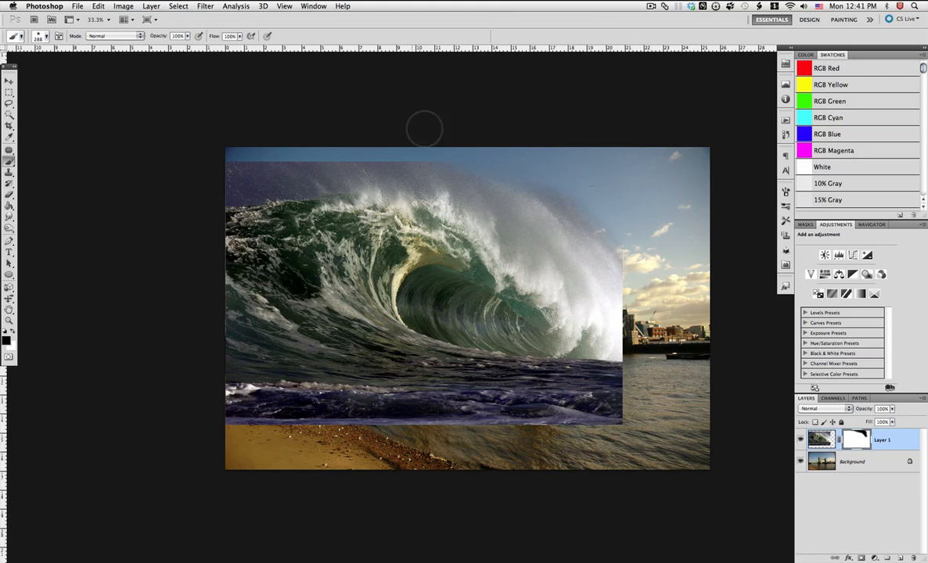
{"action": "left_click_drag", "start_coordinate": [345, 160], "coordinate": [191, 163]}
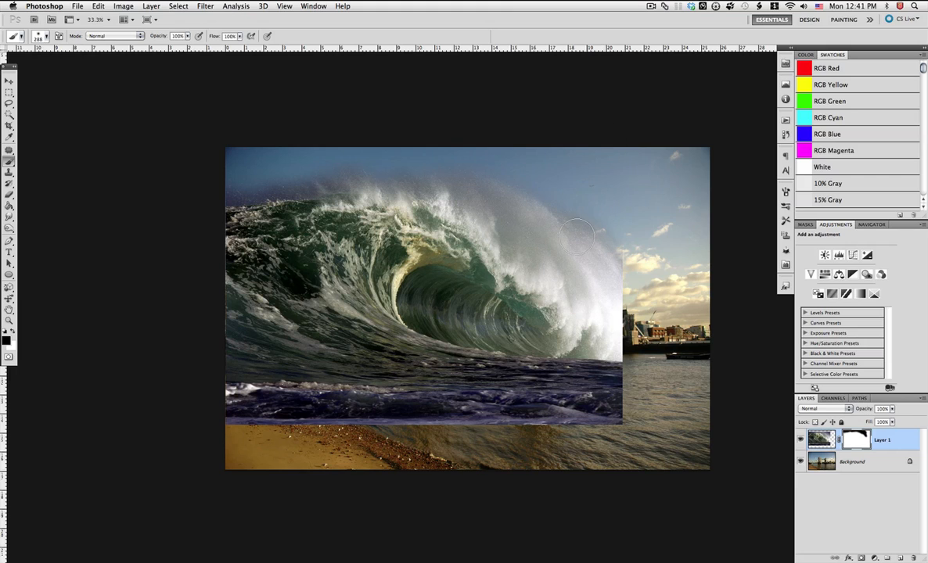
Mask out the water below the wave, its hard right edge and the leftover sky at the upper left
{"action": "mouse_move", "coordinate": [655, 440]}
{"action": "left_mouse_down"}
{"action": "mouse_move", "coordinate": [158, 428]}
{"action": "mouse_move", "coordinate": [626, 432]}
{"action": "mouse_move", "coordinate": [199, 398]}
{"action": "mouse_move", "coordinate": [296, 424]}
{"action": "mouse_move", "coordinate": [464, 427]}
{"action": "mouse_move", "coordinate": [213, 368]}
{"action": "mouse_move", "coordinate": [569, 452]}
{"action": "left_mouse_up"}
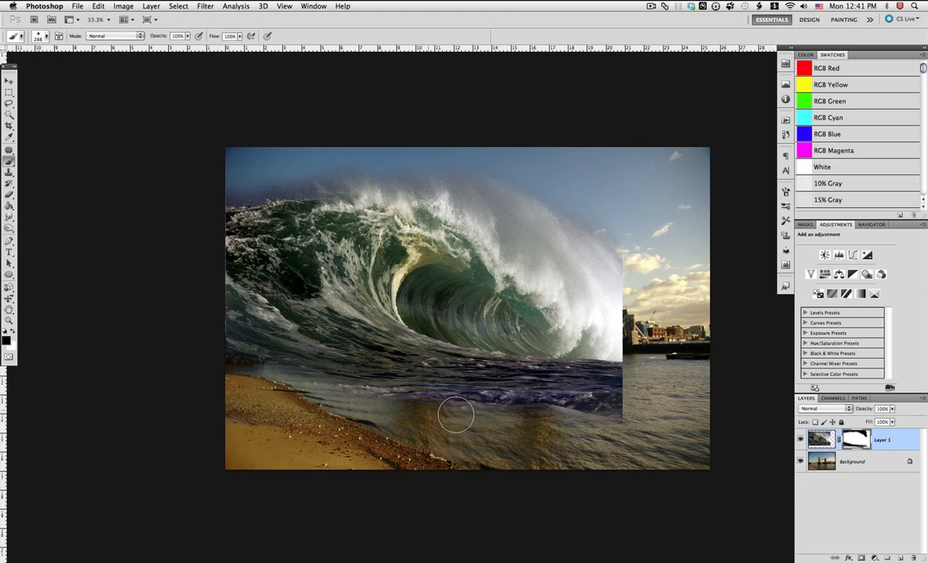
{"action": "mouse_move", "coordinate": [455, 414]}
{"action": "left_mouse_down"}
{"action": "mouse_move", "coordinate": [614, 436]}
{"action": "mouse_move", "coordinate": [573, 423]}
{"action": "mouse_move", "coordinate": [608, 414]}
{"action": "mouse_move", "coordinate": [480, 405]}
{"action": "mouse_move", "coordinate": [476, 417]}
{"action": "mouse_move", "coordinate": [571, 421]}
{"action": "left_mouse_up"}
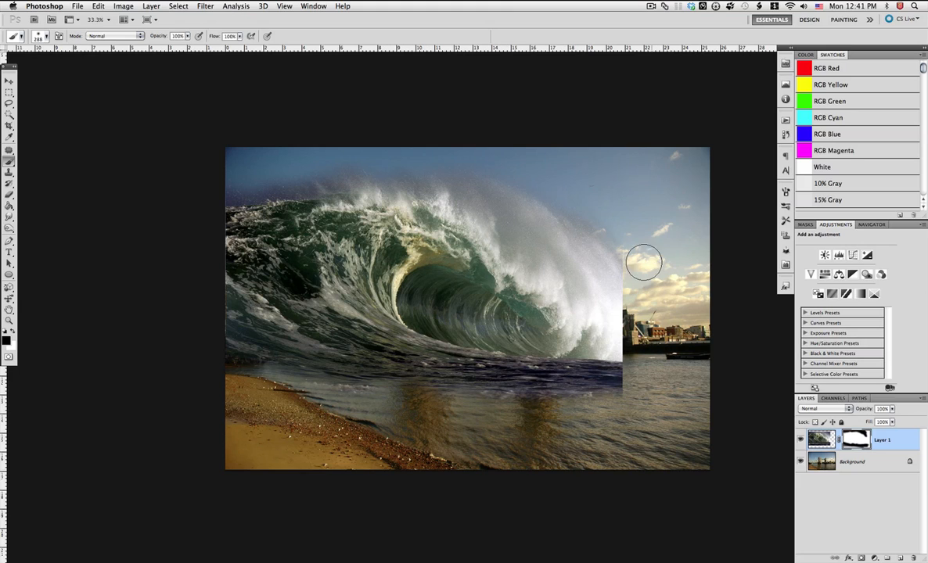
{"action": "mouse_move", "coordinate": [624, 341]}
{"action": "left_mouse_down"}
{"action": "mouse_move", "coordinate": [622, 413]}
{"action": "mouse_move", "coordinate": [624, 398]}
{"action": "mouse_move", "coordinate": [580, 423]}
{"action": "mouse_move", "coordinate": [583, 411]}
{"action": "mouse_move", "coordinate": [494, 405]}
{"action": "left_mouse_up"}
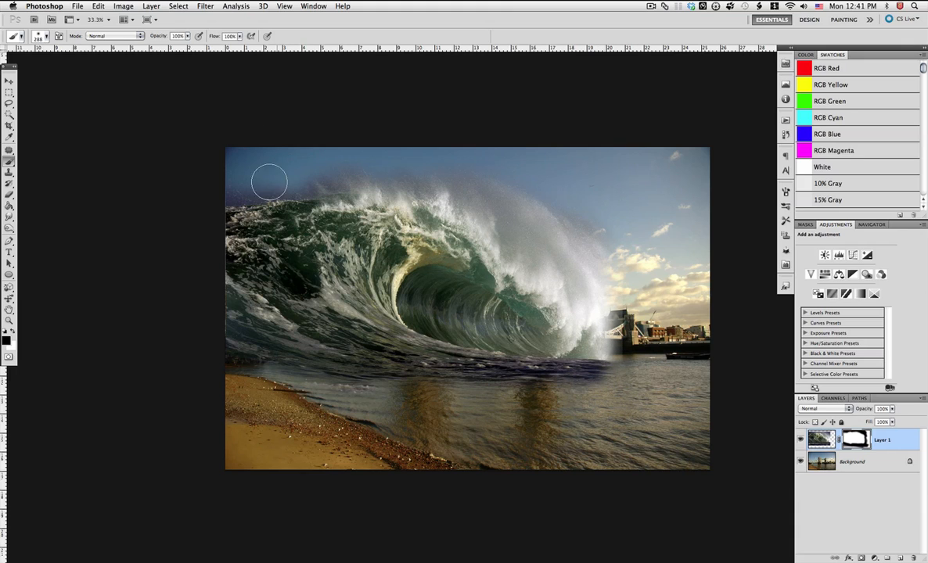
{"action": "left_click_drag", "start_coordinate": [250, 184], "coordinate": [209, 174]}
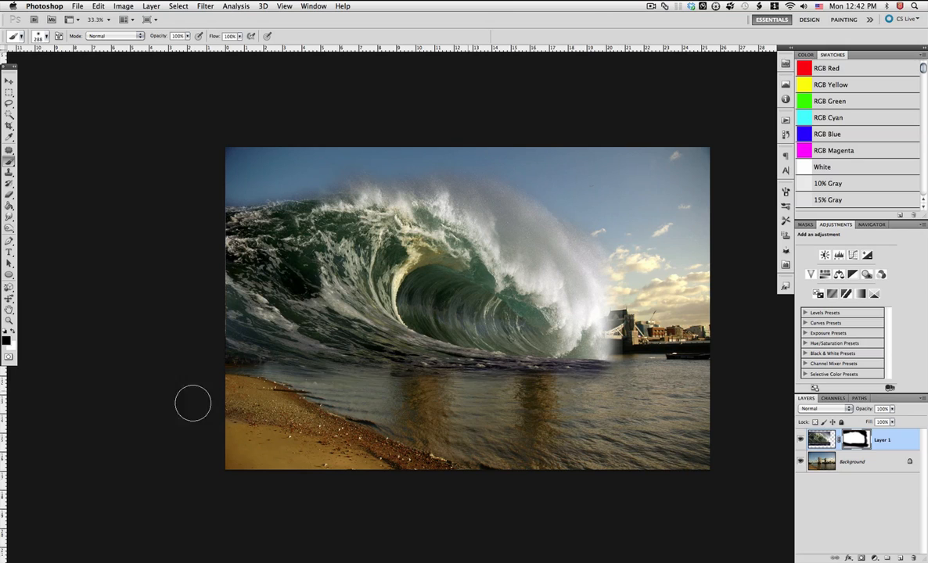
{"action": "left_click_drag", "start_coordinate": [362, 375], "coordinate": [607, 396]}
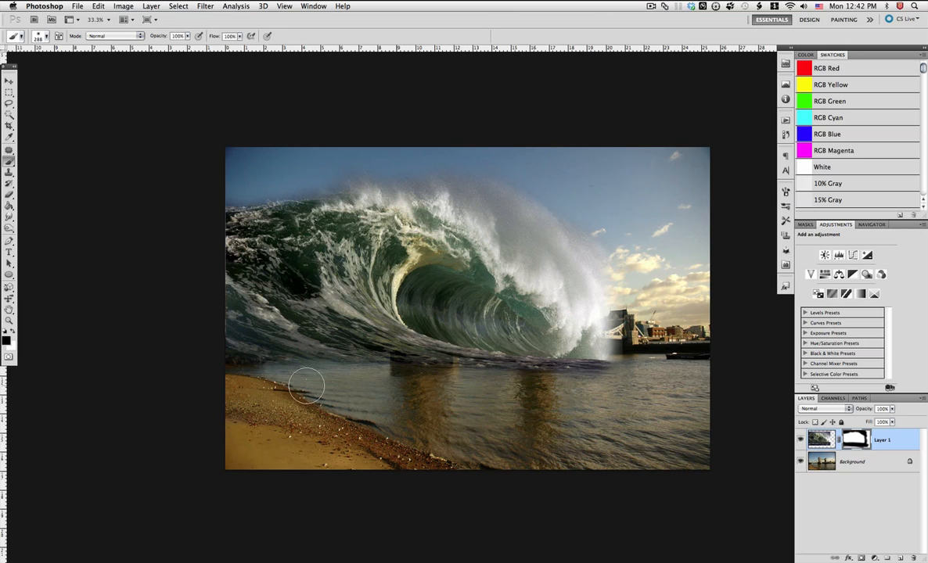
Shift the masked wave layer slightly downward so its base covers the bridge piers at the waterline
{"action": "left_click", "coordinate": [8, 81]}
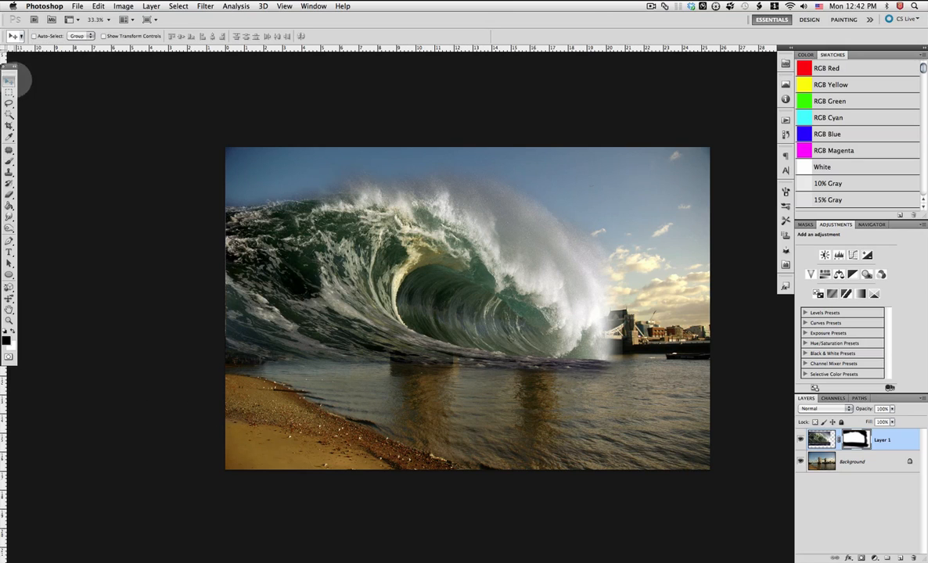
{"action": "mouse_move", "coordinate": [378, 252]}
{"action": "left_mouse_down"}
{"action": "mouse_move", "coordinate": [407, 266]}
{"action": "mouse_move", "coordinate": [381, 259]}
{"action": "left_mouse_up"}
{"action": "key", "text": "shift+Down"}
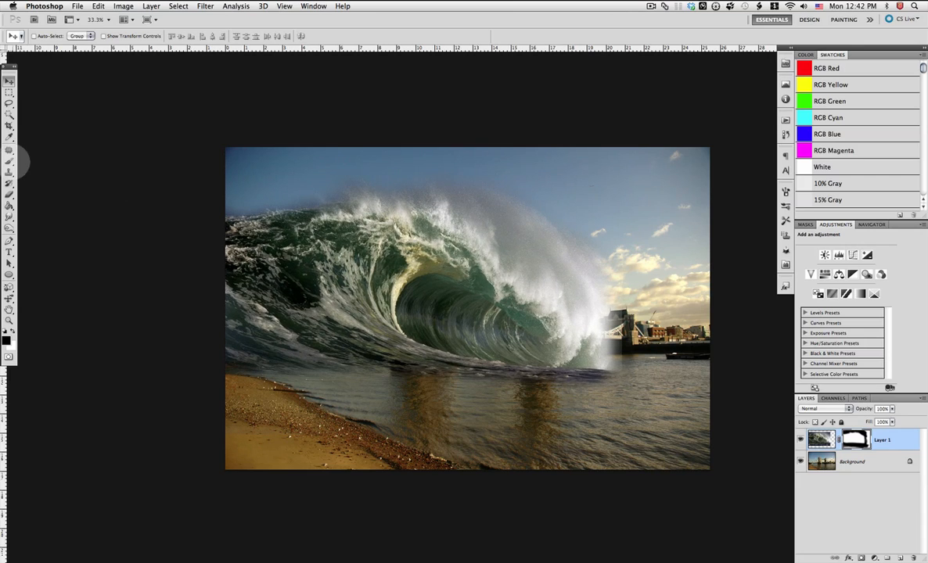
Lower the wave layer's opacity to 48% so the bridge shows through for masking
{"action": "left_click", "coordinate": [9, 160]}
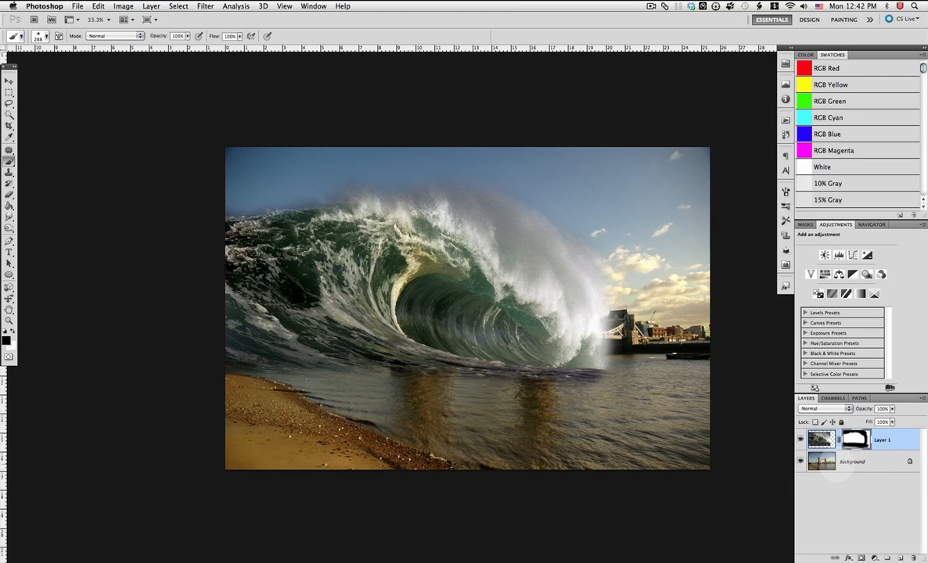
{"action": "left_click", "coordinate": [892, 408]}
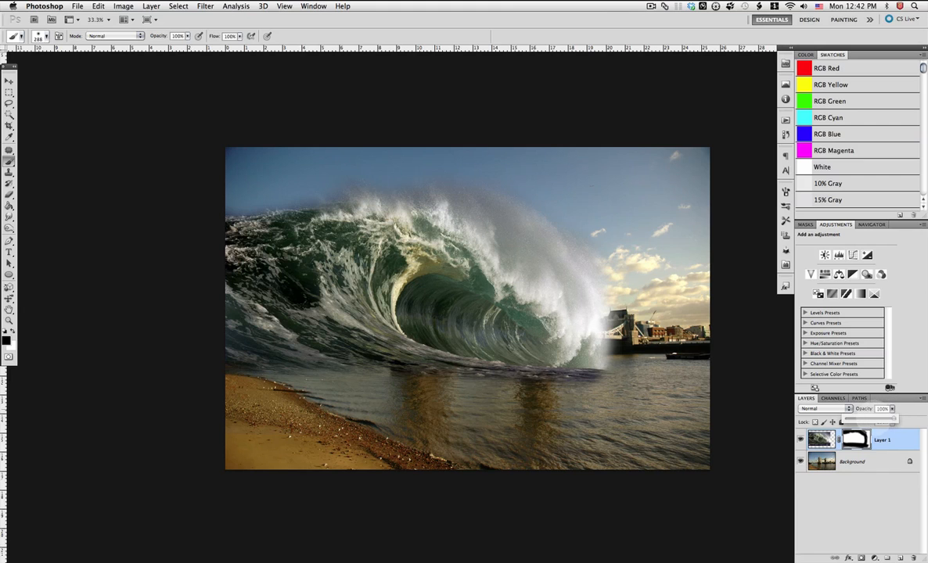
{"action": "left_click_drag", "start_coordinate": [894, 420], "coordinate": [751, 407]}
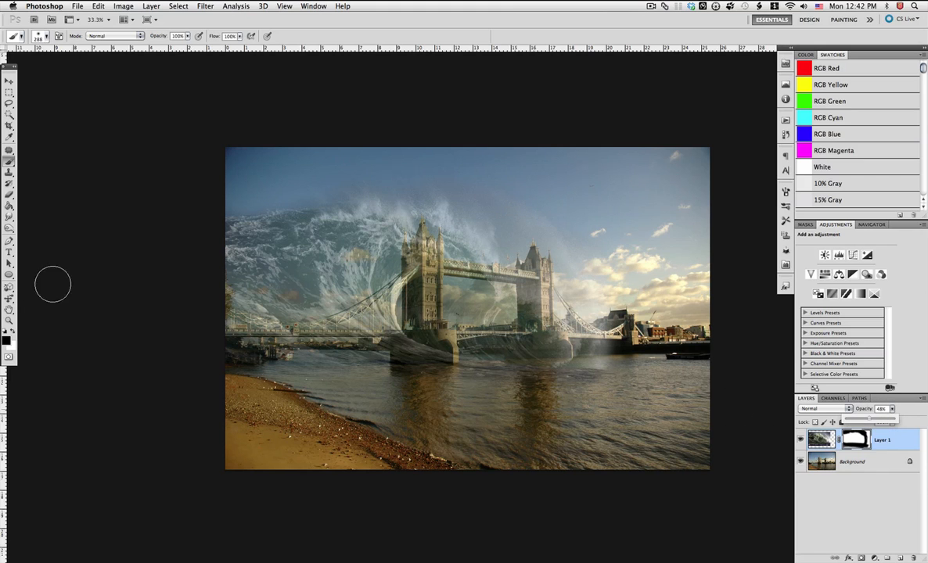
Set up a hard round brush of 10 px with 100% hardness for detailed masking around the bridge's near tower
{"action": "left_click", "coordinate": [8, 320]}
{"action": "mouse_move", "coordinate": [364, 206]}
{"action": "left_mouse_down"}
{"action": "mouse_move", "coordinate": [446, 313]}
{"action": "mouse_move", "coordinate": [567, 362]}
{"action": "left_mouse_up"}
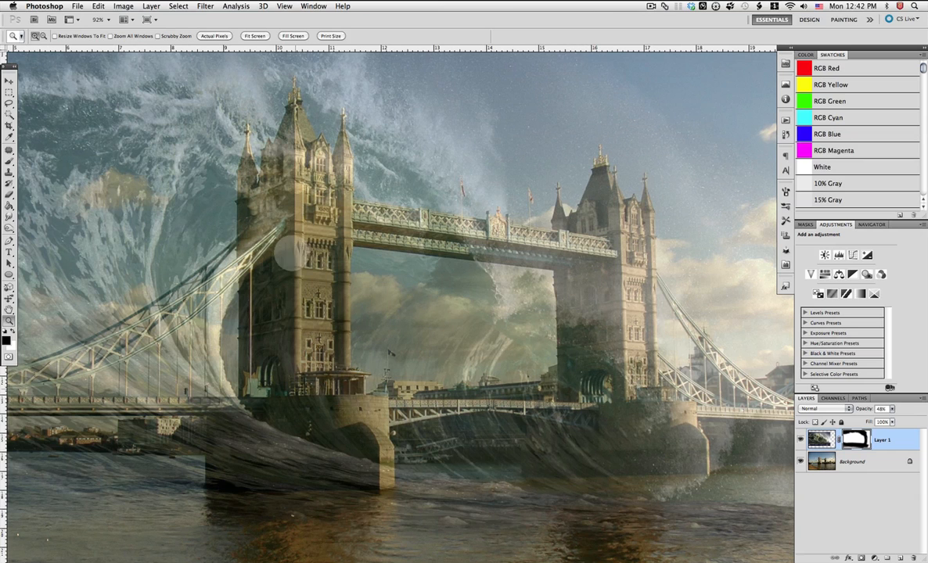
{"action": "left_click_drag", "start_coordinate": [258, 209], "coordinate": [317, 279]}
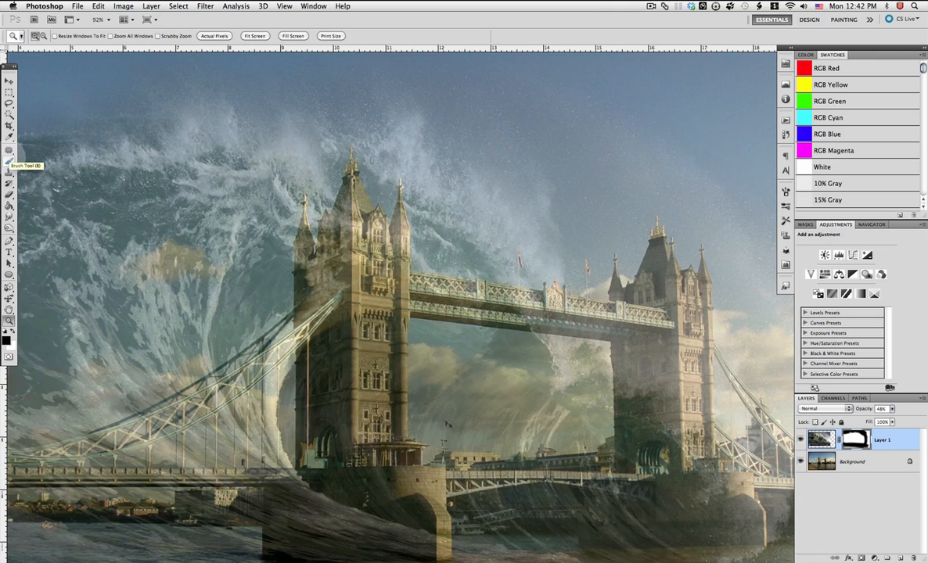
{"action": "left_click", "coordinate": [9, 160]}
{"action": "left_click", "coordinate": [38, 36]}
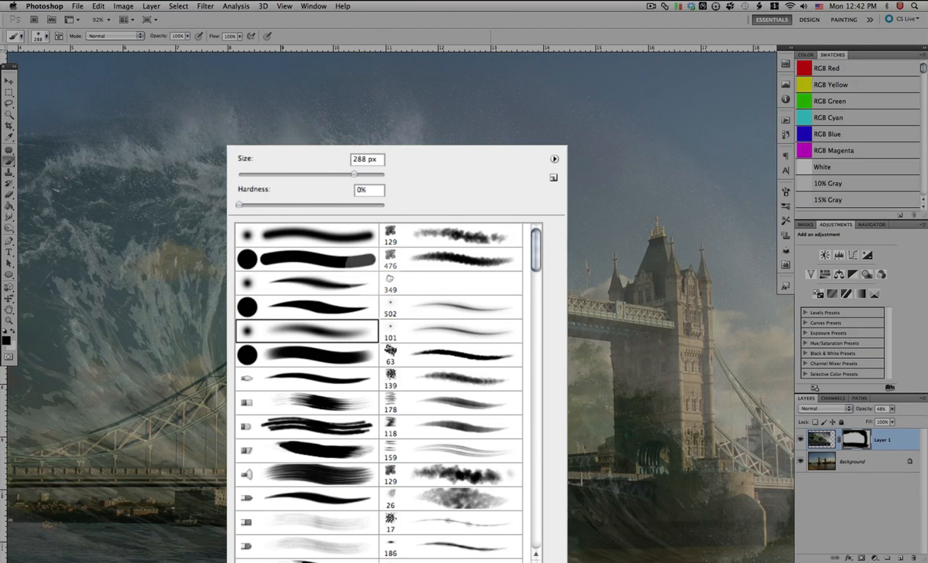
{"action": "left_click", "coordinate": [308, 301]}
{"action": "left_click", "coordinate": [247, 175]}
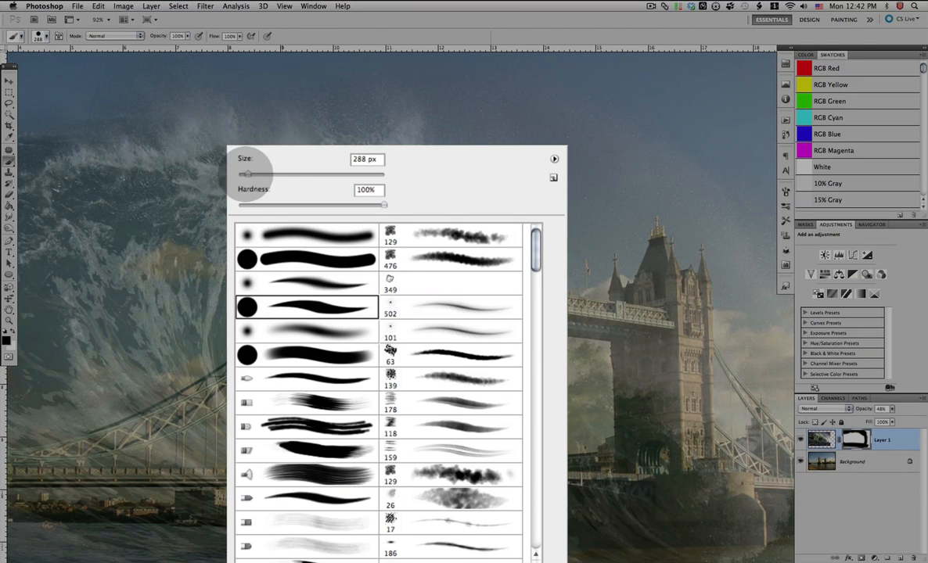
Paint black on the wave's layer mask over the near tower's central roof and gilded finials, zooming in for detail
{"action": "left_click", "coordinate": [343, 205]}
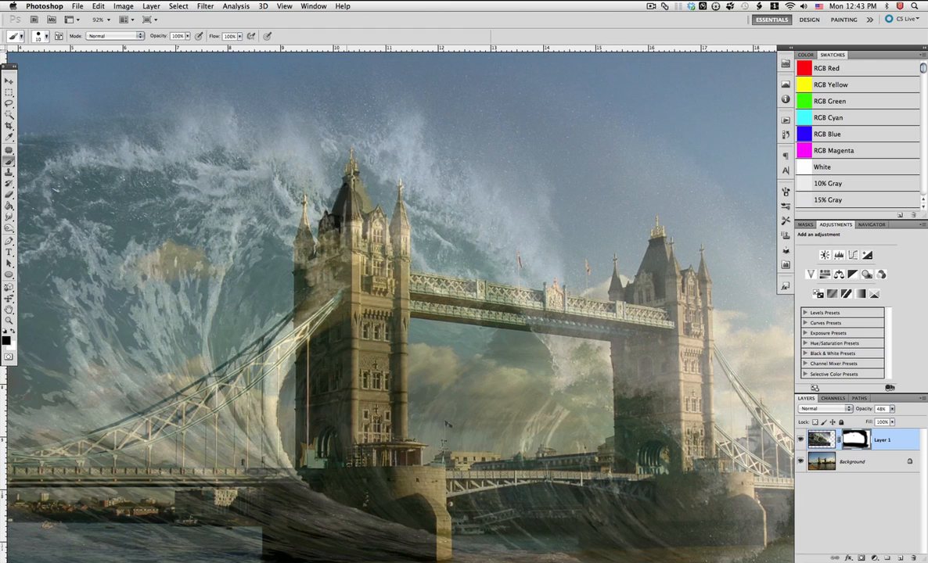
{"action": "left_click_drag", "start_coordinate": [348, 189], "coordinate": [345, 178]}
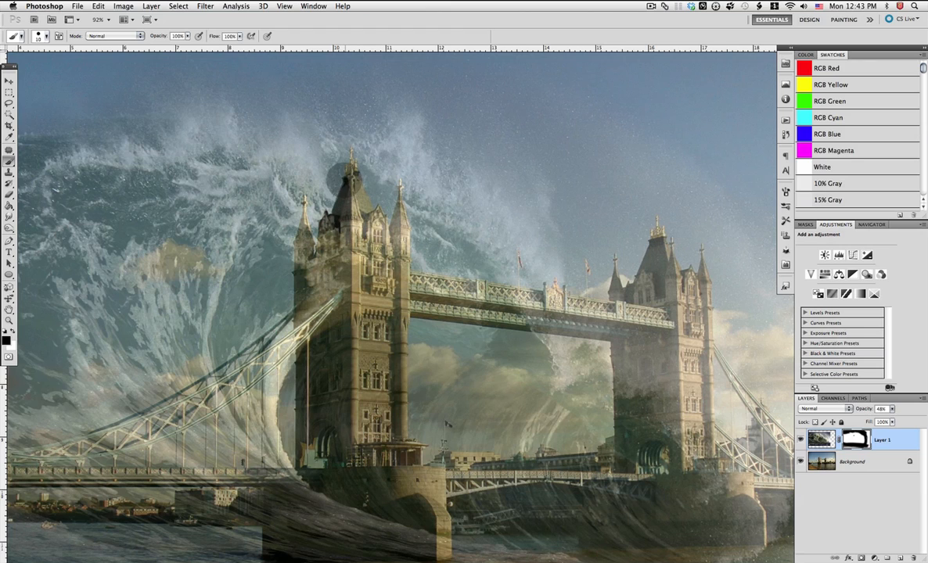
{"action": "left_click", "coordinate": [8, 320]}
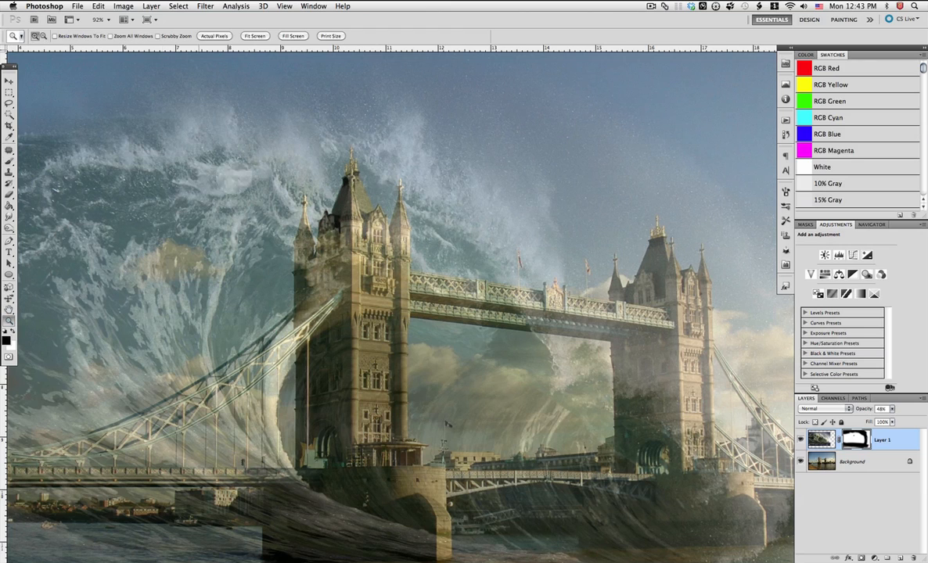
{"action": "mouse_move", "coordinate": [290, 143]}
{"action": "left_mouse_down"}
{"action": "mouse_move", "coordinate": [357, 253]}
{"action": "mouse_move", "coordinate": [437, 322]}
{"action": "left_mouse_up"}
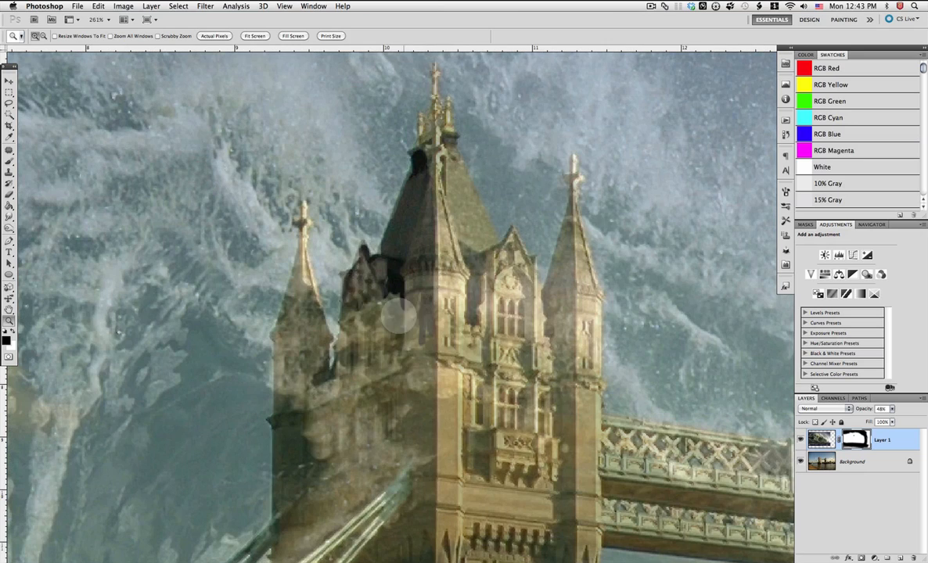
{"action": "left_click", "coordinate": [8, 160]}
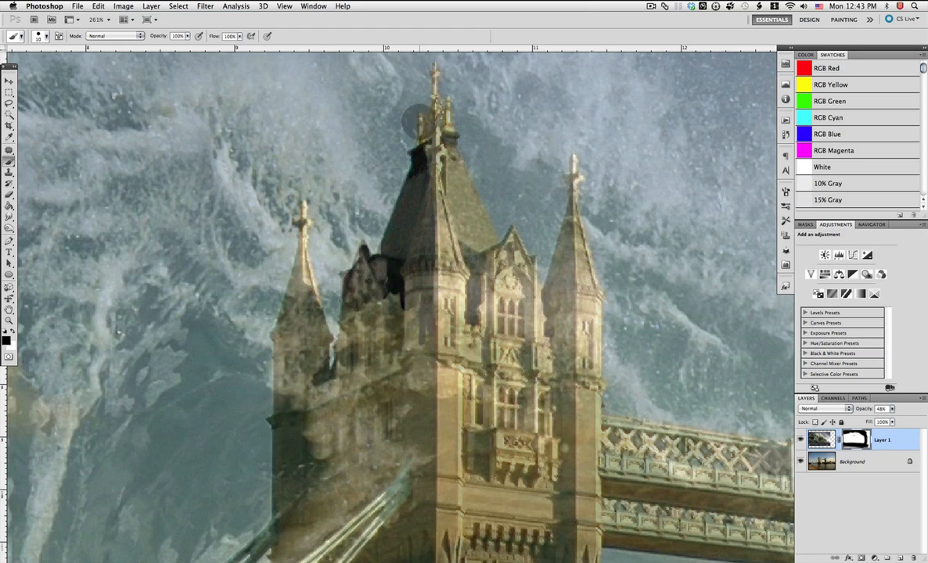
{"action": "mouse_move", "coordinate": [422, 124]}
{"action": "left_mouse_down"}
{"action": "mouse_move", "coordinate": [442, 100]}
{"action": "mouse_move", "coordinate": [437, 146]}
{"action": "mouse_move", "coordinate": [459, 191]}
{"action": "mouse_move", "coordinate": [428, 144]}
{"action": "mouse_move", "coordinate": [432, 161]}
{"action": "mouse_move", "coordinate": [462, 155]}
{"action": "mouse_move", "coordinate": [451, 141]}
{"action": "mouse_move", "coordinate": [485, 233]}
{"action": "mouse_move", "coordinate": [451, 151]}
{"action": "mouse_move", "coordinate": [480, 215]}
{"action": "left_mouse_up"}
{"action": "left_click_drag", "start_coordinate": [463, 180], "coordinate": [489, 229]}
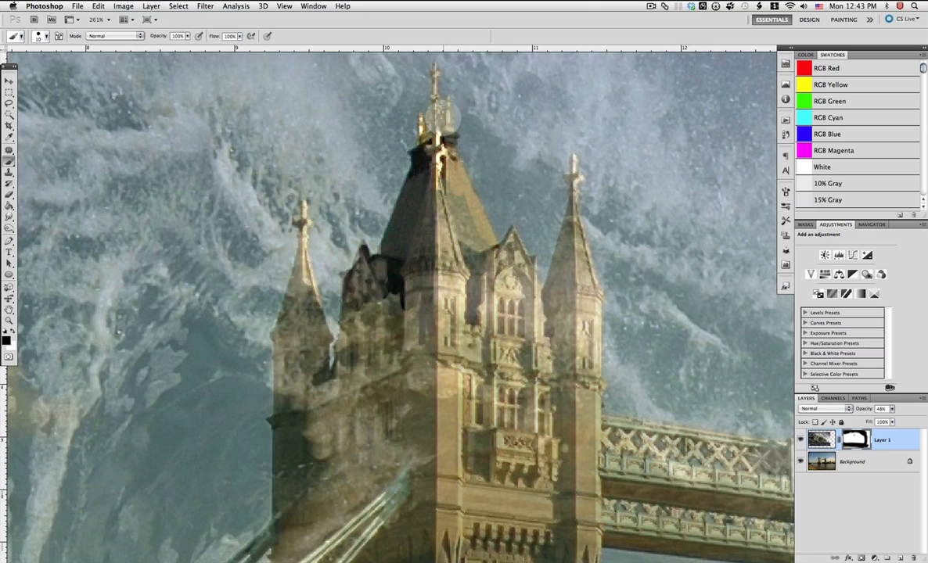
{"action": "left_click_drag", "start_coordinate": [450, 101], "coordinate": [450, 152]}
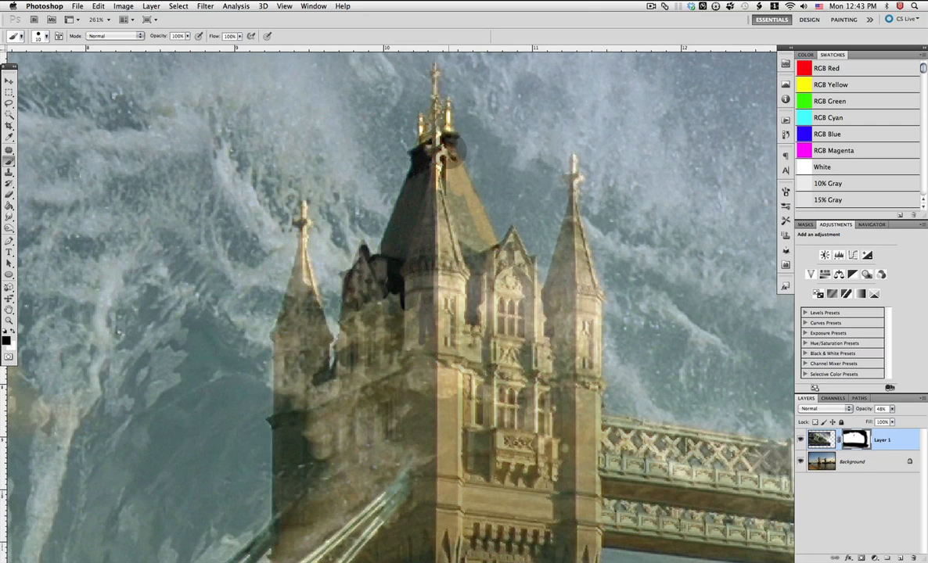
{"action": "mouse_move", "coordinate": [463, 204]}
{"action": "left_mouse_down"}
{"action": "mouse_move", "coordinate": [452, 200]}
{"action": "mouse_move", "coordinate": [482, 245]}
{"action": "left_mouse_up"}
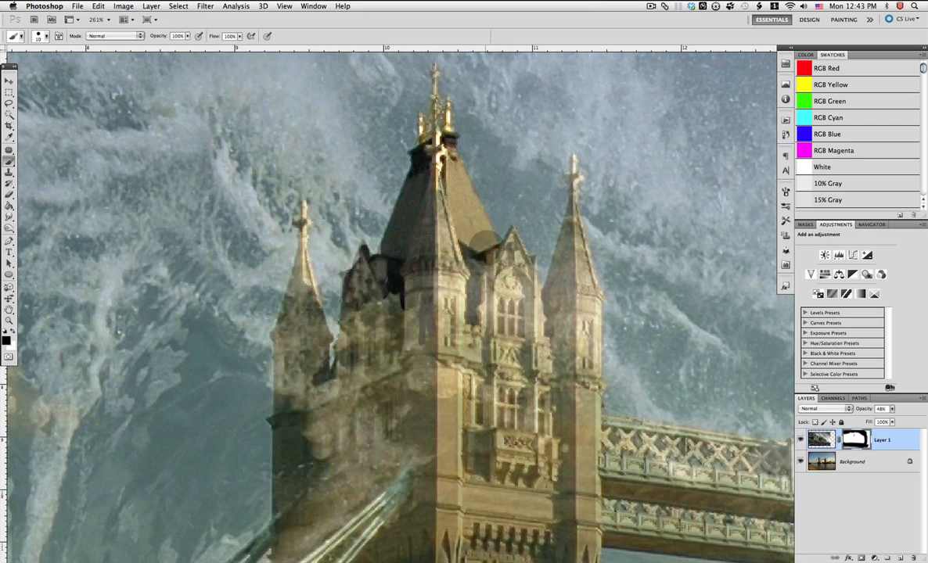
{"action": "left_click_drag", "start_coordinate": [443, 163], "coordinate": [445, 194]}
Mask the wave off the near tower's spire, gables, corner turrets and left edge, undoing a stray stroke
{"action": "mouse_move", "coordinate": [435, 68]}
{"action": "left_mouse_down"}
{"action": "mouse_move", "coordinate": [431, 113]}
{"action": "mouse_move", "coordinate": [446, 192]}
{"action": "mouse_move", "coordinate": [429, 202]}
{"action": "mouse_move", "coordinate": [420, 171]}
{"action": "mouse_move", "coordinate": [400, 232]}
{"action": "mouse_move", "coordinate": [361, 250]}
{"action": "mouse_move", "coordinate": [362, 239]}
{"action": "mouse_move", "coordinate": [366, 262]}
{"action": "mouse_move", "coordinate": [362, 250]}
{"action": "mouse_move", "coordinate": [347, 280]}
{"action": "mouse_move", "coordinate": [337, 274]}
{"action": "mouse_move", "coordinate": [369, 269]}
{"action": "left_mouse_up"}
{"action": "mouse_move", "coordinate": [509, 233]}
{"action": "left_mouse_down"}
{"action": "mouse_move", "coordinate": [495, 261]}
{"action": "mouse_move", "coordinate": [508, 236]}
{"action": "mouse_move", "coordinate": [548, 333]}
{"action": "mouse_move", "coordinate": [580, 178]}
{"action": "mouse_move", "coordinate": [555, 270]}
{"action": "mouse_move", "coordinate": [551, 349]}
{"action": "left_mouse_up"}
{"action": "mouse_move", "coordinate": [302, 212]}
{"action": "left_mouse_down"}
{"action": "mouse_move", "coordinate": [279, 235]}
{"action": "mouse_move", "coordinate": [275, 334]}
{"action": "mouse_move", "coordinate": [290, 274]}
{"action": "mouse_move", "coordinate": [313, 352]}
{"action": "mouse_move", "coordinate": [278, 369]}
{"action": "mouse_move", "coordinate": [296, 372]}
{"action": "mouse_move", "coordinate": [263, 470]}
{"action": "left_mouse_up"}
{"action": "key", "text": "super+z"}
{"action": "mouse_move", "coordinate": [584, 283]}
{"action": "left_mouse_down"}
{"action": "mouse_move", "coordinate": [547, 345]}
{"action": "mouse_move", "coordinate": [553, 272]}
{"action": "mouse_move", "coordinate": [336, 313]}
{"action": "mouse_move", "coordinate": [417, 318]}
{"action": "left_mouse_up"}
{"action": "left_click_drag", "start_coordinate": [367, 372], "coordinate": [465, 166]}
{"action": "mouse_move", "coordinate": [348, 298]}
{"action": "left_mouse_down"}
{"action": "mouse_move", "coordinate": [314, 321]}
{"action": "mouse_move", "coordinate": [327, 322]}
{"action": "mouse_move", "coordinate": [276, 407]}
{"action": "left_mouse_up"}
{"action": "left_click_drag", "start_coordinate": [455, 256], "coordinate": [323, 346]}
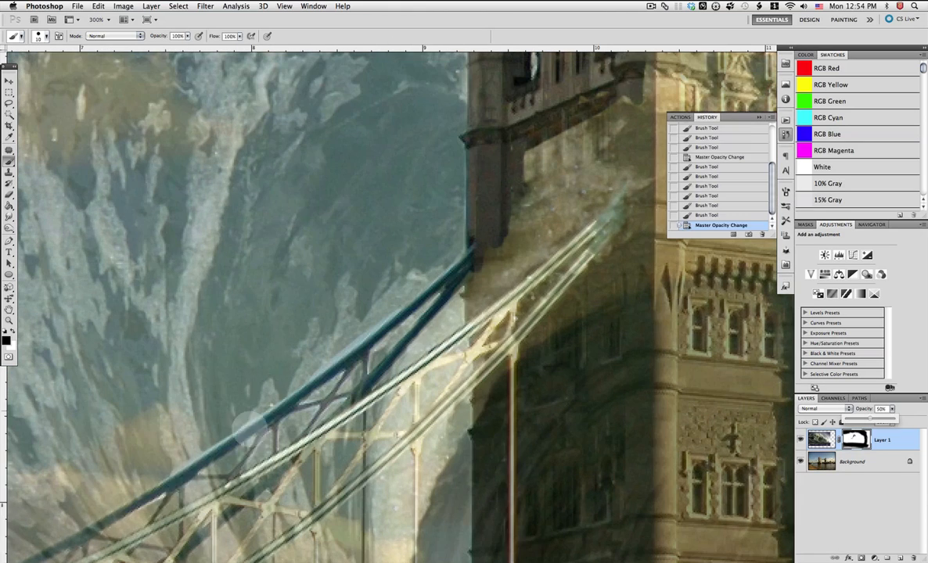
Mask the wave off the left suspension chain and its first braces where they meet the near tower
{"action": "left_click_drag", "start_coordinate": [248, 426], "coordinate": [179, 475]}
{"action": "left_click_drag", "start_coordinate": [181, 512], "coordinate": [235, 469]}
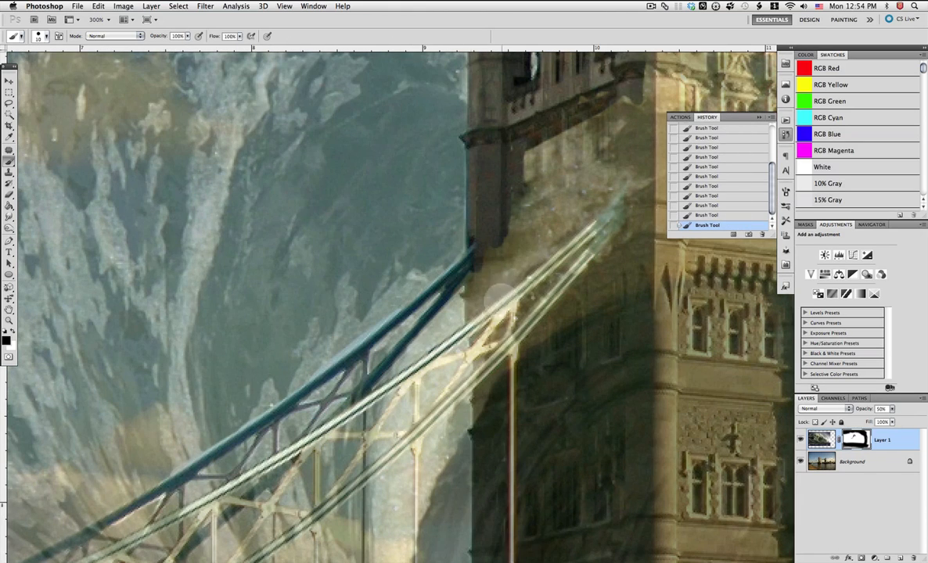
{"action": "left_click_drag", "start_coordinate": [479, 266], "coordinate": [480, 360]}
{"action": "left_click_drag", "start_coordinate": [510, 313], "coordinate": [474, 356]}
{"action": "left_click_drag", "start_coordinate": [399, 302], "coordinate": [454, 140]}
{"action": "left_click_drag", "start_coordinate": [465, 219], "coordinate": [377, 345]}
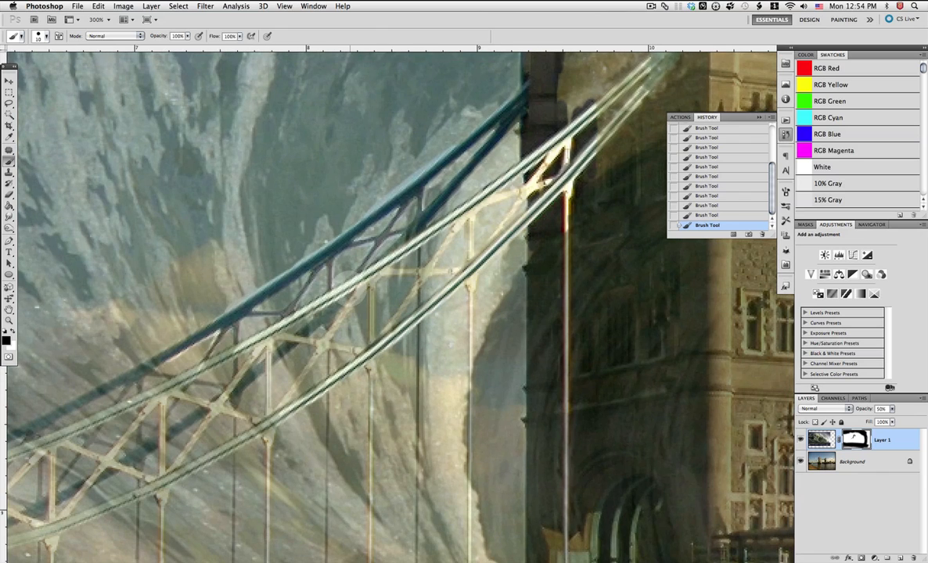
Mask the wave off the cross braces and the rear chain in the upper half of the left suspension span
{"action": "left_click_drag", "start_coordinate": [360, 286], "coordinate": [280, 407]}
{"action": "left_click_drag", "start_coordinate": [273, 339], "coordinate": [363, 352]}
{"action": "left_click_drag", "start_coordinate": [379, 272], "coordinate": [465, 268]}
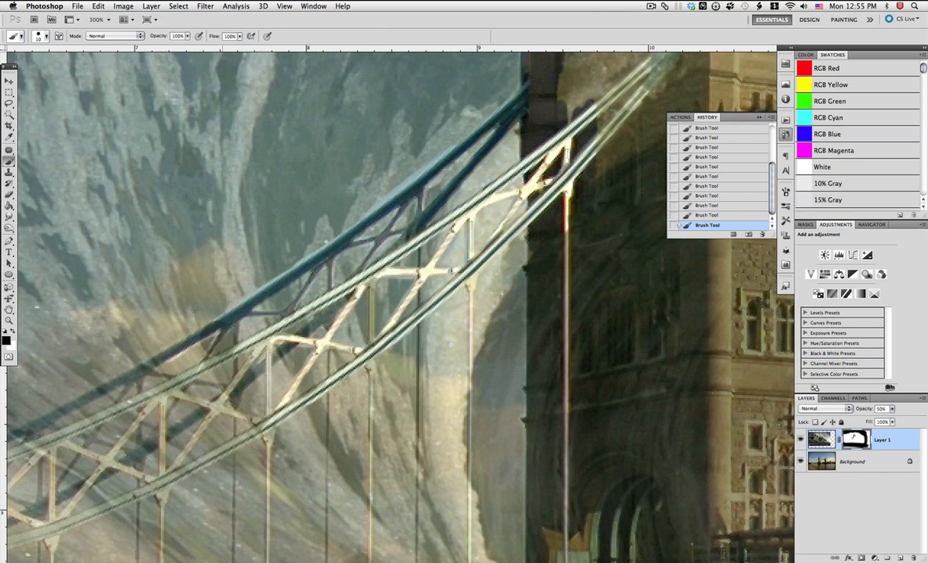
{"action": "left_click_drag", "start_coordinate": [223, 322], "coordinate": [69, 408]}
{"action": "left_click_drag", "start_coordinate": [270, 343], "coordinate": [269, 414]}
{"action": "left_click_drag", "start_coordinate": [330, 313], "coordinate": [238, 385]}
{"action": "left_click_drag", "start_coordinate": [259, 347], "coordinate": [172, 469]}
{"action": "left_click_drag", "start_coordinate": [213, 407], "coordinate": [259, 421]}
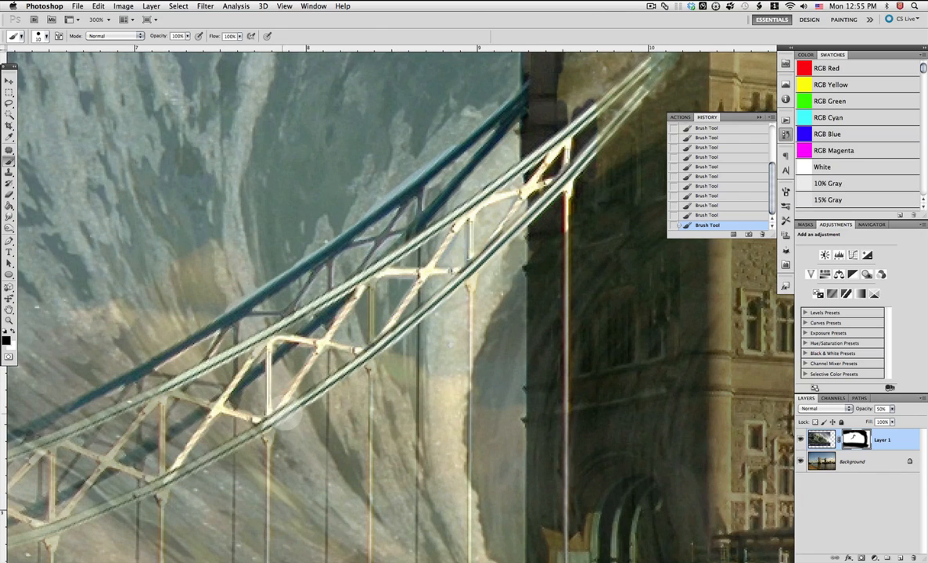
{"action": "mouse_move", "coordinate": [170, 393]}
{"action": "left_mouse_down"}
{"action": "mouse_move", "coordinate": [214, 407]}
{"action": "mouse_move", "coordinate": [160, 372]}
{"action": "left_mouse_up"}
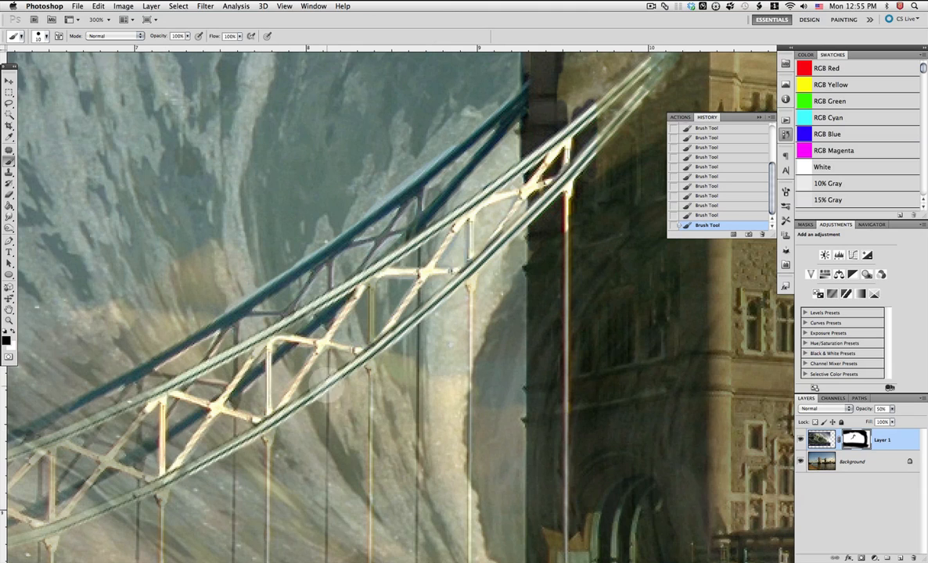
Mask the wave off the chain's lower rail, top rails and cross braces midway down the left span
{"action": "left_click_drag", "start_coordinate": [327, 385], "coordinate": [137, 496]}
{"action": "mouse_move", "coordinate": [138, 403]}
{"action": "left_mouse_down"}
{"action": "mouse_move", "coordinate": [316, 337]}
{"action": "mouse_move", "coordinate": [188, 388]}
{"action": "left_mouse_up"}
{"action": "left_click_drag", "start_coordinate": [244, 379], "coordinate": [320, 411]}
{"action": "mouse_move", "coordinate": [327, 345]}
{"action": "left_mouse_down"}
{"action": "mouse_move", "coordinate": [285, 388]}
{"action": "mouse_move", "coordinate": [235, 419]}
{"action": "left_mouse_up"}
{"action": "left_click_drag", "start_coordinate": [346, 312], "coordinate": [131, 400]}
{"action": "left_click_drag", "start_coordinate": [218, 383], "coordinate": [140, 476]}
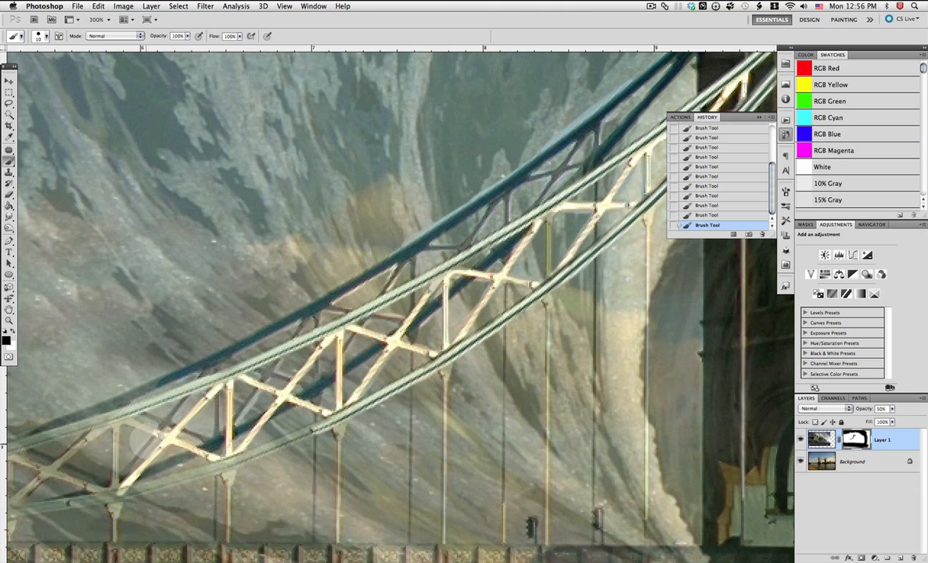
Continue masking the rails and cross braces down the lower portion of the left suspension span
{"action": "left_click_drag", "start_coordinate": [163, 436], "coordinate": [126, 422]}
{"action": "mouse_move", "coordinate": [173, 377]}
{"action": "left_mouse_down"}
{"action": "mouse_move", "coordinate": [144, 386]}
{"action": "mouse_move", "coordinate": [31, 430]}
{"action": "left_mouse_up"}
{"action": "left_click_drag", "start_coordinate": [138, 407], "coordinate": [15, 448]}
{"action": "left_click_drag", "start_coordinate": [107, 425], "coordinate": [16, 501]}
{"action": "left_click_drag", "start_coordinate": [47, 473], "coordinate": [110, 491]}
{"action": "left_click_drag", "start_coordinate": [313, 429], "coordinate": [117, 496]}
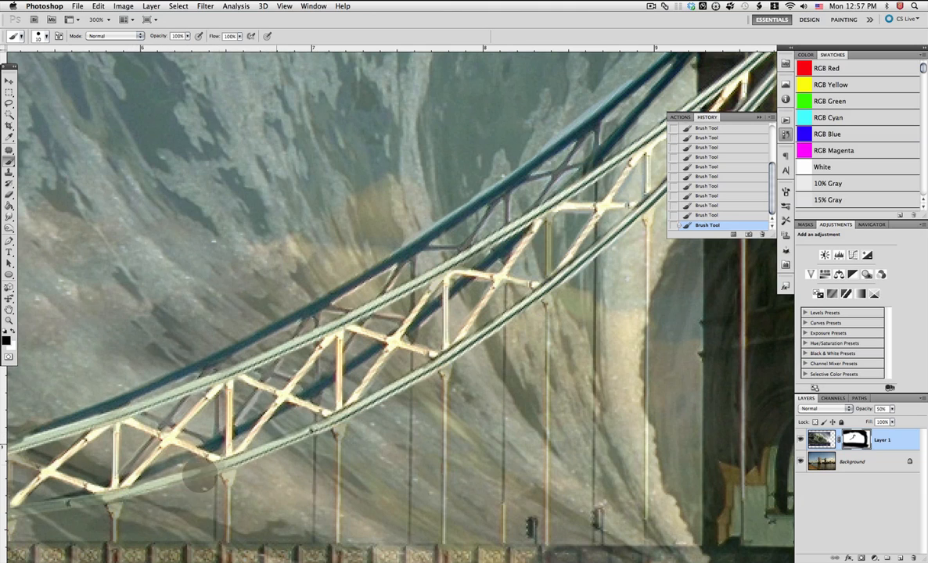
{"action": "left_click_drag", "start_coordinate": [200, 476], "coordinate": [134, 479]}
Mask the wave off the vertical hangers between the left suspension chain and the roadway
{"action": "left_click_drag", "start_coordinate": [379, 322], "coordinate": [574, 184]}
{"action": "left_click_drag", "start_coordinate": [533, 299], "coordinate": [533, 402]}
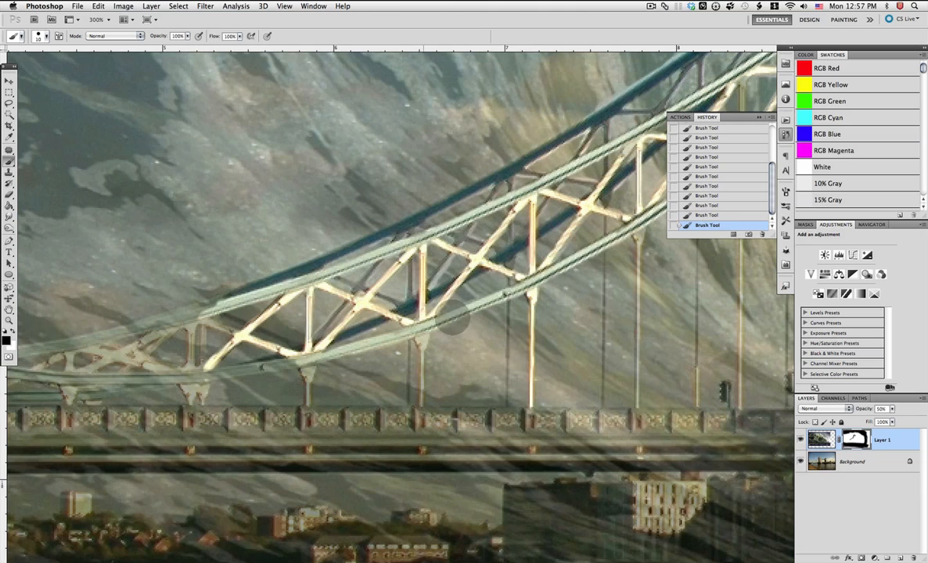
{"action": "left_click_drag", "start_coordinate": [422, 338], "coordinate": [423, 399]}
{"action": "left_click_drag", "start_coordinate": [307, 371], "coordinate": [308, 403]}
Mask the wave off the rails and braces at the lowest end of the left chain, undoing the last stroke
{"action": "left_click_drag", "start_coordinate": [250, 366], "coordinate": [164, 380]}
{"action": "left_click_drag", "start_coordinate": [195, 368], "coordinate": [202, 330]}
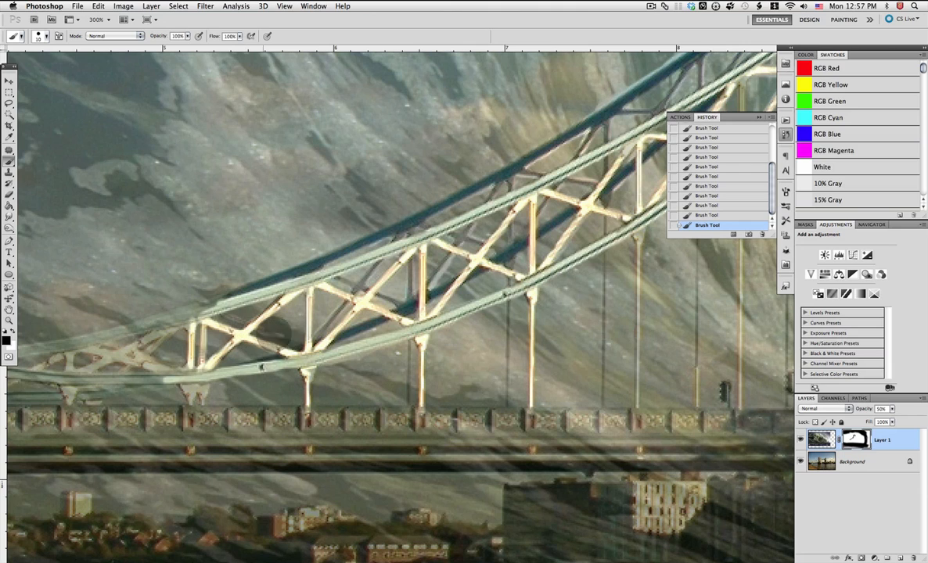
{"action": "left_click_drag", "start_coordinate": [273, 333], "coordinate": [294, 352]}
{"action": "left_click_drag", "start_coordinate": [223, 302], "coordinate": [42, 348]}
{"action": "mouse_move", "coordinate": [82, 371]}
{"action": "left_mouse_down"}
{"action": "mouse_move", "coordinate": [146, 340]}
{"action": "mouse_move", "coordinate": [121, 369]}
{"action": "left_mouse_up"}
{"action": "mouse_move", "coordinate": [165, 381]}
{"action": "left_mouse_down"}
{"action": "mouse_move", "coordinate": [61, 381]}
{"action": "mouse_move", "coordinate": [71, 399]}
{"action": "left_mouse_up"}
{"action": "key", "text": "super+z"}
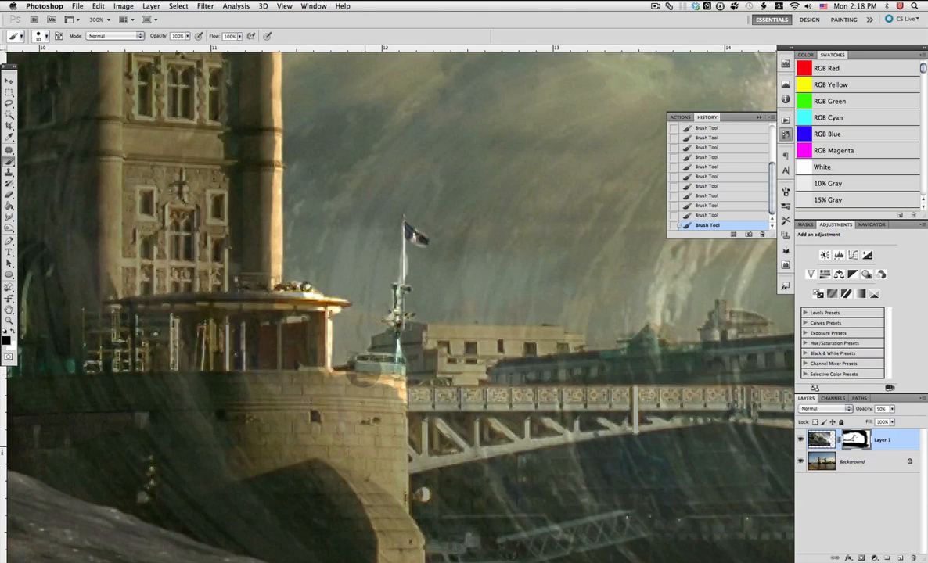
Mask the wave off the near pier's top edge and the railing and girders of the roadway between the towers
{"action": "mouse_move", "coordinate": [338, 378]}
{"action": "left_mouse_down"}
{"action": "mouse_move", "coordinate": [406, 391]}
{"action": "mouse_move", "coordinate": [593, 391]}
{"action": "mouse_move", "coordinate": [294, 376]}
{"action": "left_mouse_up"}
{"action": "left_click_drag", "start_coordinate": [99, 382], "coordinate": [228, 382]}
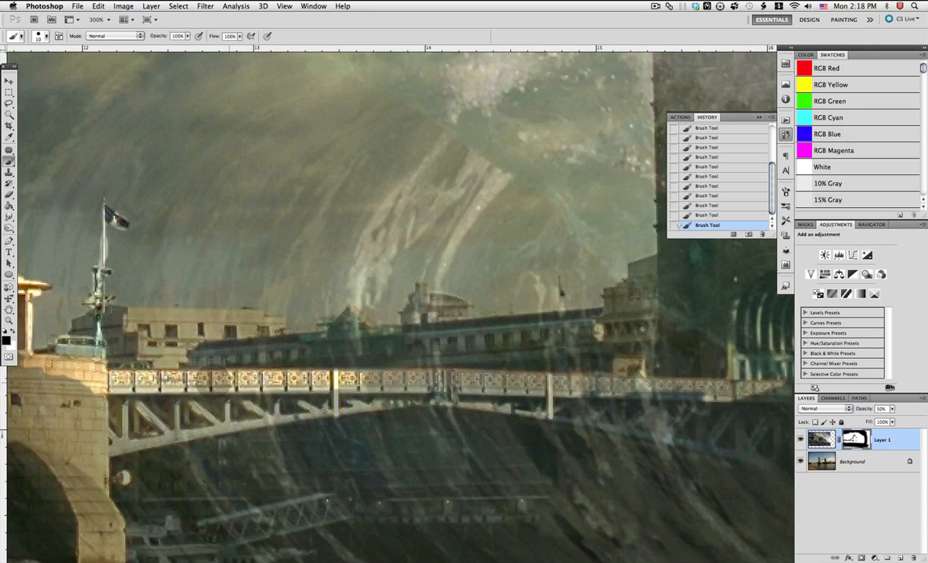
{"action": "left_click_drag", "start_coordinate": [309, 381], "coordinate": [517, 383]}
{"action": "left_click_drag", "start_coordinate": [95, 405], "coordinate": [91, 459]}
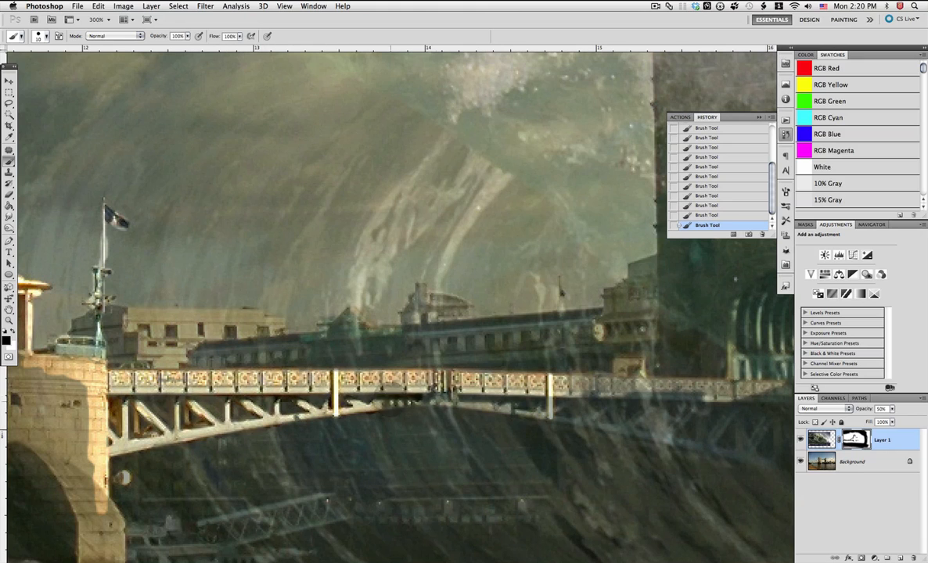
{"action": "left_click_drag", "start_coordinate": [566, 381], "coordinate": [692, 389]}
{"action": "left_click_drag", "start_coordinate": [688, 385], "coordinate": [412, 405]}
{"action": "mouse_move", "coordinate": [286, 432]}
{"action": "left_mouse_down"}
{"action": "mouse_move", "coordinate": [355, 460]}
{"action": "mouse_move", "coordinate": [418, 462]}
{"action": "mouse_move", "coordinate": [463, 426]}
{"action": "mouse_move", "coordinate": [468, 470]}
{"action": "mouse_move", "coordinate": [503, 468]}
{"action": "left_mouse_up"}
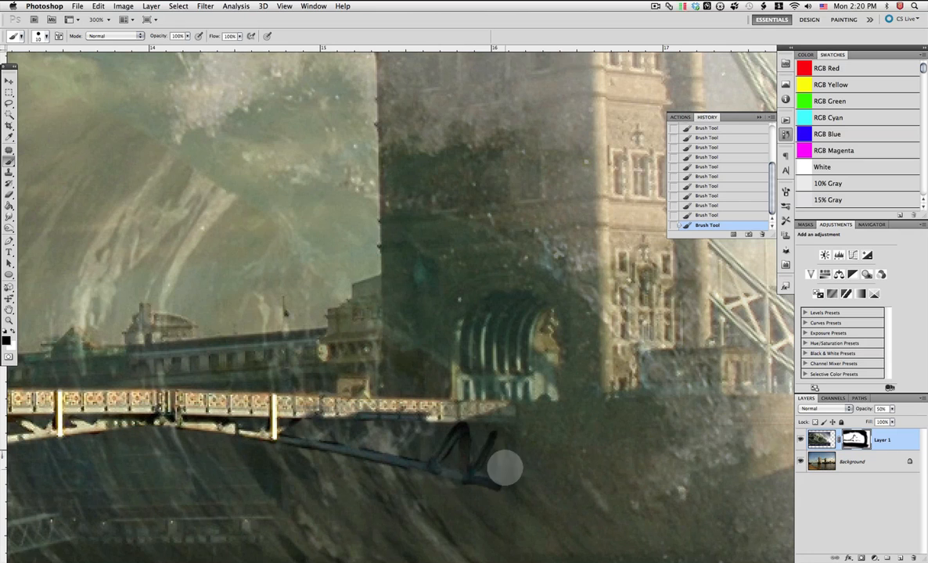
Set the wave layer's opacity to 51% and mask the wave off the far tower's left edge down to the roadway
{"action": "left_click_drag", "start_coordinate": [437, 411], "coordinate": [433, 286]}
{"action": "left_click_drag", "start_coordinate": [866, 410], "coordinate": [841, 410]}
{"action": "mouse_move", "coordinate": [295, 376]}
{"action": "left_mouse_down"}
{"action": "mouse_move", "coordinate": [273, 462]}
{"action": "mouse_move", "coordinate": [332, 373]}
{"action": "left_mouse_up"}
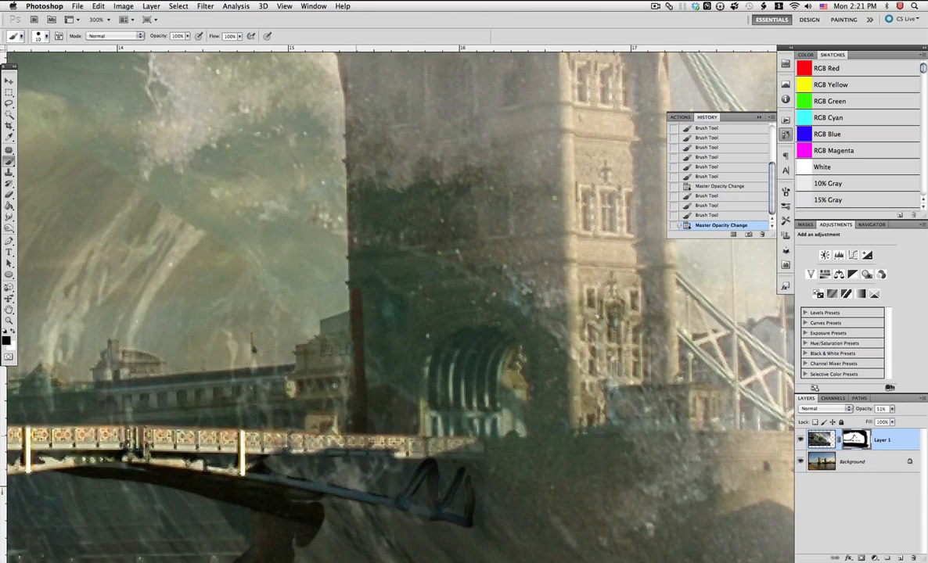
{"action": "left_click_drag", "start_coordinate": [359, 433], "coordinate": [357, 313]}
{"action": "left_click_drag", "start_coordinate": [357, 302], "coordinate": [355, 188]}
{"action": "left_click_drag", "start_coordinate": [372, 270], "coordinate": [389, 422]}
{"action": "left_click_drag", "start_coordinate": [402, 352], "coordinate": [405, 430]}
{"action": "left_click_drag", "start_coordinate": [376, 188], "coordinate": [377, 385]}
{"action": "left_click_drag", "start_coordinate": [351, 344], "coordinate": [345, 225]}
{"action": "mouse_move", "coordinate": [344, 229]}
{"action": "left_mouse_down"}
{"action": "mouse_move", "coordinate": [347, 211]}
{"action": "mouse_move", "coordinate": [358, 306]}
{"action": "left_mouse_up"}
Mask the wave off the high-level walkways between the towers, including their lattice railings, undersides and flagpoles
{"action": "mouse_move", "coordinate": [359, 361]}
{"action": "left_mouse_down"}
{"action": "mouse_move", "coordinate": [621, 456]}
{"action": "mouse_move", "coordinate": [655, 455]}
{"action": "left_mouse_up"}
{"action": "left_click_drag", "start_coordinate": [356, 249], "coordinate": [632, 291]}
{"action": "mouse_move", "coordinate": [548, 273]}
{"action": "left_mouse_down"}
{"action": "mouse_move", "coordinate": [348, 248]}
{"action": "mouse_move", "coordinate": [532, 350]}
{"action": "left_mouse_up"}
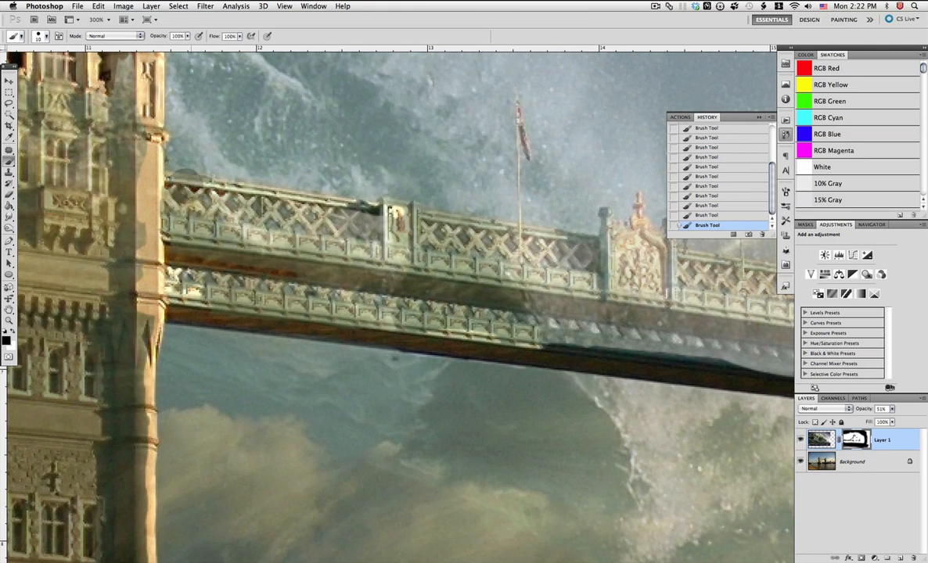
{"action": "mouse_move", "coordinate": [183, 188]}
{"action": "left_mouse_down"}
{"action": "mouse_move", "coordinate": [460, 218]}
{"action": "mouse_move", "coordinate": [336, 224]}
{"action": "left_mouse_up"}
{"action": "left_click_drag", "start_coordinate": [216, 313], "coordinate": [310, 326]}
{"action": "mouse_move", "coordinate": [492, 245]}
{"action": "left_mouse_down"}
{"action": "mouse_move", "coordinate": [597, 241]}
{"action": "mouse_move", "coordinate": [356, 306]}
{"action": "mouse_move", "coordinate": [383, 309]}
{"action": "left_mouse_up"}
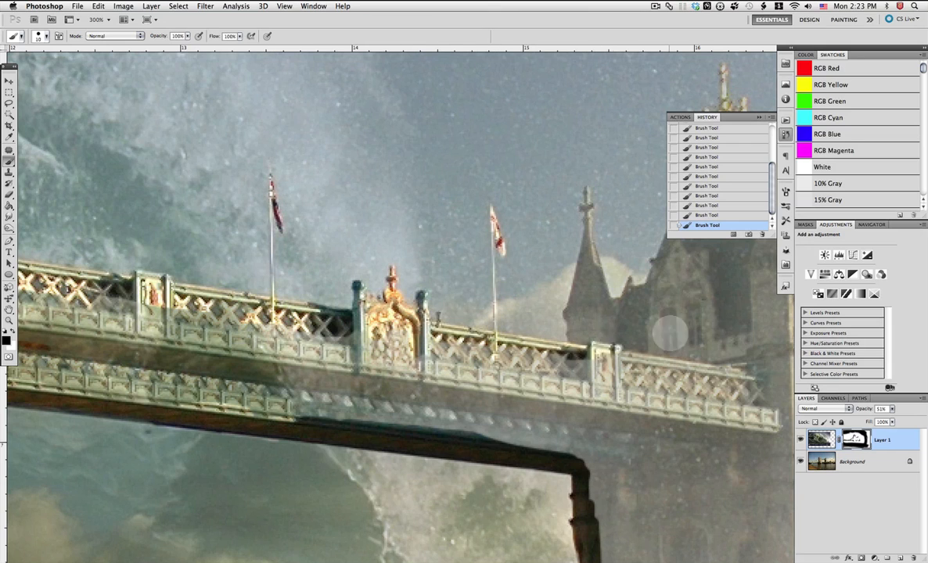
Mask the wave off the far tower's roof, finials, corner turrets and gables
{"action": "left_click_drag", "start_coordinate": [618, 312], "coordinate": [286, 311]}
{"action": "mouse_move", "coordinate": [289, 184]}
{"action": "left_mouse_down"}
{"action": "mouse_move", "coordinate": [288, 251]}
{"action": "mouse_move", "coordinate": [325, 287]}
{"action": "mouse_move", "coordinate": [380, 250]}
{"action": "left_mouse_up"}
{"action": "mouse_move", "coordinate": [417, 144]}
{"action": "left_mouse_down"}
{"action": "mouse_move", "coordinate": [438, 135]}
{"action": "mouse_move", "coordinate": [391, 196]}
{"action": "mouse_move", "coordinate": [489, 150]}
{"action": "mouse_move", "coordinate": [522, 242]}
{"action": "left_mouse_up"}
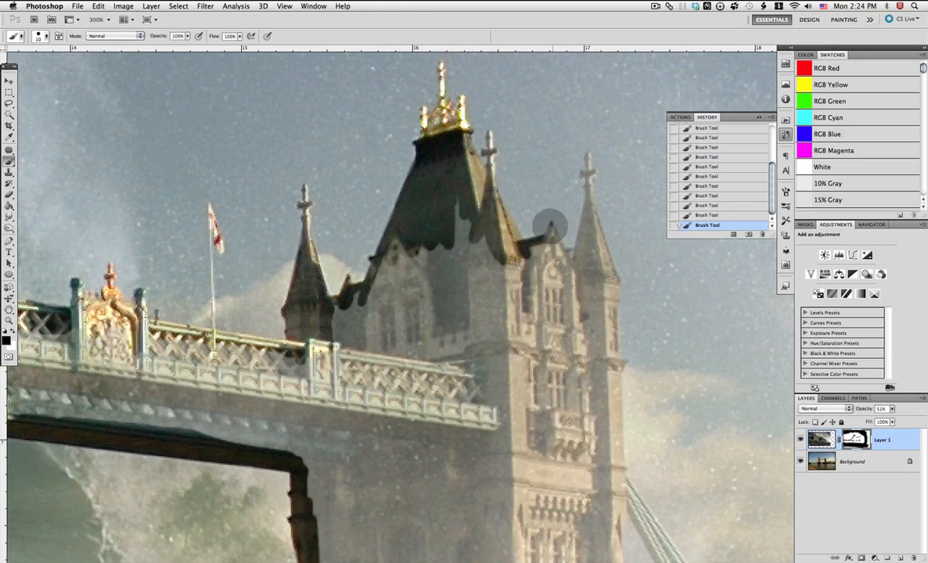
{"action": "mouse_move", "coordinate": [587, 157]}
{"action": "left_mouse_down"}
{"action": "mouse_move", "coordinate": [615, 277]}
{"action": "mouse_move", "coordinate": [533, 260]}
{"action": "left_mouse_up"}
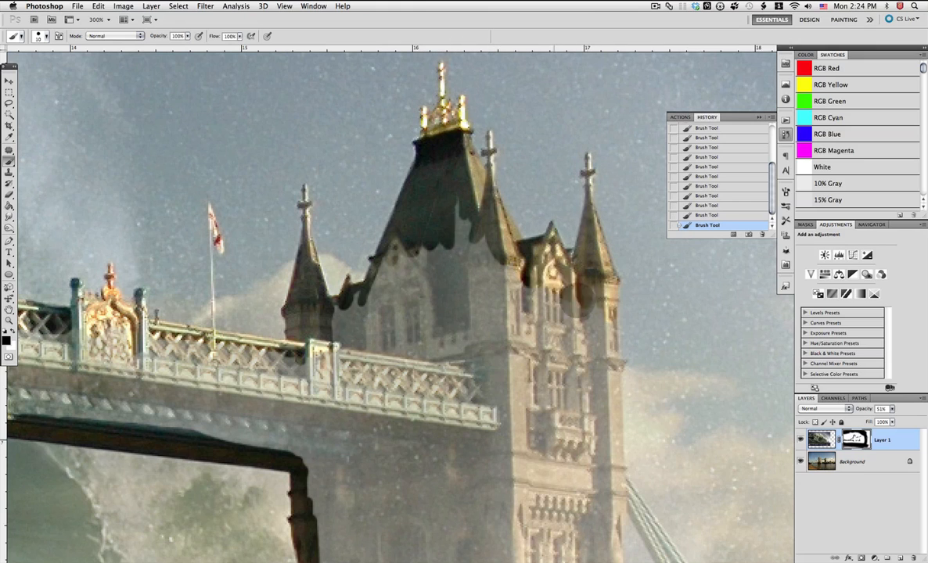
{"action": "left_click_drag", "start_coordinate": [612, 317], "coordinate": [536, 233]}
{"action": "mouse_move", "coordinate": [536, 234]}
{"action": "left_mouse_down"}
{"action": "mouse_move", "coordinate": [541, 314]}
{"action": "mouse_move", "coordinate": [529, 374]}
{"action": "mouse_move", "coordinate": [494, 242]}
{"action": "left_mouse_up"}
{"action": "mouse_move", "coordinate": [494, 244]}
{"action": "left_mouse_down"}
{"action": "mouse_move", "coordinate": [502, 455]}
{"action": "mouse_move", "coordinate": [331, 288]}
{"action": "left_mouse_up"}
Mask the right suspension chains and hangers beside the far tower and the pier top, switching to a smaller brush
{"action": "mouse_move", "coordinate": [330, 354]}
{"action": "left_mouse_down"}
{"action": "mouse_move", "coordinate": [380, 489]}
{"action": "mouse_move", "coordinate": [318, 493]}
{"action": "mouse_move", "coordinate": [430, 432]}
{"action": "left_mouse_up"}
{"action": "mouse_move", "coordinate": [341, 98]}
{"action": "left_mouse_down"}
{"action": "mouse_move", "coordinate": [357, 166]}
{"action": "mouse_move", "coordinate": [499, 363]}
{"action": "left_mouse_up"}
{"action": "left_click_drag", "start_coordinate": [395, 224], "coordinate": [400, 403]}
{"action": "right_click", "coordinate": [387, 343]}
{"action": "left_click_drag", "start_coordinate": [384, 297], "coordinate": [379, 296]}
{"action": "mouse_move", "coordinate": [353, 371]}
{"action": "left_mouse_down"}
{"action": "mouse_move", "coordinate": [356, 423]}
{"action": "mouse_move", "coordinate": [402, 463]}
{"action": "left_mouse_up"}
{"action": "mouse_move", "coordinate": [374, 516]}
{"action": "left_mouse_down"}
{"action": "mouse_move", "coordinate": [422, 517]}
{"action": "mouse_move", "coordinate": [468, 540]}
{"action": "left_mouse_up"}
{"action": "left_click_drag", "start_coordinate": [403, 467], "coordinate": [404, 504]}
{"action": "left_click_drag", "start_coordinate": [334, 355], "coordinate": [344, 355]}
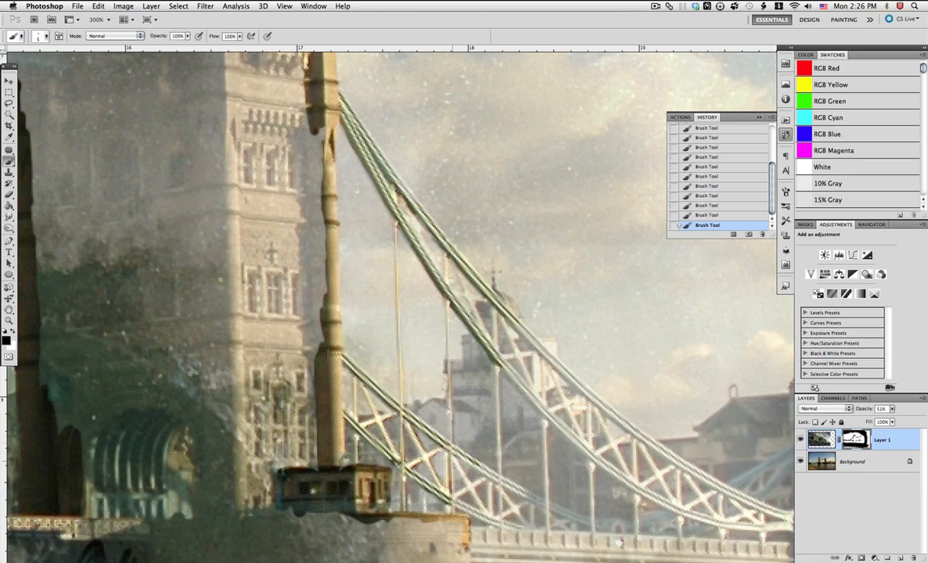
Mask the wave off the cross braces, rails and hangers in the upper half of the right suspension span
{"action": "left_click_drag", "start_coordinate": [405, 417], "coordinate": [449, 479]}
{"action": "left_click_drag", "start_coordinate": [454, 470], "coordinate": [487, 514]}
{"action": "left_click_drag", "start_coordinate": [456, 498], "coordinate": [483, 483]}
{"action": "left_click_drag", "start_coordinate": [452, 270], "coordinate": [475, 310]}
{"action": "mouse_move", "coordinate": [453, 299]}
{"action": "left_mouse_down"}
{"action": "mouse_move", "coordinate": [485, 300]}
{"action": "mouse_move", "coordinate": [570, 382]}
{"action": "left_mouse_up"}
{"action": "mouse_move", "coordinate": [499, 385]}
{"action": "left_mouse_down"}
{"action": "mouse_move", "coordinate": [500, 504]}
{"action": "mouse_move", "coordinate": [558, 514]}
{"action": "left_mouse_up"}
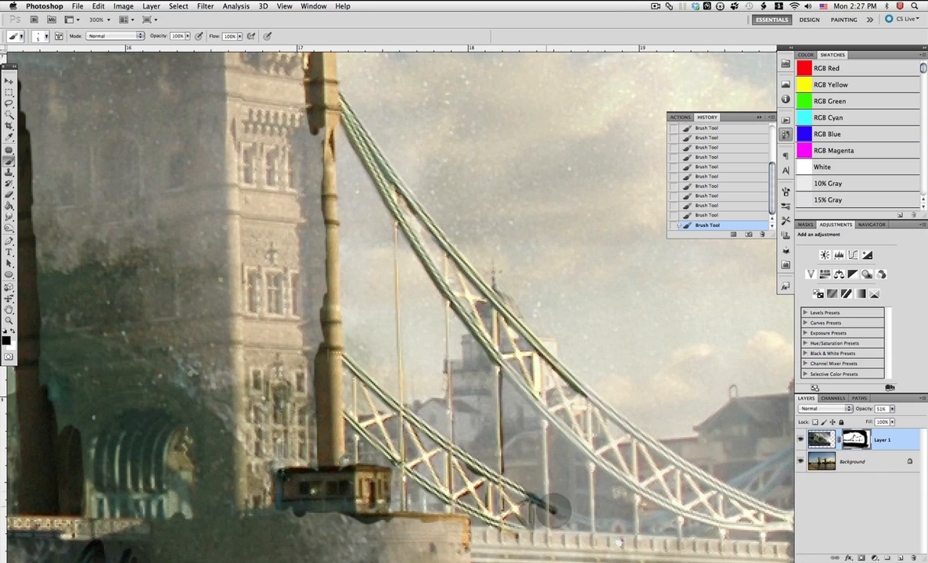
{"action": "left_click_drag", "start_coordinate": [546, 426], "coordinate": [546, 503]}
{"action": "left_click_drag", "start_coordinate": [505, 368], "coordinate": [548, 418]}
{"action": "left_click_drag", "start_coordinate": [449, 332], "coordinate": [449, 411]}
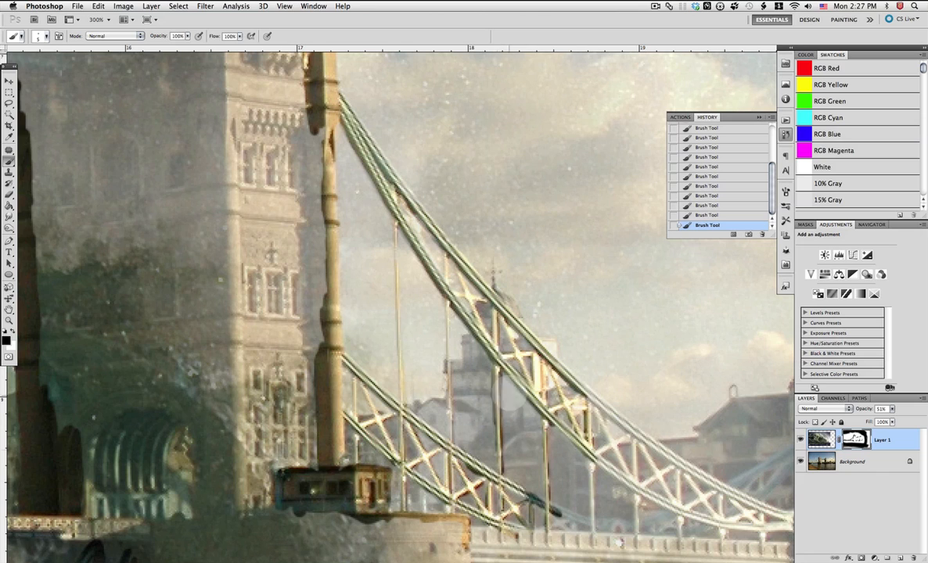
Mask the lower half of the right suspension span down to its joint, including the hangers and roadway railing
{"action": "left_click_drag", "start_coordinate": [528, 342], "coordinate": [291, 205]}
{"action": "left_click_drag", "start_coordinate": [332, 245], "coordinate": [381, 284]}
{"action": "left_click_drag", "start_coordinate": [317, 282], "coordinate": [386, 331]}
{"action": "mouse_move", "coordinate": [310, 314]}
{"action": "left_mouse_down"}
{"action": "mouse_move", "coordinate": [311, 371]}
{"action": "mouse_move", "coordinate": [354, 389]}
{"action": "left_mouse_up"}
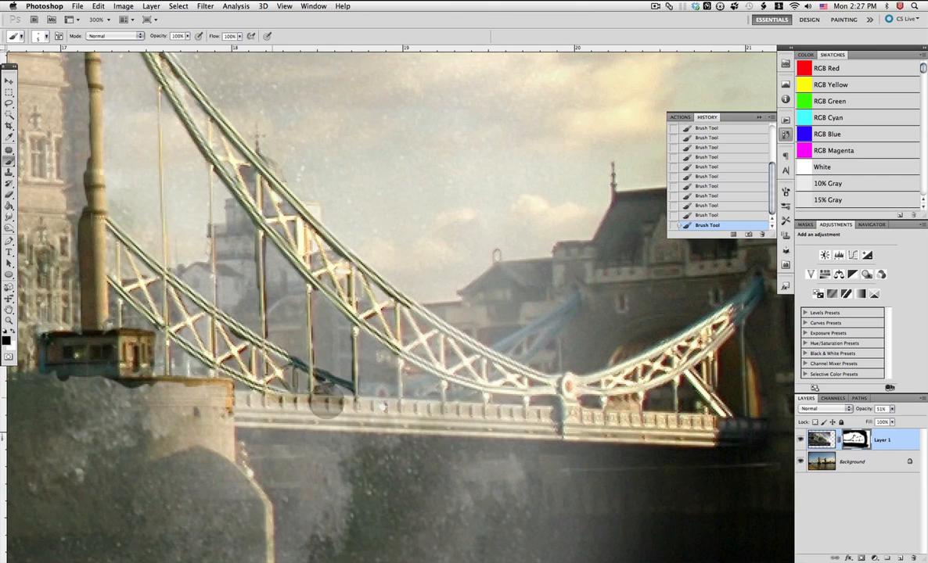
{"action": "left_click_drag", "start_coordinate": [356, 328], "coordinate": [356, 399]}
{"action": "left_click_drag", "start_coordinate": [385, 333], "coordinate": [454, 381]}
{"action": "left_click_drag", "start_coordinate": [395, 299], "coordinate": [557, 378]}
{"action": "mouse_move", "coordinate": [445, 337]}
{"action": "left_mouse_down"}
{"action": "mouse_move", "coordinate": [444, 375]}
{"action": "mouse_move", "coordinate": [513, 383]}
{"action": "left_mouse_up"}
{"action": "mouse_move", "coordinate": [454, 380]}
{"action": "left_mouse_down"}
{"action": "mouse_move", "coordinate": [554, 392]}
{"action": "mouse_move", "coordinate": [359, 391]}
{"action": "left_mouse_up"}
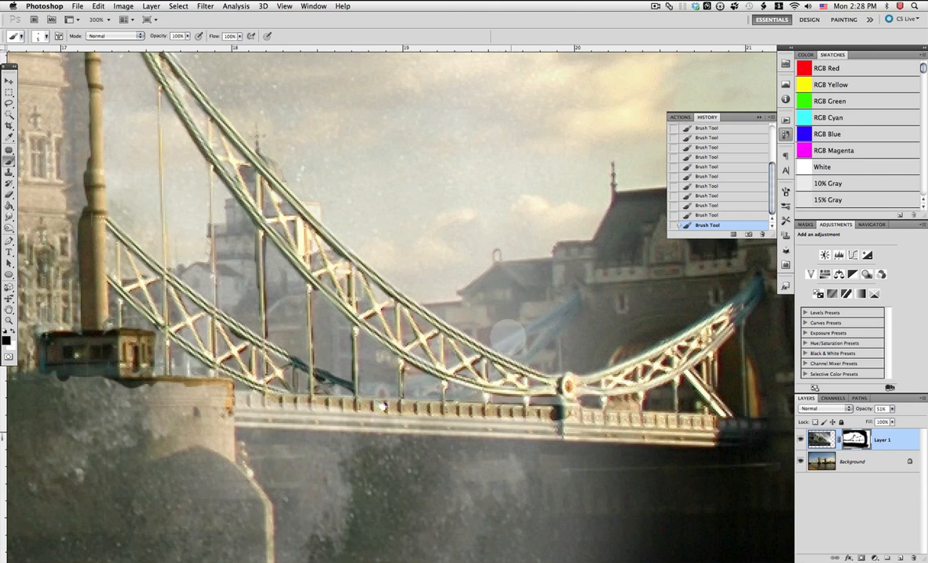
Mask the rear chain and its joint behind the right span and the abutment tower's left edge, undoing the last stroke
{"action": "left_click_drag", "start_coordinate": [496, 347], "coordinate": [581, 297]}
{"action": "left_click_drag", "start_coordinate": [579, 300], "coordinate": [523, 357]}
{"action": "left_click_drag", "start_coordinate": [396, 392], "coordinate": [413, 386]}
{"action": "left_click_drag", "start_coordinate": [498, 344], "coordinate": [540, 299]}
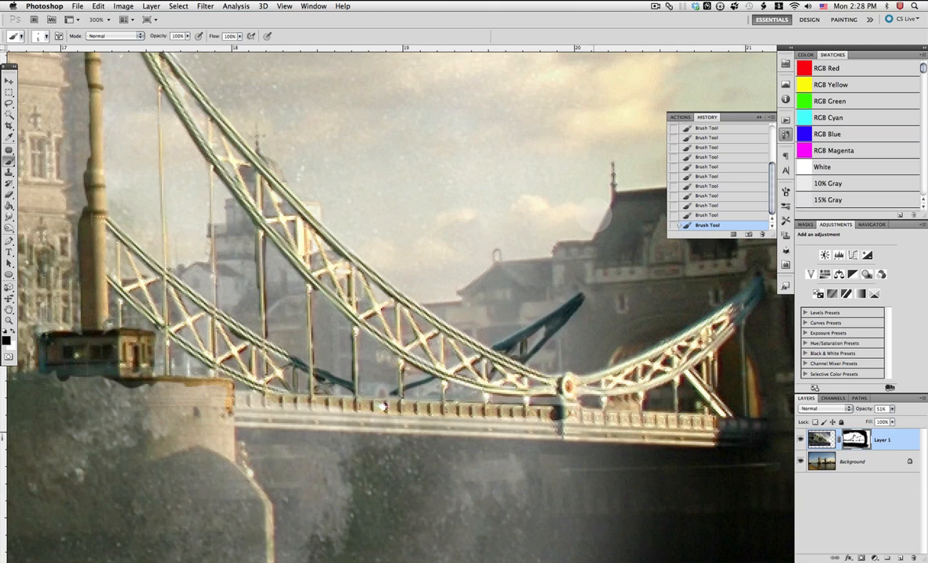
{"action": "left_click_drag", "start_coordinate": [576, 246], "coordinate": [583, 367]}
{"action": "left_click_drag", "start_coordinate": [381, 389], "coordinate": [382, 390]}
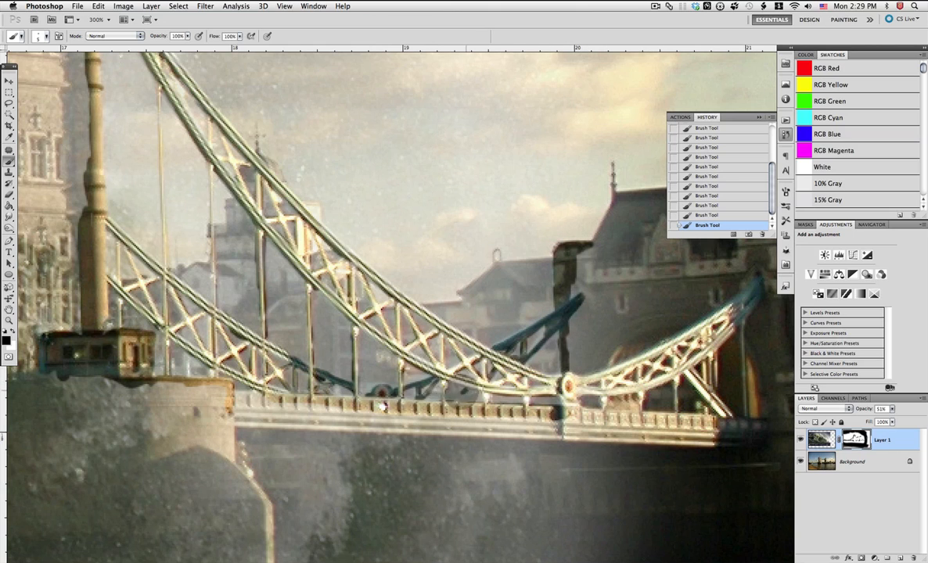
{"action": "scroll", "coordinate": [337, 364], "scroll_direction": "right", "scroll_amount": 5}
{"action": "key", "text": "super+z"}
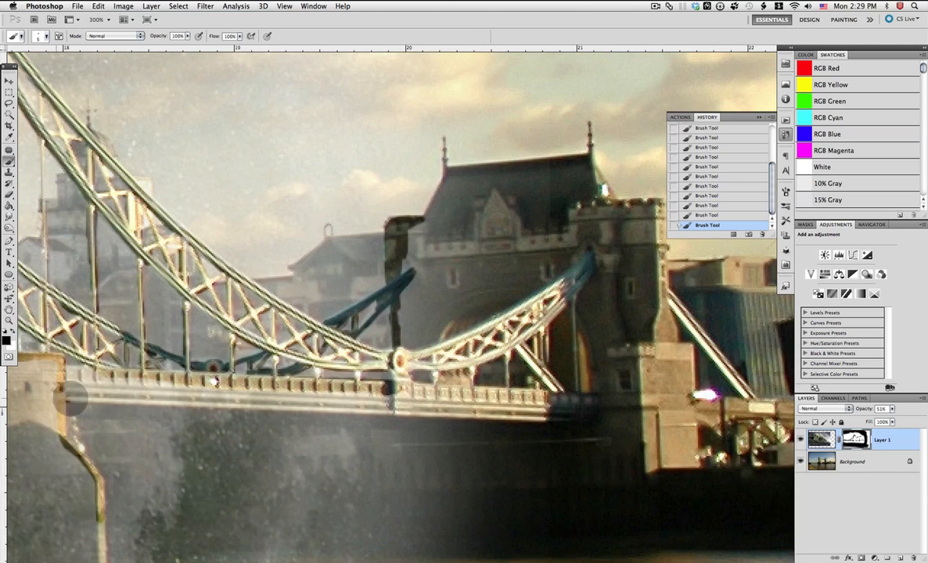
Mask the wave off the left edge and wall of the abutment below the far right roadway
{"action": "scroll", "coordinate": [342, 403], "scroll_direction": "down", "scroll_amount": 3}
{"action": "left_click_drag", "start_coordinate": [373, 321], "coordinate": [354, 399]}
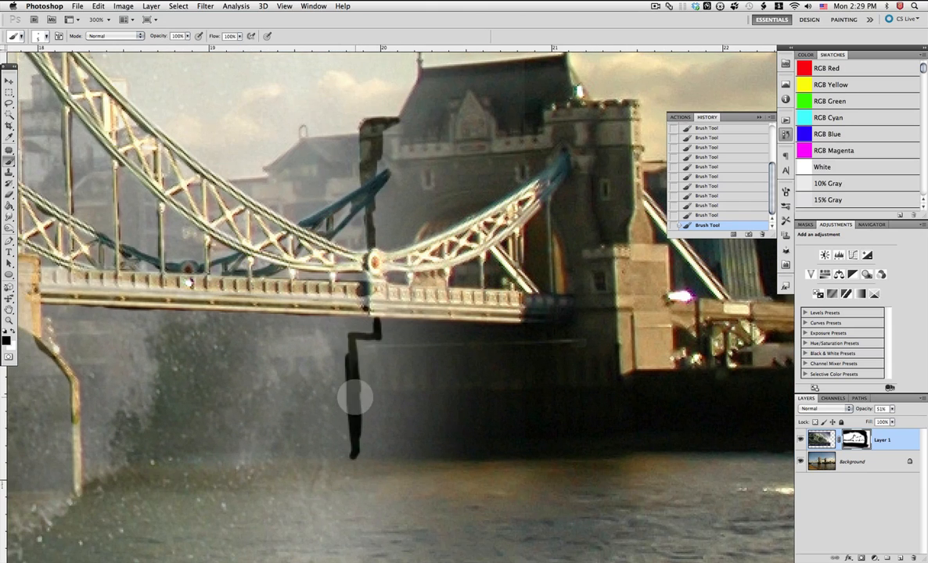
{"action": "left_click_drag", "start_coordinate": [376, 318], "coordinate": [395, 381]}
{"action": "scroll", "coordinate": [187, 283], "scroll_direction": "right", "scroll_amount": 5}
{"action": "scroll", "coordinate": [211, 211], "scroll_direction": "up", "scroll_amount": 2}
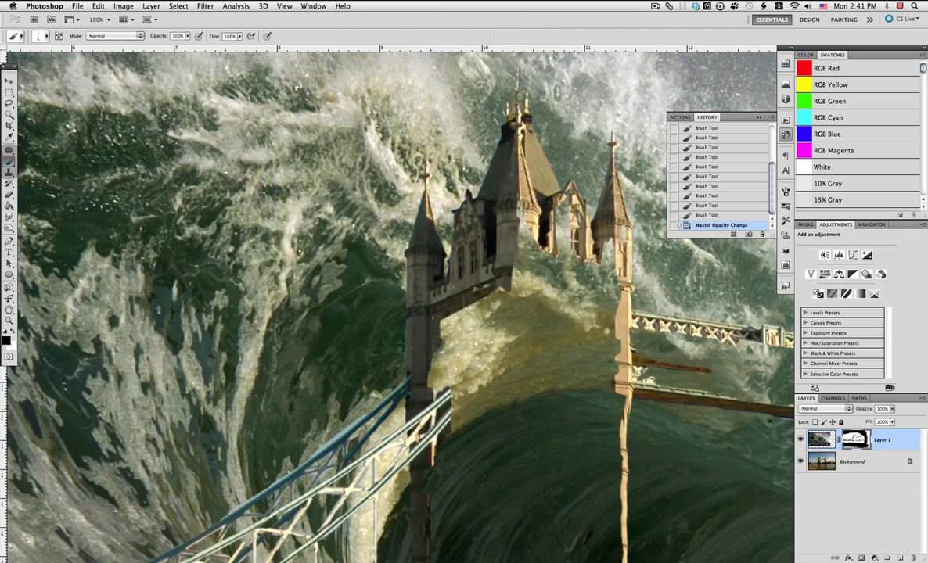
Mask the wave off the left tower's full facade and the upper walkways between the towers with a 25 px brush
{"action": "mouse_move", "coordinate": [543, 261]}
{"action": "left_mouse_down"}
{"action": "mouse_move", "coordinate": [551, 270]}
{"action": "mouse_move", "coordinate": [516, 344]}
{"action": "mouse_move", "coordinate": [470, 407]}
{"action": "left_mouse_up"}
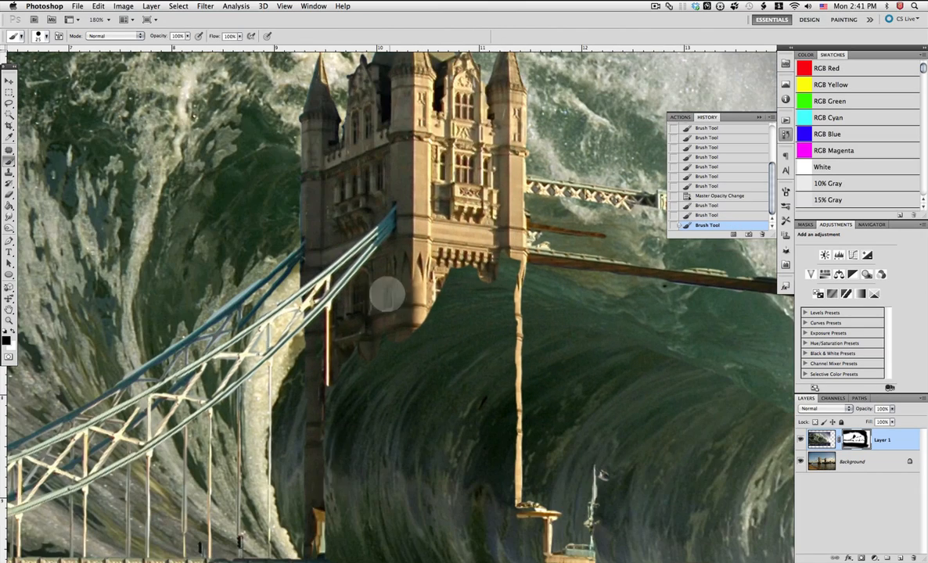
{"action": "mouse_move", "coordinate": [387, 296]}
{"action": "left_mouse_down"}
{"action": "mouse_move", "coordinate": [470, 238]}
{"action": "mouse_move", "coordinate": [458, 333]}
{"action": "mouse_move", "coordinate": [360, 407]}
{"action": "mouse_move", "coordinate": [437, 334]}
{"action": "mouse_move", "coordinate": [438, 493]}
{"action": "left_mouse_up"}
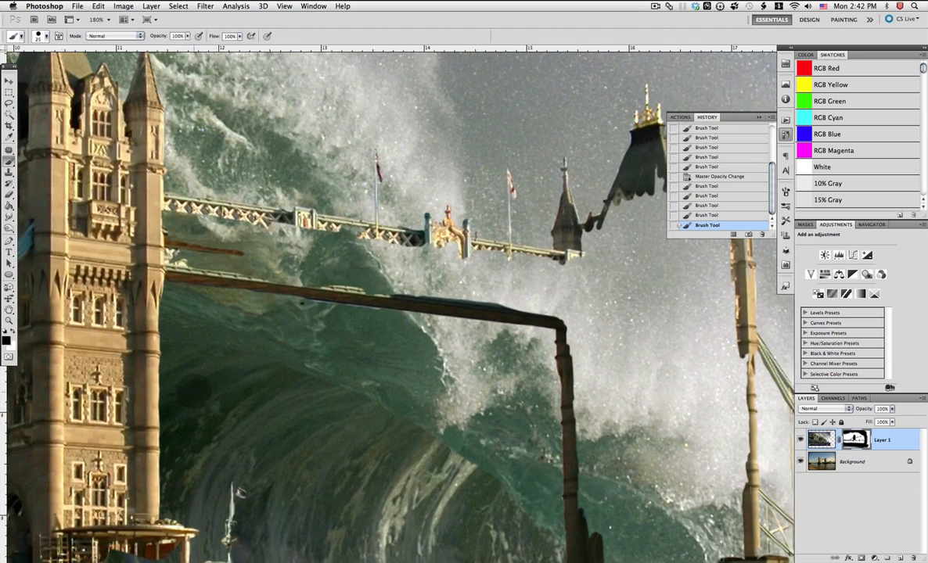
{"action": "mouse_move", "coordinate": [196, 234]}
{"action": "left_mouse_down"}
{"action": "mouse_move", "coordinate": [352, 251]}
{"action": "mouse_move", "coordinate": [548, 234]}
{"action": "left_mouse_up"}
{"action": "left_click_drag", "start_coordinate": [438, 282], "coordinate": [547, 266]}
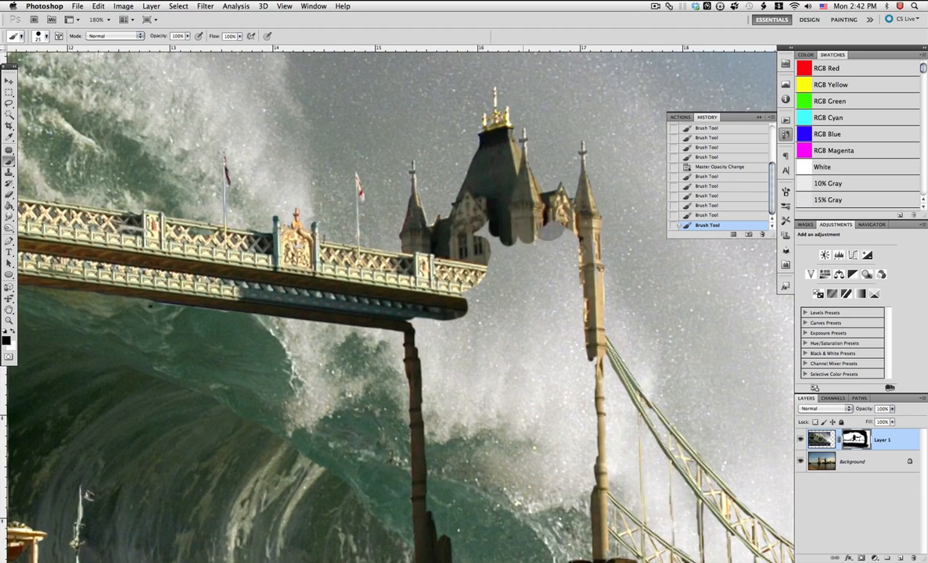
Mask the wave off the right tower from its roof down to the roadway arch and the top of its pier
{"action": "mouse_move", "coordinate": [469, 219]}
{"action": "left_mouse_down"}
{"action": "mouse_move", "coordinate": [516, 313]}
{"action": "mouse_move", "coordinate": [548, 423]}
{"action": "left_mouse_up"}
{"action": "mouse_move", "coordinate": [537, 313]}
{"action": "left_mouse_down"}
{"action": "mouse_move", "coordinate": [399, 341]}
{"action": "mouse_move", "coordinate": [426, 477]}
{"action": "left_mouse_up"}
{"action": "left_click_drag", "start_coordinate": [508, 391], "coordinate": [431, 261]}
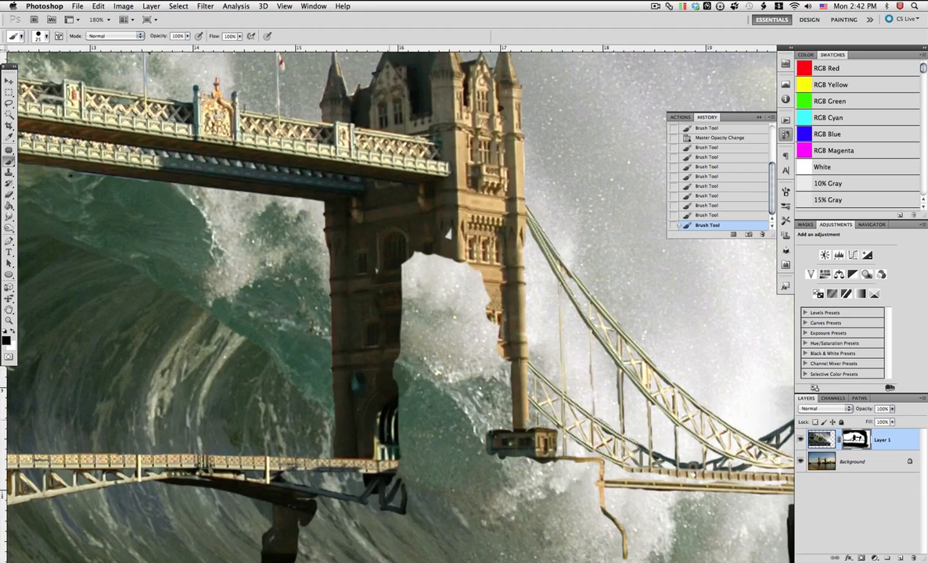
{"action": "left_click_drag", "start_coordinate": [383, 422], "coordinate": [482, 321]}
{"action": "mouse_move", "coordinate": [399, 266]}
{"action": "left_mouse_down"}
{"action": "mouse_move", "coordinate": [470, 438]}
{"action": "mouse_move", "coordinate": [564, 470]}
{"action": "mouse_move", "coordinate": [689, 446]}
{"action": "left_mouse_up"}
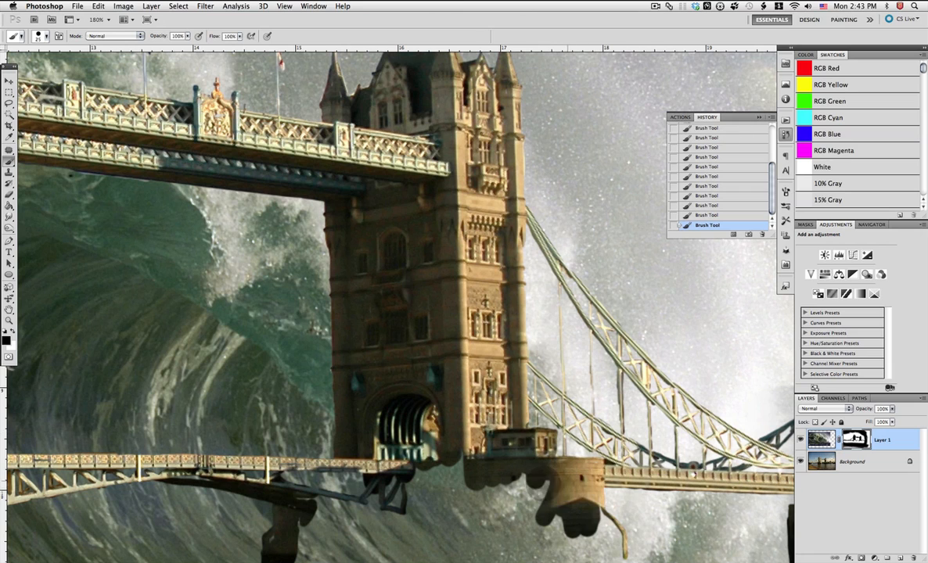
Mask the wave off the right tower's pier, the adjoining bascule end and the walls of the far right abutment
{"action": "left_click_drag", "start_coordinate": [516, 453], "coordinate": [344, 462]}
{"action": "scroll", "coordinate": [311, 318], "scroll_direction": "down", "scroll_amount": 5}
{"action": "mouse_move", "coordinate": [312, 319]}
{"action": "left_mouse_down"}
{"action": "mouse_move", "coordinate": [462, 309]}
{"action": "mouse_move", "coordinate": [290, 352]}
{"action": "mouse_move", "coordinate": [540, 387]}
{"action": "mouse_move", "coordinate": [526, 308]}
{"action": "mouse_move", "coordinate": [256, 335]}
{"action": "left_mouse_up"}
{"action": "mouse_move", "coordinate": [524, 196]}
{"action": "left_mouse_down"}
{"action": "mouse_move", "coordinate": [547, 329]}
{"action": "mouse_move", "coordinate": [540, 403]}
{"action": "left_mouse_up"}
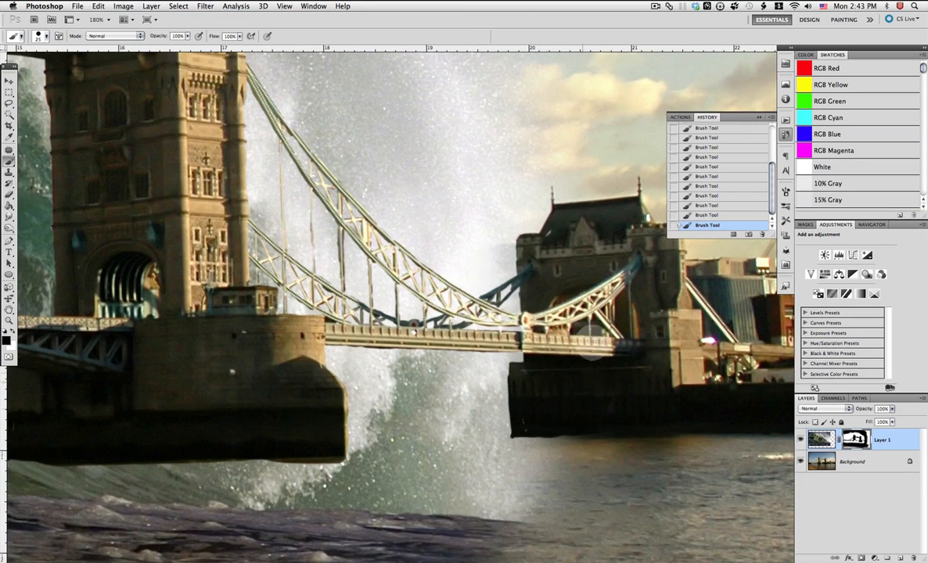
Mask the wave off the left tower's pier and paint the wave back along its right edge and waterline
{"action": "key", "text": "super+0"}
{"action": "left_click_drag", "start_coordinate": [352, 324], "coordinate": [521, 435]}
{"action": "mouse_move", "coordinate": [172, 152]}
{"action": "left_mouse_down"}
{"action": "mouse_move", "coordinate": [413, 202]}
{"action": "mouse_move", "coordinate": [476, 369]}
{"action": "mouse_move", "coordinate": [438, 235]}
{"action": "mouse_move", "coordinate": [149, 297]}
{"action": "mouse_move", "coordinate": [391, 337]}
{"action": "mouse_move", "coordinate": [195, 313]}
{"action": "left_mouse_up"}
{"action": "key", "text": "x"}
{"action": "left_click_drag", "start_coordinate": [438, 397], "coordinate": [510, 393]}
{"action": "left_click_drag", "start_coordinate": [514, 344], "coordinate": [497, 256]}
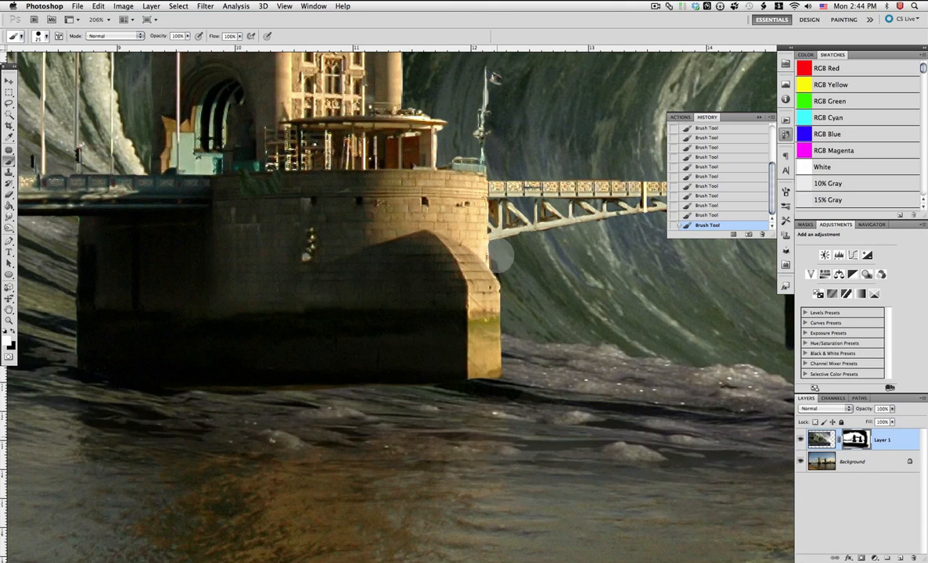
Mask the wave off the bascule roadway and its trusses between the two piers
{"action": "key", "text": "x"}
{"action": "left_click_drag", "start_coordinate": [539, 192], "coordinate": [506, 243]}
{"action": "left_click_drag", "start_coordinate": [708, 242], "coordinate": [544, 277]}
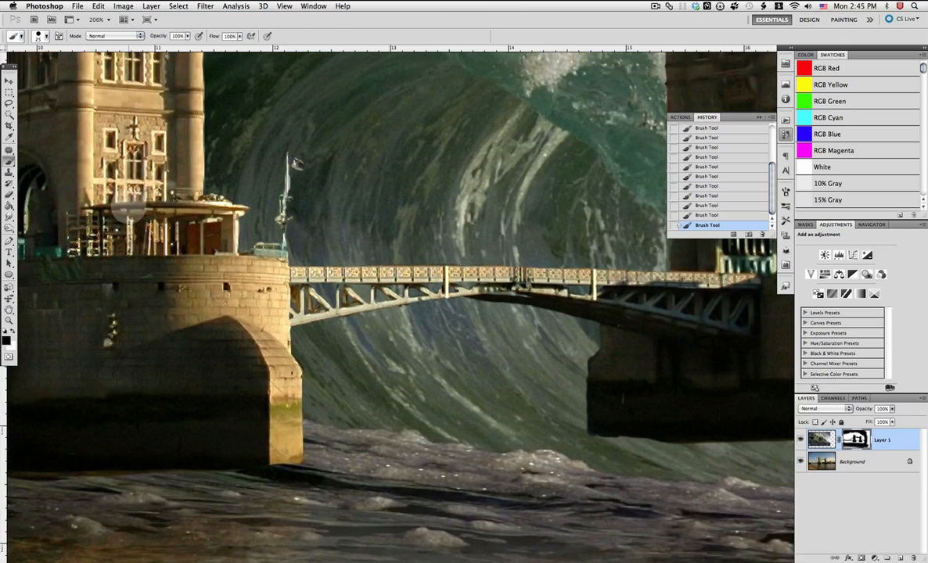
Clean up the mask around the left suspension span's rear chain and hangers, painting the wave back with a small brush
{"action": "left_click", "coordinate": [8, 321]}
{"action": "right_click", "coordinate": [242, 296]}
{"action": "left_click", "coordinate": [266, 302]}
{"action": "mouse_move", "coordinate": [407, 245]}
{"action": "left_mouse_down"}
{"action": "mouse_move", "coordinate": [228, 386]}
{"action": "mouse_move", "coordinate": [129, 386]}
{"action": "left_mouse_up"}
{"action": "left_click", "coordinate": [10, 161]}
{"action": "right_click", "coordinate": [387, 313]}
{"action": "left_click_drag", "start_coordinate": [510, 254], "coordinate": [348, 302]}
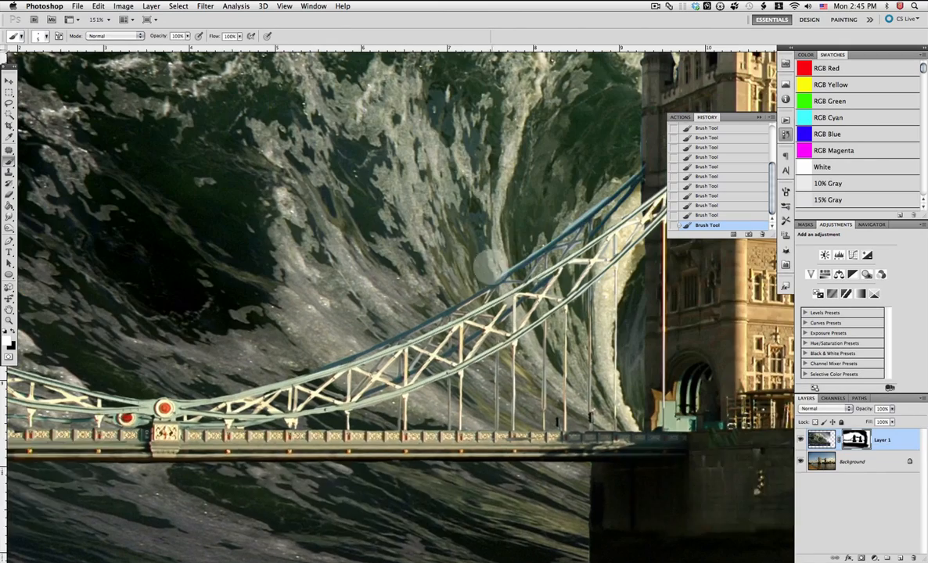
{"action": "key", "text": "x"}
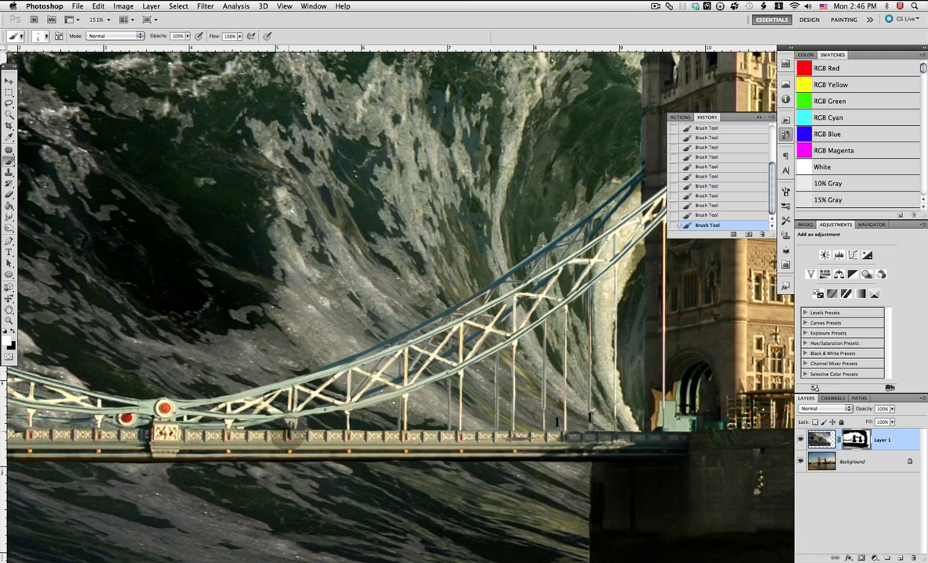
{"action": "key", "text": "x"}
{"action": "key", "text": "x"}
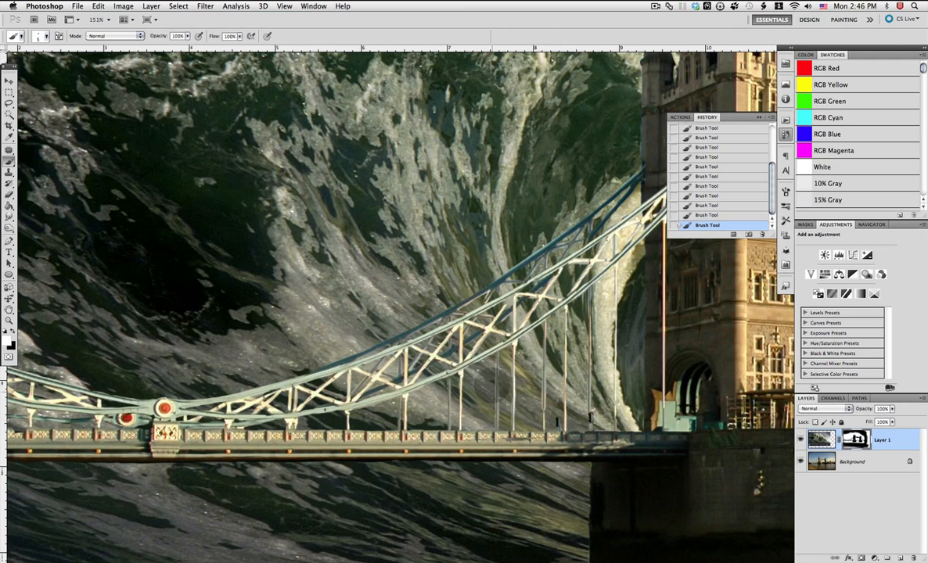
Touch up the mask along the rest of the left suspension span, comparing strokes with undo and redo, and show the whole image
{"action": "key", "text": "super+z"}
{"action": "key", "text": "super+z"}
{"action": "left_click_drag", "start_coordinate": [579, 306], "coordinate": [551, 349]}
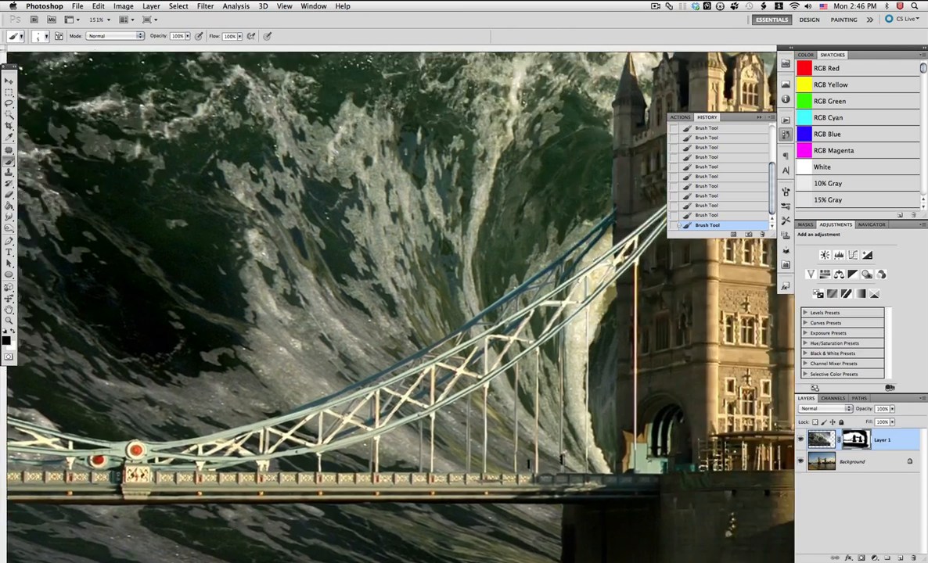
{"action": "left_click_drag", "start_coordinate": [297, 337], "coordinate": [642, 309]}
{"action": "key", "text": "super+z"}
{"action": "key", "text": "super+z"}
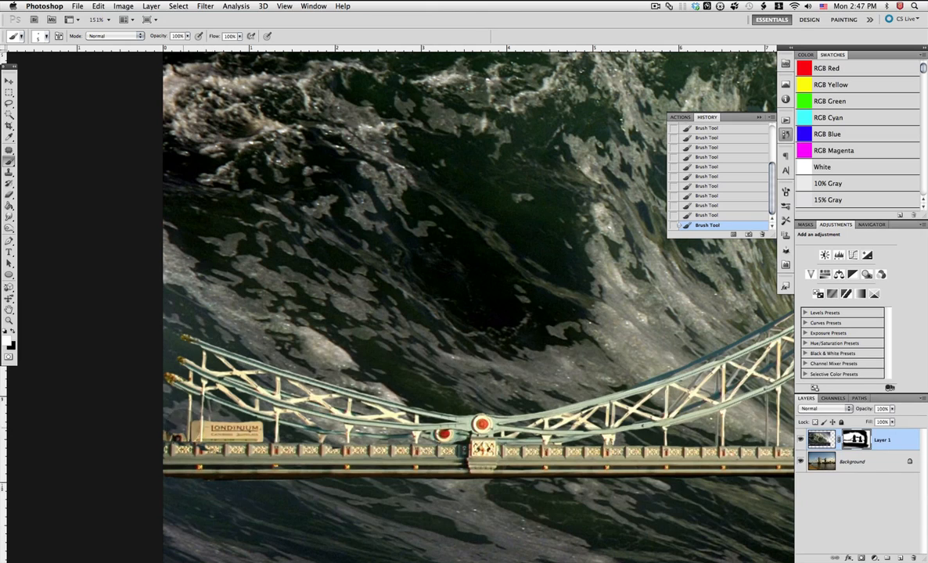
{"action": "left_click", "coordinate": [9, 321]}
{"action": "key", "text": "super+0"}
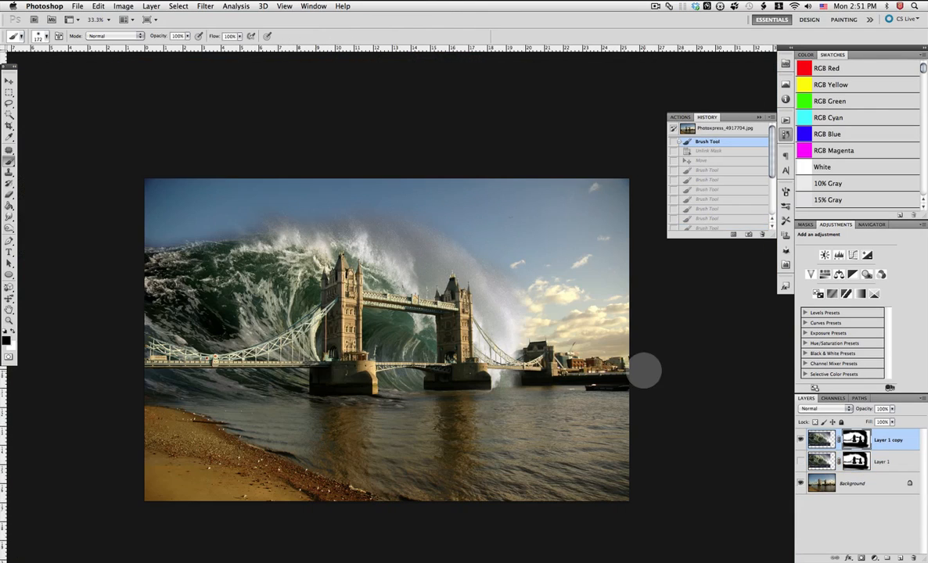
Unlink the mask of Layer 1 copy and move the wave image right and down behind the bridge
{"action": "right_click", "coordinate": [855, 439]}
{"action": "key", "text": "Escape"}
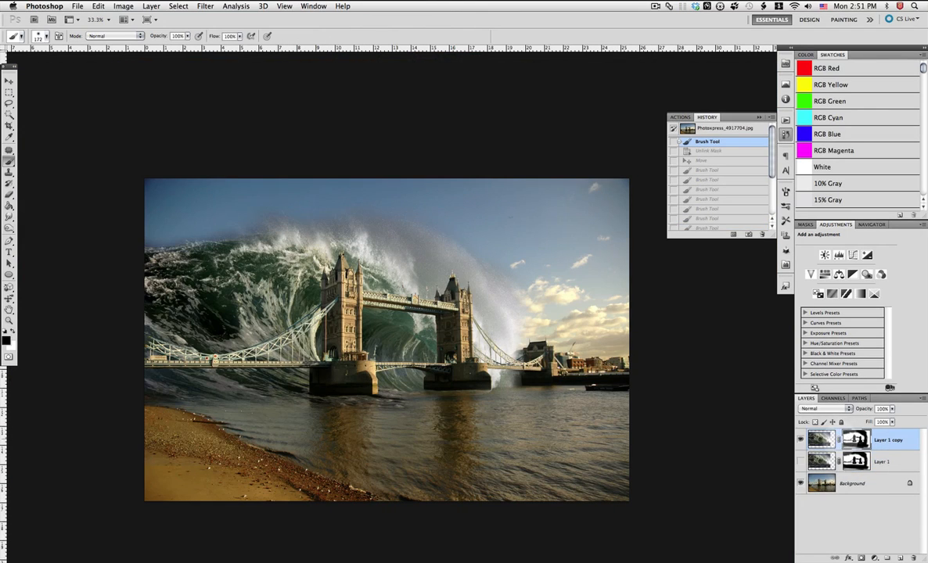
{"action": "left_click", "coordinate": [839, 440]}
{"action": "key", "text": "v"}
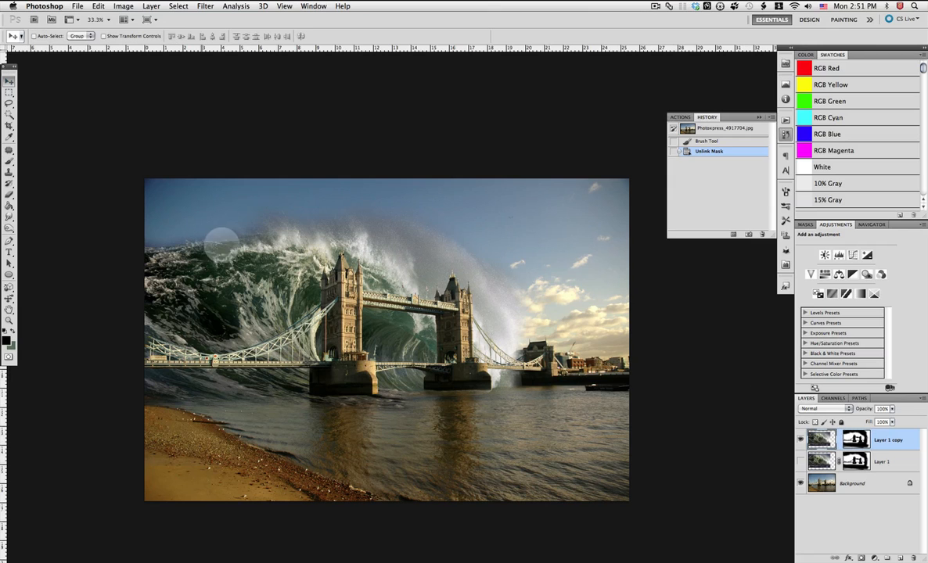
{"action": "left_click_drag", "start_coordinate": [219, 234], "coordinate": [273, 263]}
{"action": "left_click_drag", "start_coordinate": [261, 453], "coordinate": [263, 456]}
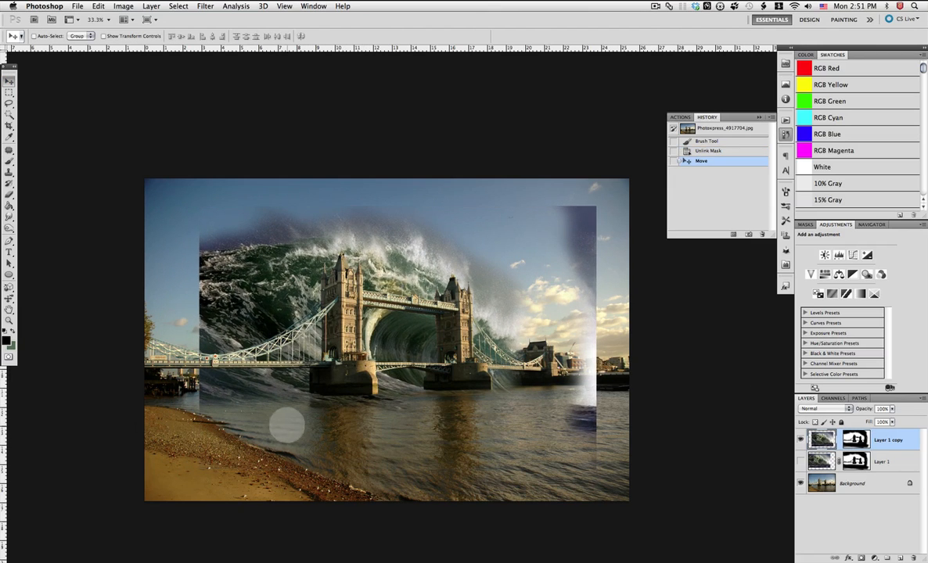
{"action": "left_click_drag", "start_coordinate": [337, 378], "coordinate": [341, 385]}
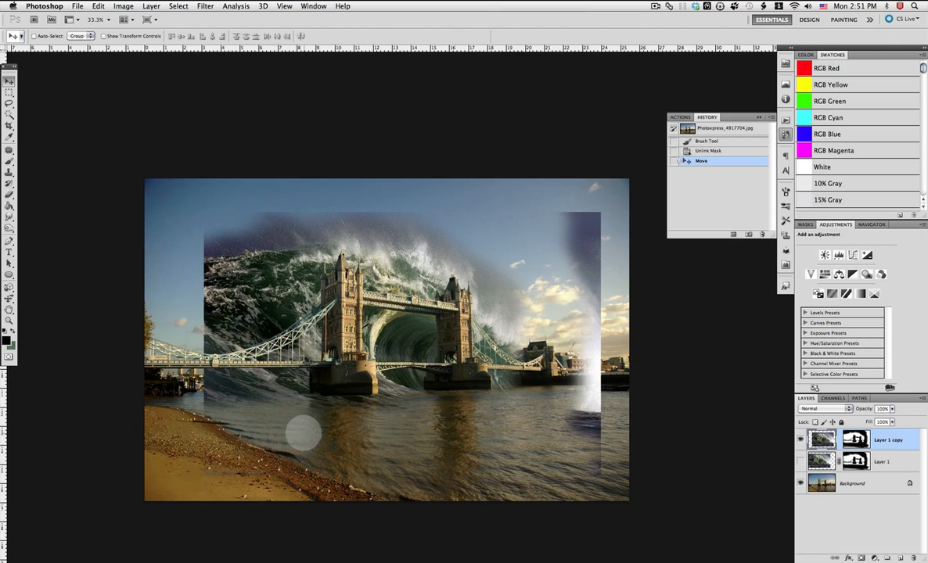
Set the brush to 191 px with 0% hardness and mask the copied wave's hard right edge and upper sky edges
{"action": "left_click", "coordinate": [9, 160]}
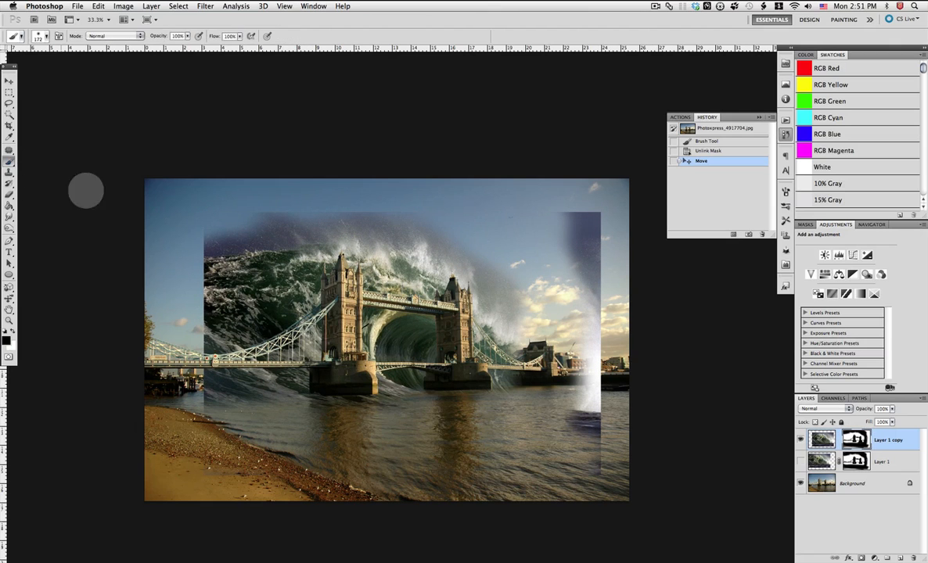
{"action": "right_click", "coordinate": [262, 272]}
{"action": "left_click_drag", "start_coordinate": [330, 202], "coordinate": [336, 203]}
{"action": "right_click", "coordinate": [584, 231]}
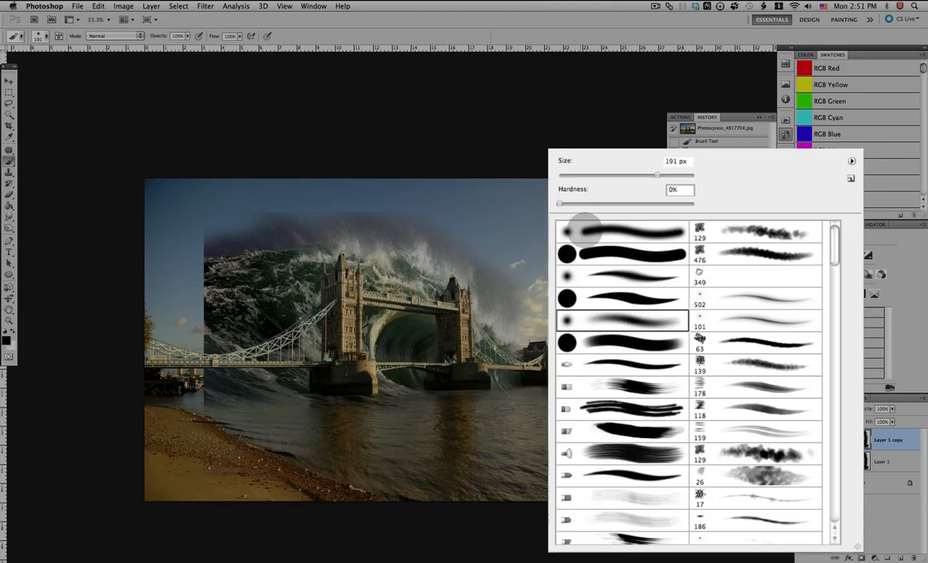
{"action": "key", "text": "Return"}
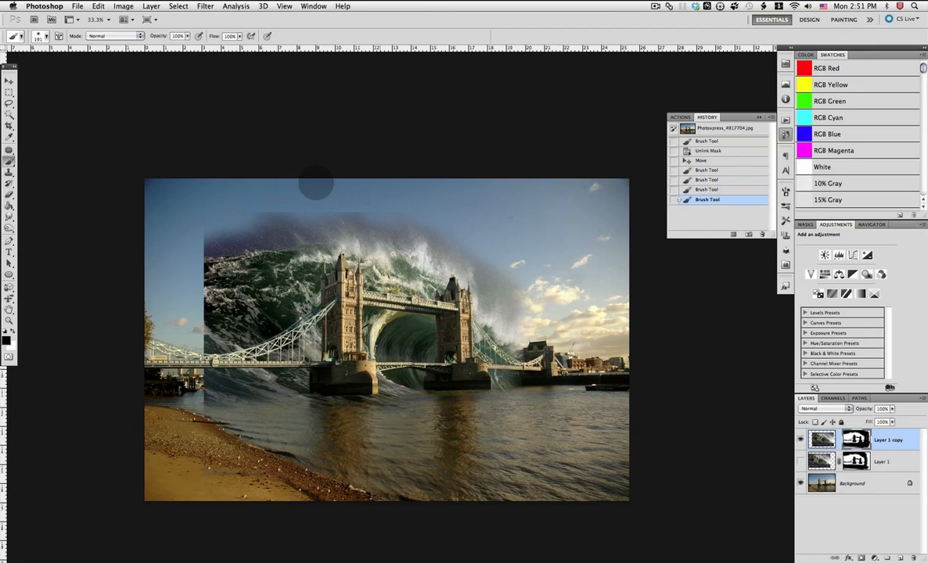
{"action": "left_click", "coordinate": [315, 184]}
{"action": "left_click", "coordinate": [269, 184]}
{"action": "left_click", "coordinate": [273, 201]}
{"action": "left_click", "coordinate": [245, 206]}
{"action": "left_click", "coordinate": [498, 247]}
{"action": "left_click", "coordinate": [499, 274]}
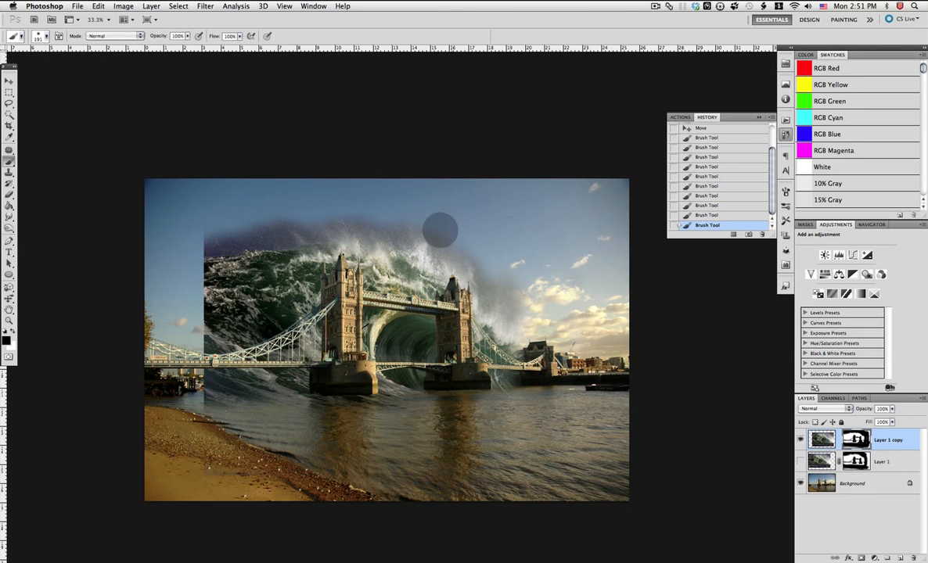
Mask the leftover haze above the copied wave's crest, using smaller 55 px and 127 px brushes for the finer areas
{"action": "left_click", "coordinate": [440, 231]}
{"action": "left_click", "coordinate": [326, 209]}
{"action": "left_click", "coordinate": [309, 204]}
{"action": "left_click", "coordinate": [216, 207]}
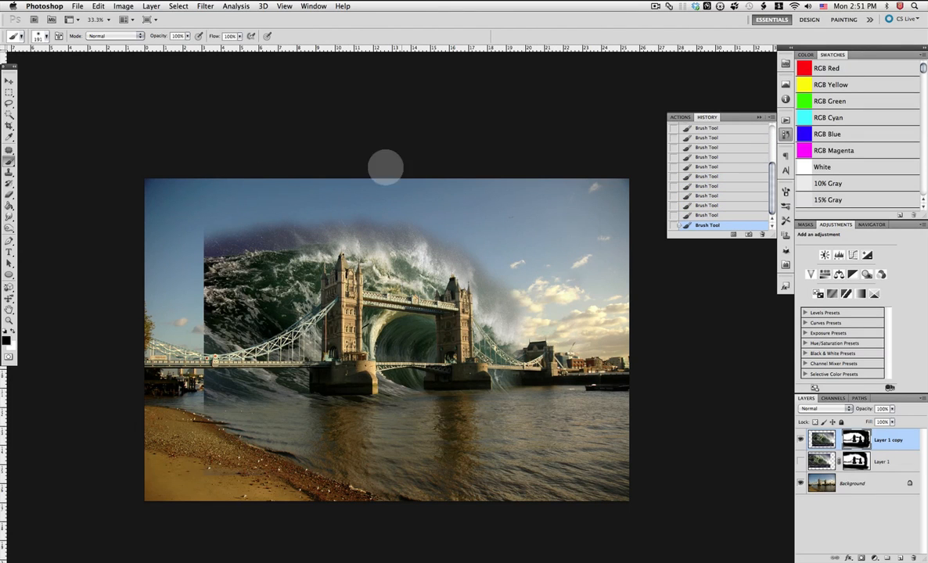
{"action": "left_click", "coordinate": [208, 221]}
{"action": "right_click", "coordinate": [208, 207]}
{"action": "left_click_drag", "start_coordinate": [279, 179], "coordinate": [266, 179]}
{"action": "key", "text": "Return"}
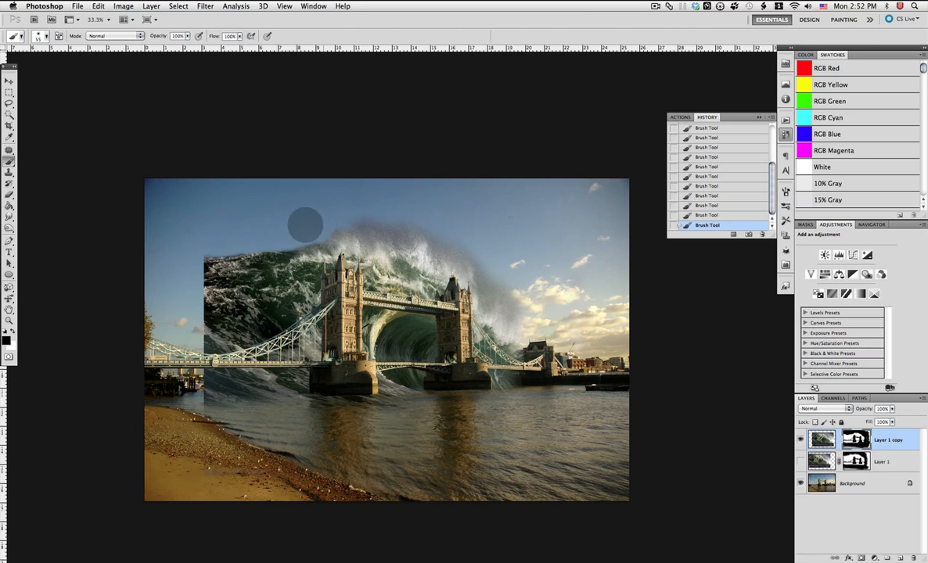
{"action": "right_click", "coordinate": [312, 205]}
{"action": "key", "text": "Return"}
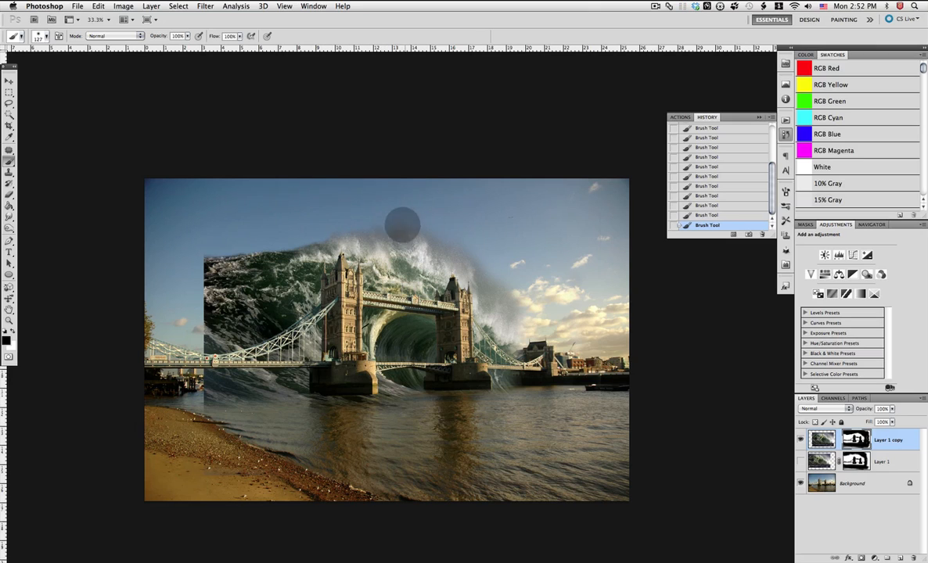
{"action": "left_click_drag", "start_coordinate": [444, 229], "coordinate": [389, 205]}
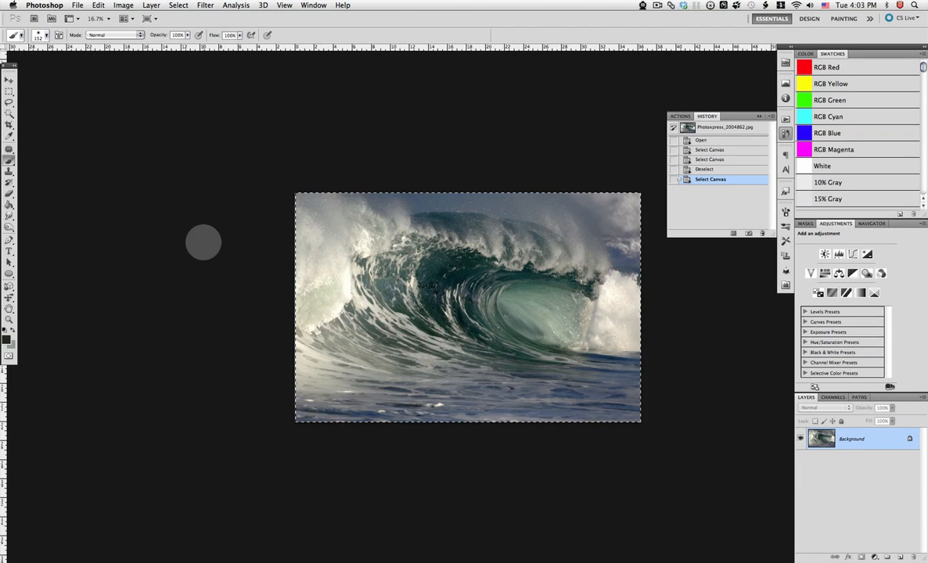
Copy the selected second wave photo and paste it into the Tower Bridge composite as a new layer
{"action": "key", "text": "super+c"}
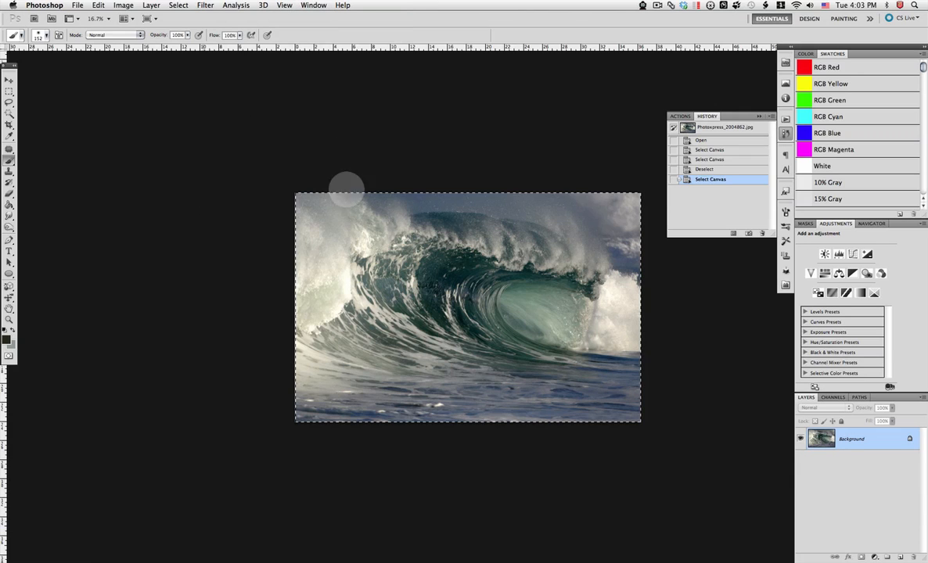
{"action": "left_click", "coordinate": [313, 6]}
{"action": "left_click", "coordinate": [325, 338]}
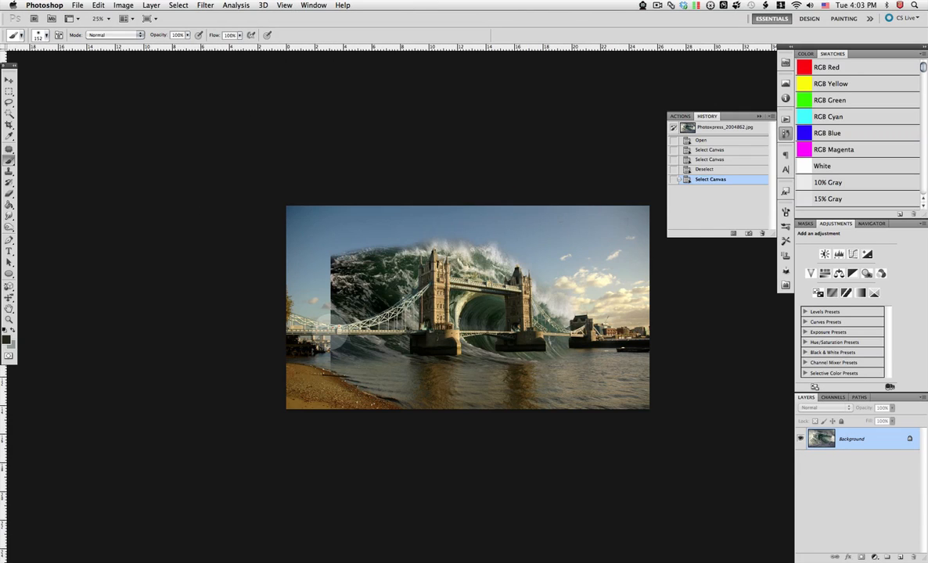
{"action": "key", "text": "super+v"}
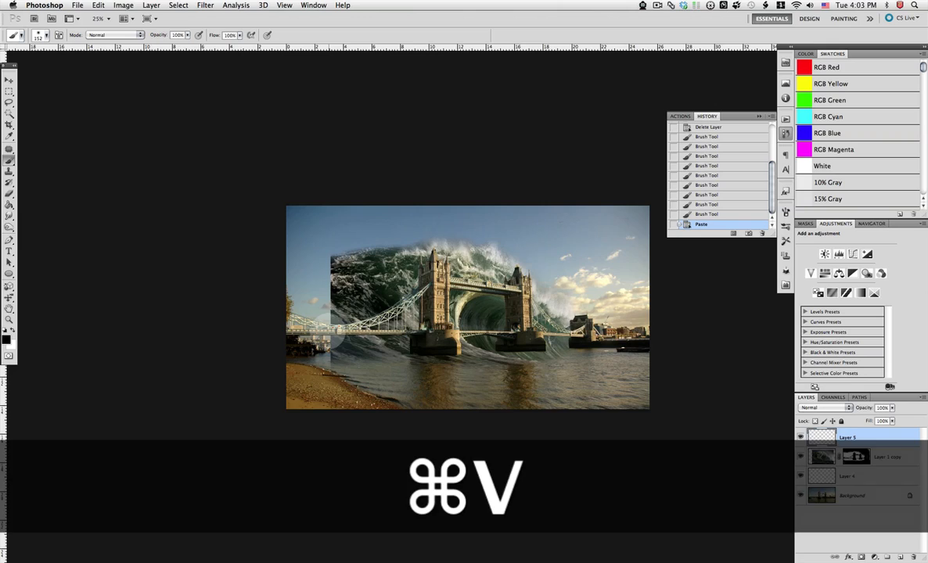
Scale the pasted second wave to about 44% and place it against the canvas's left edge, over the bridge
{"action": "left_click", "coordinate": [98, 5]}
{"action": "mouse_move", "coordinate": [125, 202]}
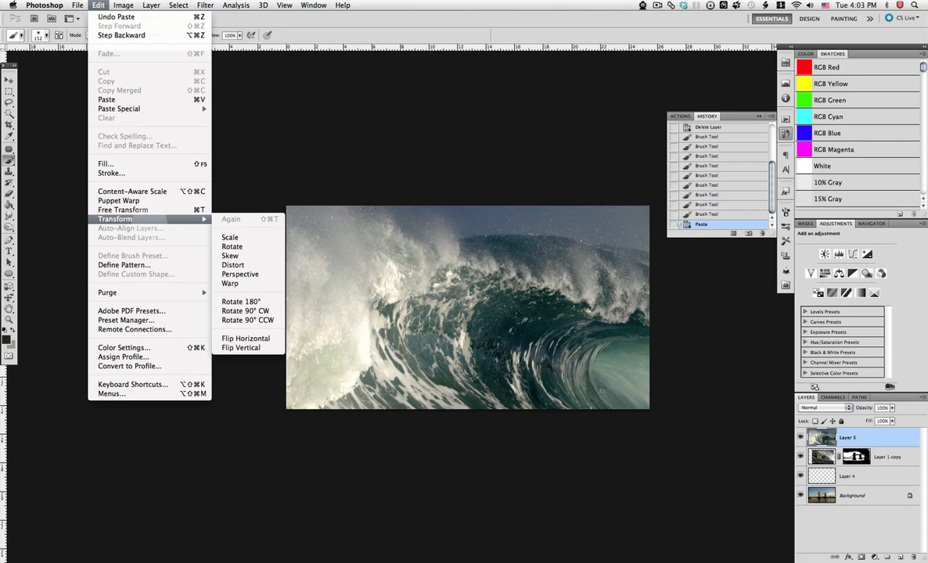
{"action": "left_click", "coordinate": [286, 223]}
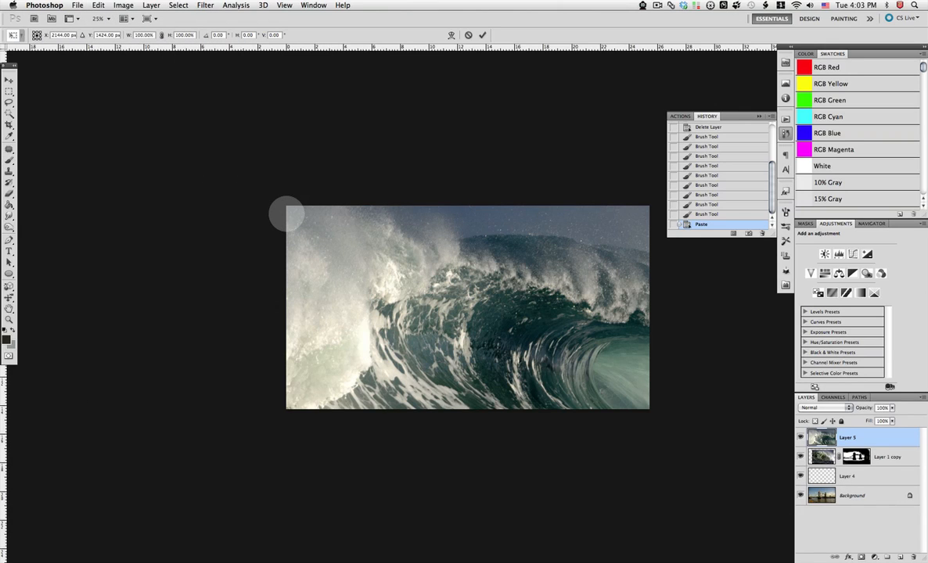
{"action": "left_click_drag", "start_coordinate": [288, 209], "coordinate": [284, 234]}
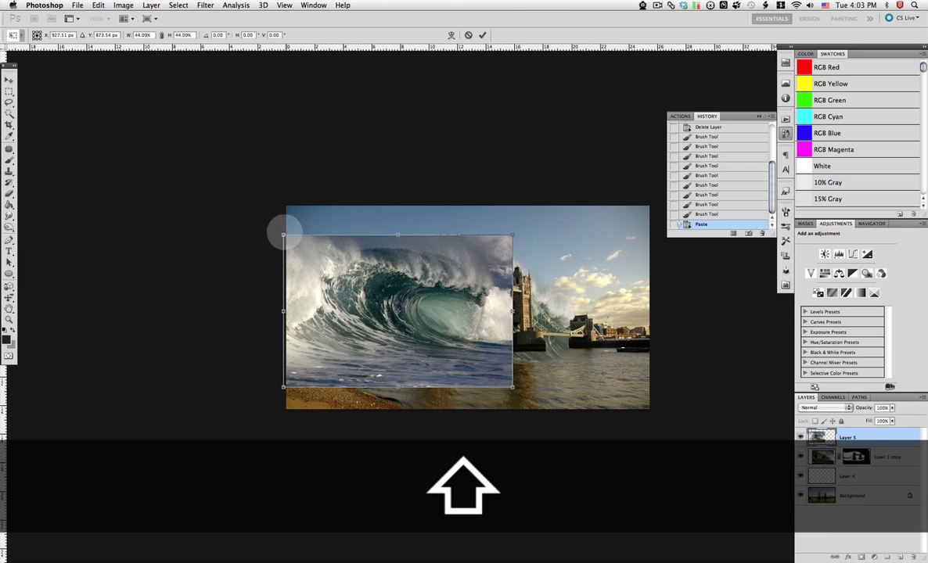
{"action": "left_click_drag", "start_coordinate": [335, 286], "coordinate": [339, 285]}
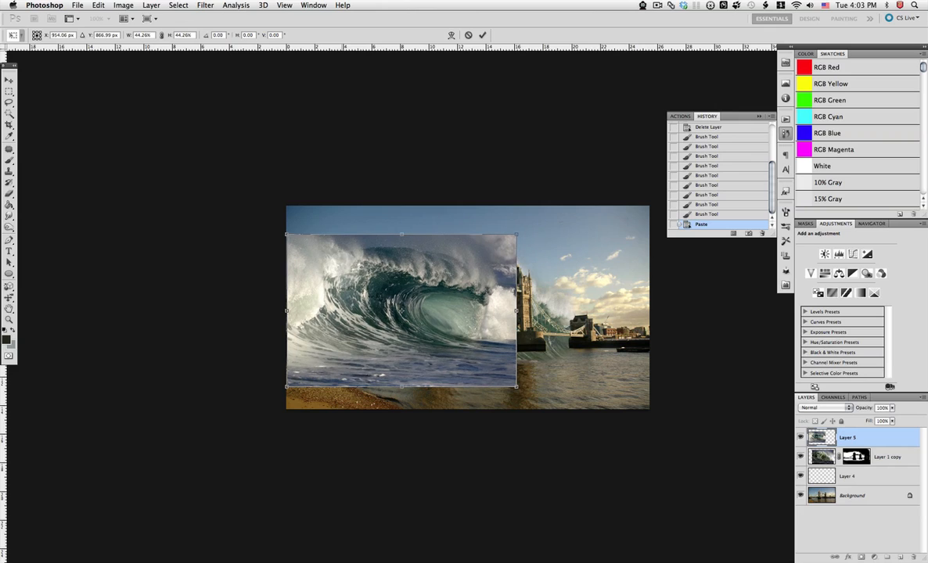
{"action": "key", "text": "Return"}
{"action": "key", "text": "b"}
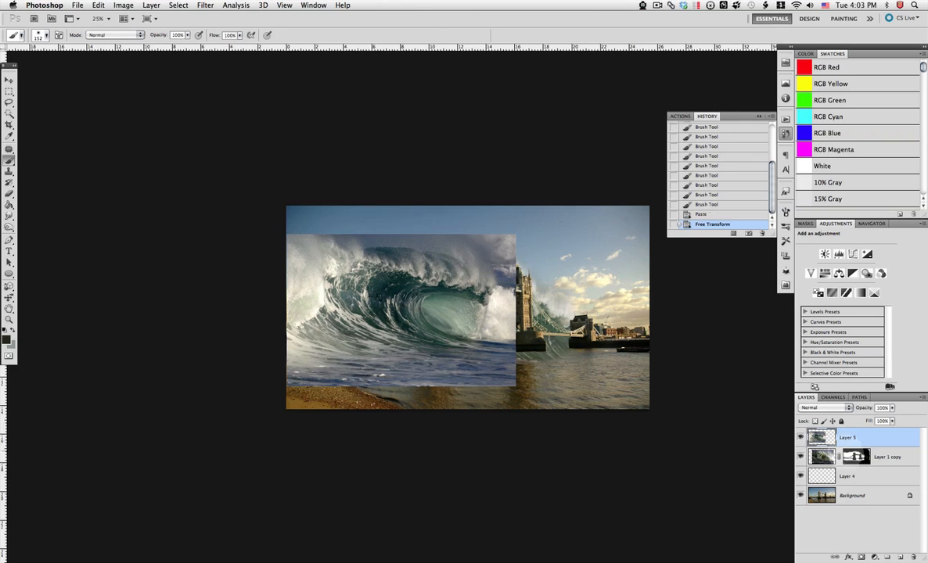
Duplicate Layer 1 copy, hide the original, and transfer the original's bridge mask to Layer 5
{"action": "right_click", "coordinate": [829, 457]}
{"action": "left_click", "coordinate": [767, 347]}
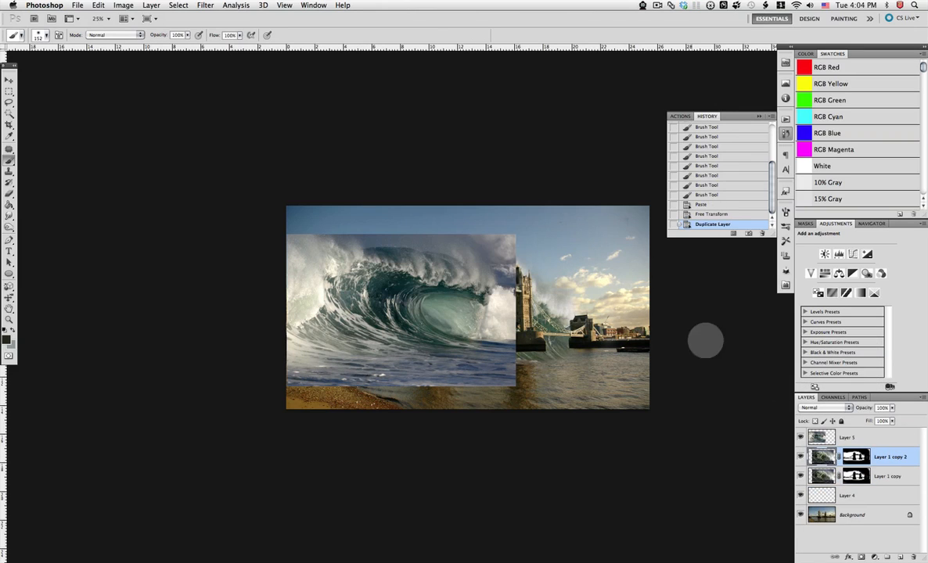
{"action": "left_click", "coordinate": [800, 476]}
{"action": "left_click_drag", "start_coordinate": [856, 476], "coordinate": [842, 438]}
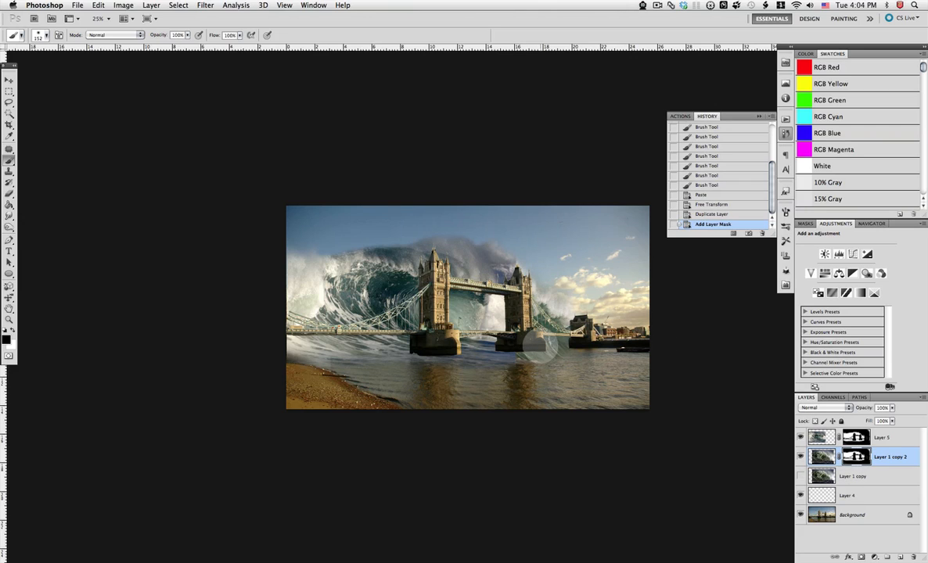
Unlink the mask of Layer 1 copy 2 and try shifting its wave image independently behind the bridge
{"action": "left_click", "coordinate": [8, 80]}
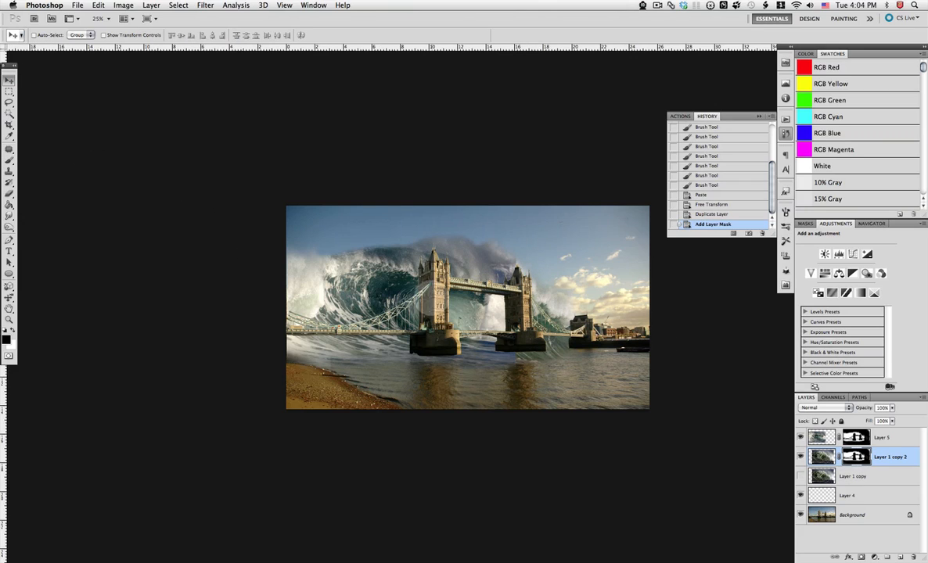
{"action": "left_click_drag", "start_coordinate": [420, 266], "coordinate": [433, 317]}
{"action": "key", "text": "super+z"}
{"action": "left_click", "coordinate": [839, 458]}
{"action": "key", "text": "super+z"}
{"action": "left_click", "coordinate": [821, 457]}
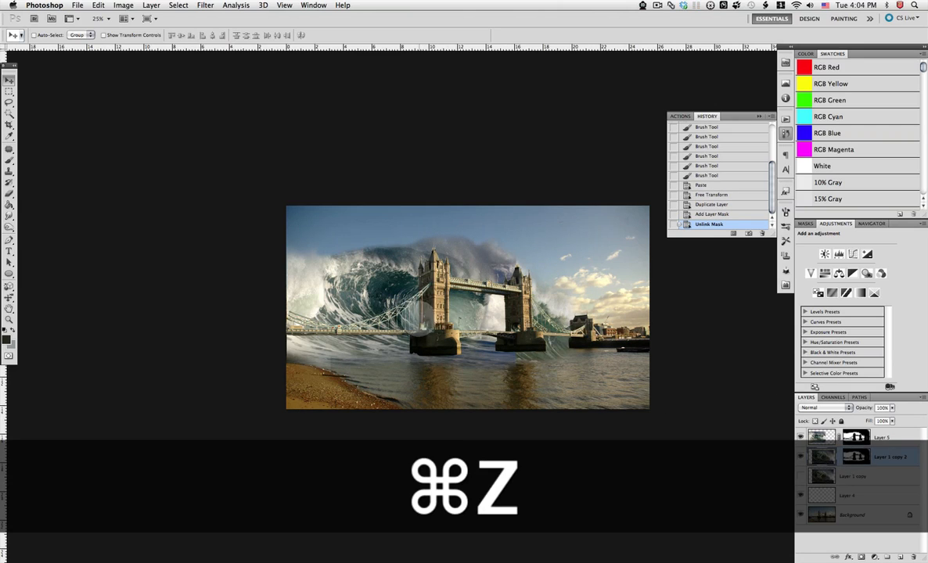
{"action": "left_click_drag", "start_coordinate": [387, 296], "coordinate": [403, 295]}
{"action": "mouse_move", "coordinate": [460, 318]}
{"action": "left_mouse_down"}
{"action": "mouse_move", "coordinate": [470, 317]}
{"action": "mouse_move", "coordinate": [451, 313]}
{"action": "left_mouse_up"}
{"action": "key", "text": "super+z"}
Unlink Layer 5's mask and move its wave image slightly left behind the bridge
{"action": "left_click", "coordinate": [839, 438]}
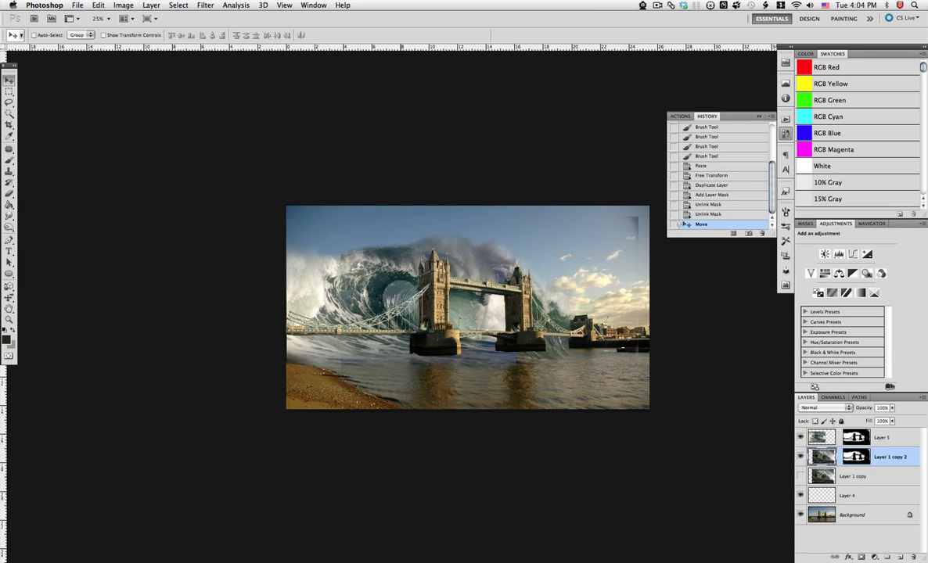
{"action": "key", "text": "super+z"}
{"action": "left_click", "coordinate": [821, 437]}
{"action": "mouse_move", "coordinate": [355, 278]}
{"action": "left_mouse_down"}
{"action": "mouse_move", "coordinate": [364, 282]}
{"action": "mouse_move", "coordinate": [352, 278]}
{"action": "left_mouse_up"}
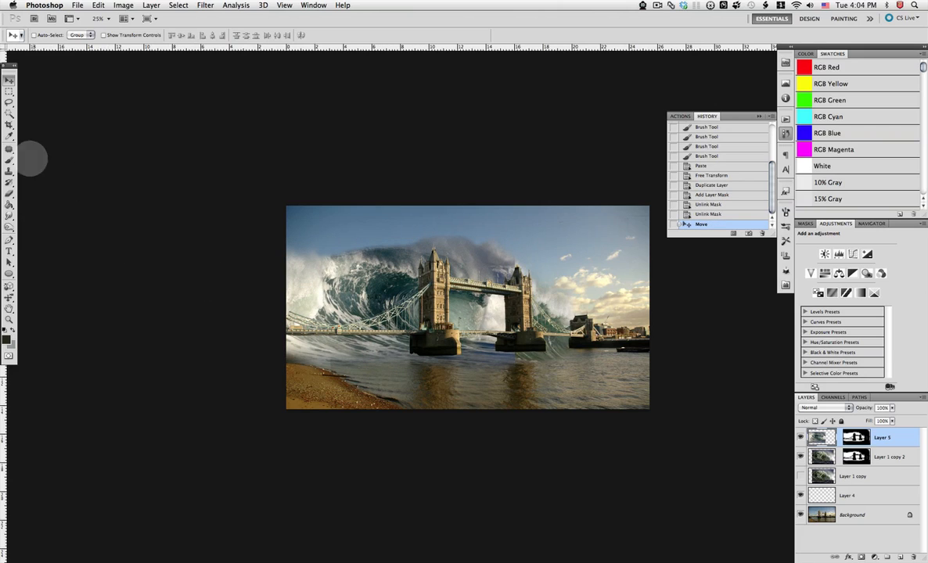
Mask Layer 5's wave between the two towers and above the crest with the 152 px brush, revealing the first wave
{"action": "left_click", "coordinate": [9, 160]}
{"action": "left_click_drag", "start_coordinate": [528, 356], "coordinate": [508, 357]}
{"action": "mouse_move", "coordinate": [501, 358]}
{"action": "left_mouse_down"}
{"action": "mouse_move", "coordinate": [509, 362]}
{"action": "mouse_move", "coordinate": [493, 353]}
{"action": "left_mouse_up"}
{"action": "mouse_move", "coordinate": [487, 349]}
{"action": "left_mouse_down"}
{"action": "mouse_move", "coordinate": [481, 342]}
{"action": "mouse_move", "coordinate": [501, 304]}
{"action": "mouse_move", "coordinate": [522, 350]}
{"action": "mouse_move", "coordinate": [469, 332]}
{"action": "left_mouse_up"}
{"action": "left_click", "coordinate": [701, 166]}
{"action": "mouse_move", "coordinate": [472, 334]}
{"action": "left_mouse_down"}
{"action": "mouse_move", "coordinate": [486, 343]}
{"action": "mouse_move", "coordinate": [490, 321]}
{"action": "left_mouse_up"}
{"action": "left_click_drag", "start_coordinate": [486, 312], "coordinate": [474, 297]}
{"action": "mouse_move", "coordinate": [473, 292]}
{"action": "left_mouse_down"}
{"action": "mouse_move", "coordinate": [464, 279]}
{"action": "mouse_move", "coordinate": [473, 314]}
{"action": "left_mouse_up"}
{"action": "mouse_move", "coordinate": [474, 311]}
{"action": "left_mouse_down"}
{"action": "mouse_move", "coordinate": [479, 299]}
{"action": "mouse_move", "coordinate": [484, 314]}
{"action": "left_mouse_up"}
{"action": "mouse_move", "coordinate": [483, 316]}
{"action": "left_mouse_down"}
{"action": "mouse_move", "coordinate": [475, 307]}
{"action": "mouse_move", "coordinate": [481, 302]}
{"action": "mouse_move", "coordinate": [474, 312]}
{"action": "left_mouse_up"}
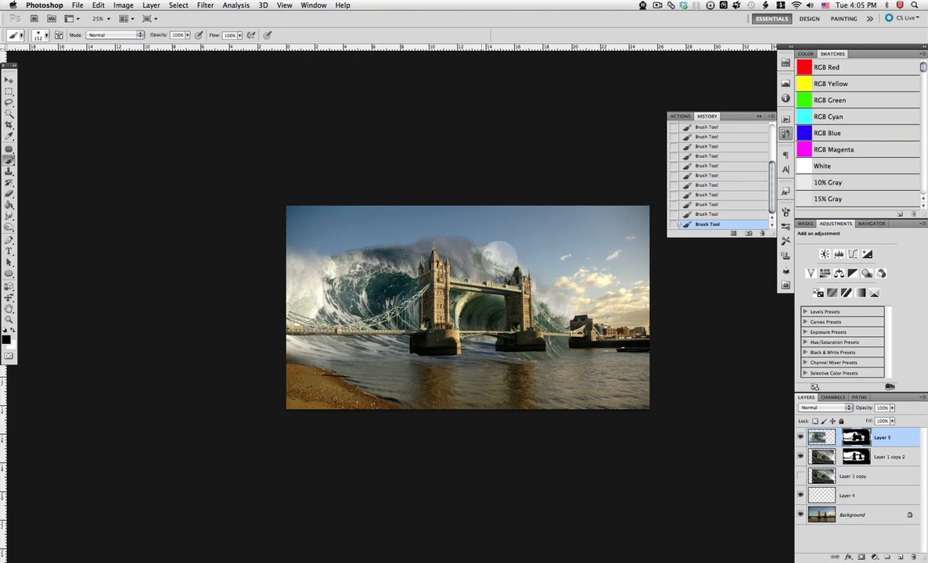
{"action": "mouse_move", "coordinate": [500, 255]}
{"action": "left_mouse_down"}
{"action": "mouse_move", "coordinate": [454, 254]}
{"action": "mouse_move", "coordinate": [446, 223]}
{"action": "mouse_move", "coordinate": [417, 238]}
{"action": "left_mouse_up"}
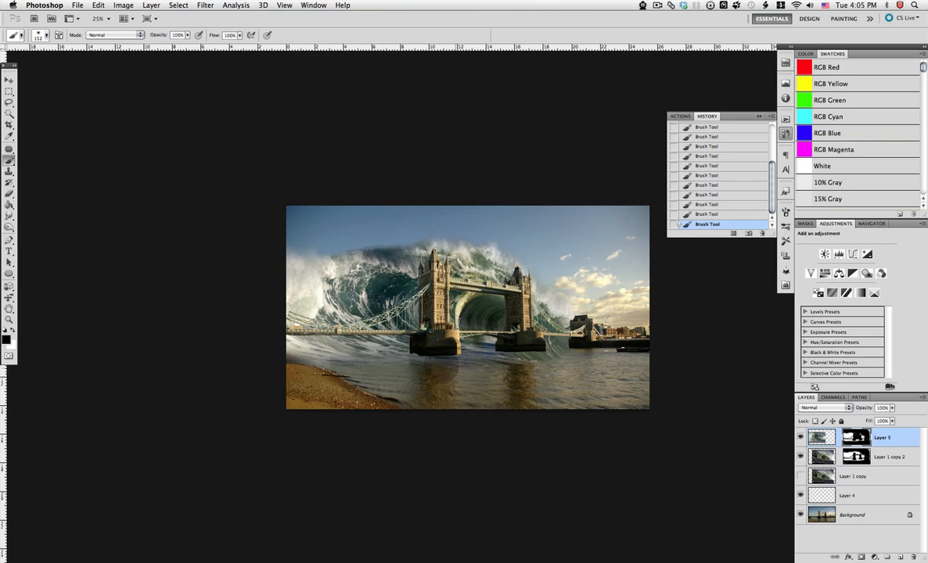
{"action": "left_click", "coordinate": [856, 458]}
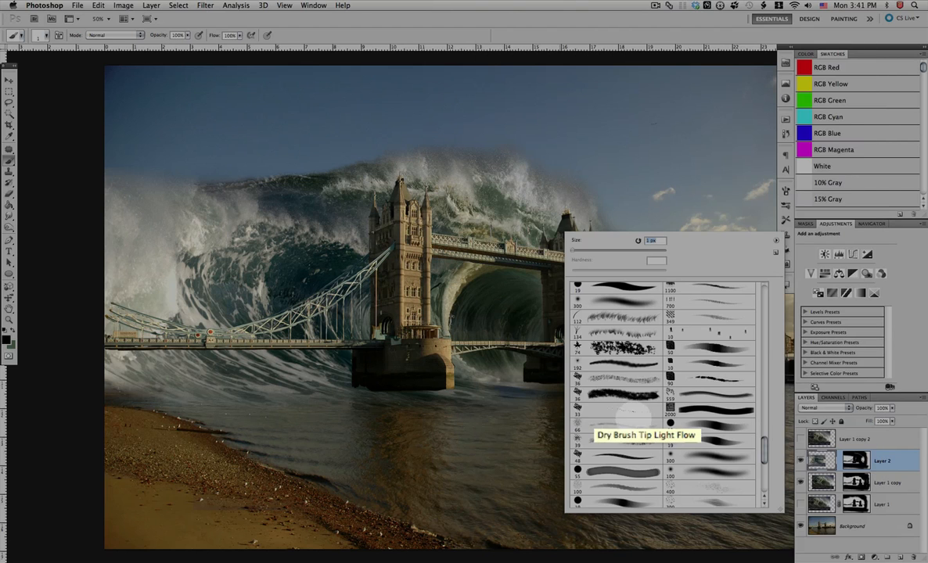
Choose the 66 px spatter brush and enable Shape Dynamics, Scattering and Transfer with Pen Pressure control
{"action": "left_click", "coordinate": [625, 423]}
{"action": "left_click", "coordinate": [785, 191]}
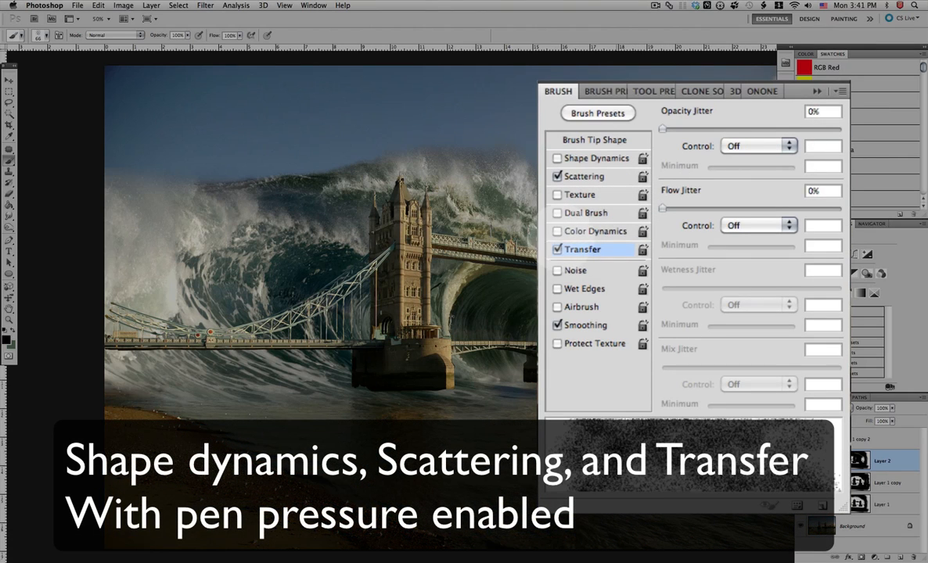
{"action": "left_click", "coordinate": [706, 205]}
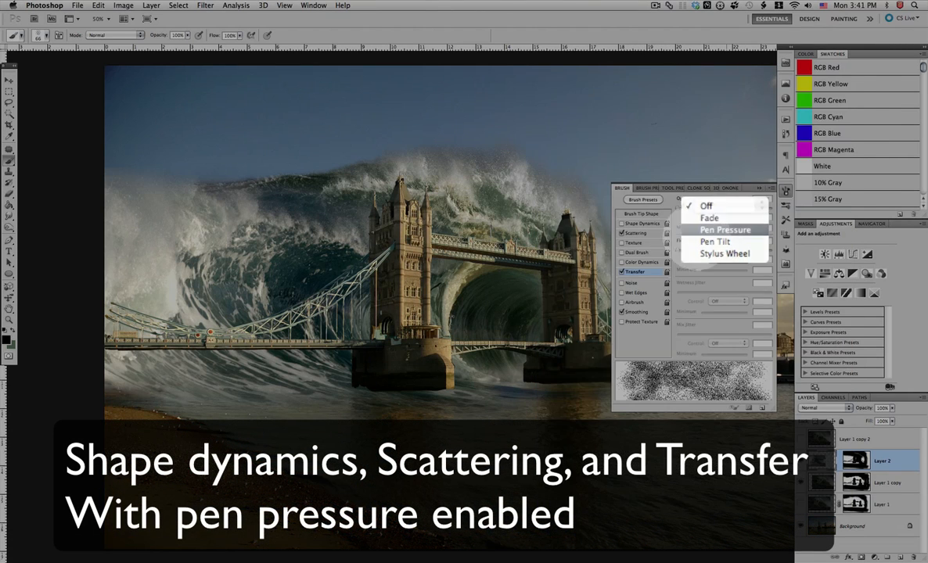
{"action": "left_click", "coordinate": [708, 231]}
{"action": "left_click", "coordinate": [636, 233]}
{"action": "left_click", "coordinate": [714, 213]}
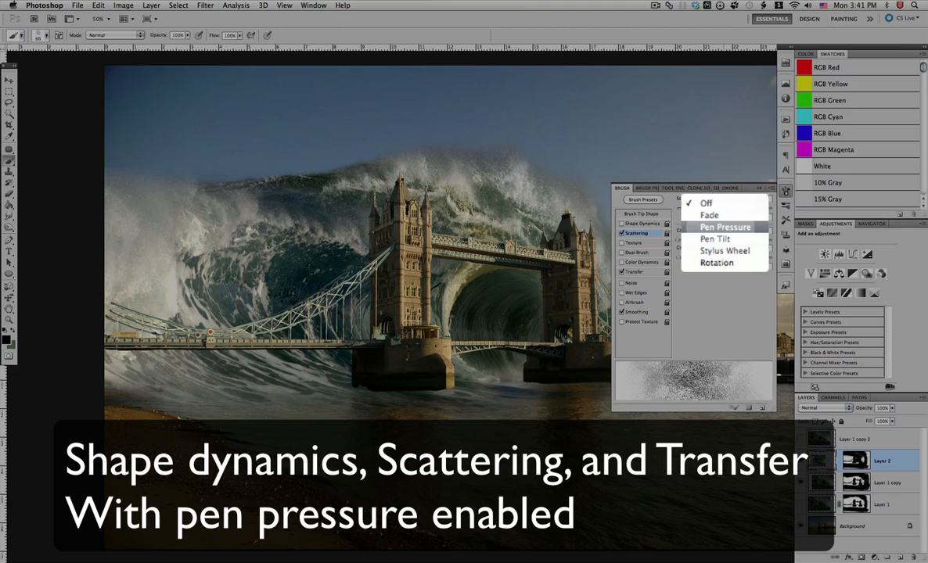
{"action": "left_click", "coordinate": [725, 227]}
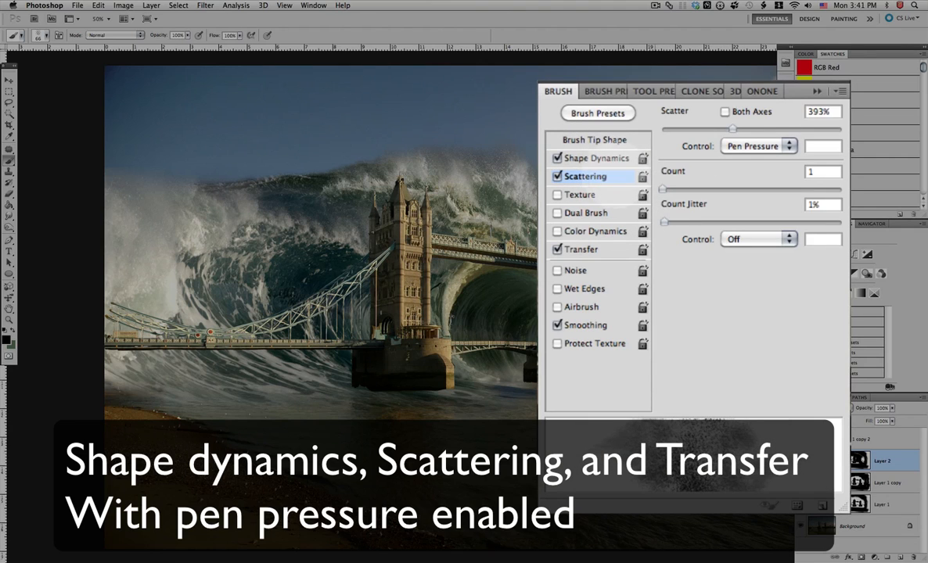
{"action": "left_click", "coordinate": [597, 159]}
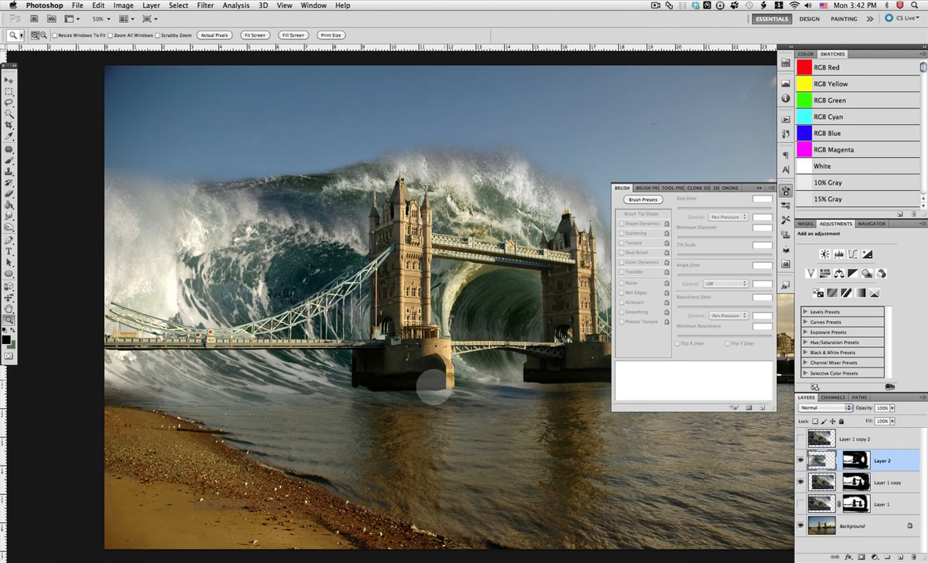
Paint white spray on Layer 2's mask over the left tower's edge and cable end, and reduce the brush to 44 px
{"action": "left_click_drag", "start_coordinate": [294, 195], "coordinate": [431, 389]}
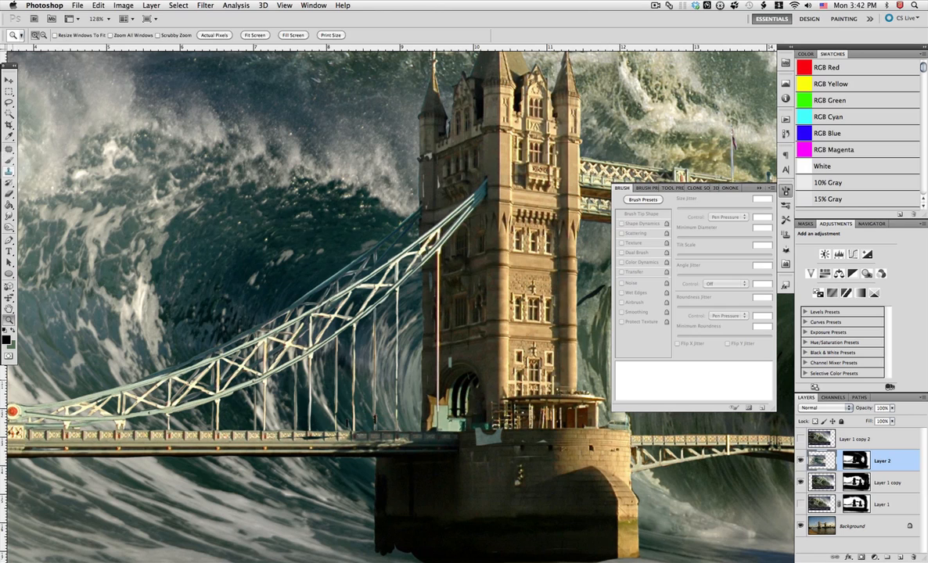
{"action": "left_click", "coordinate": [9, 160]}
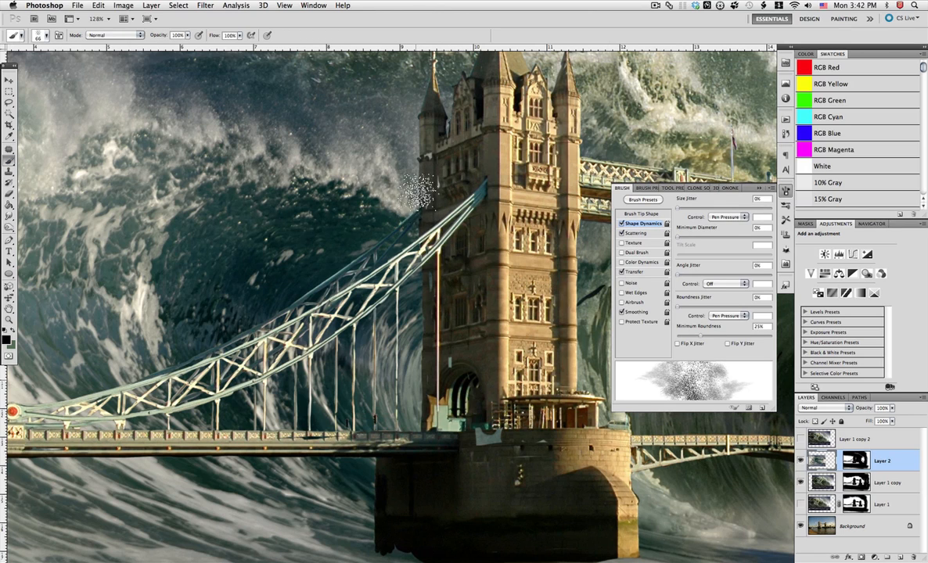
{"action": "key", "text": "super+z"}
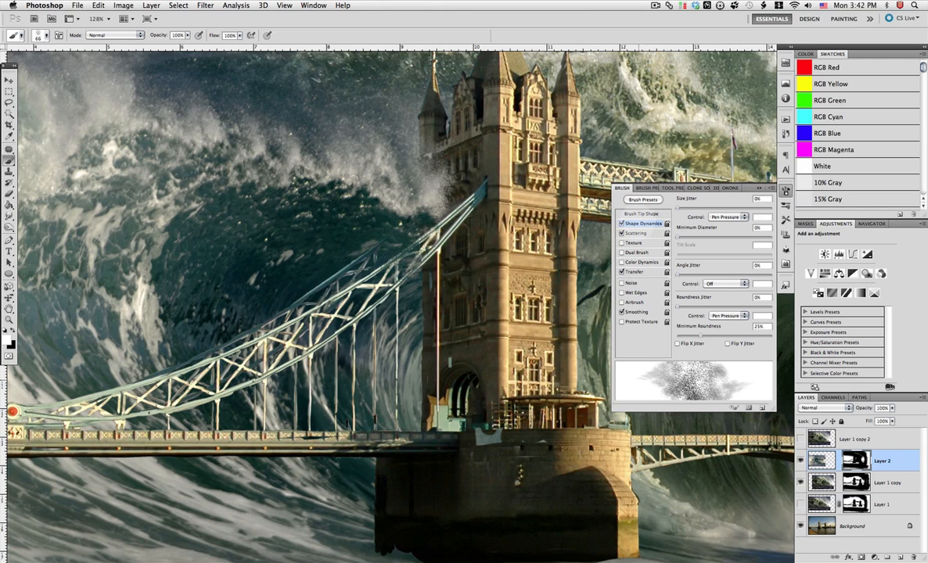
{"action": "right_click", "coordinate": [400, 202]}
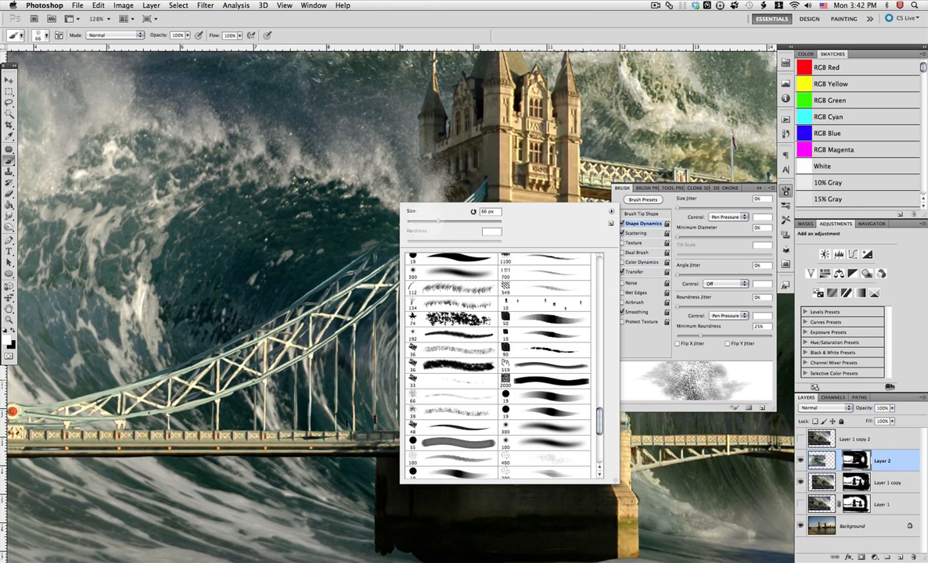
{"action": "left_click_drag", "start_coordinate": [417, 222], "coordinate": [413, 222]}
{"action": "left_click", "coordinate": [421, 199]}
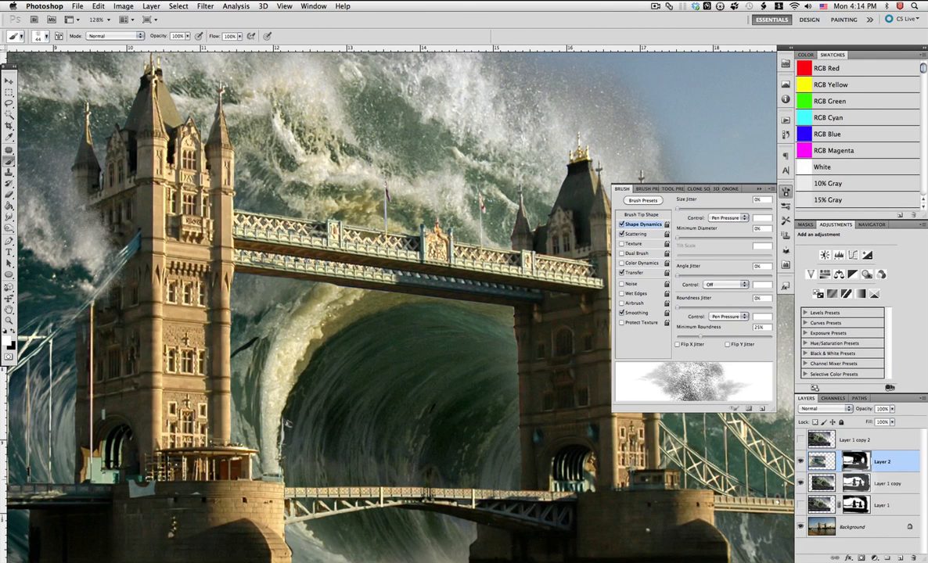
Paint splashing water on Layer 1 copy's mask over the upper walkway, the right tower and its suspension cables
{"action": "key", "text": "alt+bracketleft"}
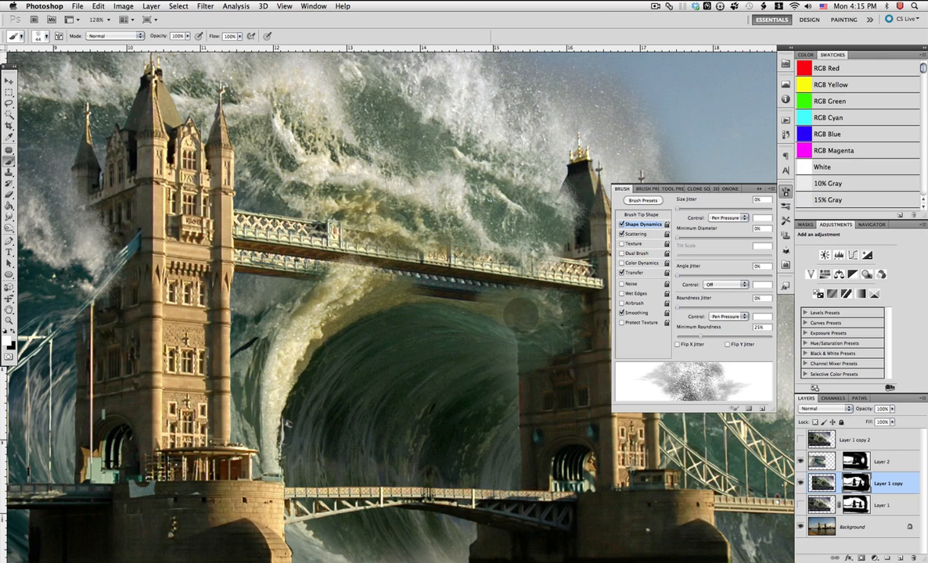
{"action": "mouse_move", "coordinate": [560, 310]}
{"action": "left_mouse_down"}
{"action": "mouse_move", "coordinate": [427, 306]}
{"action": "mouse_move", "coordinate": [389, 316]}
{"action": "left_mouse_up"}
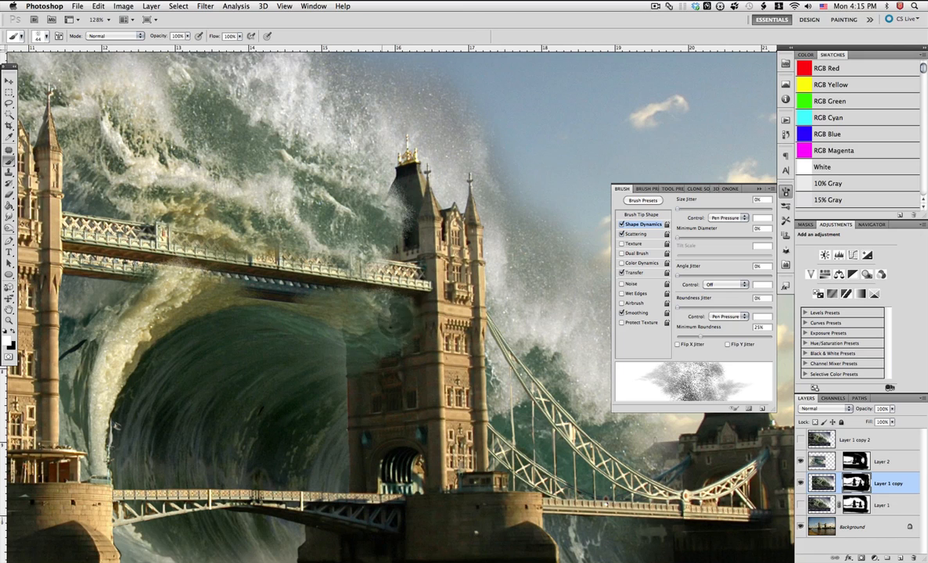
{"action": "left_click_drag", "start_coordinate": [641, 441], "coordinate": [520, 399]}
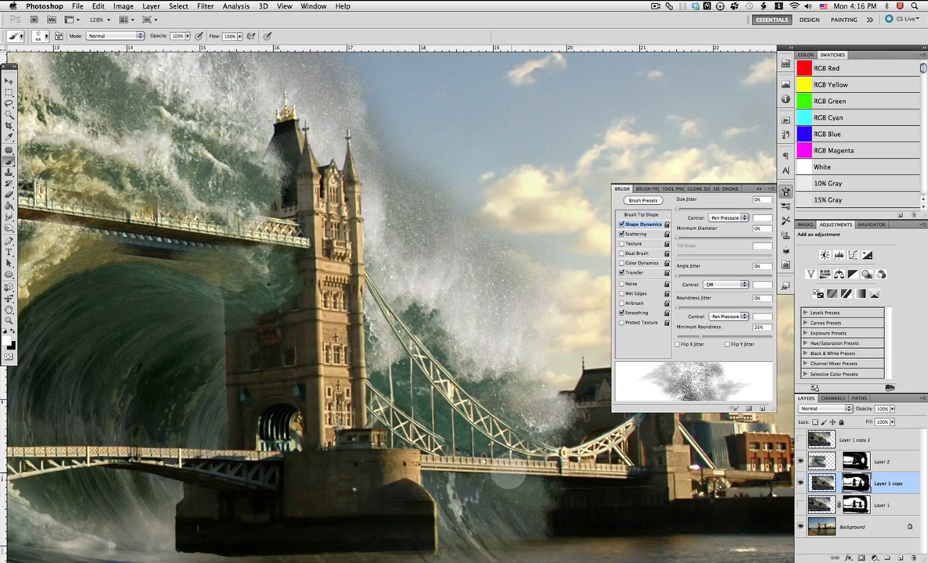
Paint white on Layer 1 copy's mask to bring wave water over the near edge of the right tower's pier
{"action": "mouse_move", "coordinate": [507, 333]}
{"action": "left_mouse_down"}
{"action": "mouse_move", "coordinate": [602, 296]}
{"action": "mouse_move", "coordinate": [726, 221]}
{"action": "left_mouse_up"}
{"action": "left_click_drag", "start_coordinate": [423, 440], "coordinate": [430, 447]}
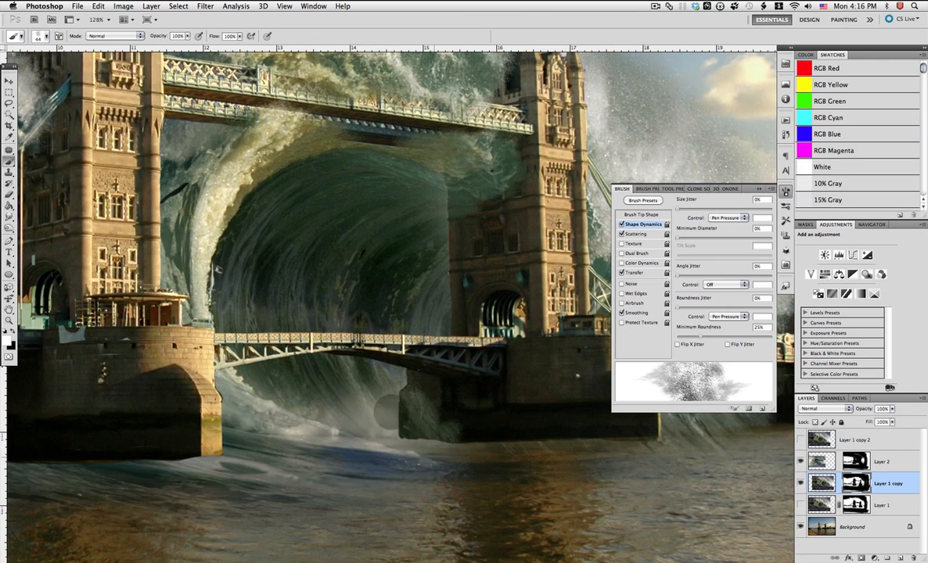
{"action": "mouse_move", "coordinate": [391, 412]}
{"action": "left_mouse_down"}
{"action": "mouse_move", "coordinate": [371, 406]}
{"action": "mouse_move", "coordinate": [421, 427]}
{"action": "mouse_move", "coordinate": [396, 417]}
{"action": "mouse_move", "coordinate": [410, 419]}
{"action": "mouse_move", "coordinate": [386, 423]}
{"action": "mouse_move", "coordinate": [422, 437]}
{"action": "left_mouse_up"}
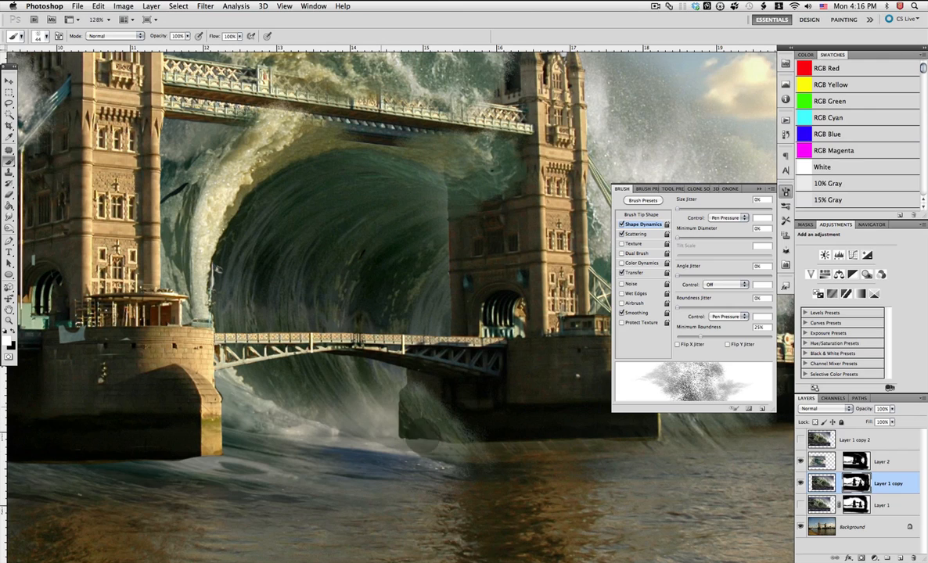
{"action": "mouse_move", "coordinate": [386, 397]}
{"action": "left_mouse_down"}
{"action": "mouse_move", "coordinate": [393, 414]}
{"action": "mouse_move", "coordinate": [380, 410]}
{"action": "mouse_move", "coordinate": [417, 442]}
{"action": "mouse_move", "coordinate": [384, 393]}
{"action": "left_mouse_up"}
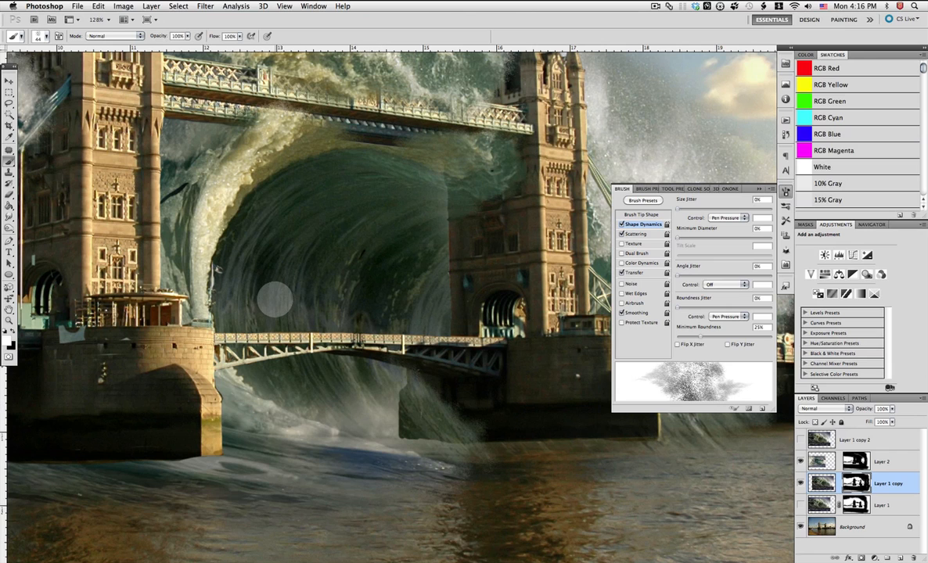
Check Layer 2's contribution by toggling its visibility, and paint foam on its mask across the right pier's base
{"action": "left_click_drag", "start_coordinate": [283, 295], "coordinate": [332, 266]}
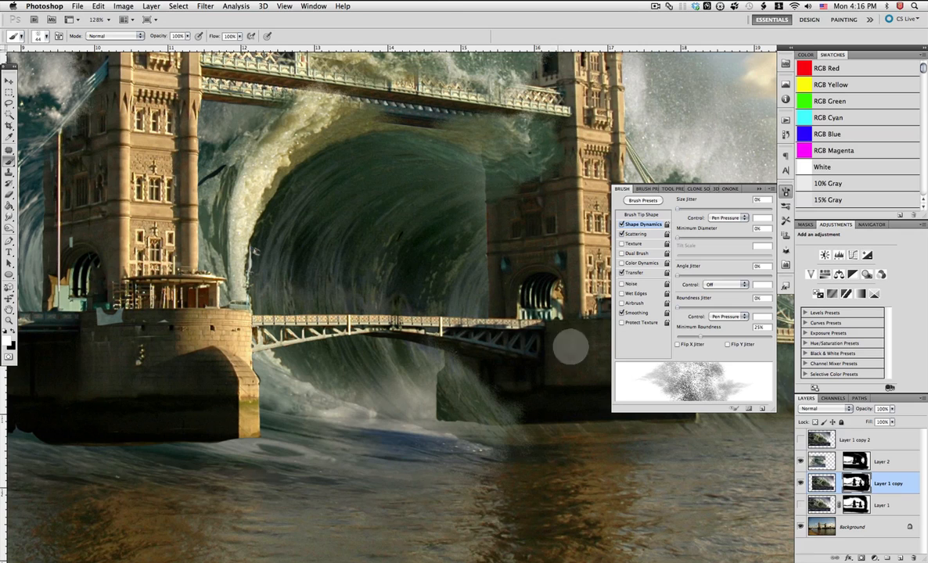
{"action": "left_click", "coordinate": [800, 462]}
{"action": "left_click", "coordinate": [800, 461]}
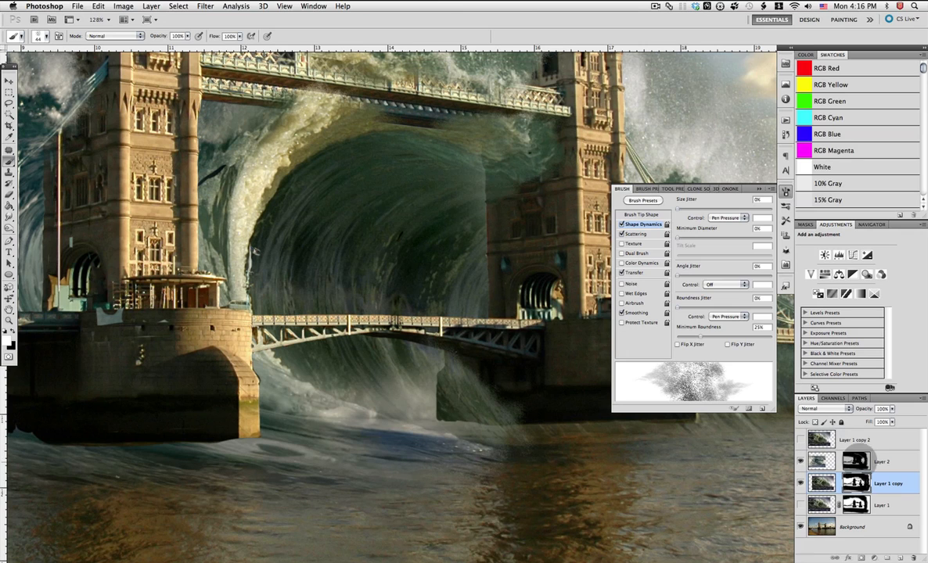
{"action": "left_click", "coordinate": [858, 461]}
{"action": "mouse_move", "coordinate": [453, 410]}
{"action": "left_mouse_down"}
{"action": "mouse_move", "coordinate": [422, 396]}
{"action": "mouse_move", "coordinate": [449, 409]}
{"action": "mouse_move", "coordinate": [425, 385]}
{"action": "mouse_move", "coordinate": [442, 406]}
{"action": "mouse_move", "coordinate": [404, 407]}
{"action": "mouse_move", "coordinate": [489, 420]}
{"action": "mouse_move", "coordinate": [456, 403]}
{"action": "mouse_move", "coordinate": [478, 417]}
{"action": "mouse_move", "coordinate": [483, 395]}
{"action": "mouse_move", "coordinate": [382, 380]}
{"action": "mouse_move", "coordinate": [470, 396]}
{"action": "left_mouse_up"}
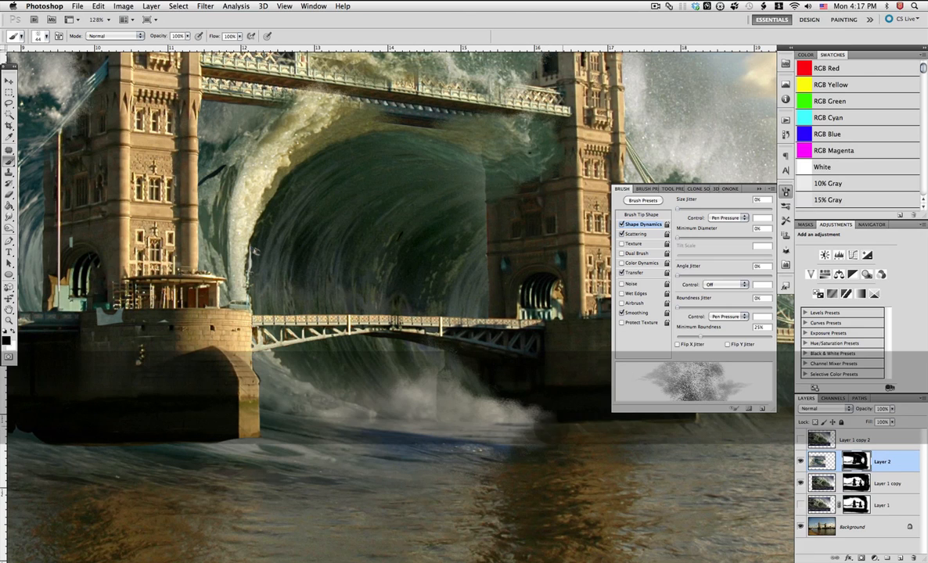
Paint white on Layer 2's mask to wash wave water over the left pier's base, reducing the brush to 27 px for the waterline
{"action": "scroll", "coordinate": [439, 396], "scroll_direction": "left", "scroll_amount": 8}
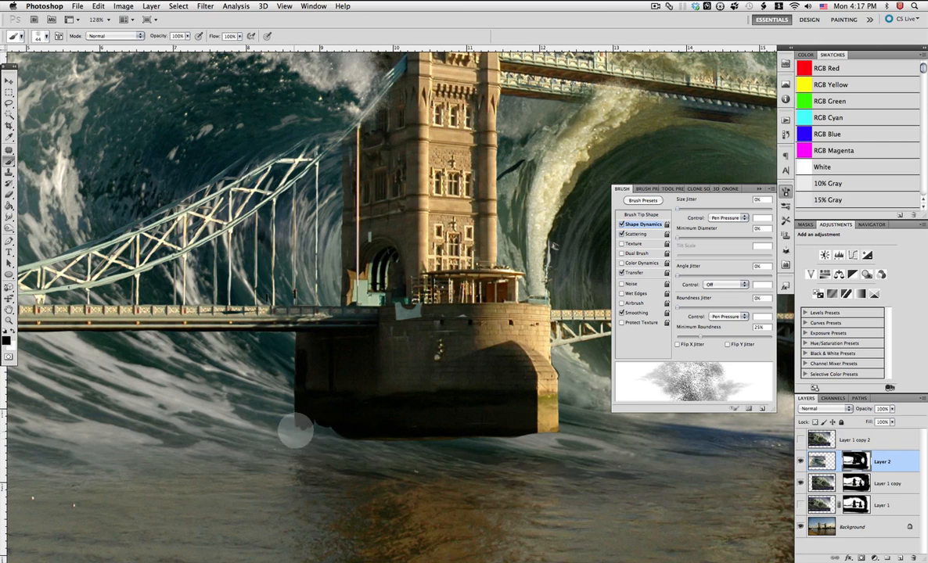
{"action": "key", "text": "super+z"}
{"action": "key", "text": "x"}
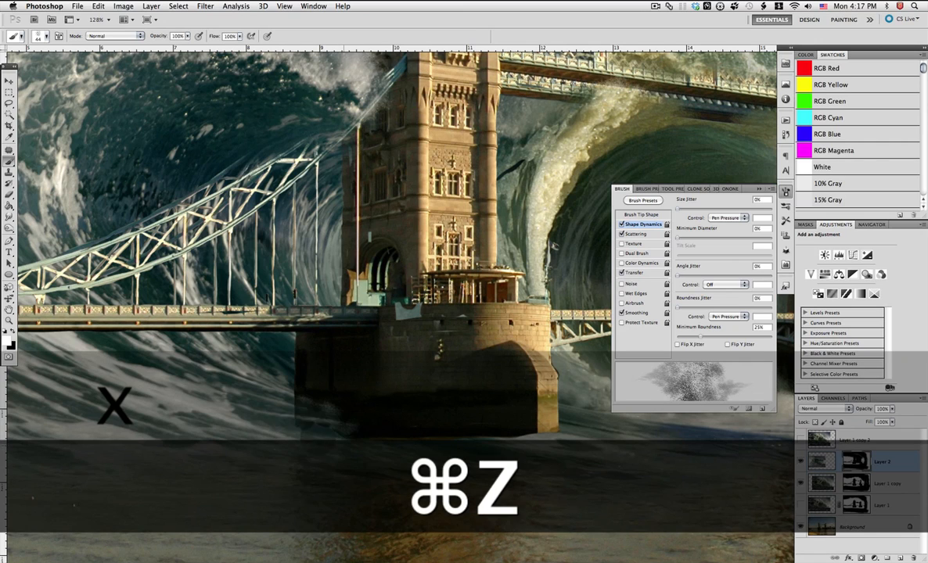
{"action": "mouse_move", "coordinate": [288, 382]}
{"action": "left_mouse_down"}
{"action": "mouse_move", "coordinate": [299, 397]}
{"action": "mouse_move", "coordinate": [418, 415]}
{"action": "mouse_move", "coordinate": [260, 381]}
{"action": "mouse_move", "coordinate": [469, 444]}
{"action": "mouse_move", "coordinate": [404, 413]}
{"action": "mouse_move", "coordinate": [260, 376]}
{"action": "mouse_move", "coordinate": [392, 407]}
{"action": "mouse_move", "coordinate": [469, 415]}
{"action": "mouse_move", "coordinate": [356, 401]}
{"action": "mouse_move", "coordinate": [305, 364]}
{"action": "left_mouse_up"}
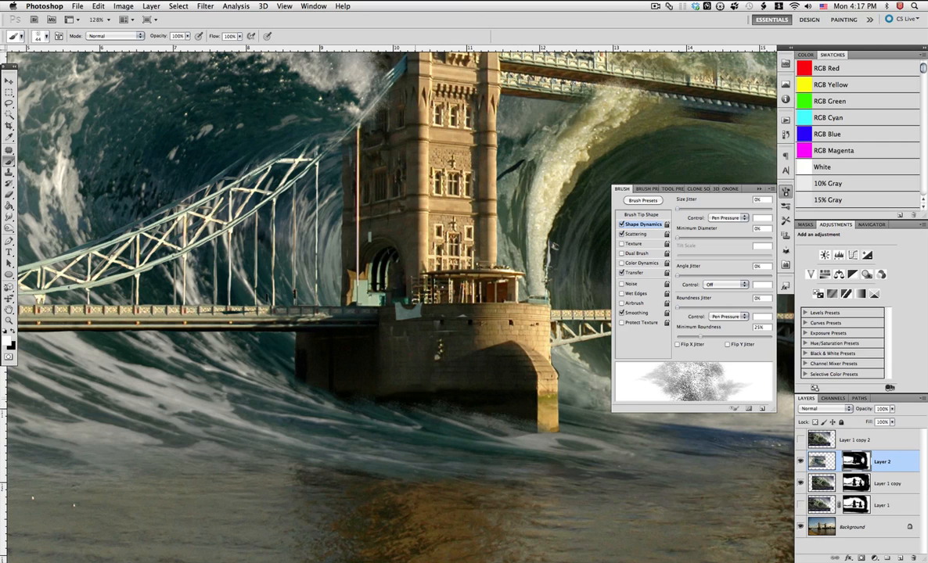
{"action": "right_click", "coordinate": [418, 413]}
{"action": "double_click", "coordinate": [466, 419]}
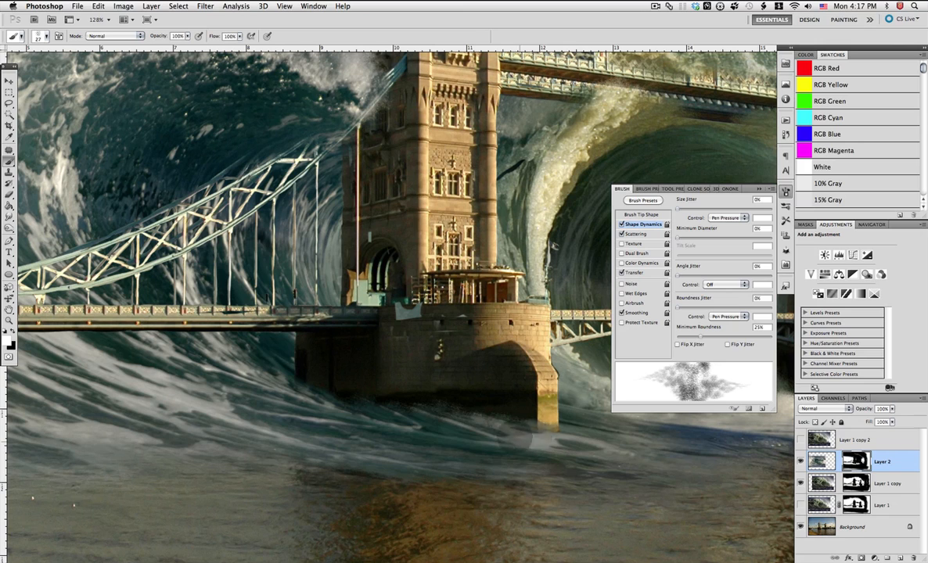
{"action": "left_click_drag", "start_coordinate": [515, 435], "coordinate": [256, 362]}
{"action": "left_click_drag", "start_coordinate": [263, 365], "coordinate": [290, 384]}
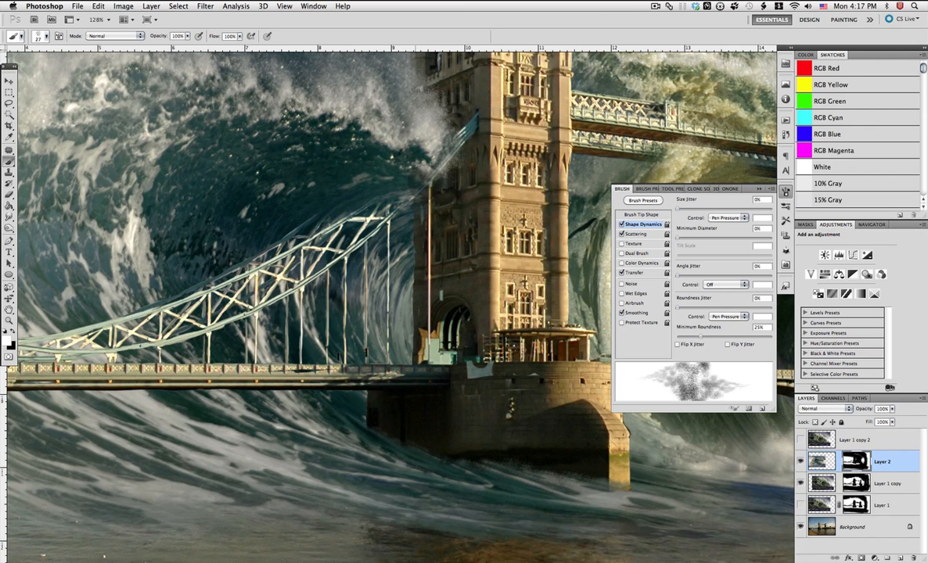
Paint white foam on Layer 2's mask over the cable end beside the left tower and the far left end of the bridge deck
{"action": "left_click_drag", "start_coordinate": [427, 170], "coordinate": [416, 191]}
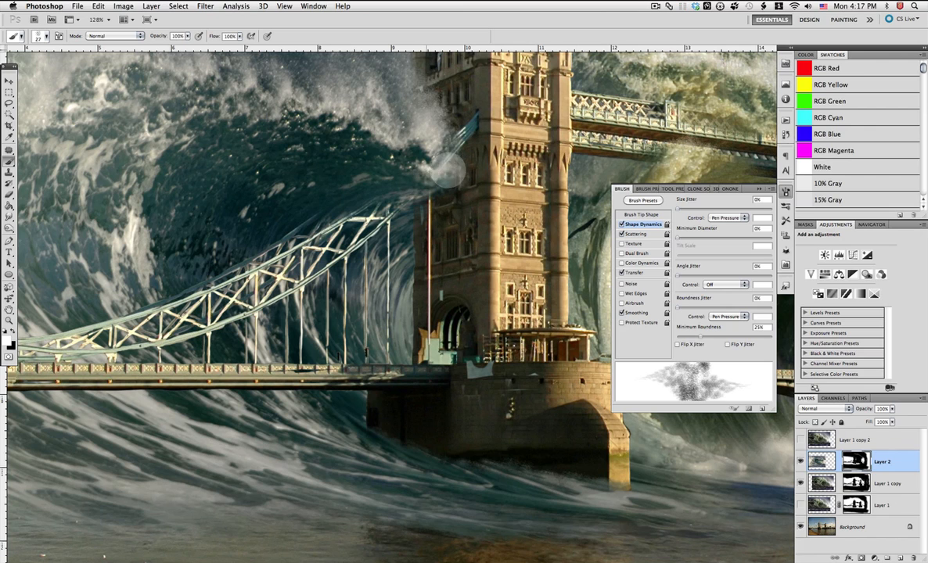
{"action": "left_click_drag", "start_coordinate": [318, 206], "coordinate": [692, 181]}
{"action": "mouse_move", "coordinate": [140, 232]}
{"action": "left_mouse_down"}
{"action": "mouse_move", "coordinate": [121, 266]}
{"action": "mouse_move", "coordinate": [160, 257]}
{"action": "mouse_move", "coordinate": [123, 302]}
{"action": "mouse_move", "coordinate": [147, 254]}
{"action": "mouse_move", "coordinate": [217, 255]}
{"action": "mouse_move", "coordinate": [140, 245]}
{"action": "mouse_move", "coordinate": [112, 258]}
{"action": "mouse_move", "coordinate": [154, 250]}
{"action": "mouse_move", "coordinate": [234, 264]}
{"action": "mouse_move", "coordinate": [243, 287]}
{"action": "mouse_move", "coordinate": [258, 287]}
{"action": "mouse_move", "coordinate": [181, 296]}
{"action": "mouse_move", "coordinate": [146, 374]}
{"action": "mouse_move", "coordinate": [120, 308]}
{"action": "left_mouse_up"}
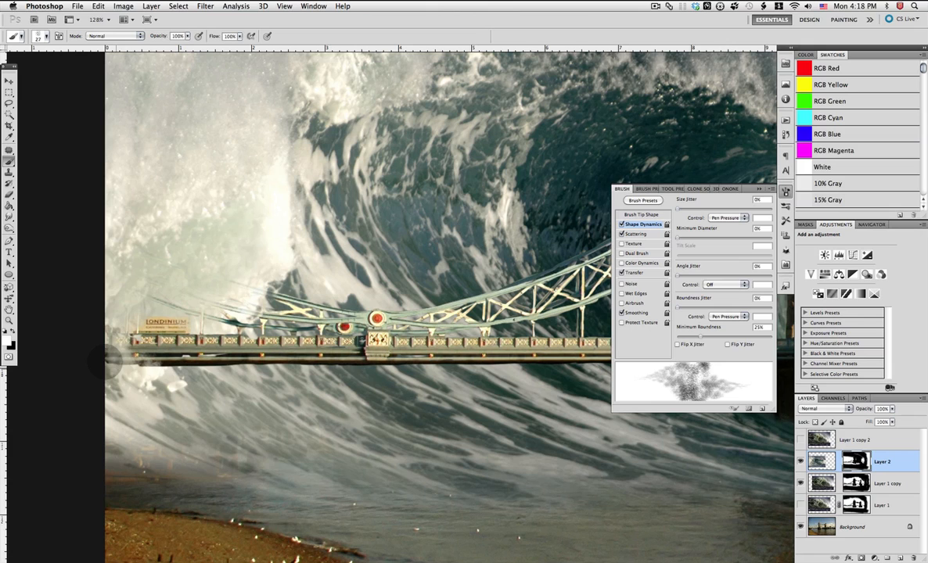
{"action": "mouse_move", "coordinate": [114, 365]}
{"action": "left_mouse_down"}
{"action": "mouse_move", "coordinate": [125, 352]}
{"action": "mouse_move", "coordinate": [115, 310]}
{"action": "mouse_move", "coordinate": [210, 242]}
{"action": "left_mouse_up"}
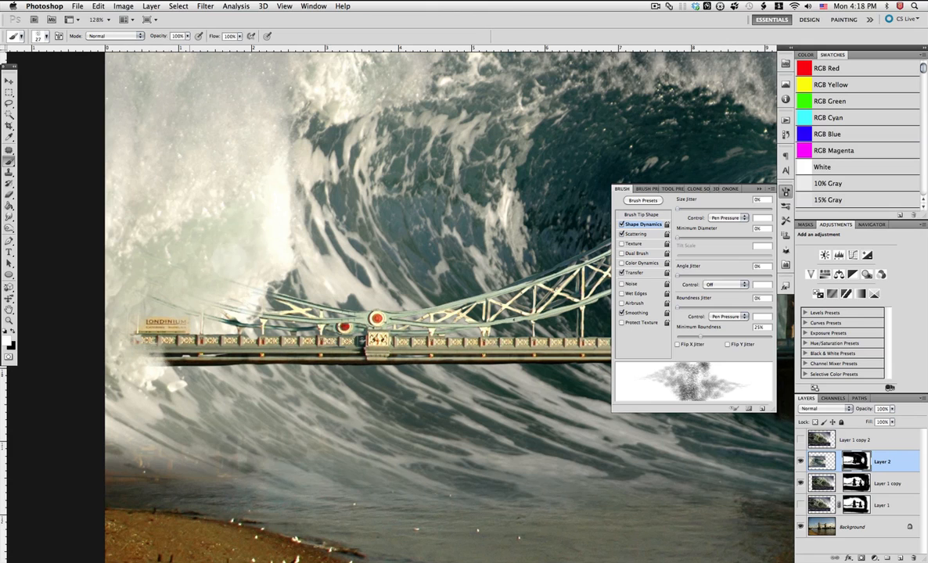
Undo the last Layer 2 stroke and paint white on Layer 1 copy's mask so the wave covers the left tower's roof and right spire
{"action": "left_click_drag", "start_coordinate": [461, 248], "coordinate": [130, 324]}
{"action": "left_click_drag", "start_coordinate": [440, 85], "coordinate": [291, 246]}
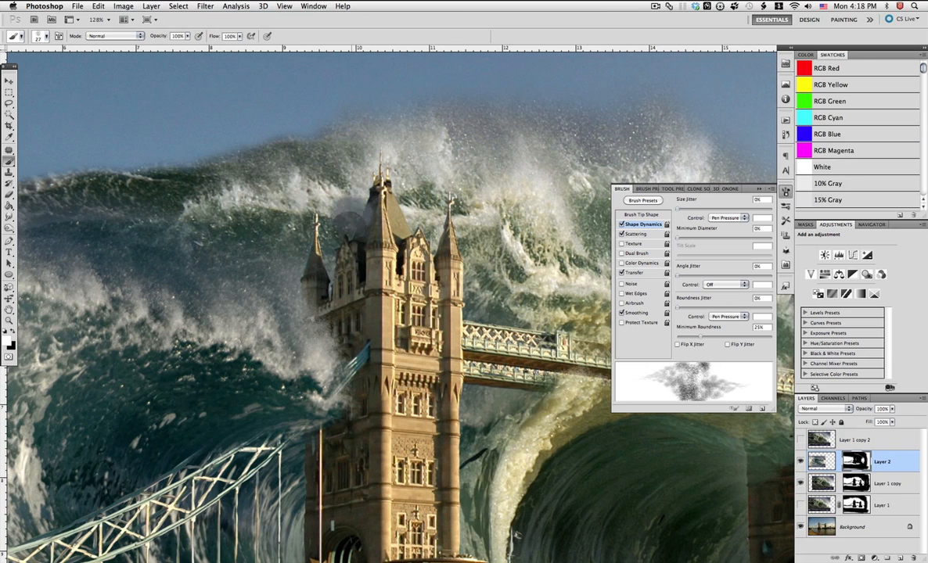
{"action": "key", "text": "super+z"}
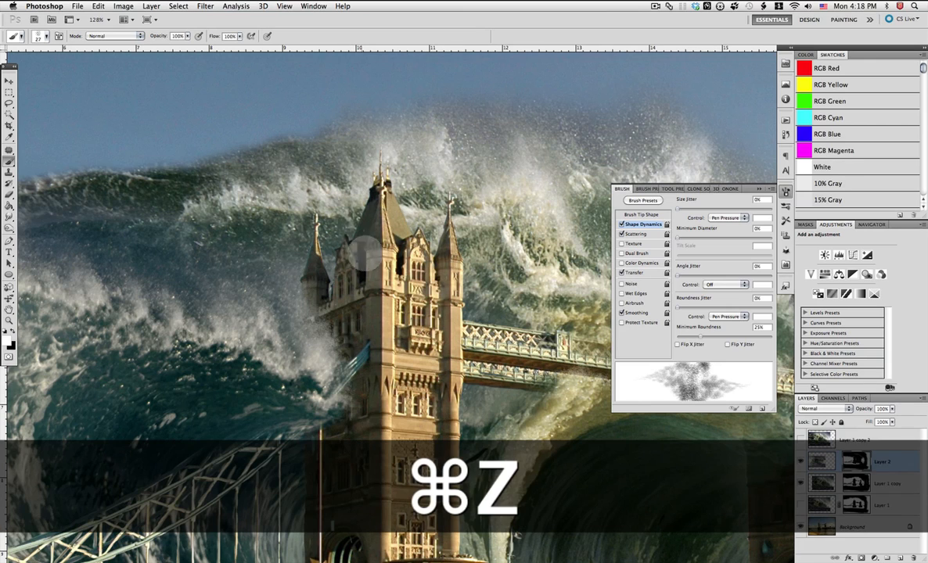
{"action": "left_click", "coordinate": [856, 483]}
{"action": "mouse_move", "coordinate": [352, 216]}
{"action": "left_mouse_down"}
{"action": "mouse_move", "coordinate": [358, 190]}
{"action": "mouse_move", "coordinate": [366, 194]}
{"action": "mouse_move", "coordinate": [355, 200]}
{"action": "mouse_move", "coordinate": [366, 194]}
{"action": "mouse_move", "coordinate": [404, 212]}
{"action": "mouse_move", "coordinate": [352, 229]}
{"action": "mouse_move", "coordinate": [403, 214]}
{"action": "left_mouse_up"}
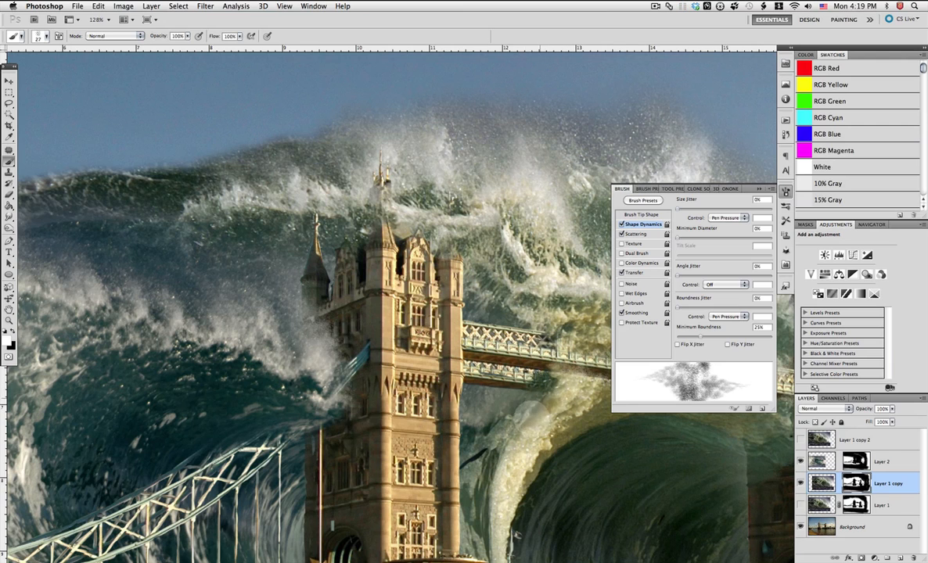
Examine the whole composite and compare it with Layer 2 hidden and shown
{"action": "left_click", "coordinate": [9, 321]}
{"action": "right_click", "coordinate": [359, 321]}
{"action": "left_click", "coordinate": [379, 325]}
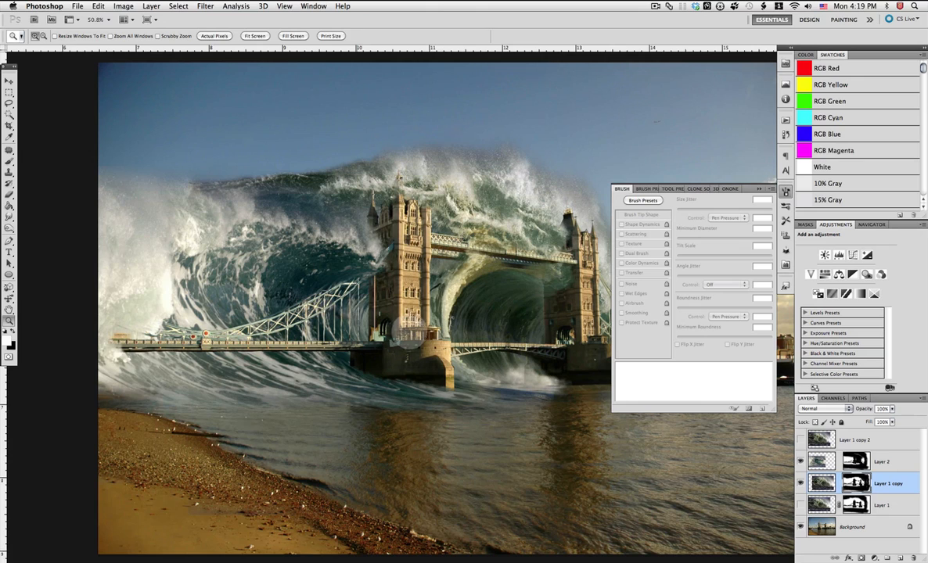
{"action": "left_click_drag", "start_coordinate": [420, 268], "coordinate": [336, 339]}
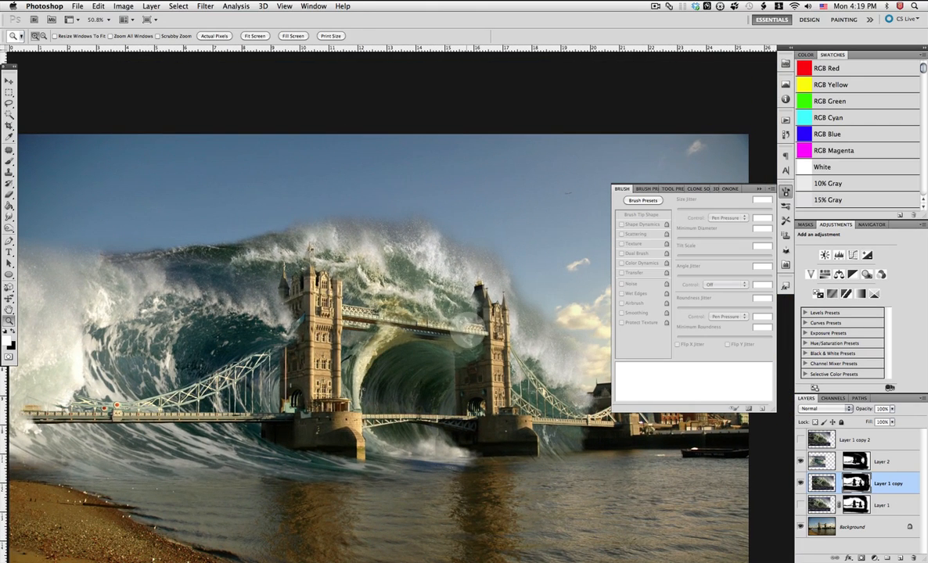
{"action": "left_click", "coordinate": [799, 461]}
{"action": "left_click", "coordinate": [799, 462]}
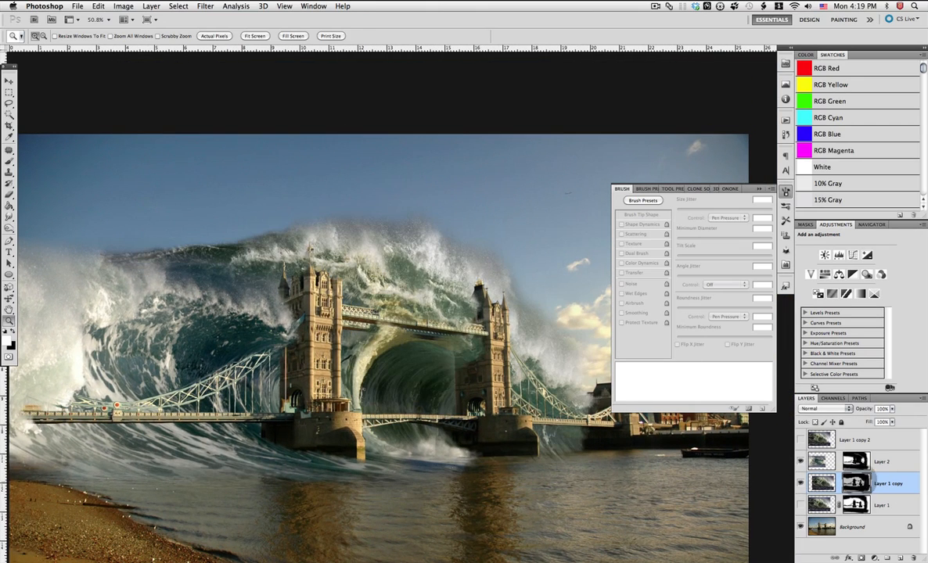
Compare the last brush stroke before and after in the history, and check Layer 1 copy's contribution by toggling its visibility
{"action": "key", "text": "b"}
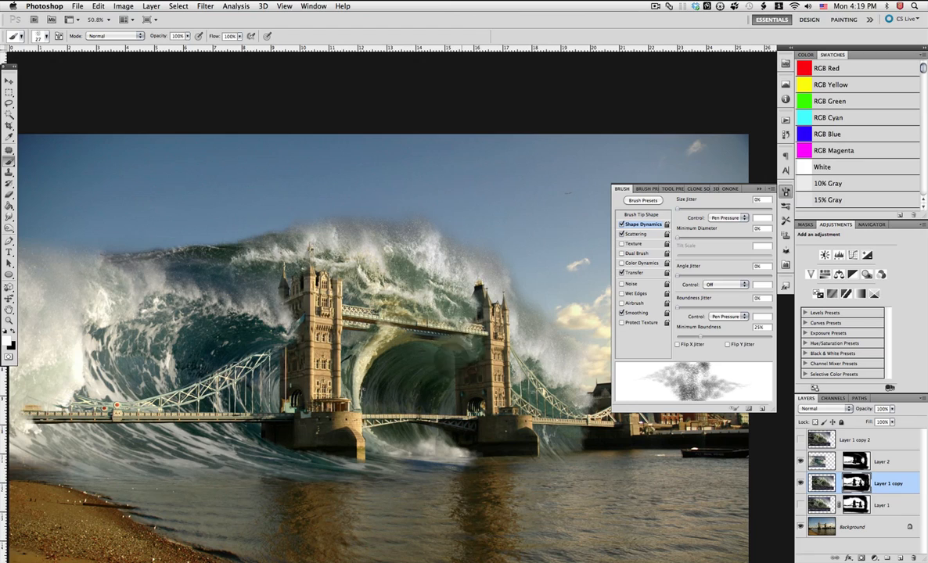
{"action": "left_click", "coordinate": [884, 462]}
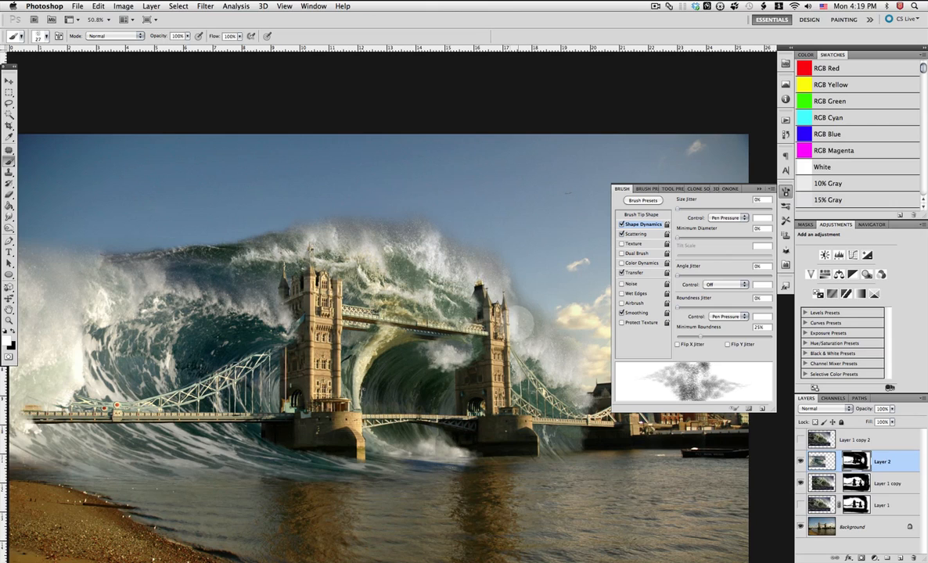
{"action": "key", "text": "super+z"}
{"action": "left_click", "coordinate": [786, 119]}
{"action": "left_click", "coordinate": [707, 117]}
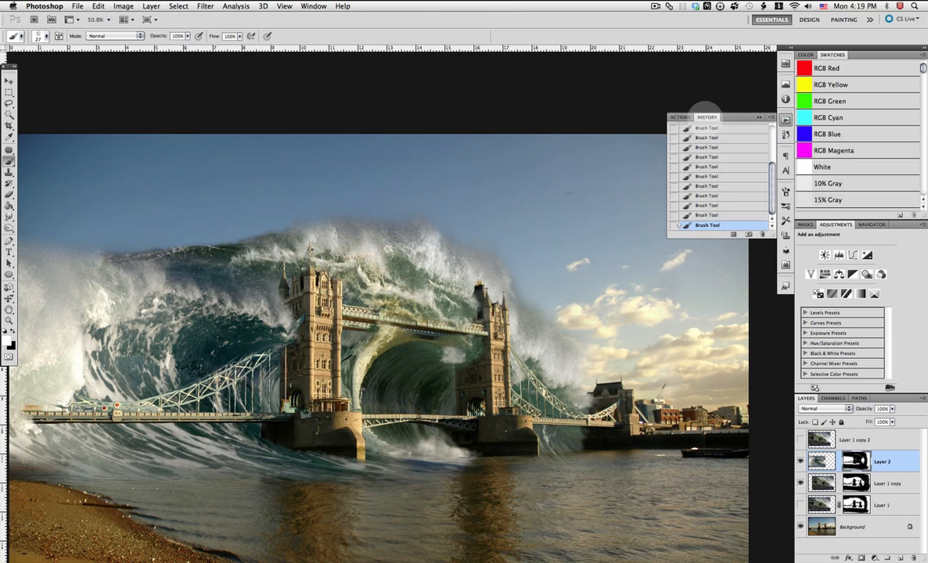
{"action": "key", "text": "alt+bracketleft"}
{"action": "left_click", "coordinate": [800, 484]}
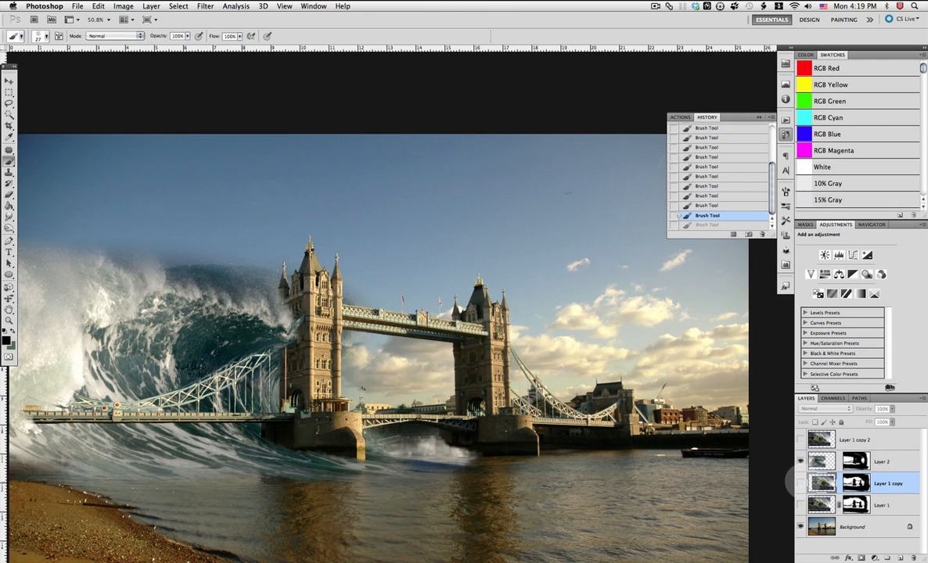
{"action": "left_click", "coordinate": [799, 483]}
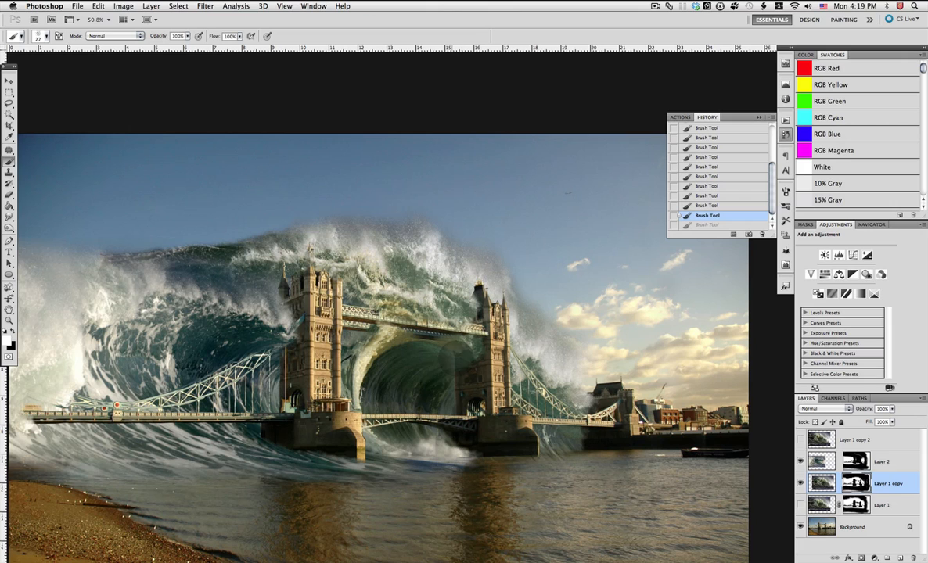
{"action": "key", "text": "super+z"}
Reduce the brush to 10 px for detail work on Layer 1 copy's mask beside the right tower
{"action": "left_click", "coordinate": [8, 321]}
{"action": "mouse_move", "coordinate": [438, 316]}
{"action": "left_mouse_down"}
{"action": "mouse_move", "coordinate": [560, 452]}
{"action": "mouse_move", "coordinate": [524, 431]}
{"action": "left_mouse_up"}
{"action": "key", "text": "b"}
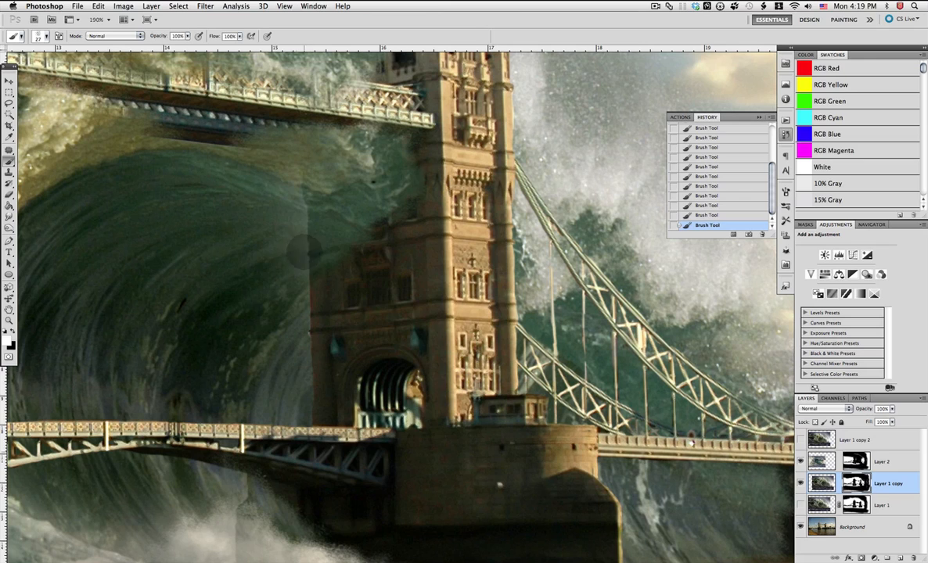
{"action": "right_click", "coordinate": [263, 228]}
{"action": "left_click", "coordinate": [286, 263]}
{"action": "key", "text": "Return"}
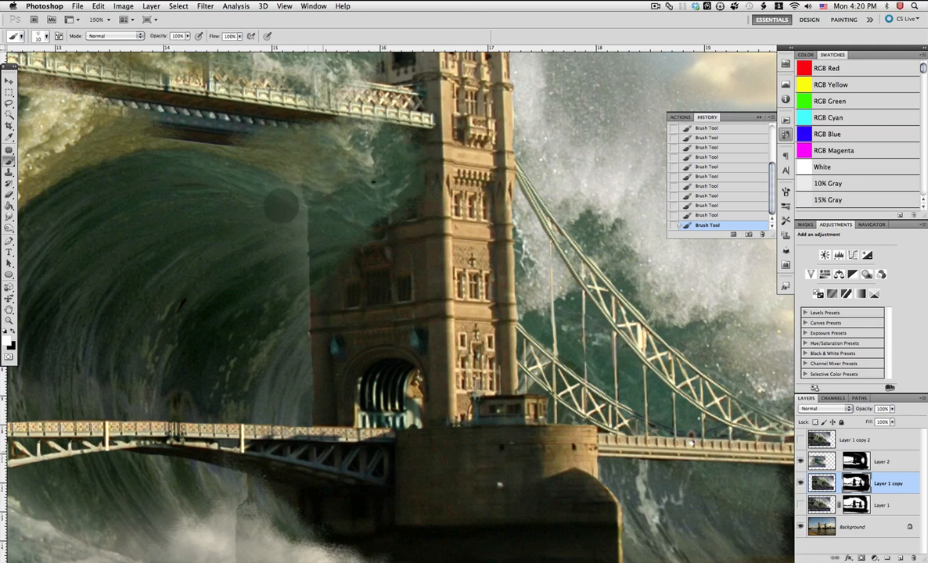
Refine the water beneath the upper walkway on Layer 1 copy's mask, painting with black and covering the sky gap again with white
{"action": "key", "text": "z"}
{"action": "right_click", "coordinate": [349, 294]}
{"action": "left_click", "coordinate": [368, 298]}
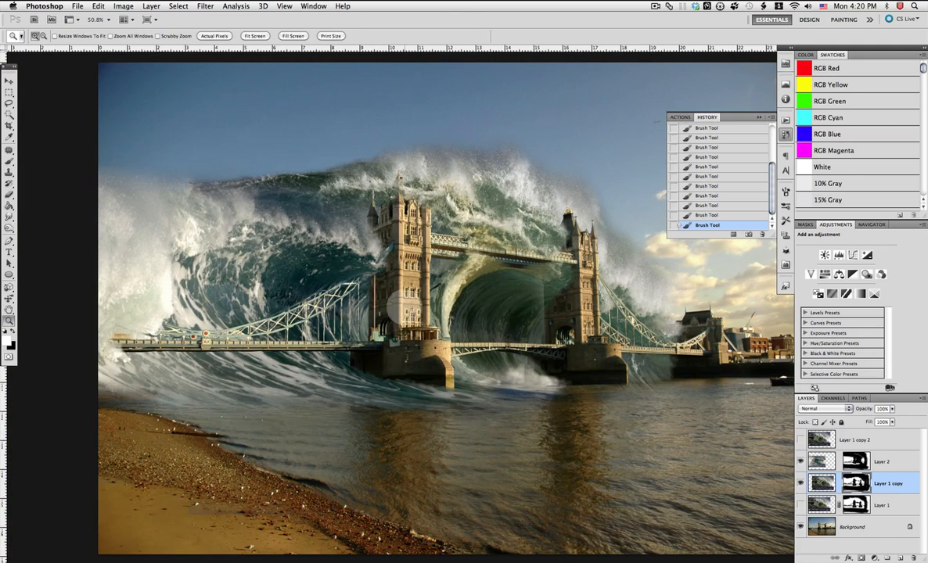
{"action": "left_click_drag", "start_coordinate": [427, 215], "coordinate": [574, 321]}
{"action": "left_click", "coordinate": [8, 160]}
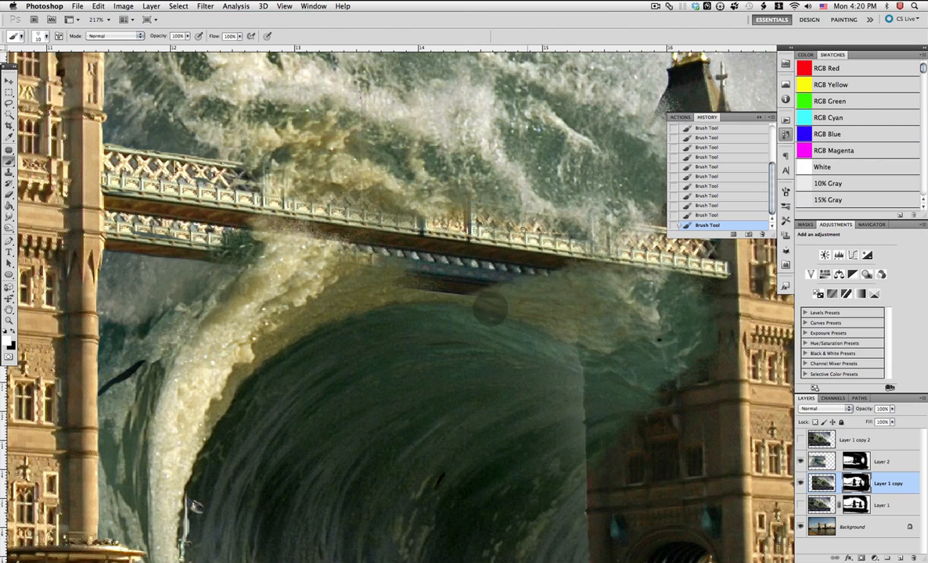
{"action": "left_click", "coordinate": [12, 331]}
{"action": "mouse_move", "coordinate": [493, 288]}
{"action": "left_mouse_down"}
{"action": "mouse_move", "coordinate": [395, 294]}
{"action": "mouse_move", "coordinate": [446, 255]}
{"action": "left_mouse_up"}
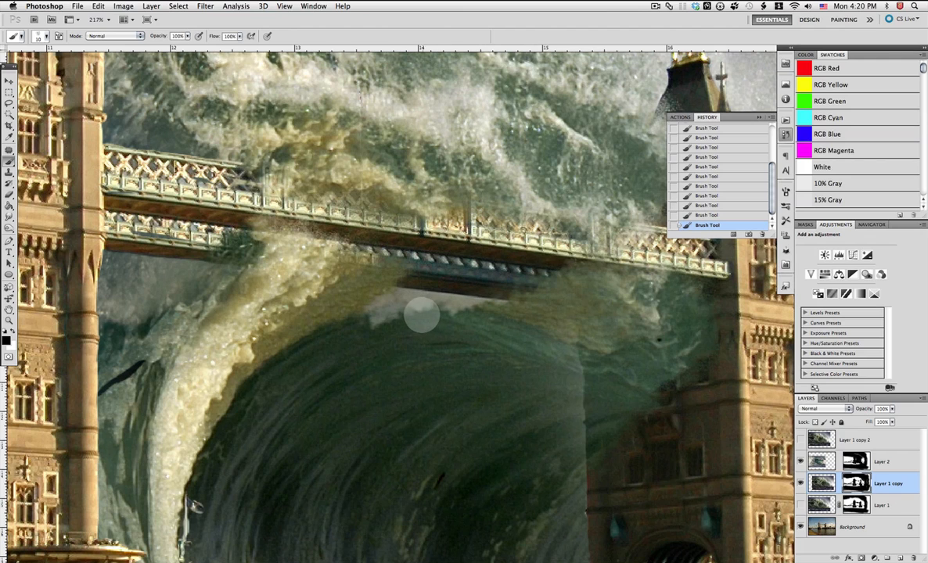
{"action": "key", "text": "x"}
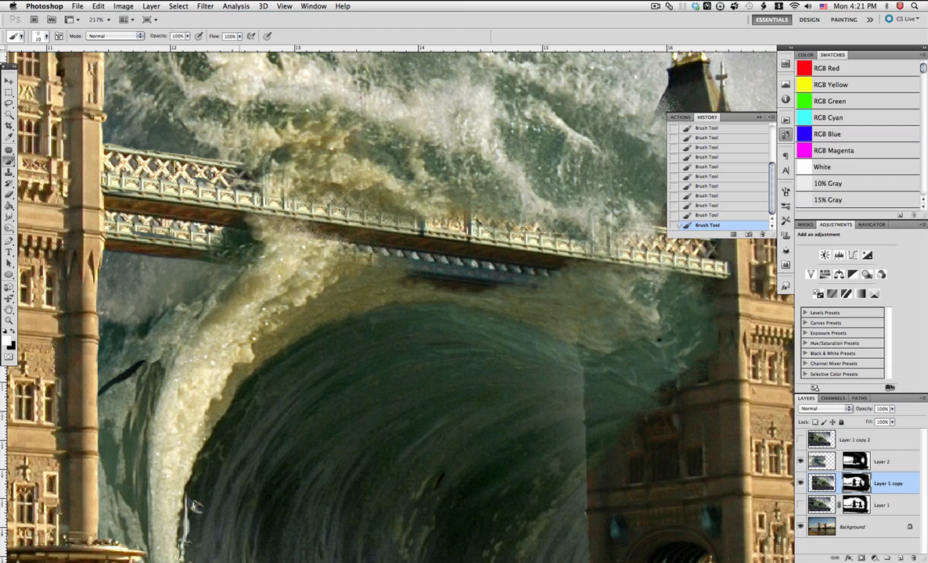
Check the full composite with Layer 1 copy hidden and shown
{"action": "key", "text": "z"}
{"action": "right_click", "coordinate": [439, 309]}
{"action": "left_click", "coordinate": [461, 317]}
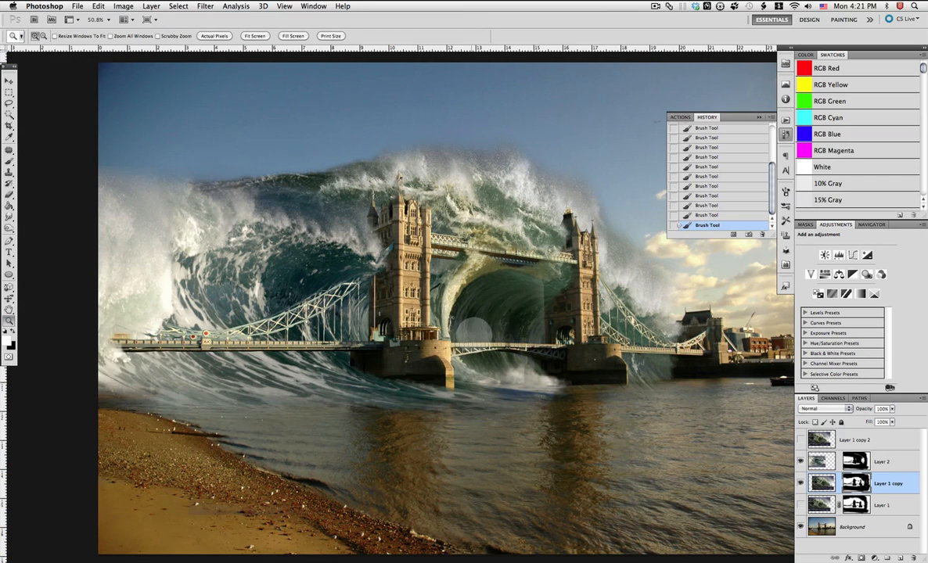
{"action": "left_click", "coordinate": [800, 483]}
{"action": "left_click", "coordinate": [801, 484]}
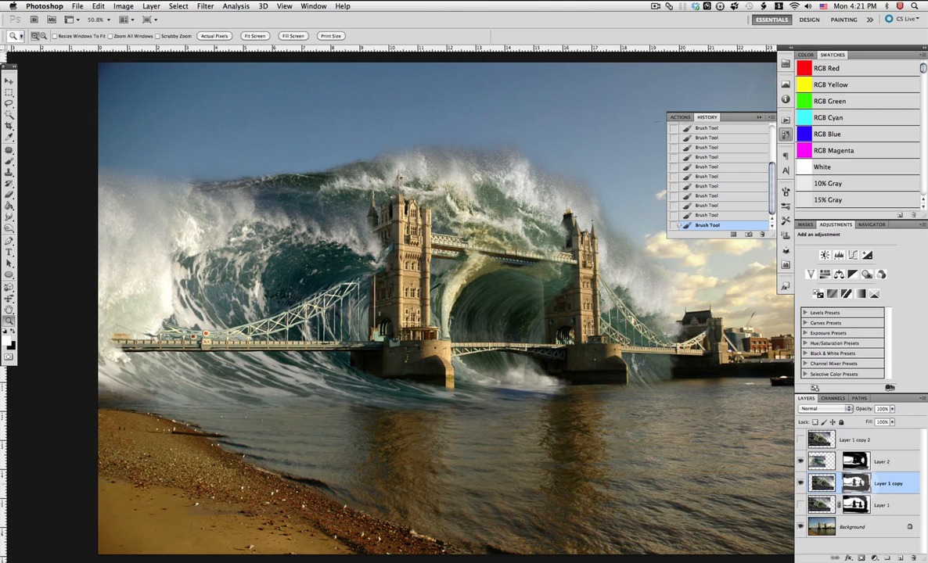
Trim the big wave's crest with a 166 px spatter brush on Layer 1 copy's mask, and step back through the excess strokes
{"action": "left_click", "coordinate": [10, 160]}
{"action": "right_click", "coordinate": [421, 275]}
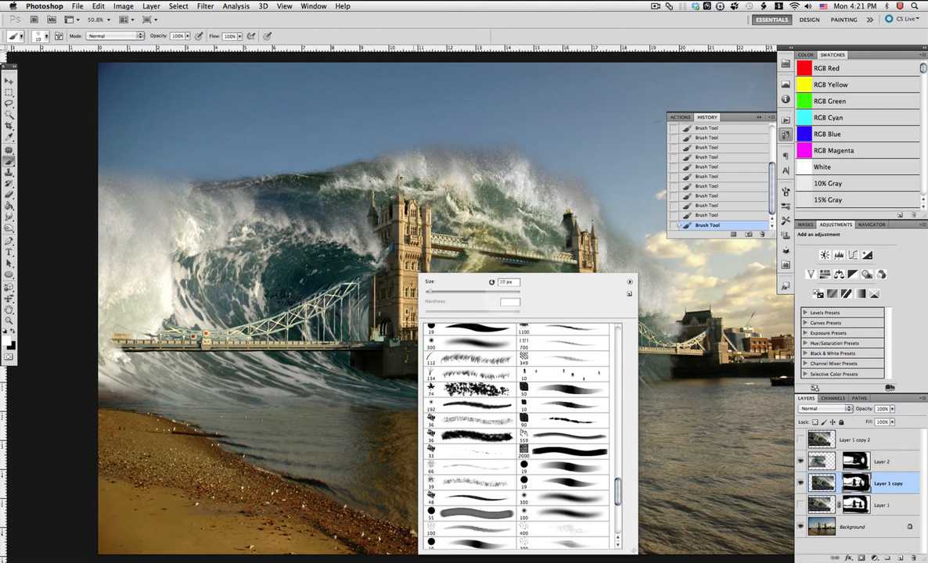
{"action": "key", "text": "Return"}
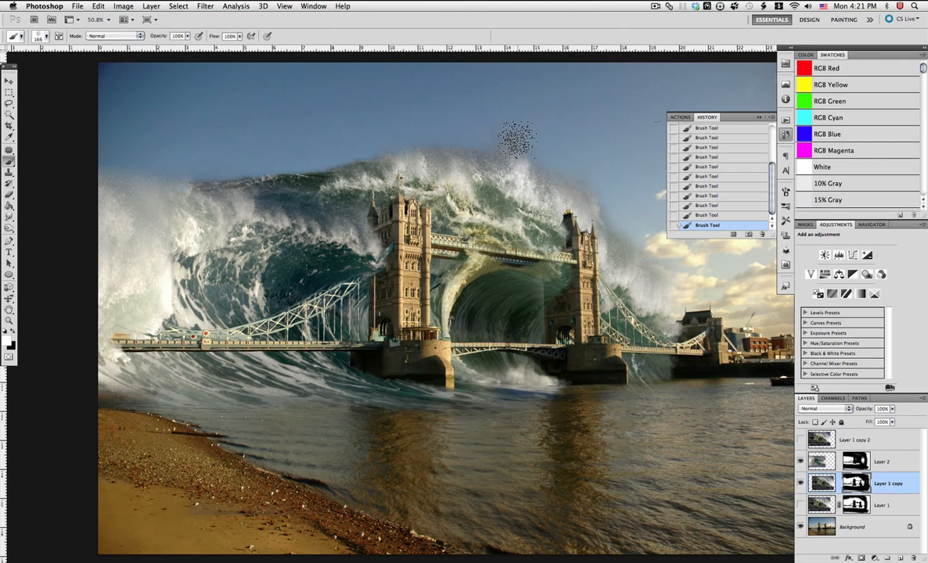
{"action": "key", "text": "x"}
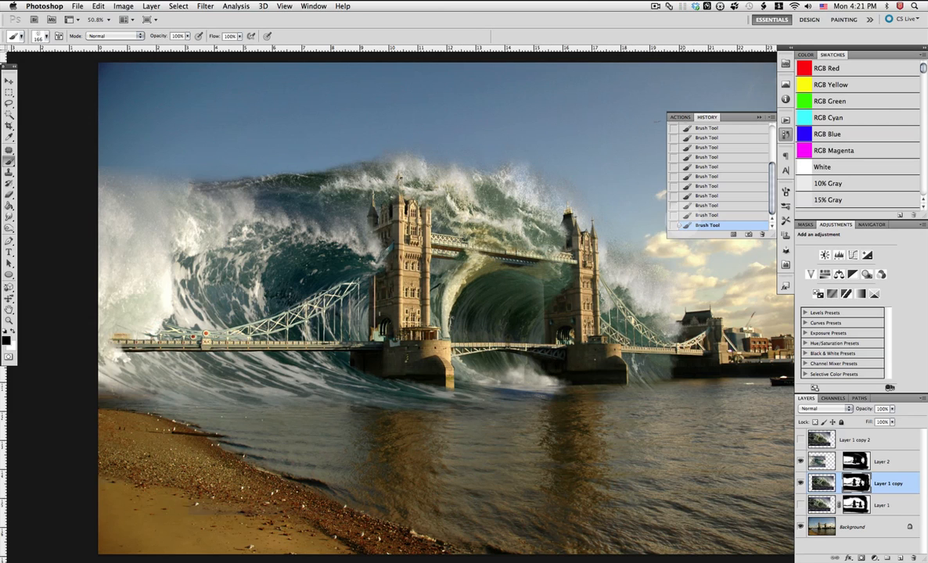
{"action": "key", "text": "super+alt+z"}
{"action": "key", "text": "super+alt+z"}
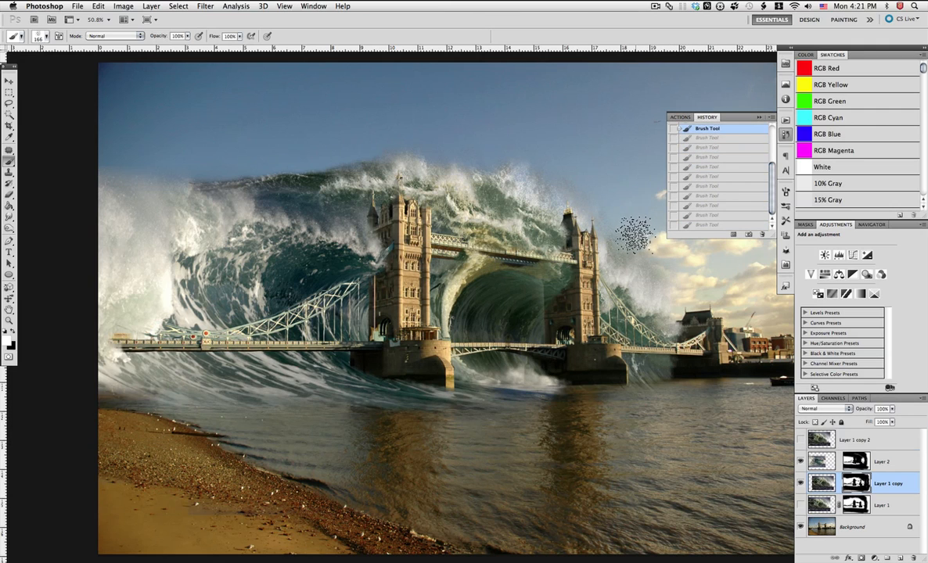
Reshape the spray along the big wave's right edge on Layer 1 copy's mask, using a 97 px brush, and undo the last stroke
{"action": "mouse_move", "coordinate": [632, 235]}
{"action": "left_mouse_down"}
{"action": "mouse_move", "coordinate": [655, 178]}
{"action": "mouse_move", "coordinate": [640, 229]}
{"action": "mouse_move", "coordinate": [641, 199]}
{"action": "left_mouse_up"}
{"action": "key", "text": "x"}
{"action": "right_click", "coordinate": [638, 212]}
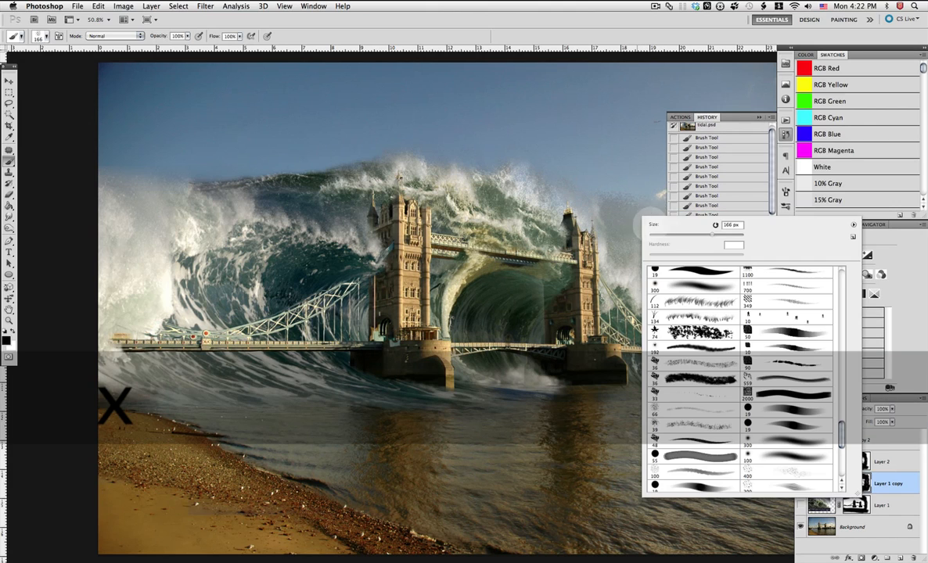
{"action": "mouse_move", "coordinate": [629, 235]}
{"action": "left_mouse_down"}
{"action": "mouse_move", "coordinate": [631, 243]}
{"action": "mouse_move", "coordinate": [623, 220]}
{"action": "left_mouse_up"}
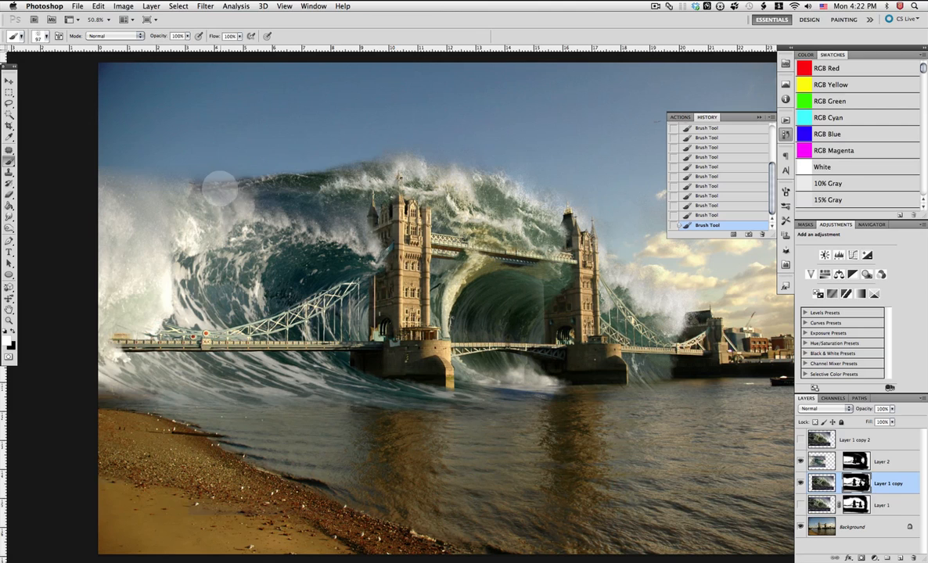
{"action": "key", "text": "super+z"}
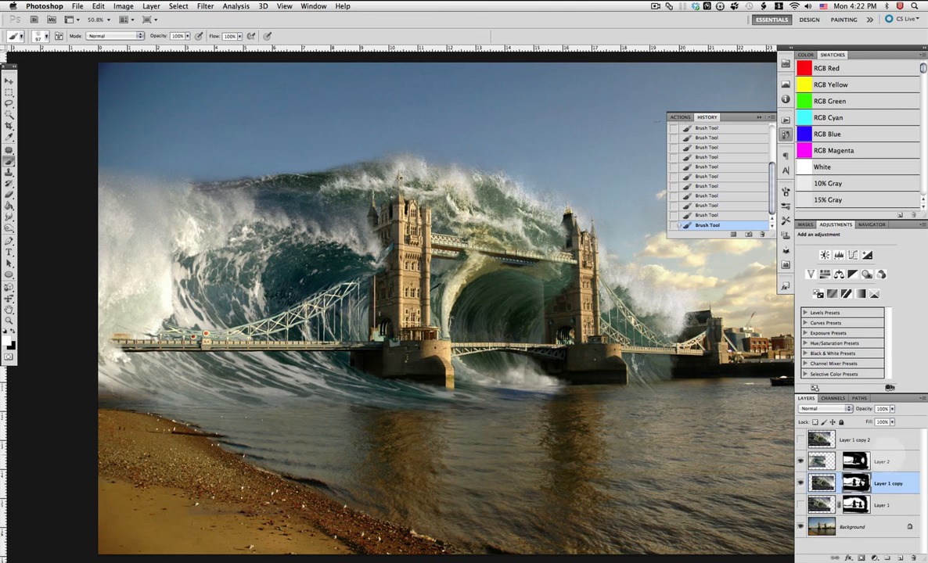
Add a new empty layer directly above Layer 2
{"action": "left_click", "coordinate": [892, 460]}
{"action": "key", "text": "super+alt+shift+n"}
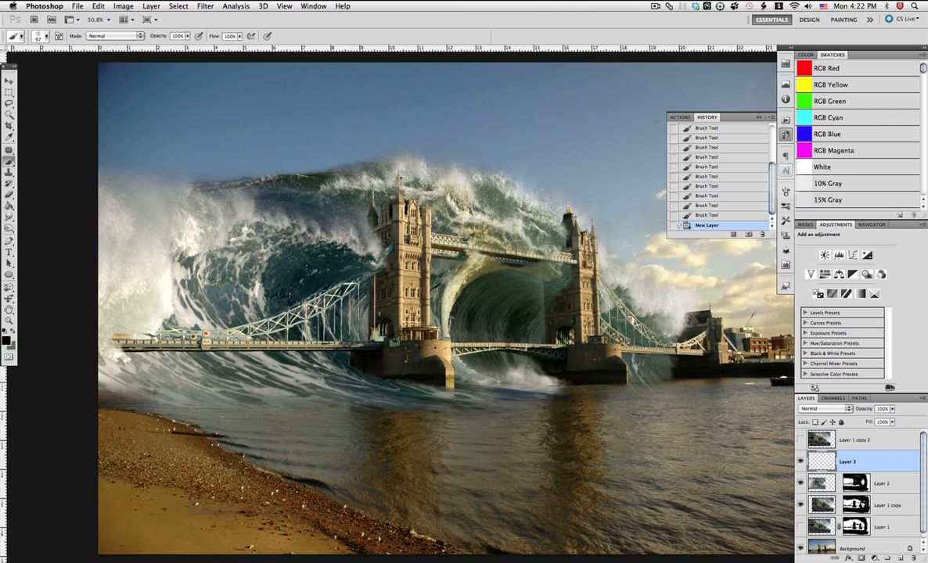
Save the current 97 px spatter brush as a new preset named "Dry Brush Tip Light Flow 2"
{"action": "key", "text": "F5"}
{"action": "right_click", "coordinate": [526, 242]}
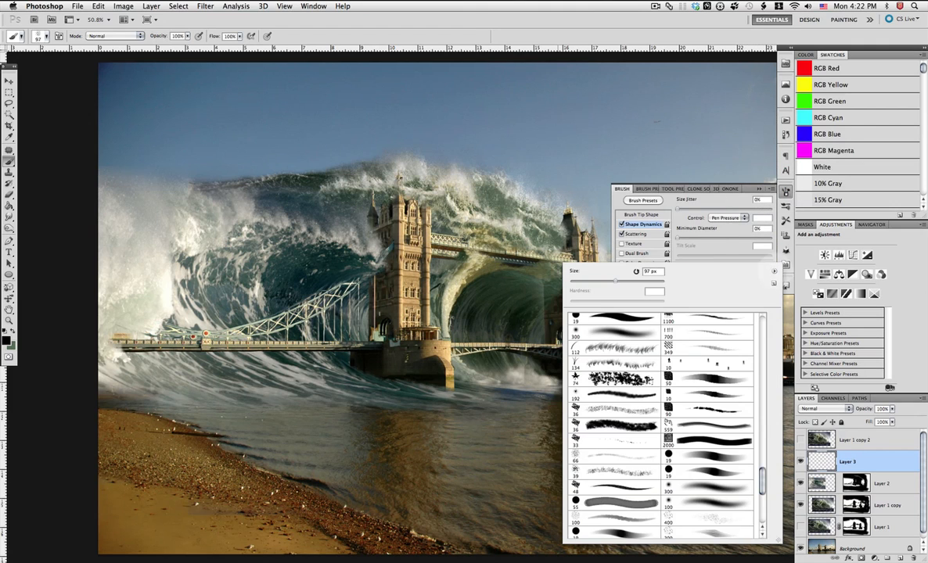
{"action": "left_click", "coordinate": [766, 271]}
{"action": "left_click", "coordinate": [666, 49]}
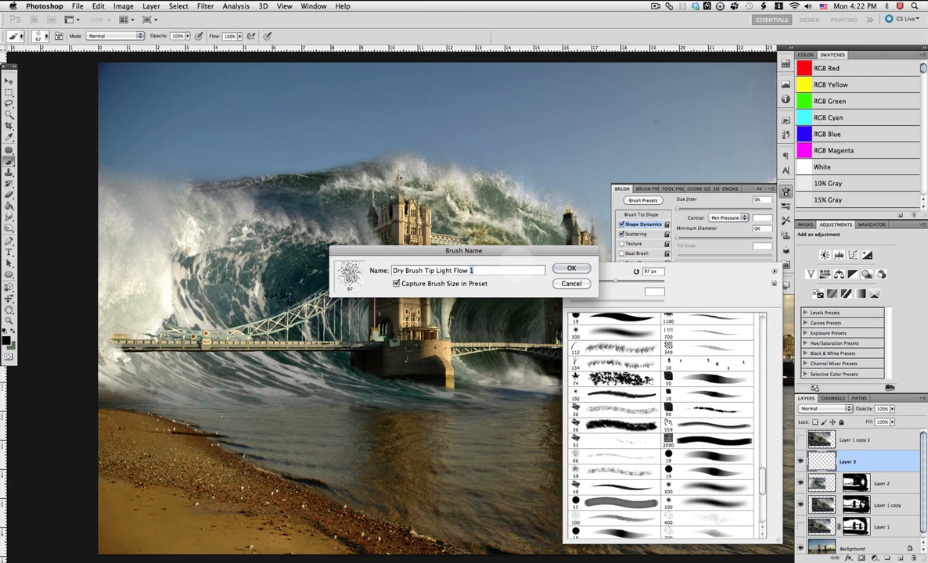
{"action": "type", "text": "2"}
{"action": "key", "text": "Return"}
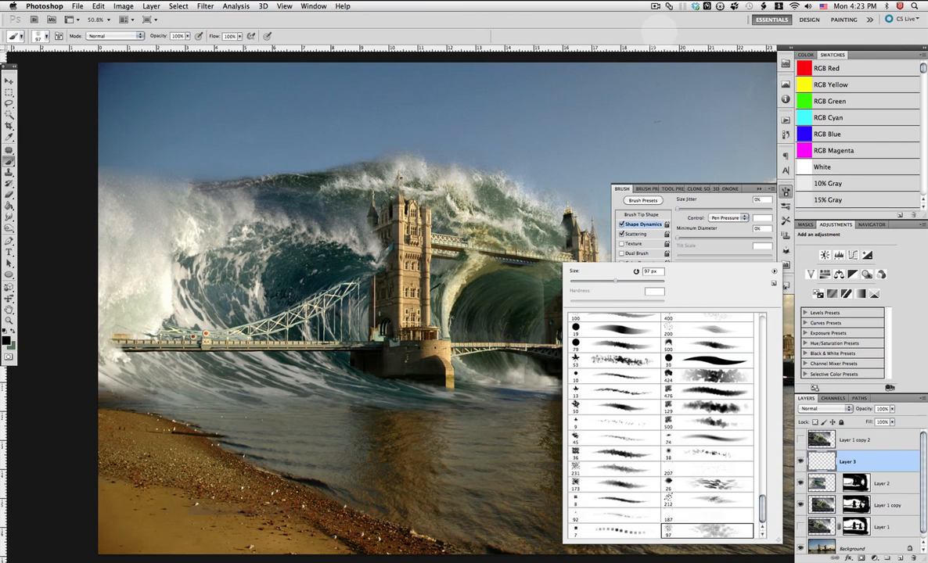
{"action": "left_click", "coordinate": [658, 33]}
{"action": "left_click", "coordinate": [759, 189]}
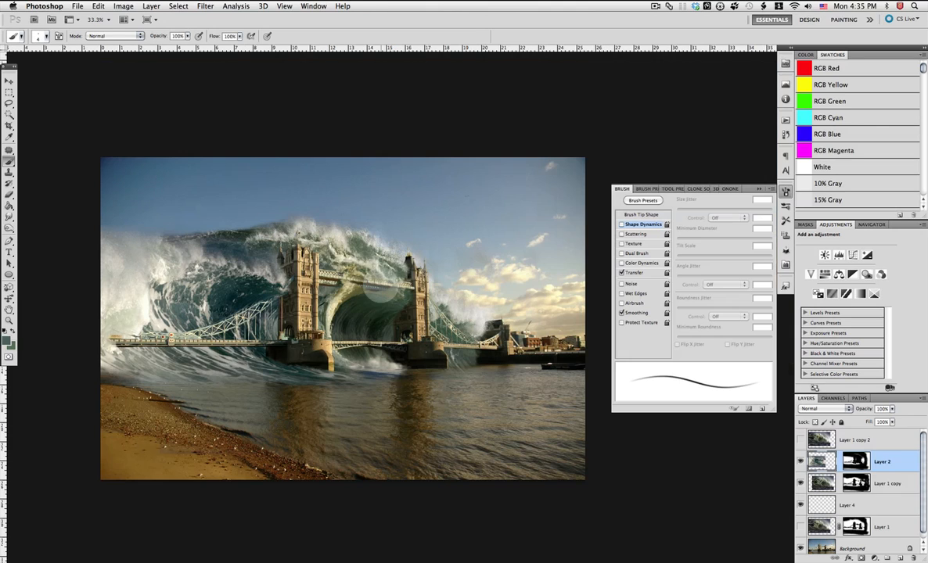
Add an empty layer above Layer 2, and set up a small bristle brush with its Transfer options shown
{"action": "key", "text": "super+shift+alt+n"}
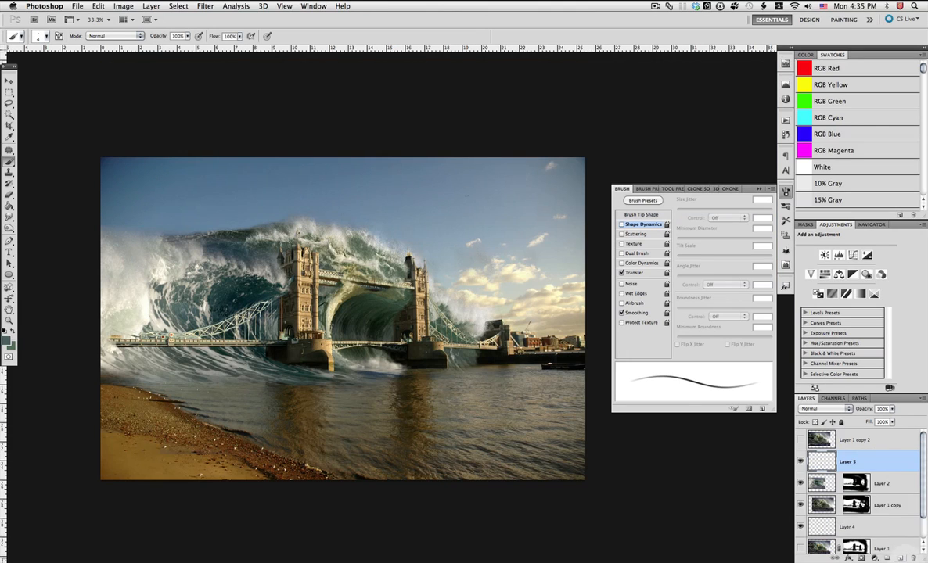
{"action": "right_click", "coordinate": [270, 263]}
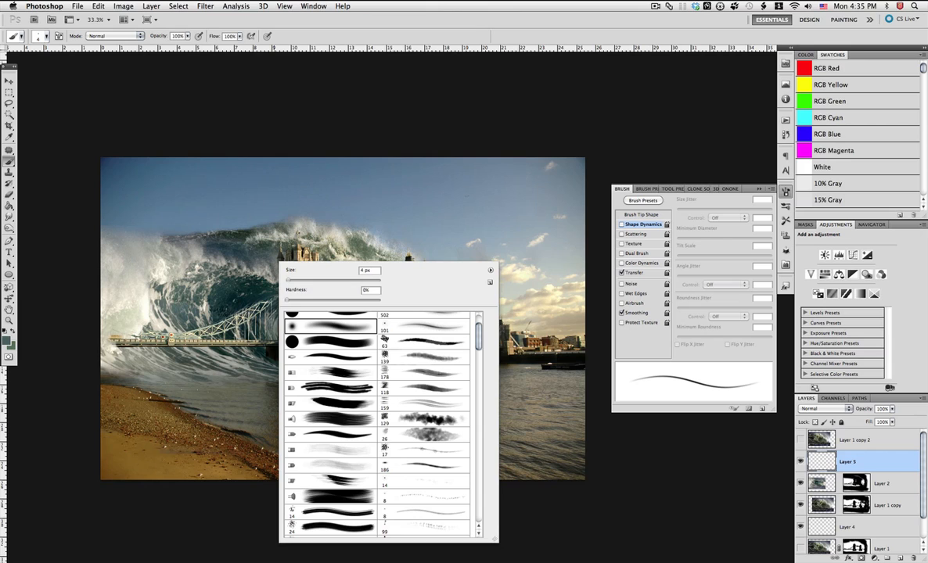
{"action": "double_click", "coordinate": [348, 417]}
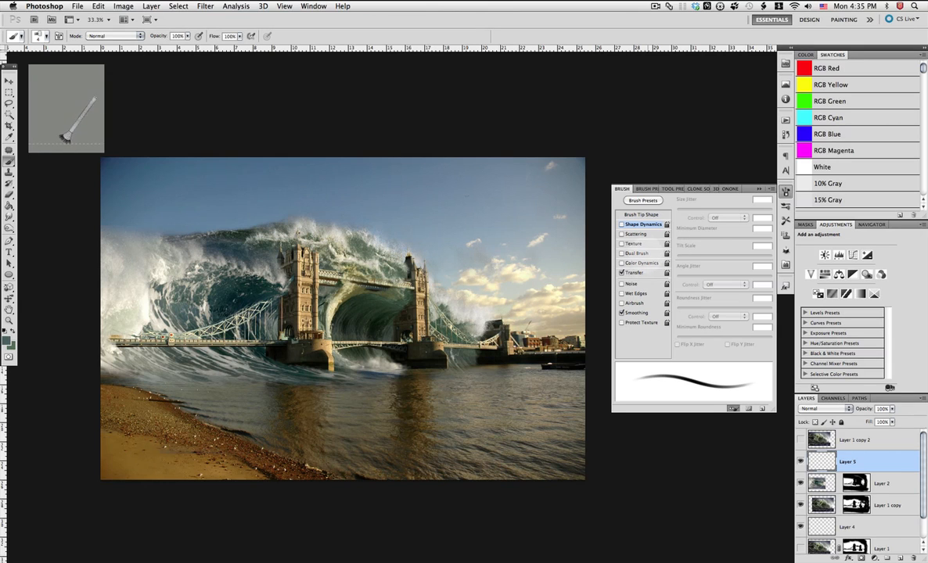
{"action": "right_click", "coordinate": [499, 279]}
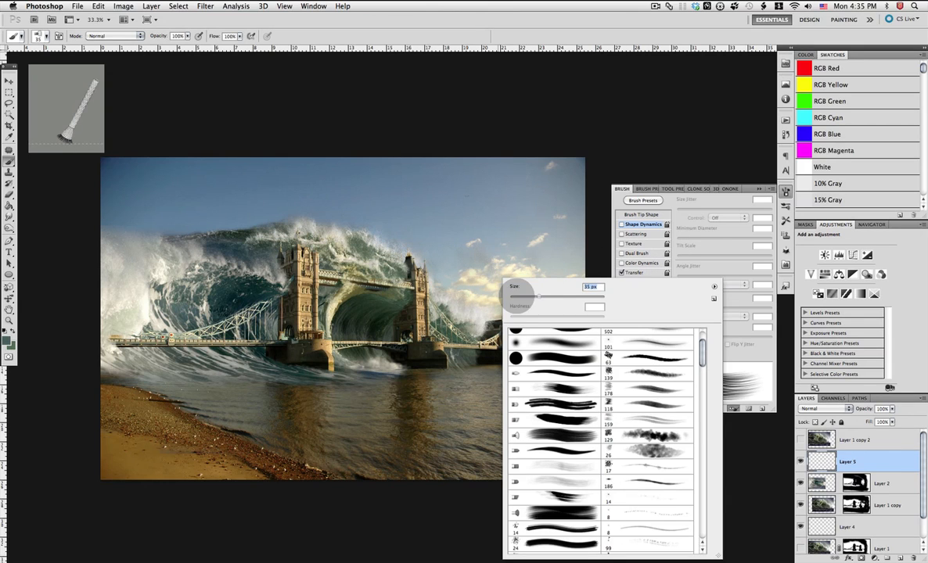
{"action": "left_click", "coordinate": [636, 233]}
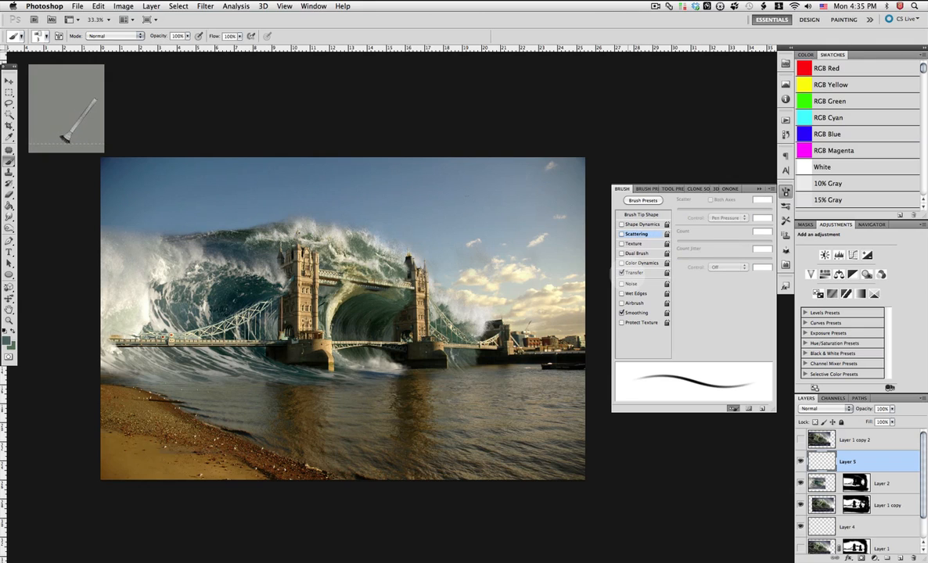
{"action": "left_click", "coordinate": [634, 273]}
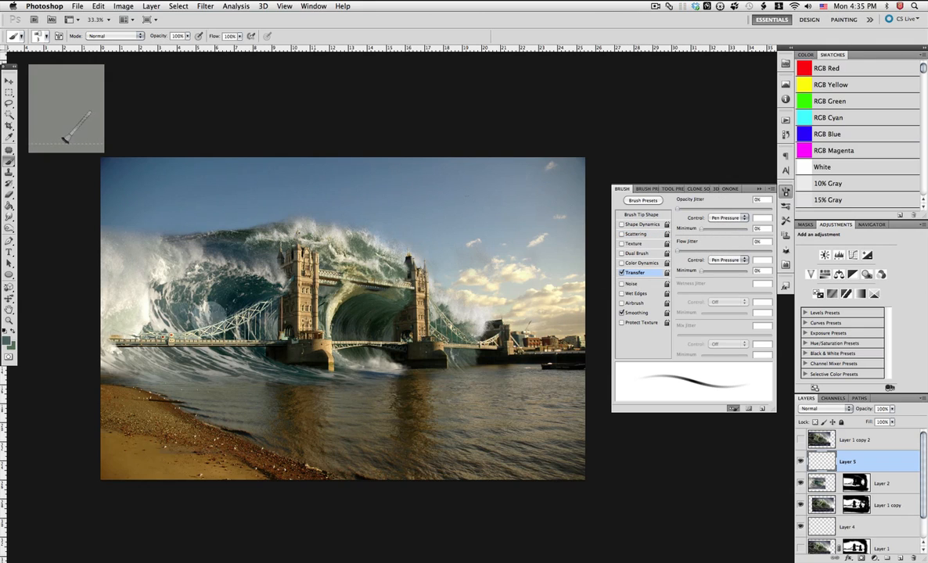
Paint fine foam streaks on Layer 5 over the big wave's base below the bridge deck, using the bristle brush and colours sampled from the wave
{"action": "key", "text": "z"}
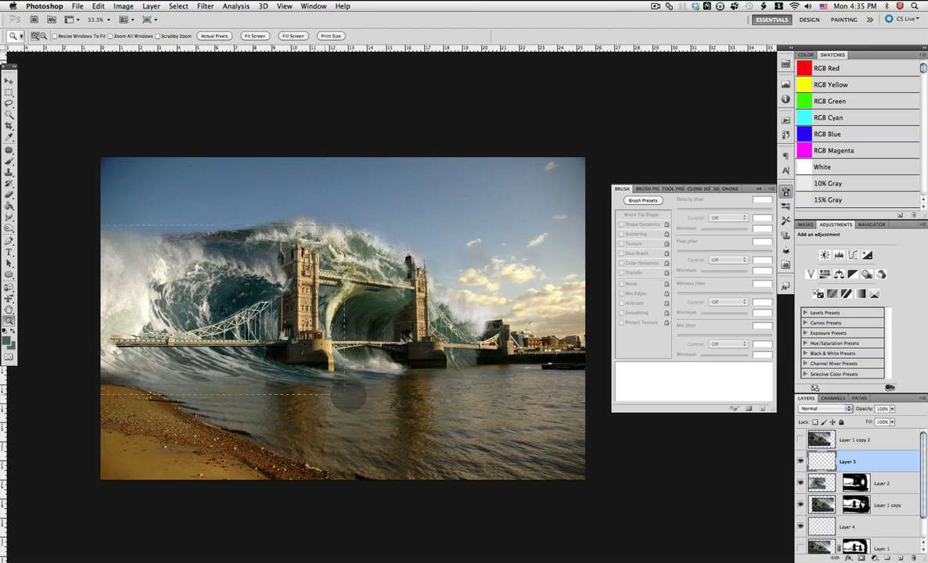
{"action": "left_click", "coordinate": [348, 395]}
{"action": "left_click", "coordinate": [9, 161]}
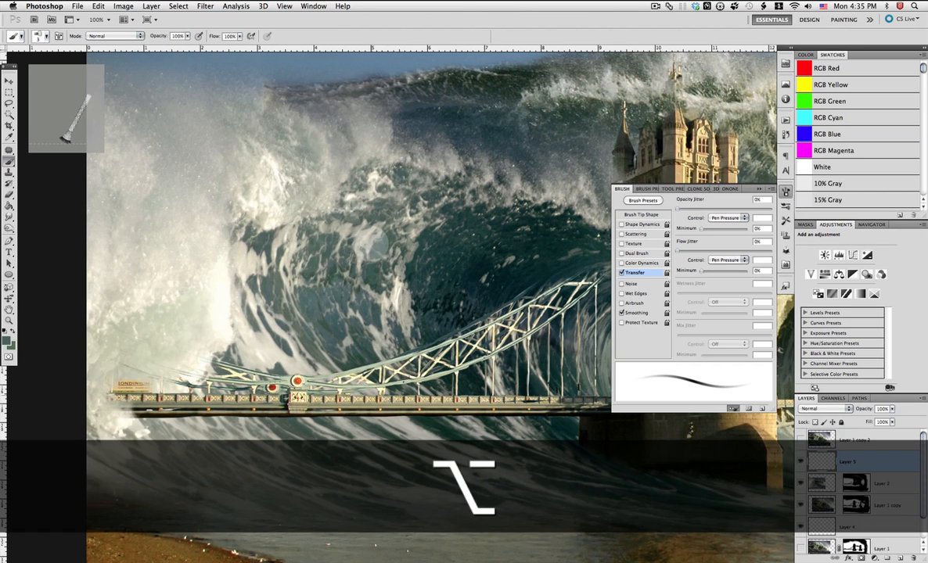
{"action": "left_click", "coordinate": [359, 257], "text": "alt"}
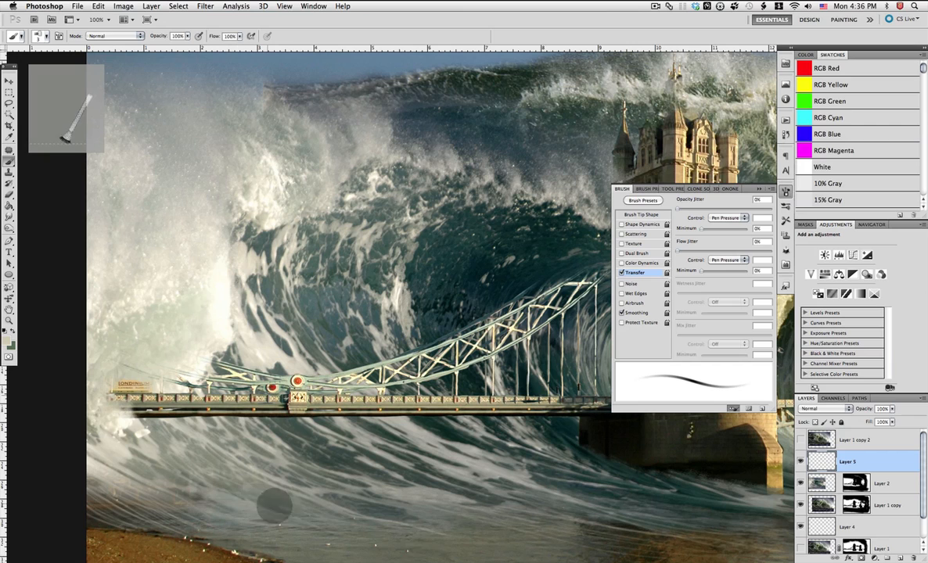
{"action": "right_click", "coordinate": [580, 531]}
{"action": "key", "text": "Return"}
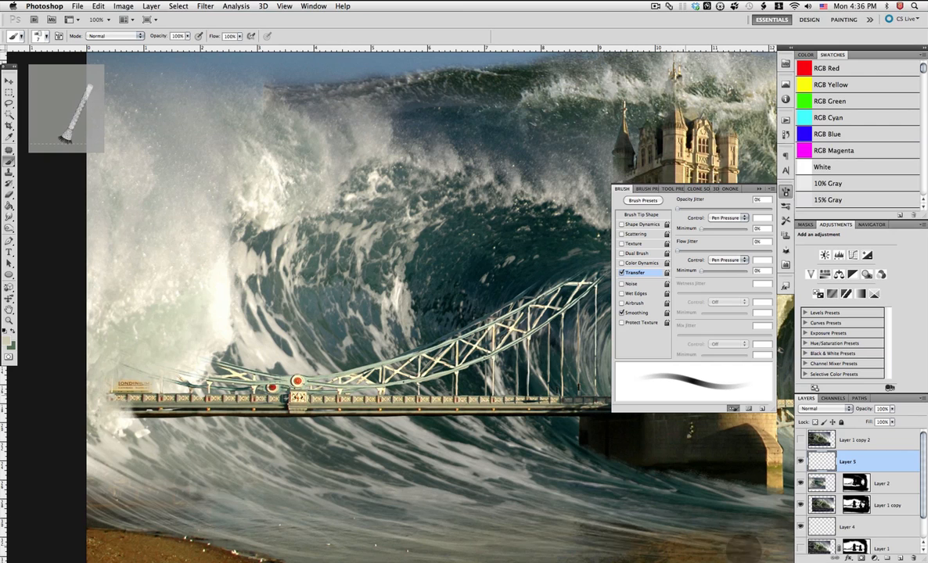
{"action": "mouse_move", "coordinate": [640, 466]}
{"action": "left_mouse_down"}
{"action": "mouse_move", "coordinate": [572, 396]}
{"action": "mouse_move", "coordinate": [566, 372]}
{"action": "left_mouse_up"}
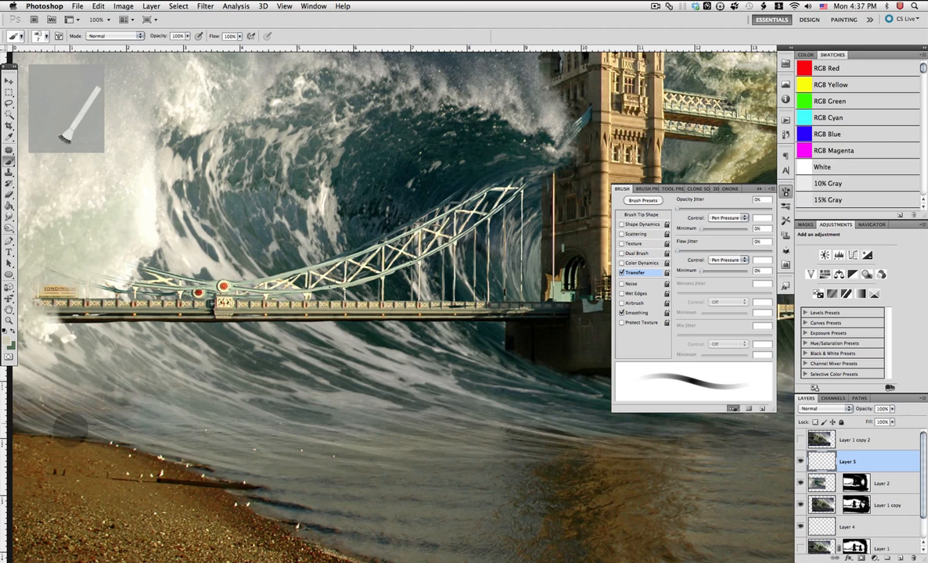
{"action": "mouse_move", "coordinate": [97, 405]}
{"action": "left_mouse_down"}
{"action": "mouse_move", "coordinate": [297, 420]}
{"action": "mouse_move", "coordinate": [301, 442]}
{"action": "left_mouse_up"}
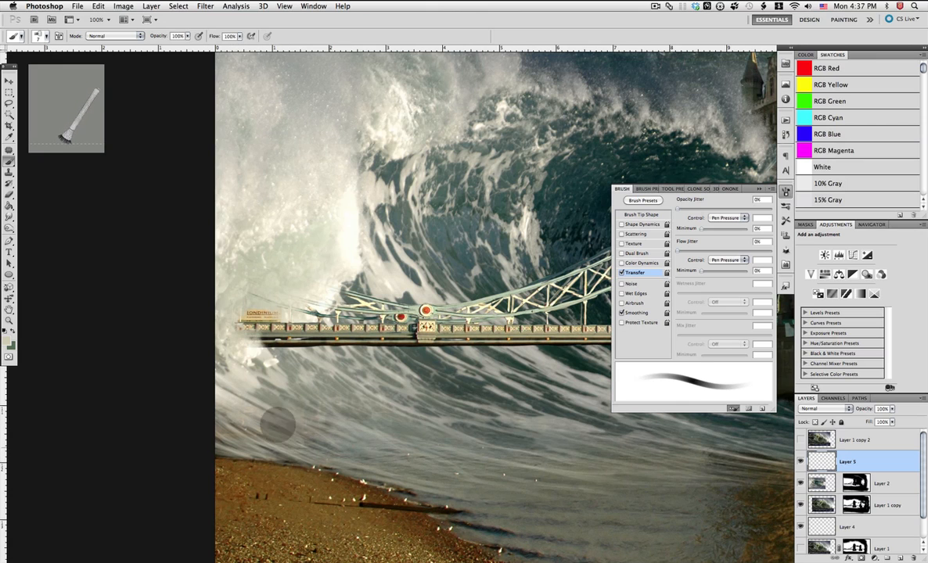
{"action": "scroll", "coordinate": [658, 477], "scroll_direction": "right", "scroll_amount": 5}
{"action": "scroll", "coordinate": [659, 477], "scroll_direction": "down", "scroll_amount": 2}
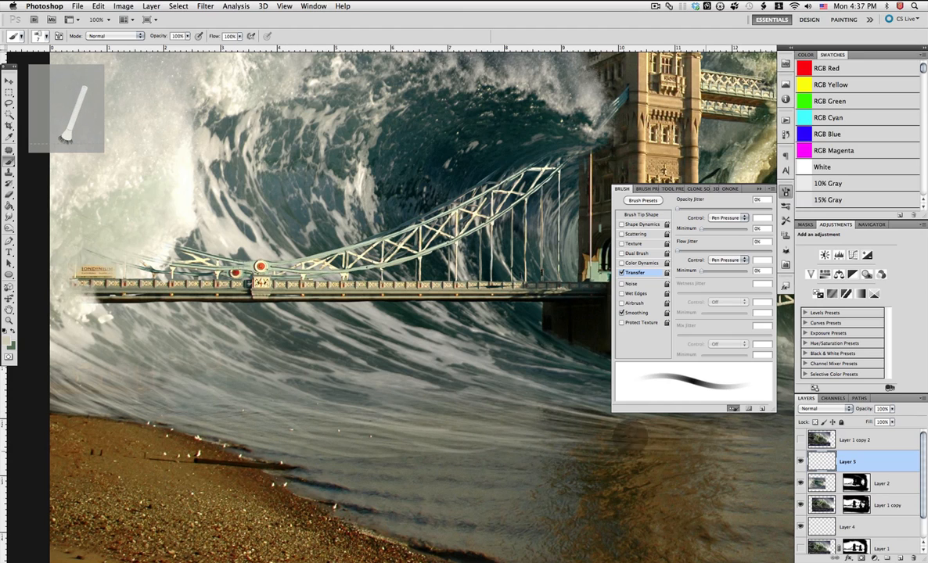
Blend the wave's foot into the river and shoreline on Layer 5 with bristle strokes in sampled brown, dark water, teal and foam grey tones
{"action": "key", "text": "alt"}
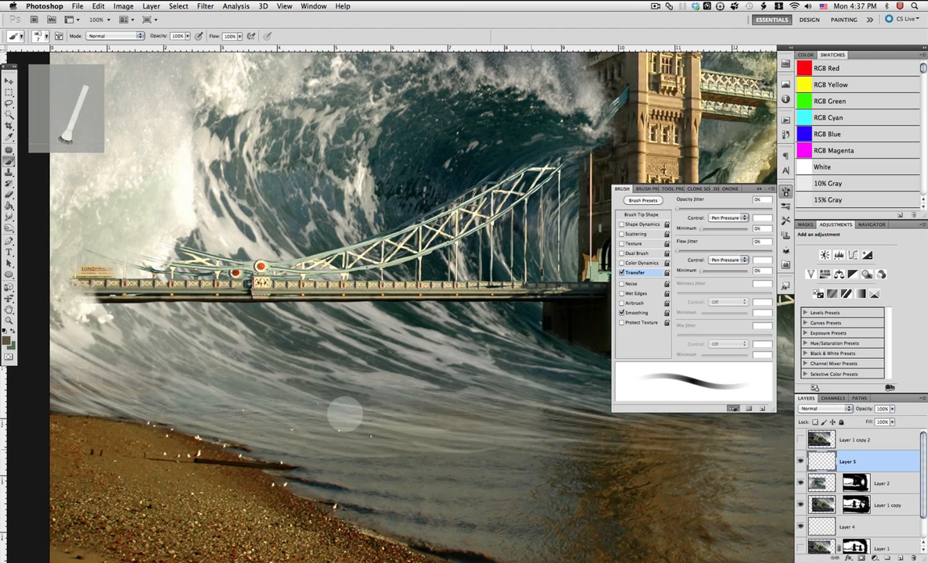
{"action": "key", "text": "alt"}
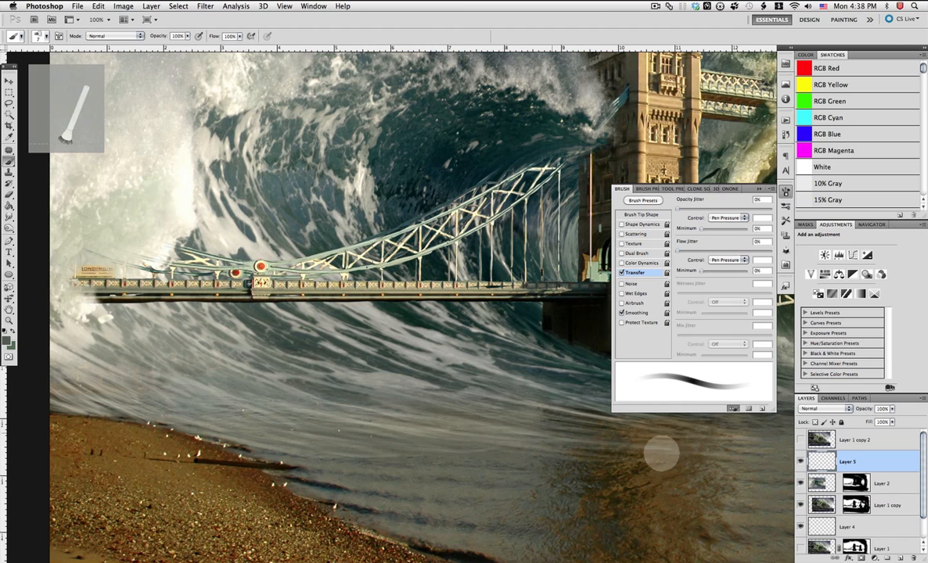
{"action": "key", "text": "alt"}
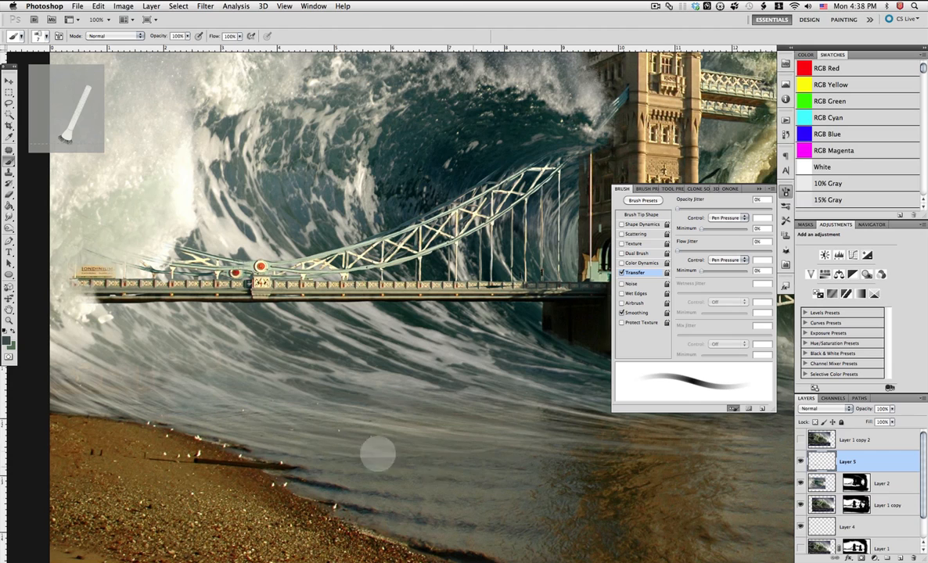
{"action": "key", "text": "alt"}
{"action": "left_click", "coordinate": [597, 432], "text": "alt"}
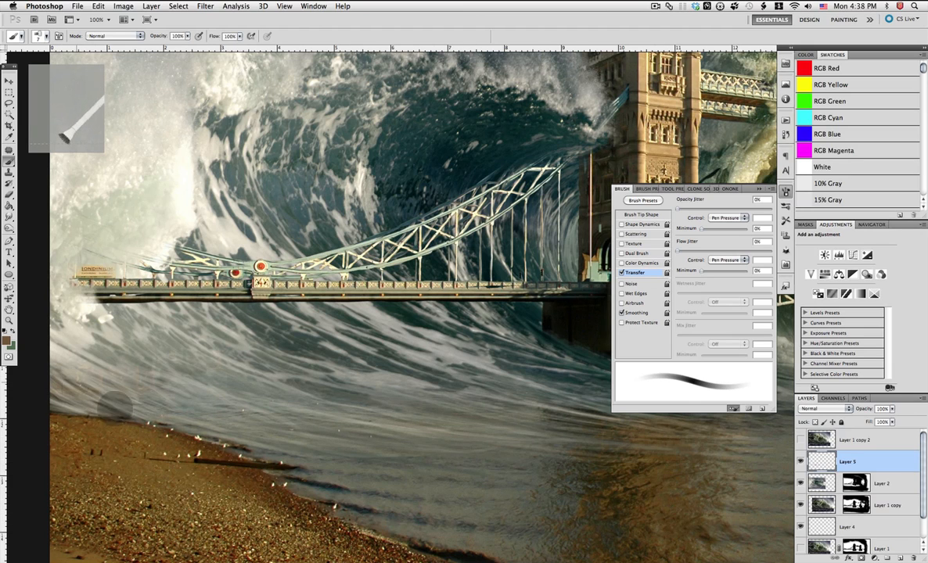
{"action": "left_click", "coordinate": [301, 223], "text": "alt"}
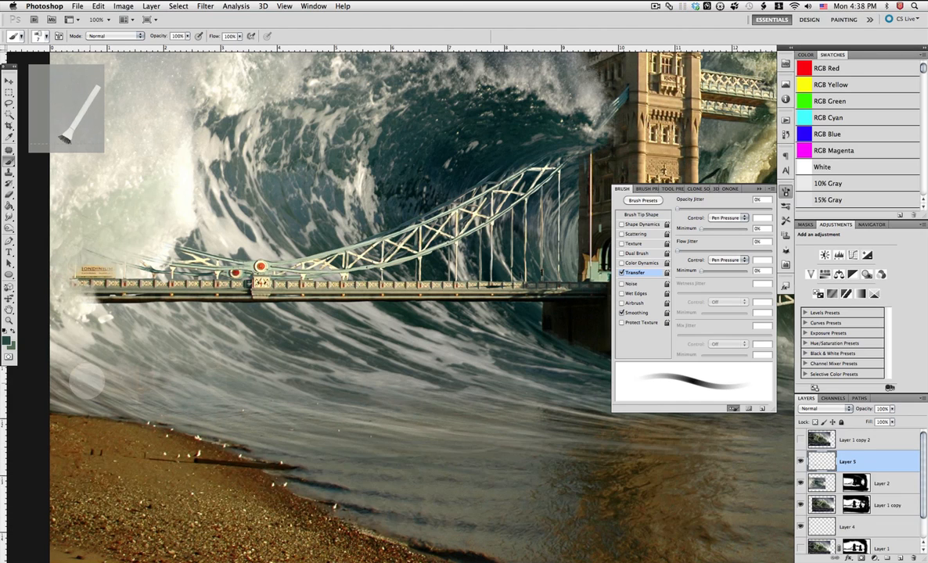
{"action": "left_click", "coordinate": [86, 383], "text": "alt"}
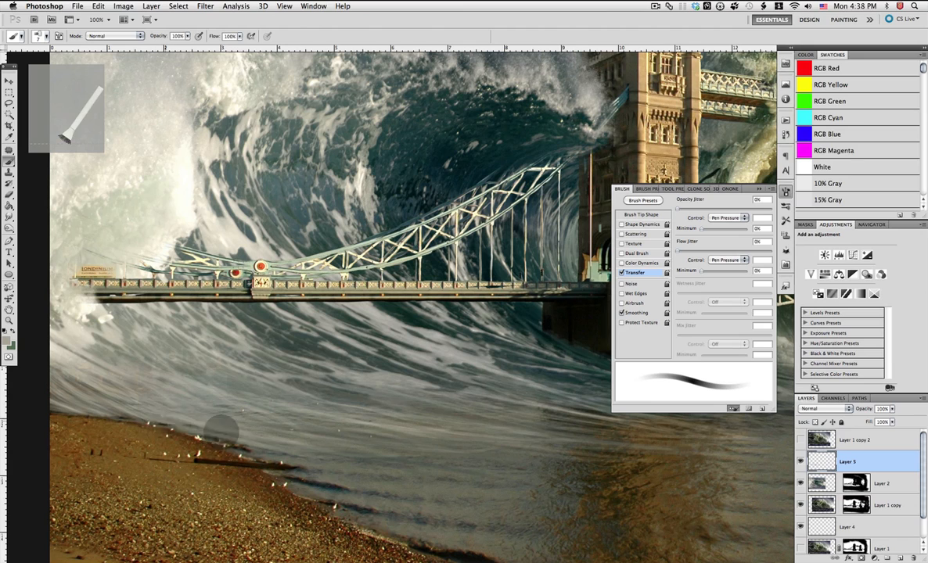
Paint curved dark teal streaks over the big wave's face on Layer 5 with a resized bristle brush, following the water's flow
{"action": "key", "text": "alt"}
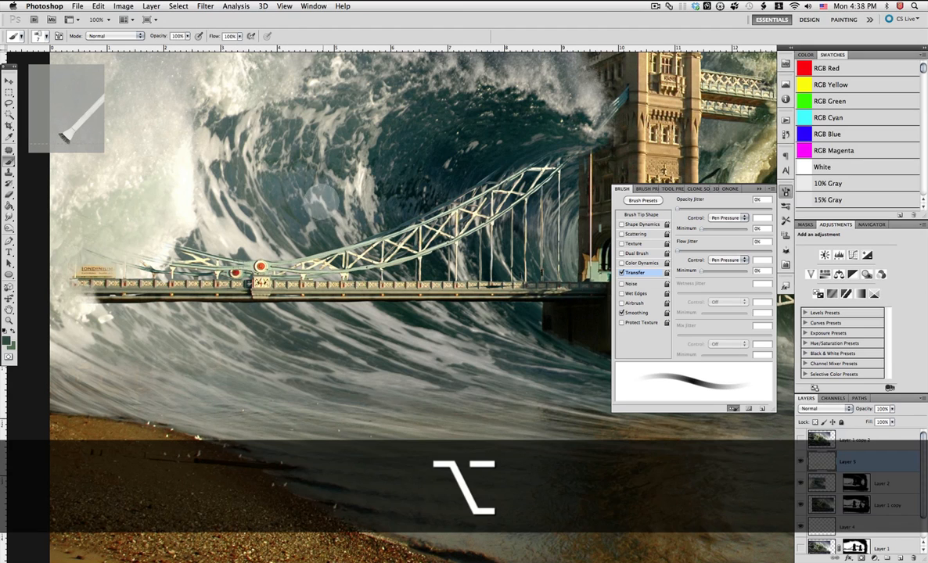
{"action": "right_click", "coordinate": [312, 196]}
{"action": "left_click", "coordinate": [300, 131]}
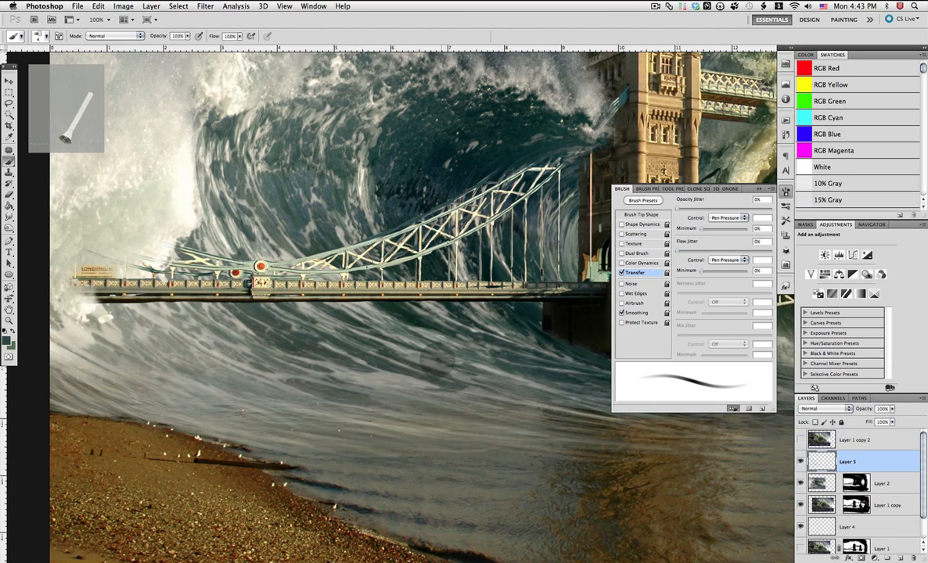
{"action": "mouse_move", "coordinate": [372, 359]}
{"action": "left_mouse_down"}
{"action": "mouse_move", "coordinate": [400, 385]}
{"action": "mouse_move", "coordinate": [422, 382]}
{"action": "mouse_move", "coordinate": [365, 367]}
{"action": "left_mouse_up"}
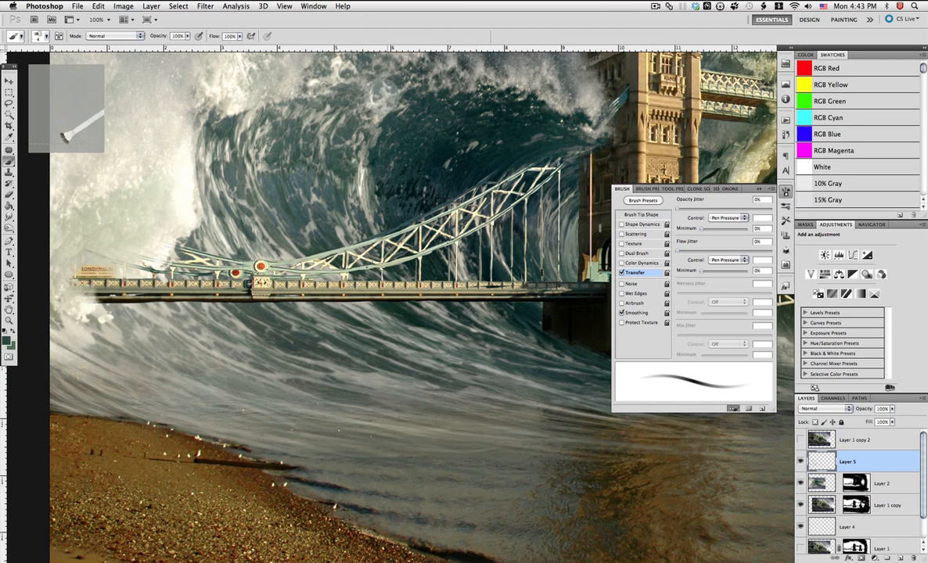
{"action": "left_click_drag", "start_coordinate": [317, 110], "coordinate": [312, 160]}
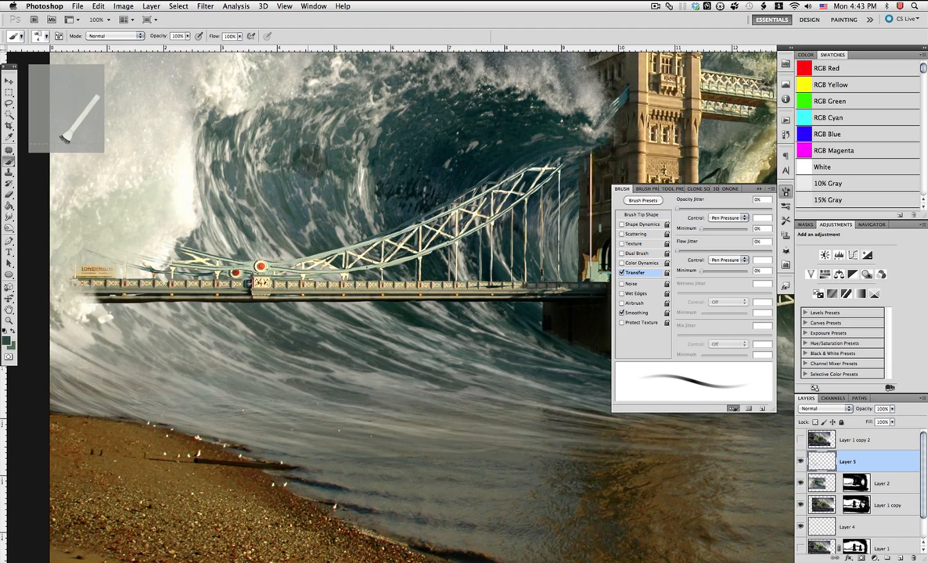
{"action": "mouse_move", "coordinate": [316, 205]}
{"action": "left_mouse_down"}
{"action": "mouse_move", "coordinate": [301, 108]}
{"action": "mouse_move", "coordinate": [298, 202]}
{"action": "mouse_move", "coordinate": [311, 106]}
{"action": "mouse_move", "coordinate": [288, 151]}
{"action": "mouse_move", "coordinate": [307, 180]}
{"action": "mouse_move", "coordinate": [311, 98]}
{"action": "left_mouse_up"}
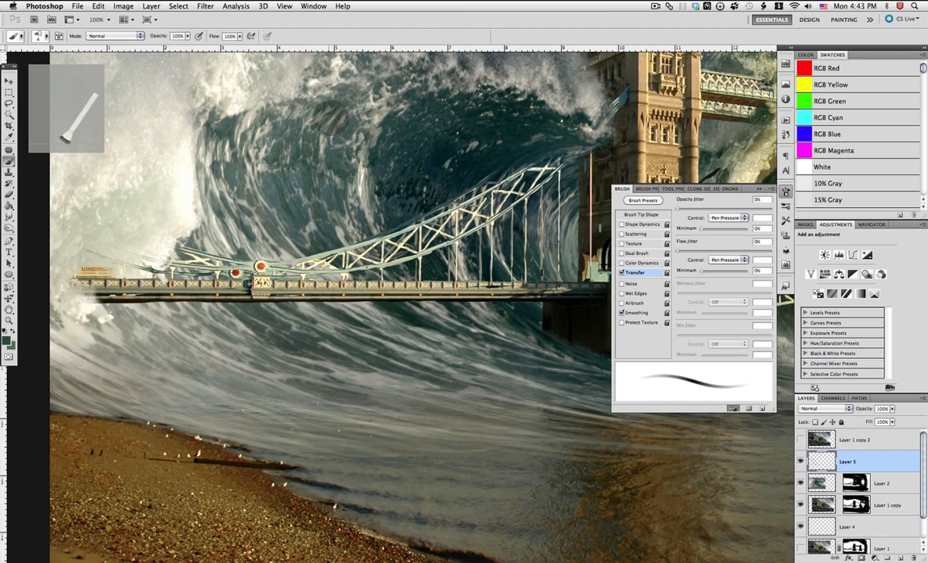
{"action": "mouse_move", "coordinate": [298, 133]}
{"action": "left_mouse_down"}
{"action": "mouse_move", "coordinate": [248, 197]}
{"action": "mouse_move", "coordinate": [222, 174]}
{"action": "mouse_move", "coordinate": [220, 188]}
{"action": "mouse_move", "coordinate": [223, 174]}
{"action": "mouse_move", "coordinate": [243, 205]}
{"action": "mouse_move", "coordinate": [233, 173]}
{"action": "mouse_move", "coordinate": [240, 111]}
{"action": "mouse_move", "coordinate": [231, 126]}
{"action": "mouse_move", "coordinate": [223, 178]}
{"action": "left_mouse_up"}
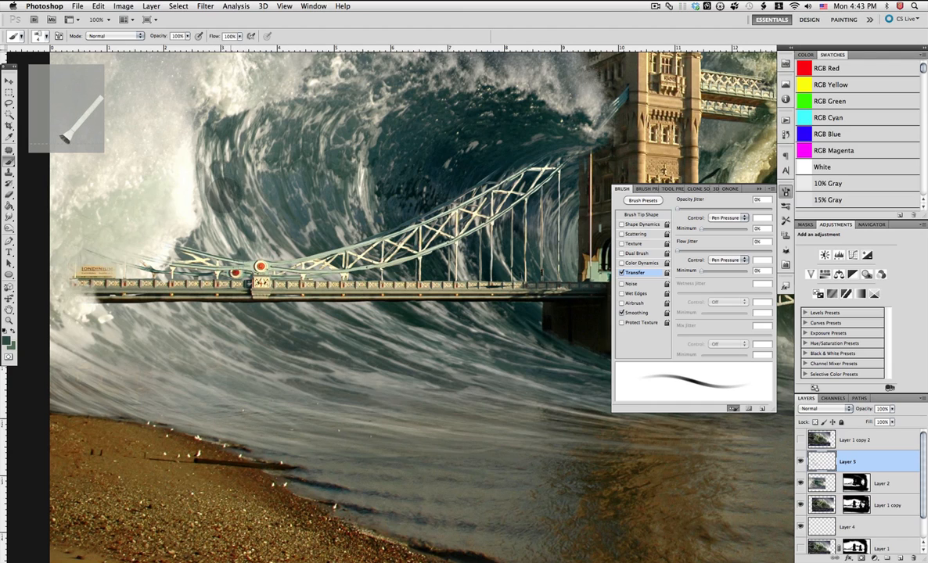
{"action": "left_click_drag", "start_coordinate": [230, 189], "coordinate": [235, 219]}
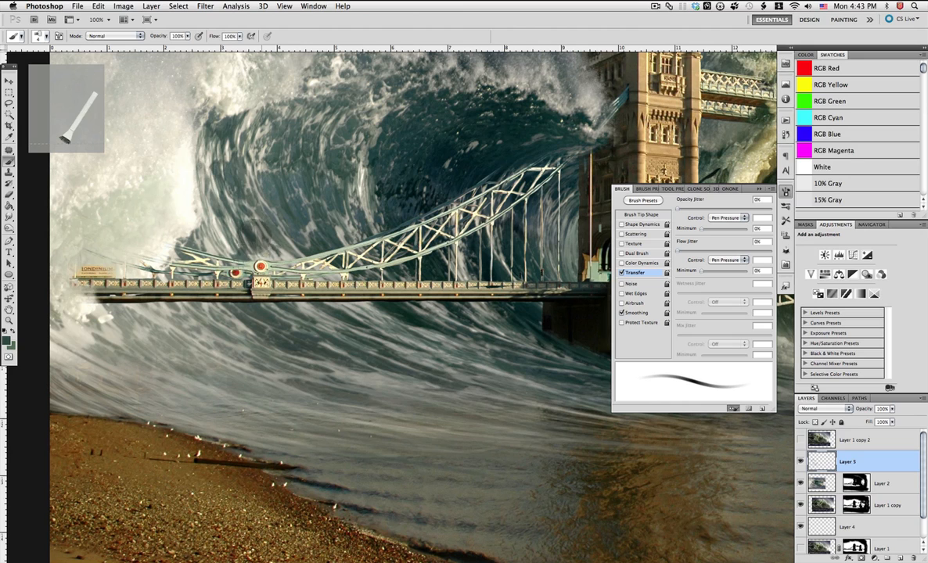
Paint streaks into the water just below the bridge deck's shore end on Layer 5, using tones sampled beside them
{"action": "left_click", "coordinate": [264, 349], "text": "alt"}
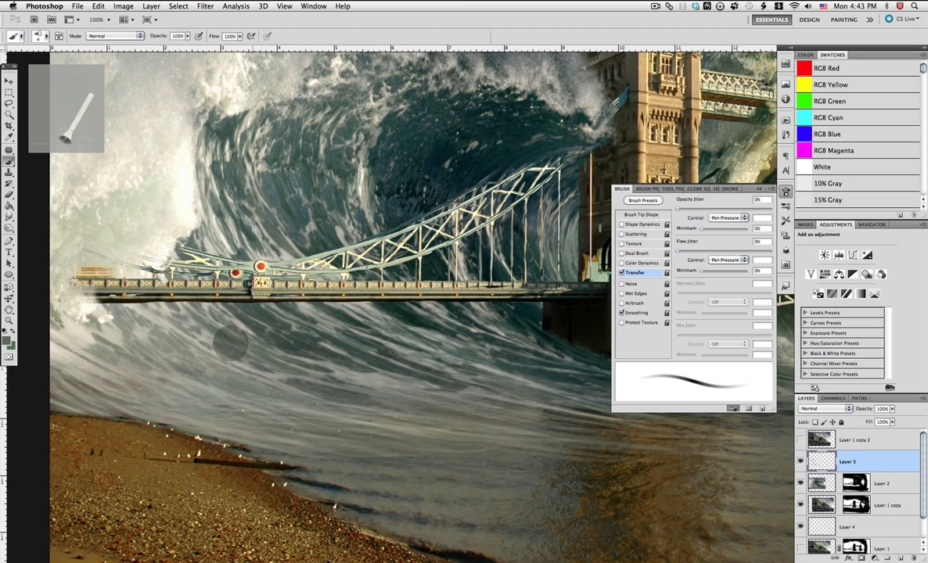
{"action": "left_click", "coordinate": [309, 358], "text": "alt"}
{"action": "mouse_move", "coordinate": [190, 328]}
{"action": "left_mouse_down"}
{"action": "mouse_move", "coordinate": [160, 307]}
{"action": "mouse_move", "coordinate": [160, 327]}
{"action": "left_mouse_up"}
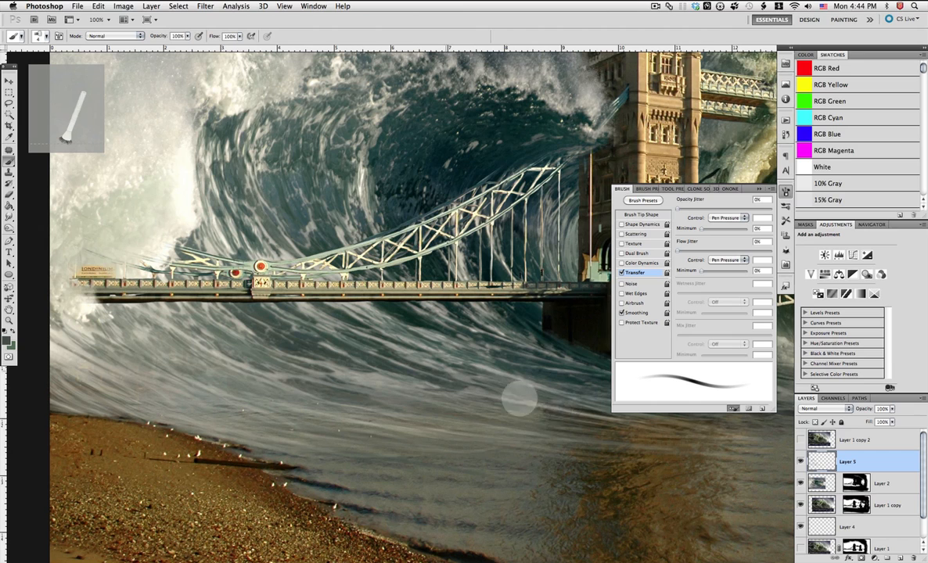
Paint sampled teal streaks along the inner curl on Layer 5, covering the dark patch behind the suspension chain
{"action": "left_click", "coordinate": [347, 125], "text": "alt"}
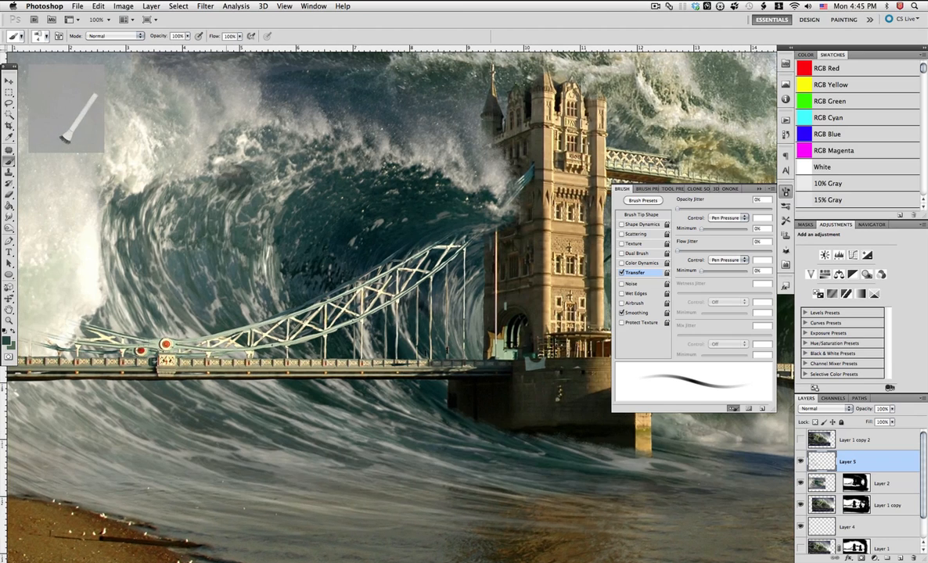
{"action": "left_click", "coordinate": [205, 259], "text": "alt"}
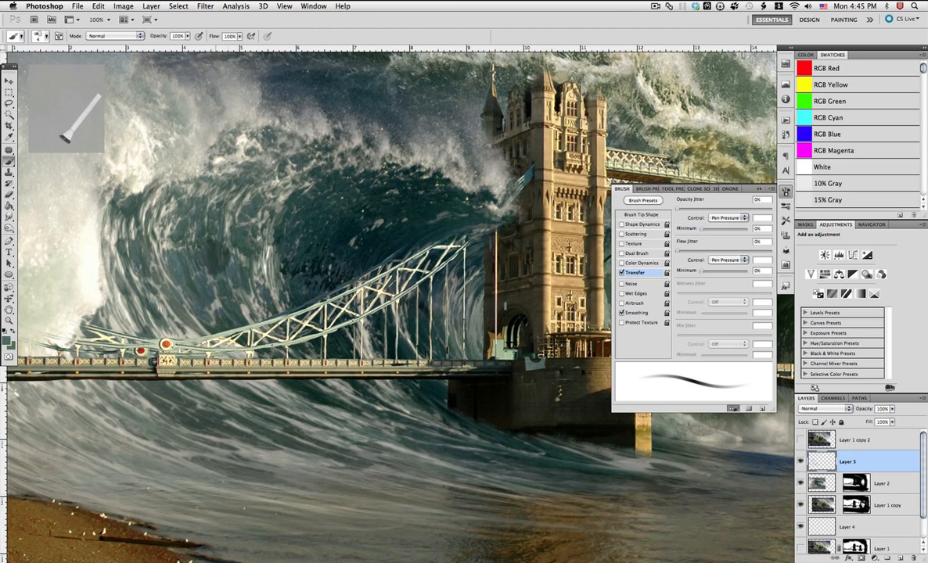
{"action": "left_click_drag", "start_coordinate": [275, 262], "coordinate": [376, 163]}
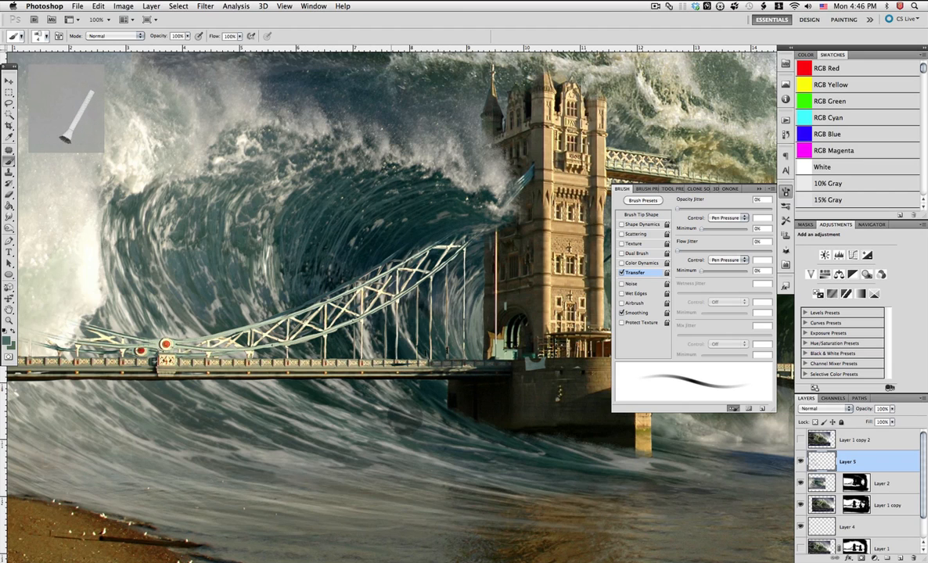
Paint dark teal and pale foam streaks sampled from the big wave's inner curl above the suspension chain on Layer 5
{"action": "left_click", "coordinate": [348, 186], "text": "alt"}
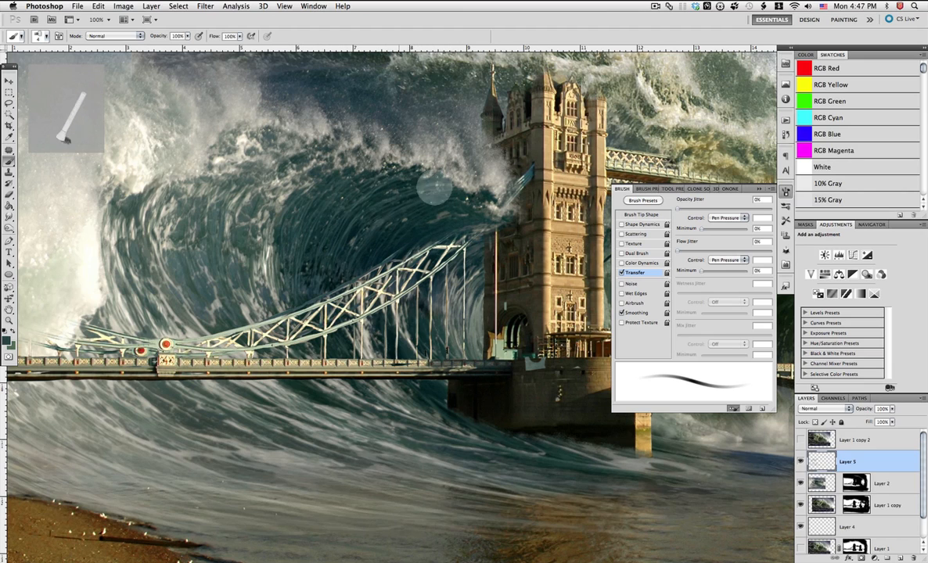
{"action": "left_click", "coordinate": [252, 210], "text": "alt"}
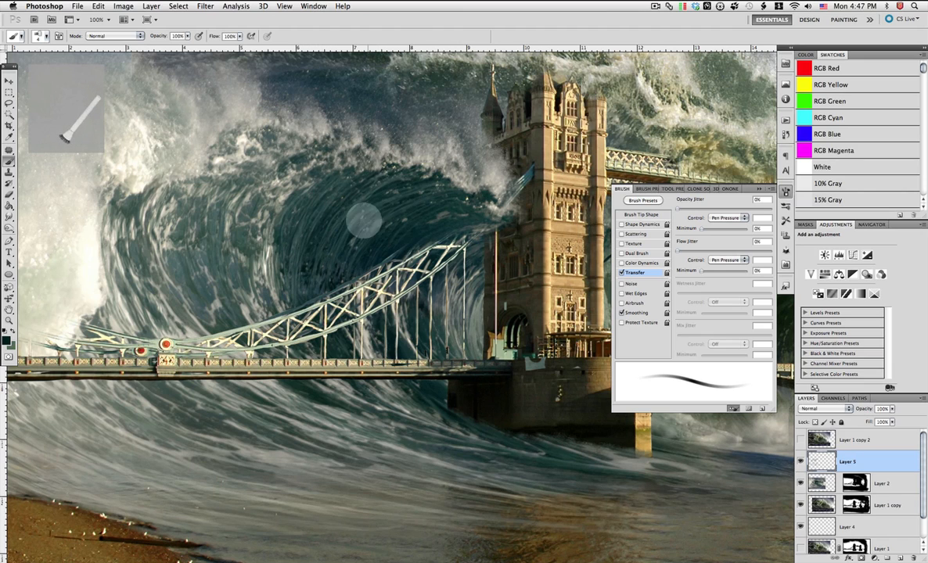
{"action": "left_click", "coordinate": [318, 257], "text": "alt"}
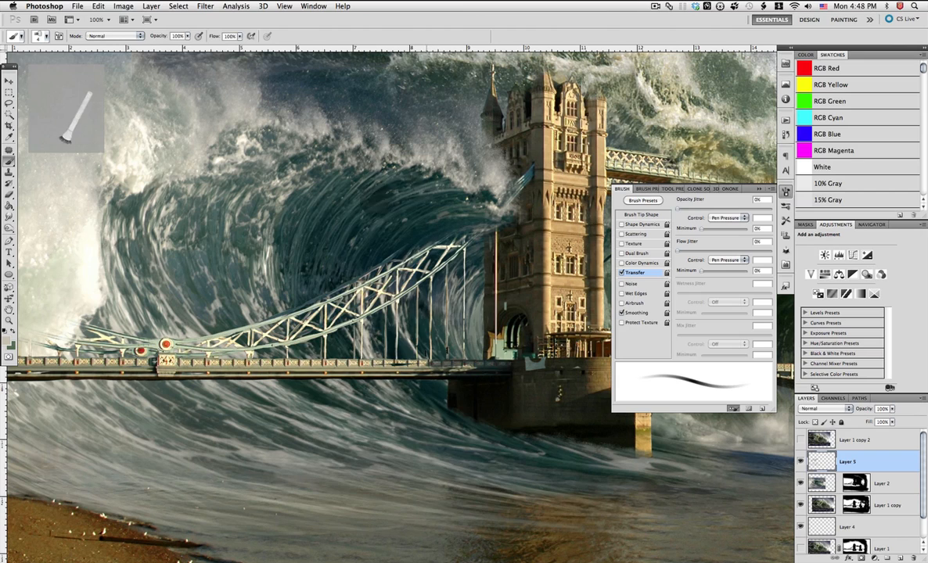
{"action": "left_click", "coordinate": [8, 217]}
{"action": "right_click", "coordinate": [314, 235]}
{"action": "left_click", "coordinate": [317, 238]}
{"action": "key", "text": "Return"}
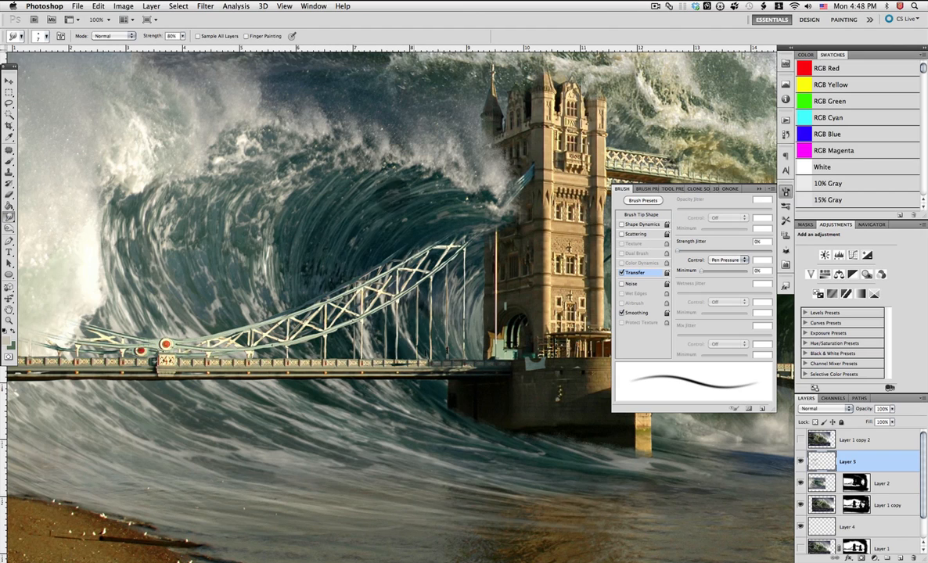
{"action": "key", "text": "b"}
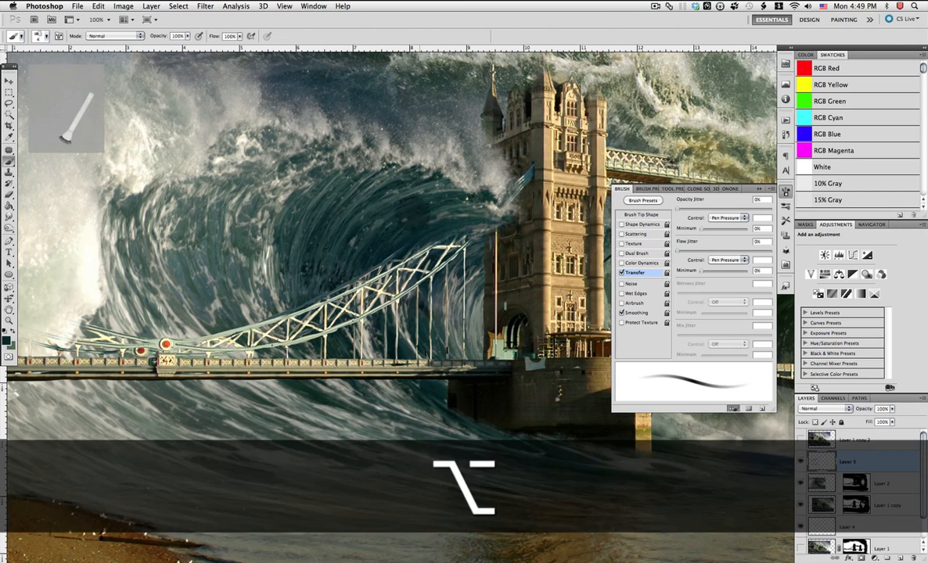
Paint bristle streaks over the wave between the two towers on Layer 5 with sampled dark green and foam tones
{"action": "left_click", "coordinate": [239, 242], "text": "alt"}
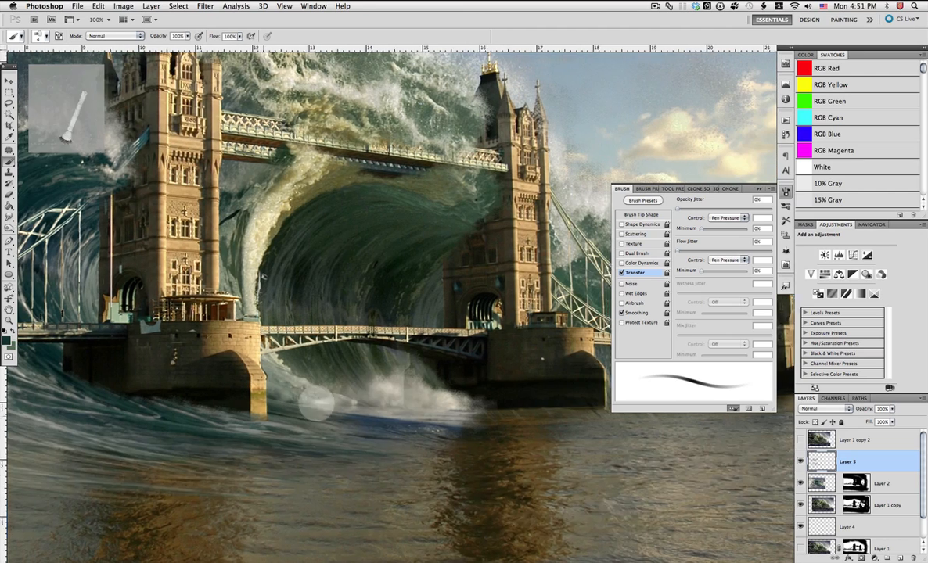
{"action": "left_click", "coordinate": [319, 222], "text": "alt"}
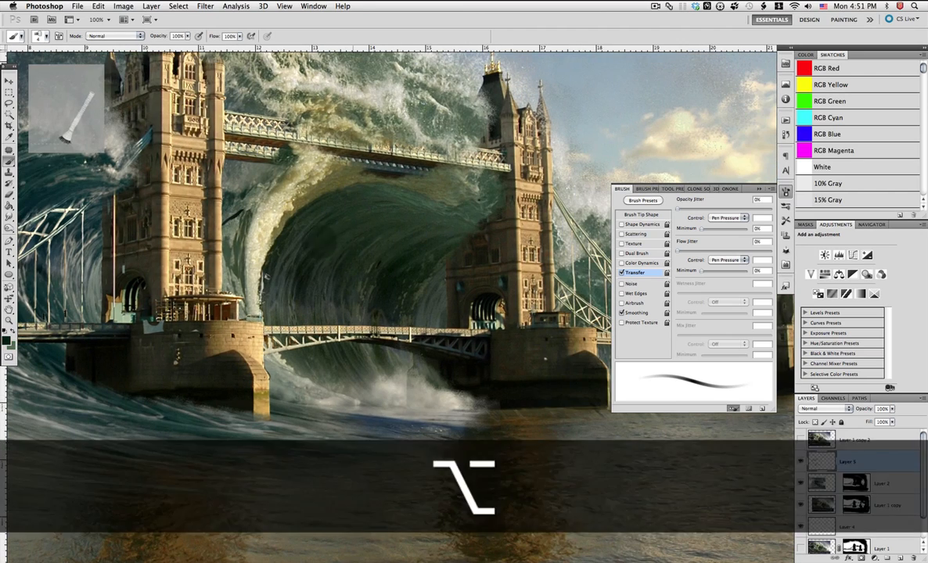
{"action": "left_click", "coordinate": [435, 190], "text": "alt"}
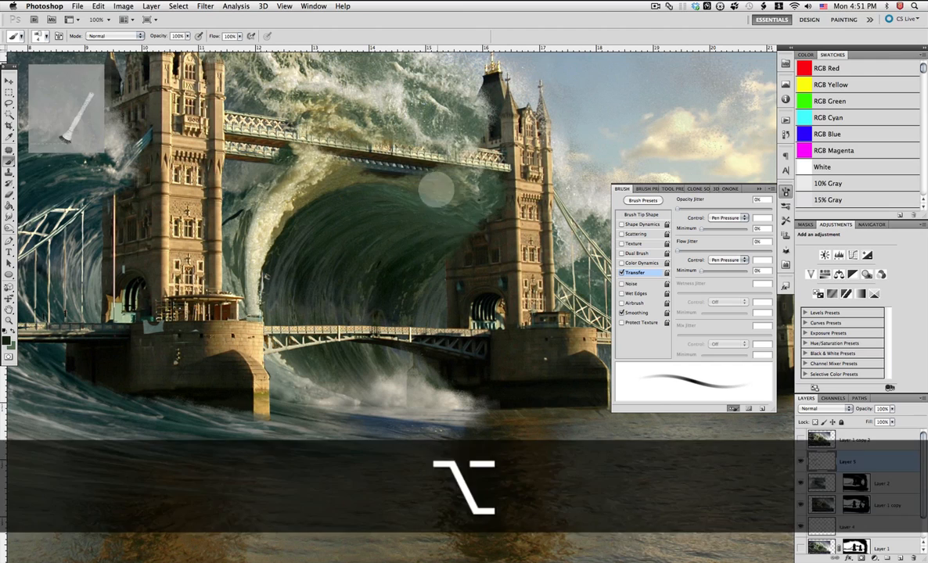
{"action": "left_click", "coordinate": [330, 125], "text": "alt"}
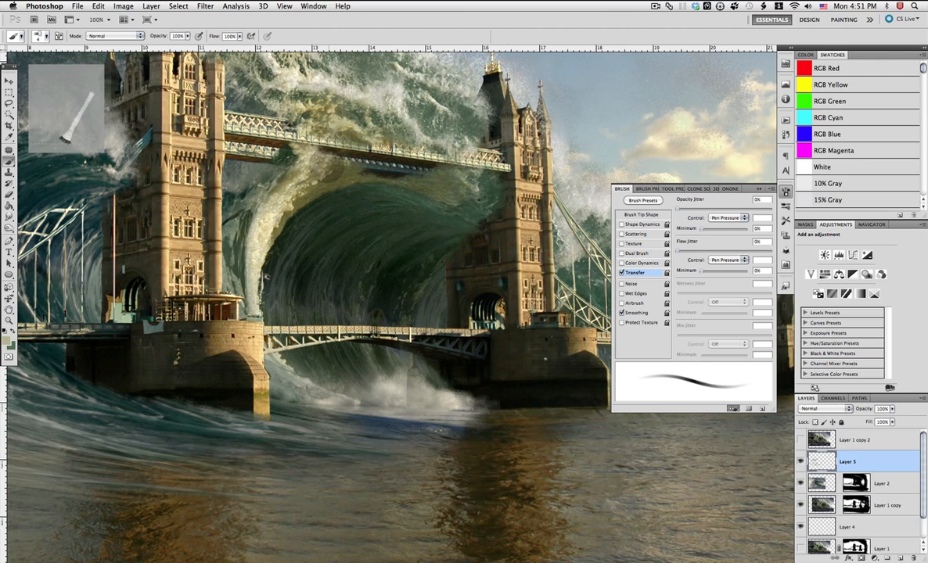
{"action": "left_click", "coordinate": [413, 93], "text": "alt"}
Paint fine curved streaks with a smaller bristle brush in the water below the side span beyond the far tower, using tones sampled there
{"action": "key", "text": "["}
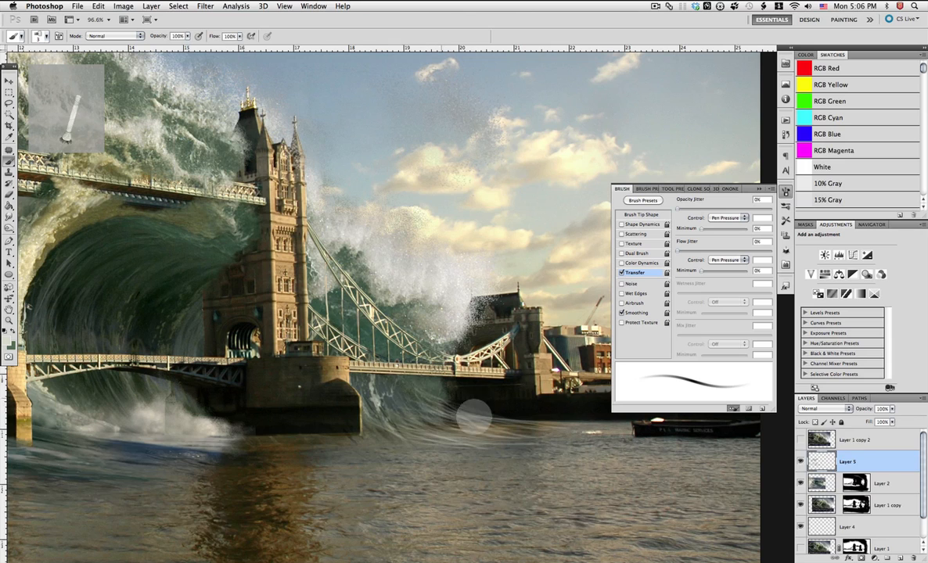
{"action": "left_click", "coordinate": [389, 353], "text": "alt"}
{"action": "mouse_move", "coordinate": [383, 354]}
{"action": "left_mouse_down"}
{"action": "mouse_move", "coordinate": [415, 385]}
{"action": "mouse_move", "coordinate": [432, 384]}
{"action": "mouse_move", "coordinate": [385, 369]}
{"action": "left_mouse_up"}
{"action": "left_click", "coordinate": [420, 380], "text": "alt"}
{"action": "left_click", "coordinate": [379, 387], "text": "alt"}
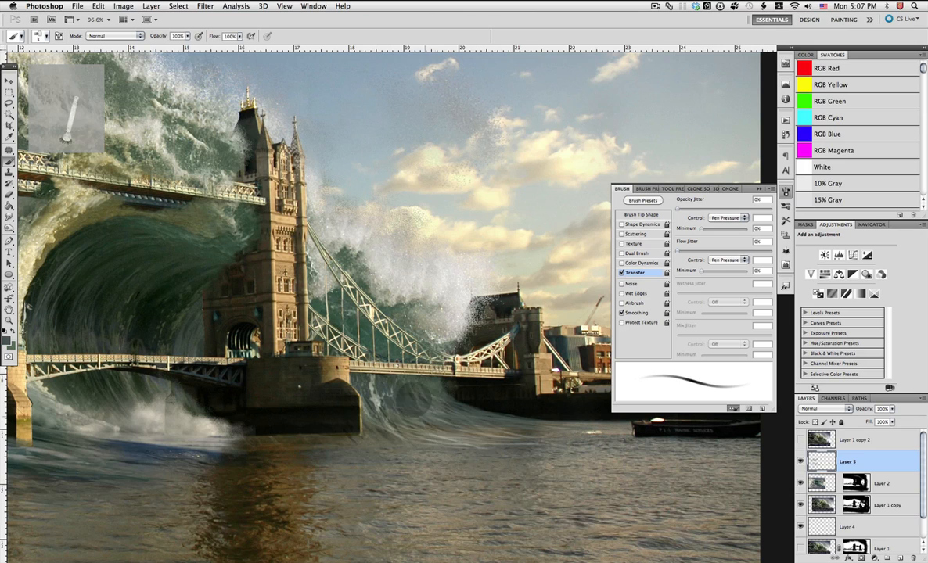
{"action": "left_click", "coordinate": [385, 403], "text": "alt"}
{"action": "left_click", "coordinate": [491, 415], "text": "alt"}
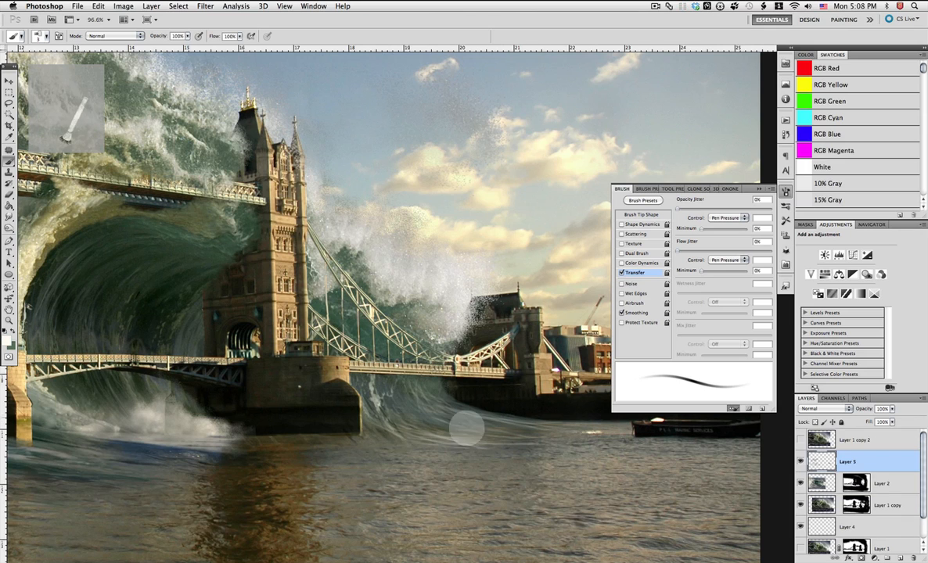
{"action": "left_click", "coordinate": [434, 438], "text": "alt"}
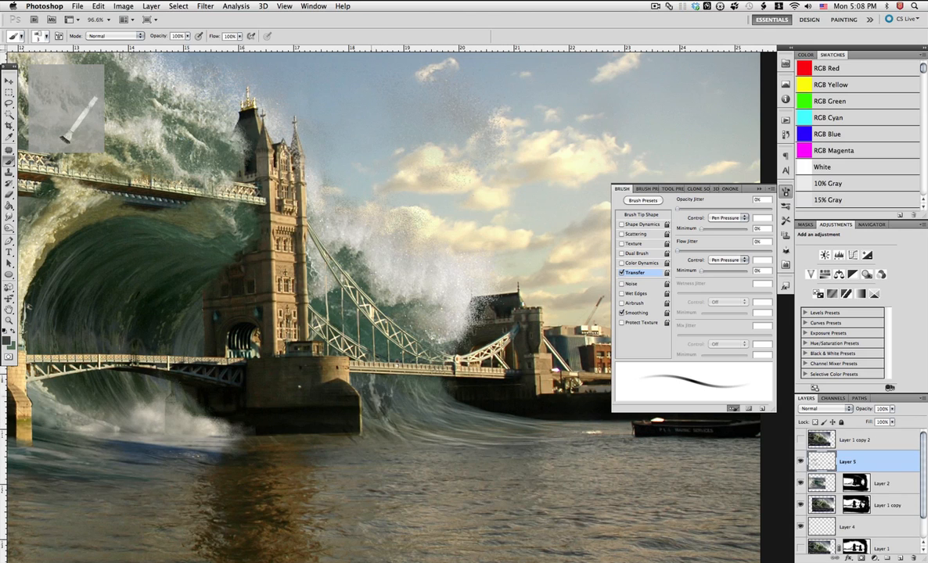
{"action": "left_click", "coordinate": [387, 401], "text": "alt"}
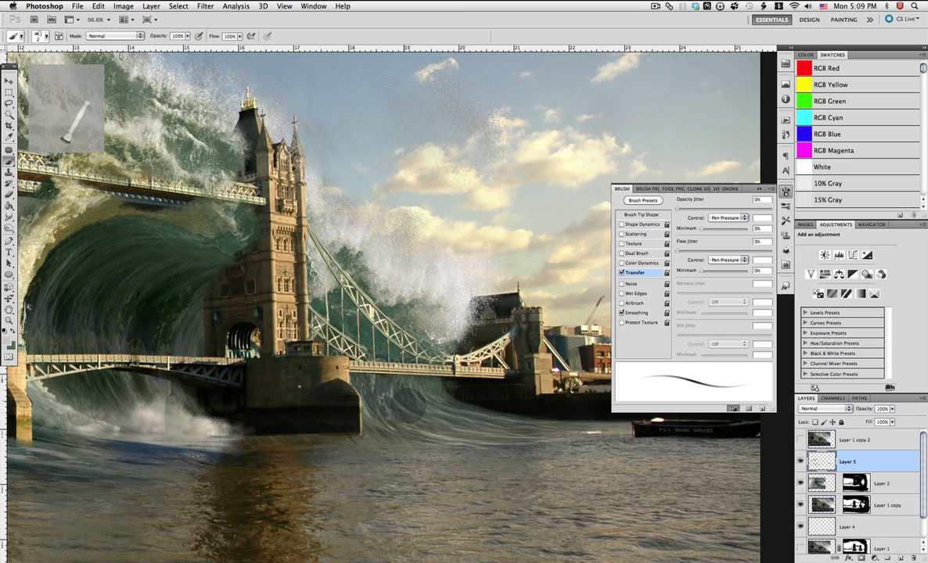
Extend long sweeping streaks from the far pier out into the river, matching them with sampled water tones
{"action": "mouse_move", "coordinate": [356, 382]}
{"action": "left_mouse_down"}
{"action": "mouse_move", "coordinate": [439, 440]}
{"action": "mouse_move", "coordinate": [499, 445]}
{"action": "left_mouse_up"}
{"action": "mouse_move", "coordinate": [374, 352]}
{"action": "left_mouse_down"}
{"action": "mouse_move", "coordinate": [440, 405]}
{"action": "mouse_move", "coordinate": [519, 447]}
{"action": "mouse_move", "coordinate": [572, 440]}
{"action": "left_mouse_up"}
{"action": "left_click", "coordinate": [462, 441], "text": "alt"}
{"action": "left_click", "coordinate": [534, 450], "text": "alt"}
{"action": "left_click", "coordinate": [551, 446], "text": "alt"}
Blend the water at the far pier's foot and beneath the central span with bristle strokes in a sampled water tone
{"action": "left_click", "coordinate": [275, 441], "text": "alt"}
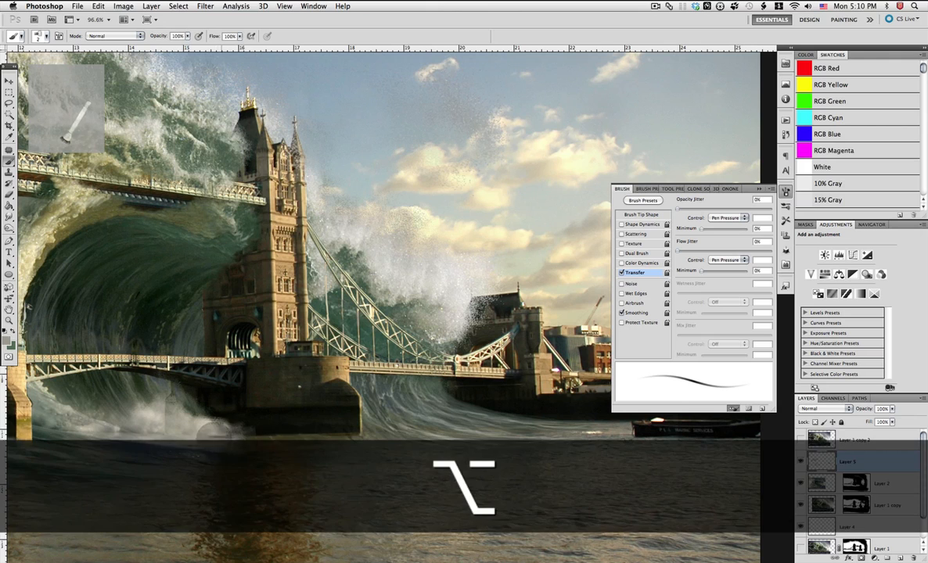
{"action": "left_click_drag", "start_coordinate": [275, 442], "coordinate": [293, 436]}
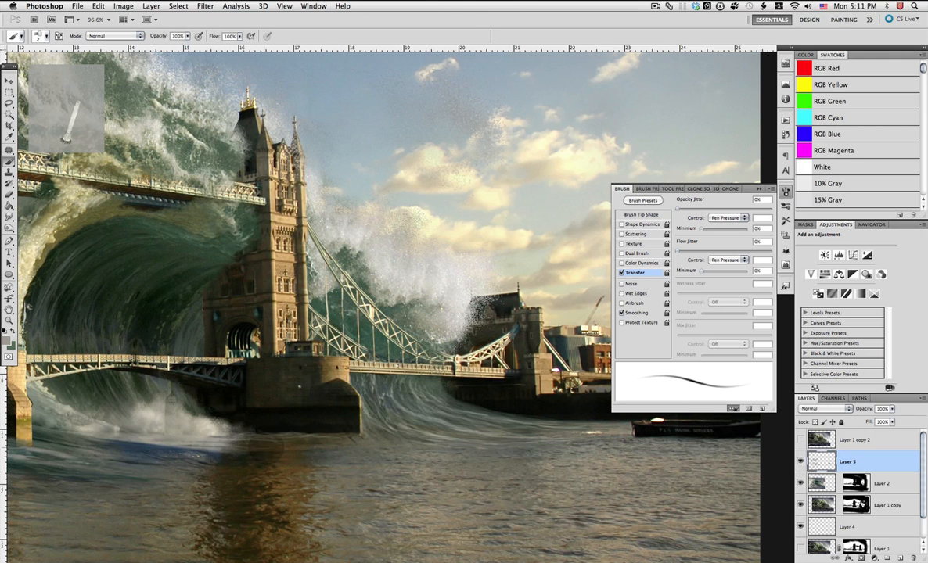
{"action": "left_click_drag", "start_coordinate": [58, 379], "coordinate": [102, 415]}
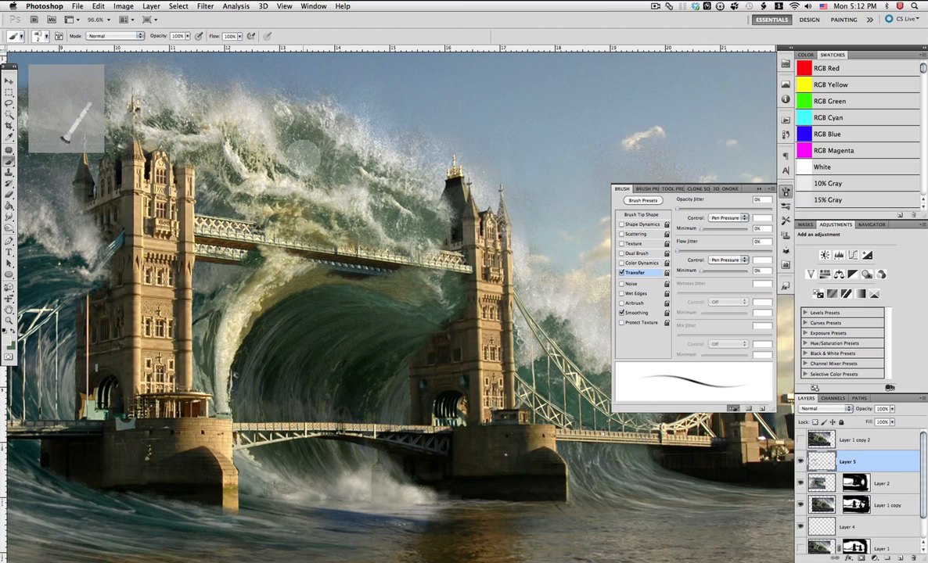
Paint bristle streaks in sampled green and foam tones on the wave crest above the high walkway on Layer 5
{"action": "left_click", "coordinate": [255, 153], "text": "alt"}
{"action": "left_click", "coordinate": [248, 160], "text": "alt"}
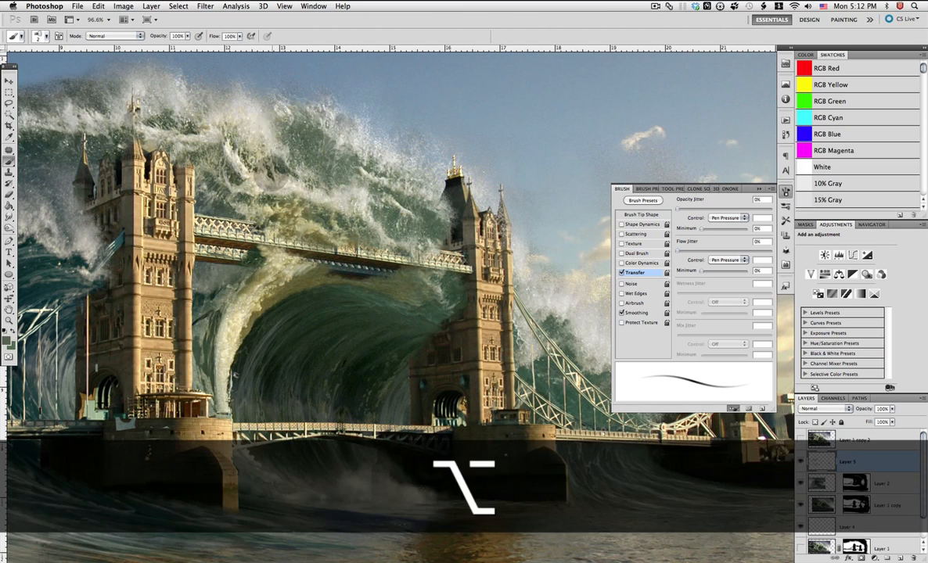
{"action": "mouse_move", "coordinate": [236, 131]}
{"action": "left_mouse_down"}
{"action": "mouse_move", "coordinate": [232, 164]}
{"action": "mouse_move", "coordinate": [228, 154]}
{"action": "mouse_move", "coordinate": [261, 169]}
{"action": "left_mouse_up"}
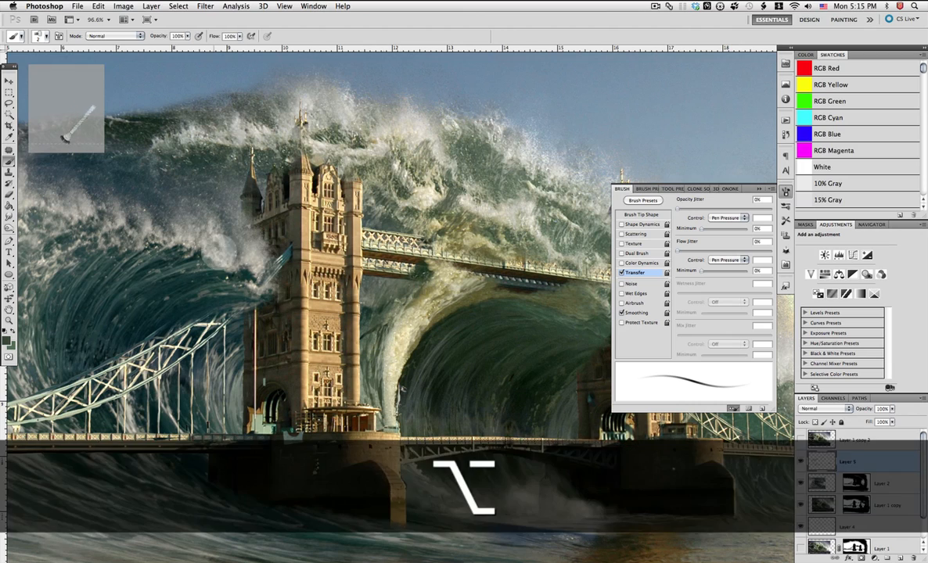
Blend the big wave's curling edge beside the near tower's flag with sampled foam and dark teal strokes on Layer 5
{"action": "left_click", "coordinate": [209, 255], "text": "alt"}
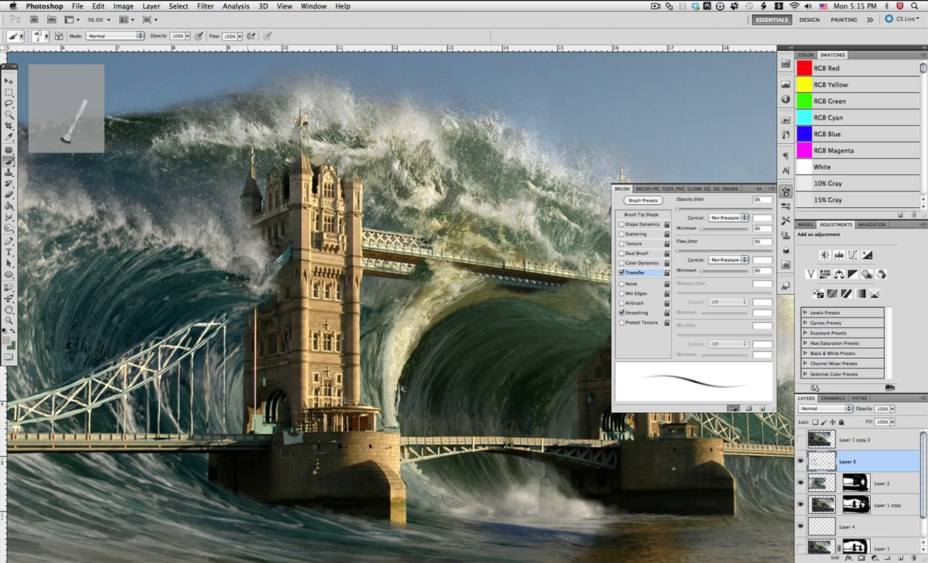
{"action": "left_click", "coordinate": [148, 268], "text": "alt"}
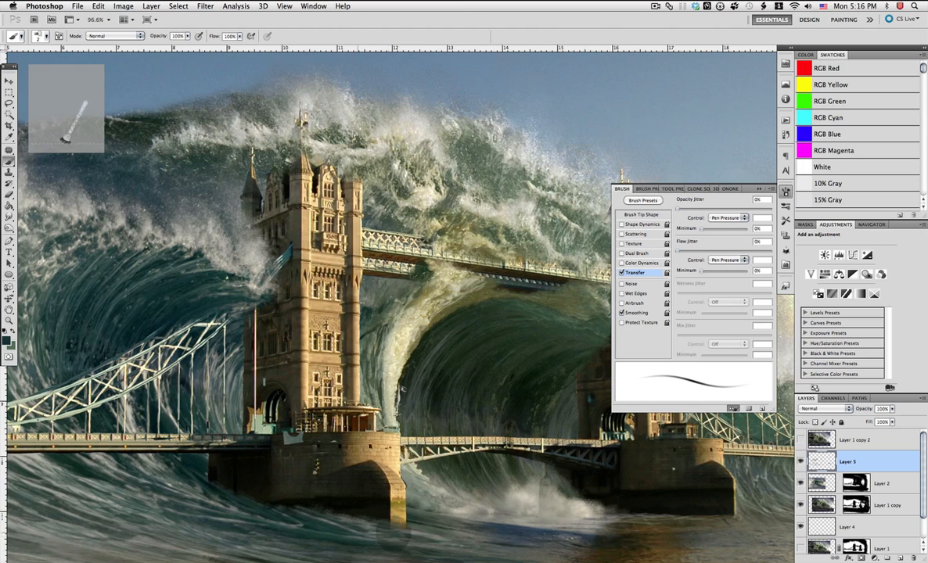
{"action": "scroll", "coordinate": [366, 495], "scroll_direction": "left", "scroll_amount": 5}
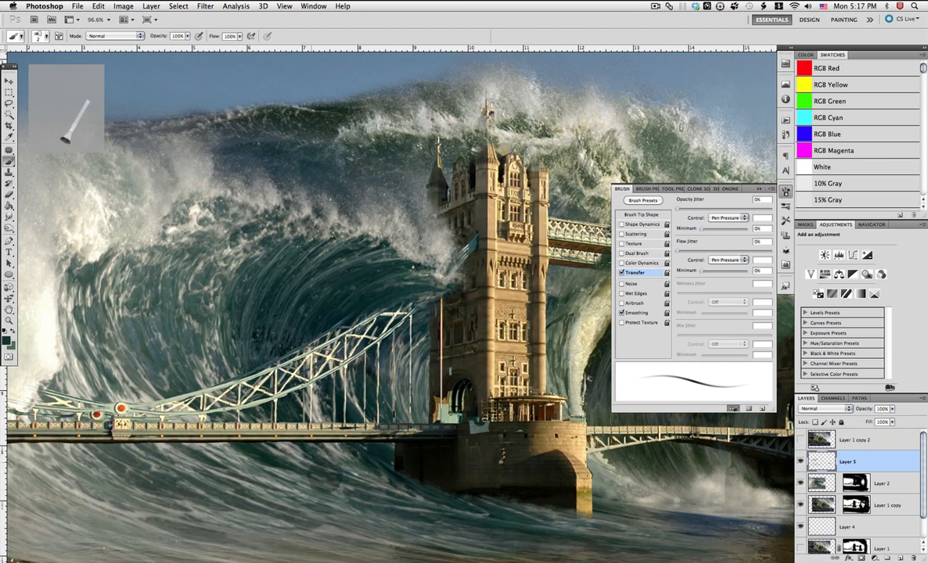
{"action": "scroll", "coordinate": [57, 485], "scroll_direction": "left", "scroll_amount": 5}
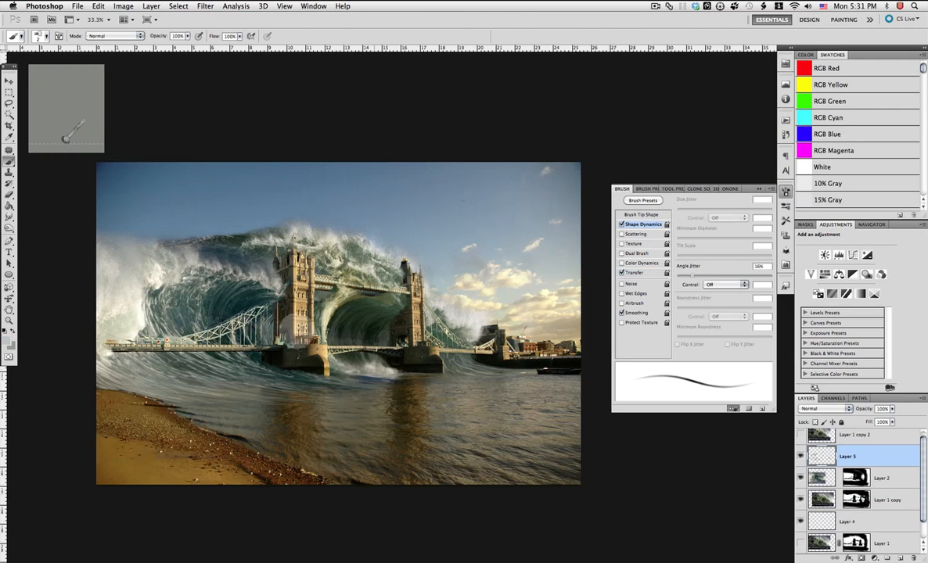
Spray sampled foam white over the wave crest behind the far suspension chain with a 32 px spatter brush
{"action": "key", "text": "z"}
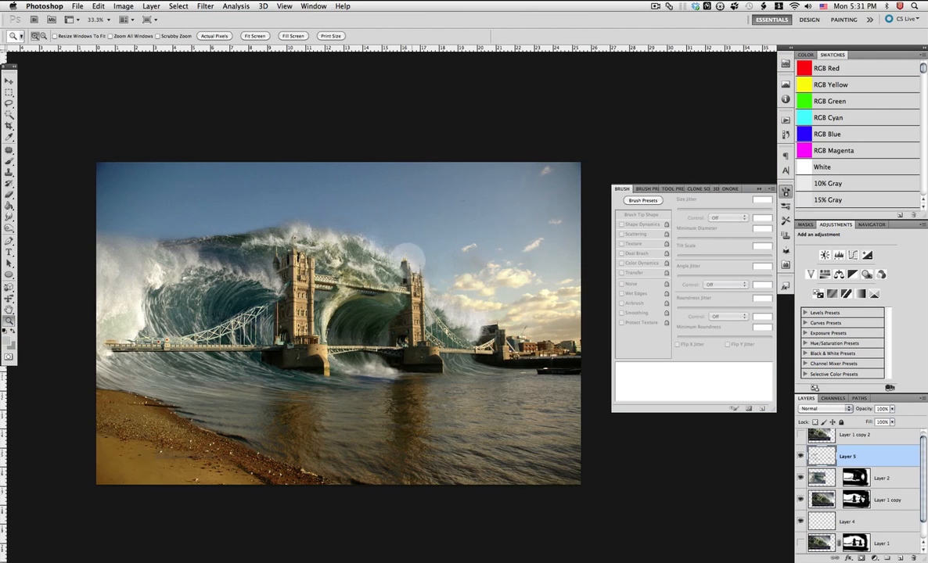
{"action": "left_click_drag", "start_coordinate": [350, 227], "coordinate": [550, 399]}
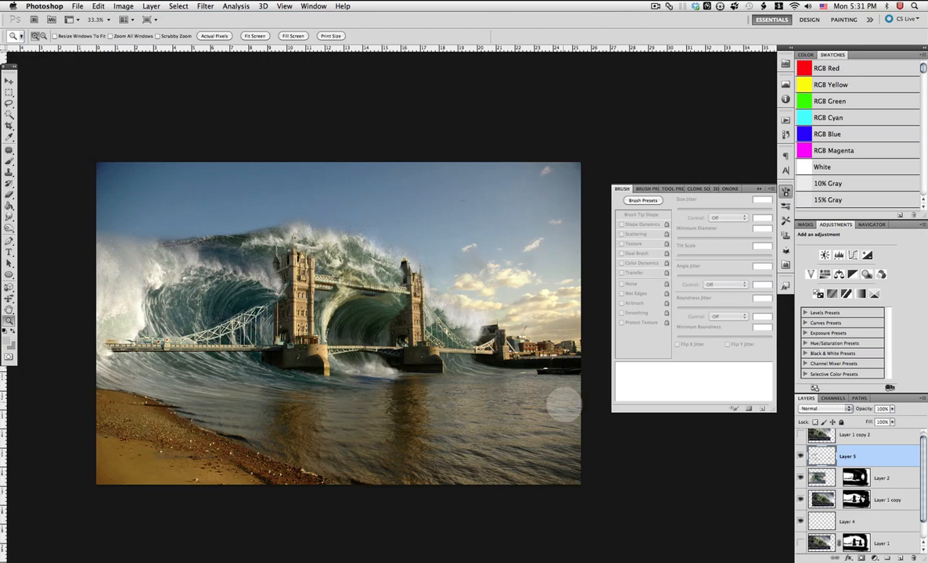
{"action": "key", "text": "b"}
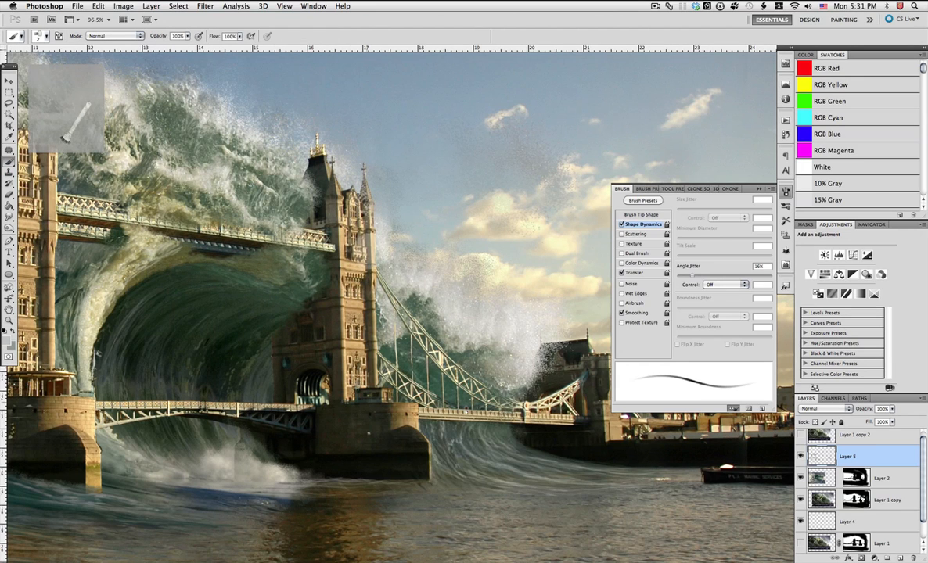
{"action": "right_click", "coordinate": [395, 249]}
{"action": "scroll", "coordinate": [600, 467], "scroll_direction": "down", "scroll_amount": 10}
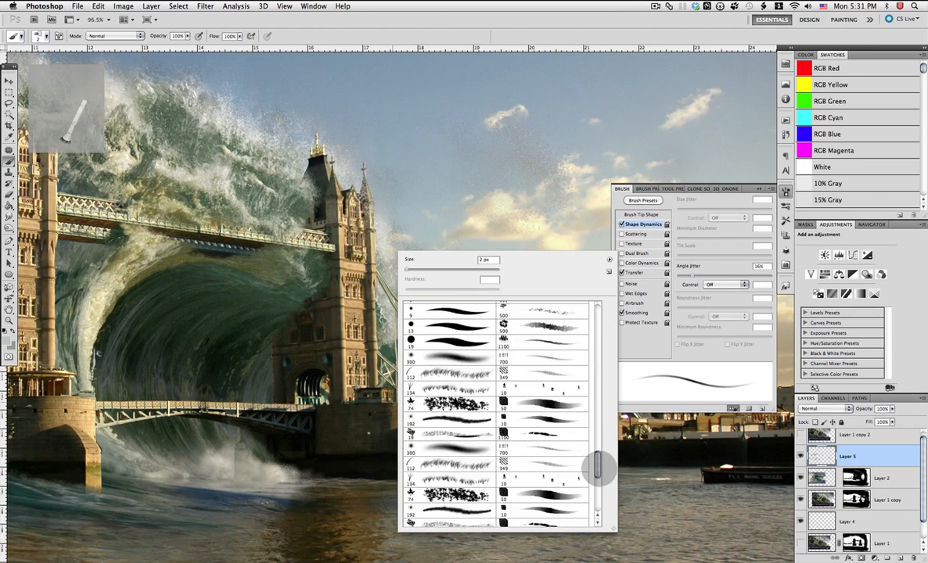
{"action": "left_click", "coordinate": [544, 519]}
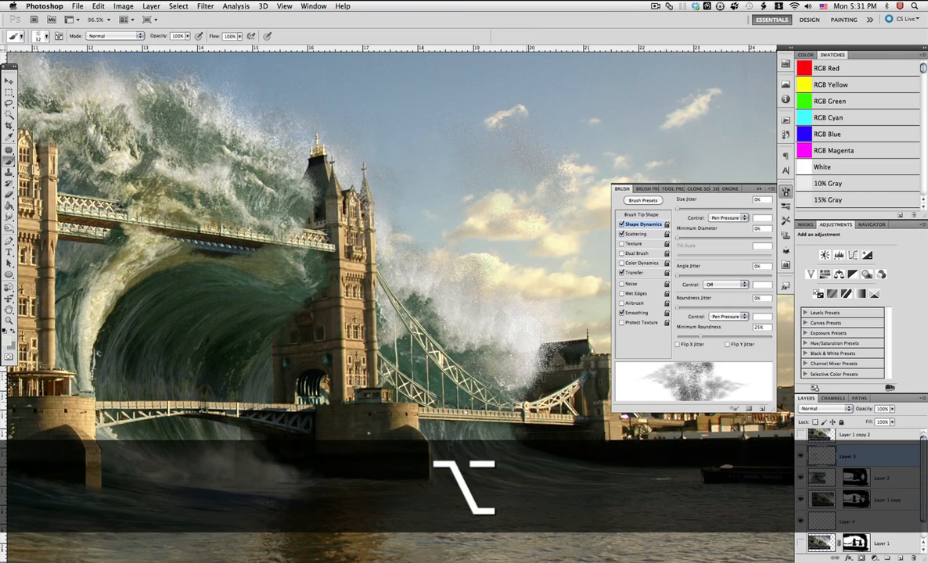
{"action": "left_click", "coordinate": [488, 308], "text": "alt"}
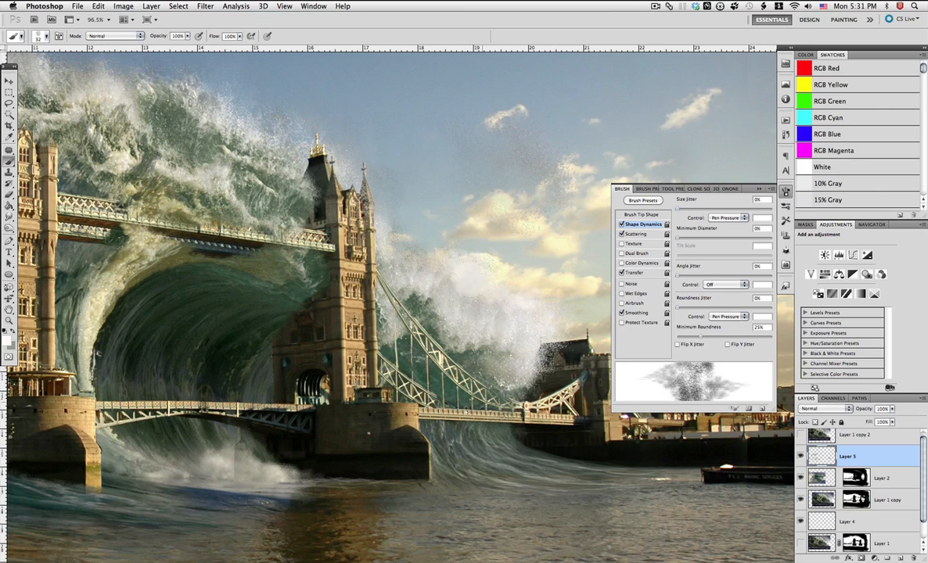
Spray white mist along the crest above and beyond the far tower with the spatter brush set to 55 px
{"action": "right_click", "coordinate": [464, 271]}
{"action": "left_click", "coordinate": [519, 369]}
{"action": "left_click", "coordinate": [420, 246]}
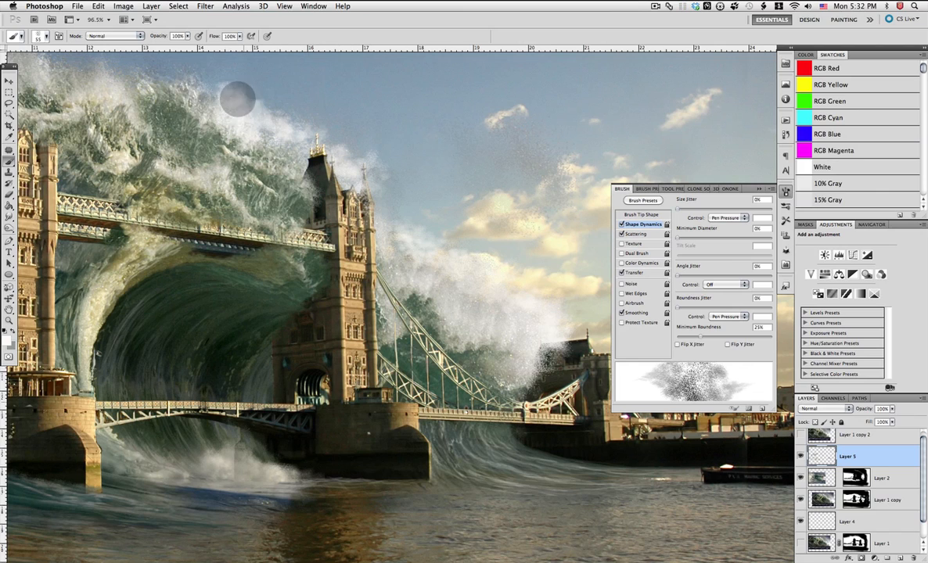
{"action": "left_click_drag", "start_coordinate": [299, 146], "coordinate": [477, 320]}
{"action": "mouse_move", "coordinate": [402, 240]}
{"action": "left_mouse_down"}
{"action": "mouse_move", "coordinate": [350, 243]}
{"action": "mouse_move", "coordinate": [354, 233]}
{"action": "mouse_move", "coordinate": [411, 243]}
{"action": "mouse_move", "coordinate": [390, 232]}
{"action": "mouse_move", "coordinate": [403, 224]}
{"action": "mouse_move", "coordinate": [375, 227]}
{"action": "mouse_move", "coordinate": [428, 249]}
{"action": "mouse_move", "coordinate": [360, 235]}
{"action": "mouse_move", "coordinate": [272, 234]}
{"action": "mouse_move", "coordinate": [288, 208]}
{"action": "mouse_move", "coordinate": [207, 226]}
{"action": "mouse_move", "coordinate": [233, 222]}
{"action": "mouse_move", "coordinate": [241, 231]}
{"action": "mouse_move", "coordinate": [236, 204]}
{"action": "mouse_move", "coordinate": [213, 219]}
{"action": "mouse_move", "coordinate": [225, 197]}
{"action": "left_mouse_up"}
{"action": "left_click_drag", "start_coordinate": [380, 208], "coordinate": [630, 268]}
Spray mist over the big wave's crest at the image's edge with an enlarged spatter brush in sampled foam tones
{"action": "left_click_drag", "start_coordinate": [251, 330], "coordinate": [162, 308]}
{"action": "right_click", "coordinate": [162, 308]}
{"action": "left_click_drag", "start_coordinate": [241, 297], "coordinate": [262, 298]}
{"action": "mouse_move", "coordinate": [180, 323]}
{"action": "left_mouse_down"}
{"action": "mouse_move", "coordinate": [144, 327]}
{"action": "mouse_move", "coordinate": [256, 342]}
{"action": "mouse_move", "coordinate": [192, 327]}
{"action": "mouse_move", "coordinate": [134, 299]}
{"action": "mouse_move", "coordinate": [133, 311]}
{"action": "mouse_move", "coordinate": [226, 315]}
{"action": "mouse_move", "coordinate": [273, 340]}
{"action": "mouse_move", "coordinate": [257, 354]}
{"action": "mouse_move", "coordinate": [166, 318]}
{"action": "mouse_move", "coordinate": [165, 346]}
{"action": "mouse_move", "coordinate": [125, 297]}
{"action": "mouse_move", "coordinate": [137, 288]}
{"action": "mouse_move", "coordinate": [229, 328]}
{"action": "mouse_move", "coordinate": [274, 360]}
{"action": "mouse_move", "coordinate": [264, 387]}
{"action": "mouse_move", "coordinate": [242, 401]}
{"action": "mouse_move", "coordinate": [125, 326]}
{"action": "mouse_move", "coordinate": [135, 320]}
{"action": "mouse_move", "coordinate": [157, 362]}
{"action": "mouse_move", "coordinate": [211, 360]}
{"action": "mouse_move", "coordinate": [182, 386]}
{"action": "mouse_move", "coordinate": [226, 353]}
{"action": "mouse_move", "coordinate": [161, 340]}
{"action": "mouse_move", "coordinate": [130, 348]}
{"action": "mouse_move", "coordinate": [122, 305]}
{"action": "mouse_move", "coordinate": [134, 322]}
{"action": "mouse_move", "coordinate": [276, 375]}
{"action": "left_mouse_up"}
{"action": "left_click", "coordinate": [239, 398], "text": "alt"}
{"action": "left_click", "coordinate": [250, 435], "text": "alt"}
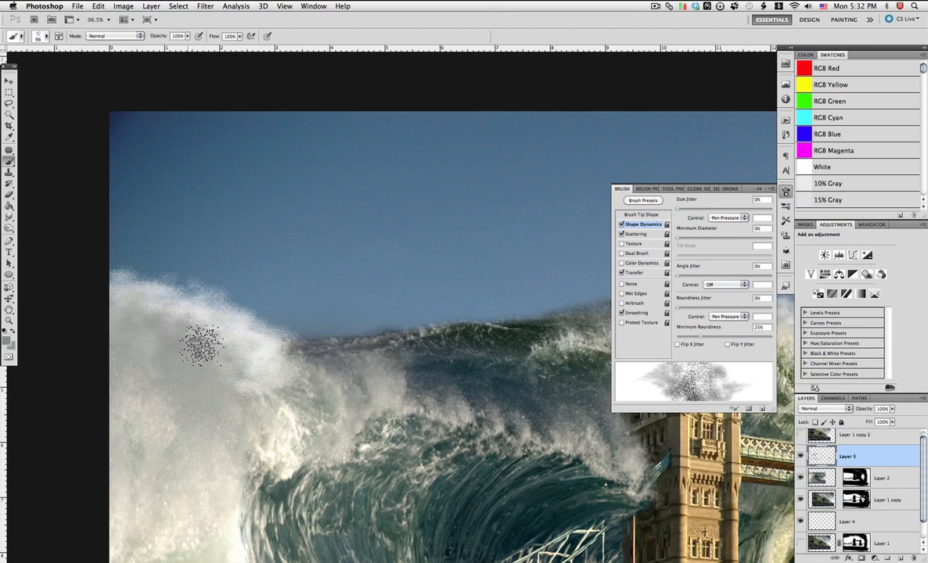
Break up the spray edges along the wave crests on Layer 5 using the Eraser with a 97 px spatter tip
{"action": "left_click", "coordinate": [9, 195]}
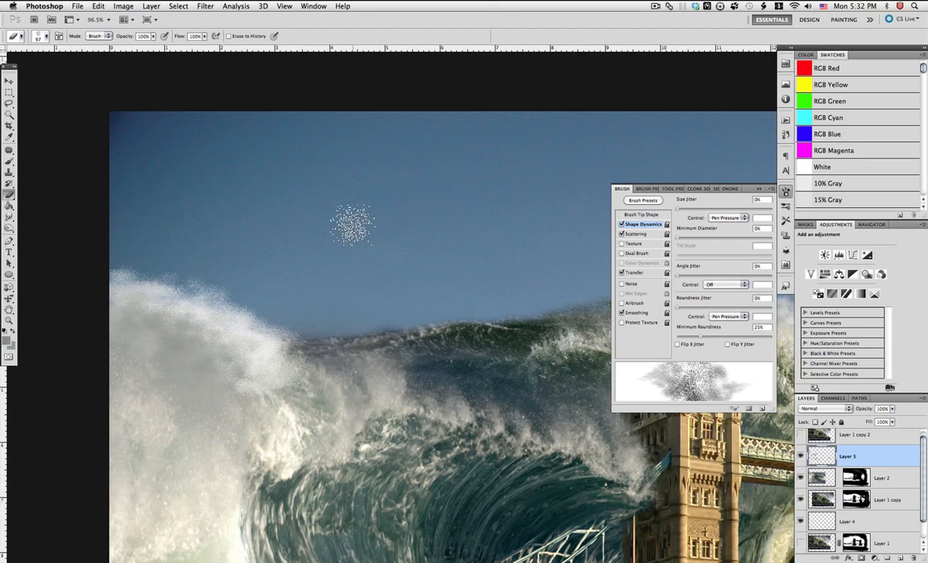
{"action": "right_click", "coordinate": [352, 226]}
{"action": "left_click", "coordinate": [507, 494]}
{"action": "left_click", "coordinate": [296, 327]}
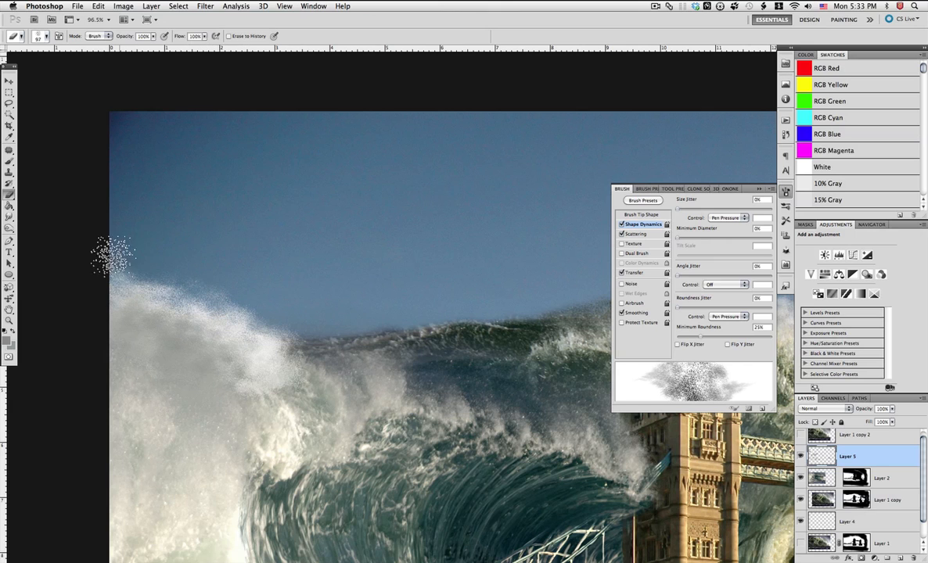
{"action": "scroll", "coordinate": [344, 253], "scroll_direction": "right", "scroll_amount": 10}
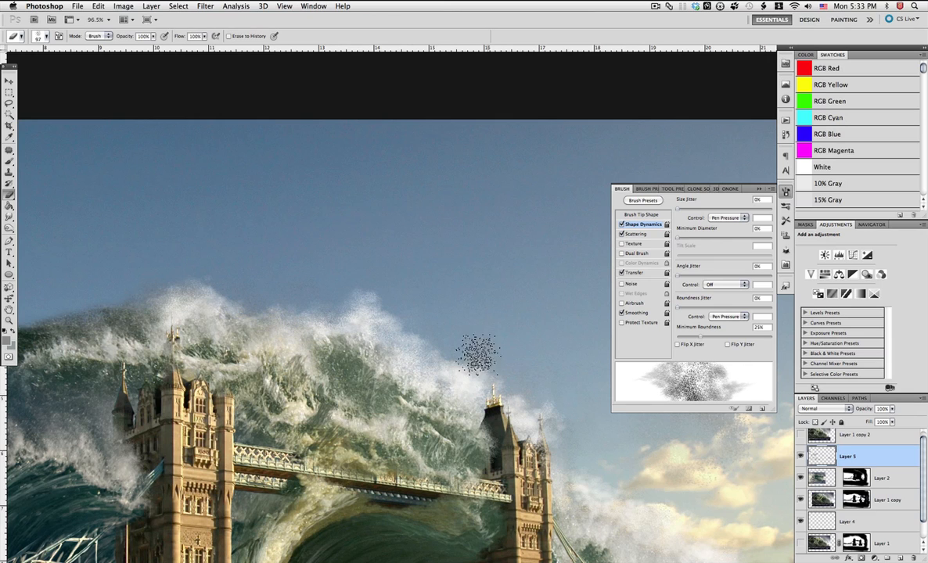
{"action": "scroll", "coordinate": [466, 295], "scroll_direction": "down", "scroll_amount": 3}
{"action": "scroll", "coordinate": [466, 294], "scroll_direction": "right", "scroll_amount": 5}
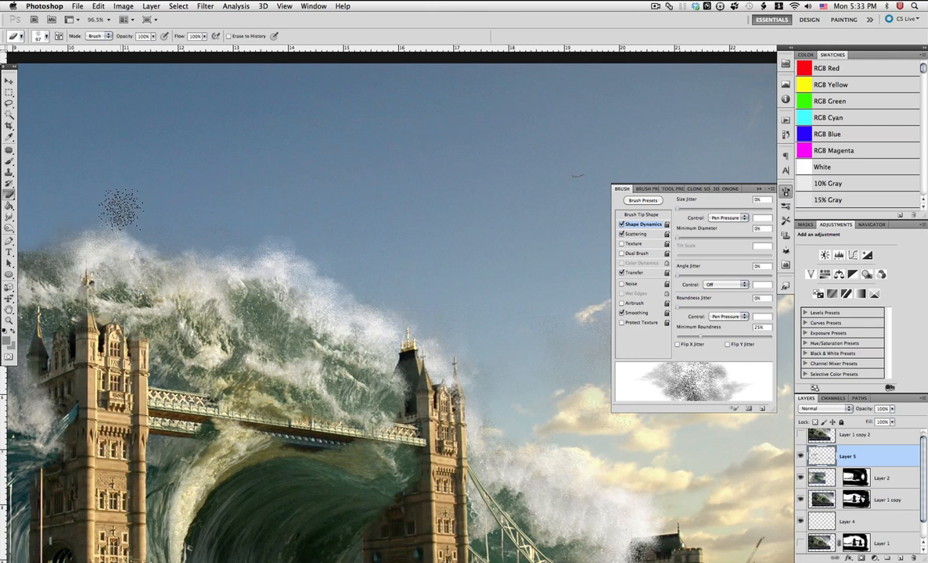
Add a new layer above Layer 5 and choose a fan-shaped bristle tip for the Brush tool
{"action": "scroll", "coordinate": [367, 276], "scroll_direction": "left", "scroll_amount": 10}
{"action": "scroll", "coordinate": [367, 275], "scroll_direction": "up", "scroll_amount": 1}
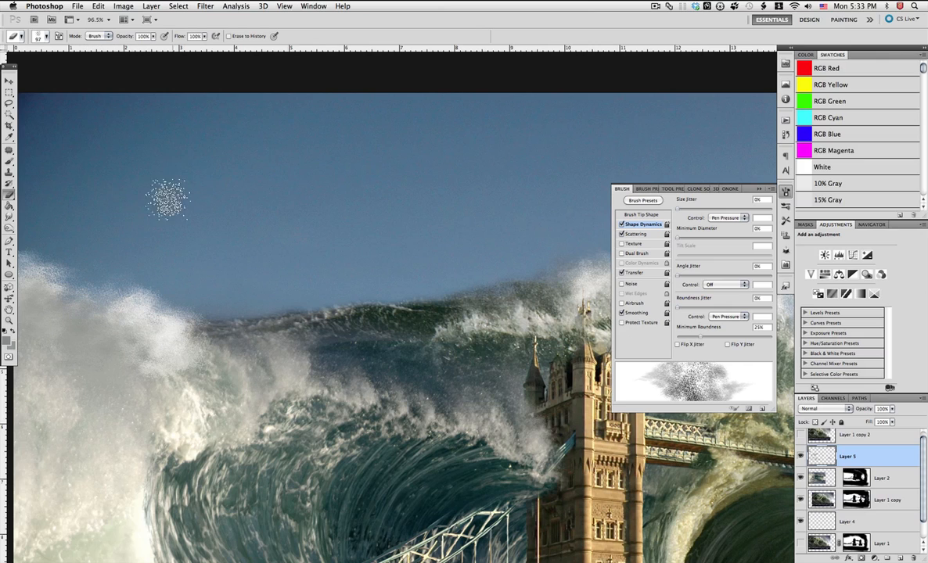
{"action": "left_click", "coordinate": [9, 160]}
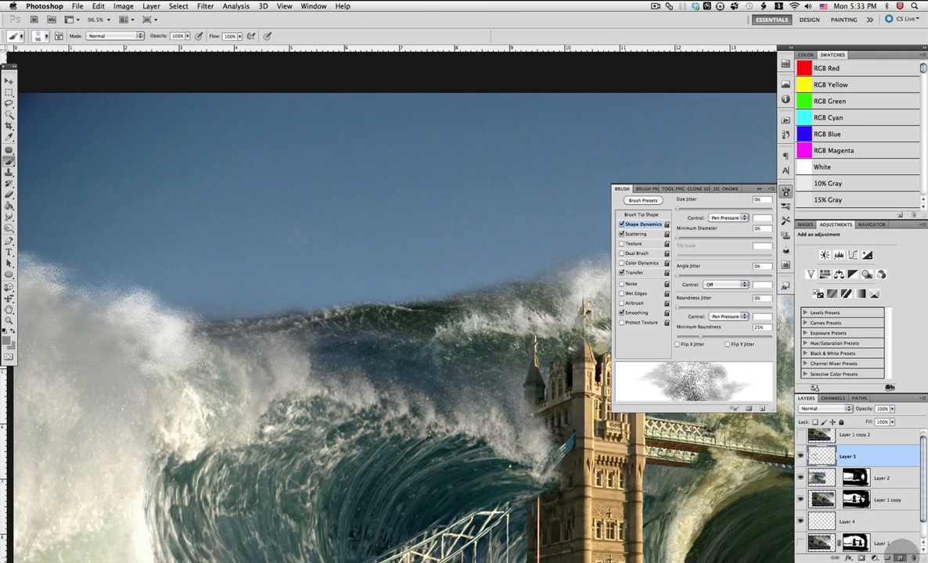
{"action": "key", "text": "super+alt+shift+n"}
{"action": "right_click", "coordinate": [321, 259]}
{"action": "left_click_drag", "start_coordinate": [534, 468], "coordinate": [534, 342]}
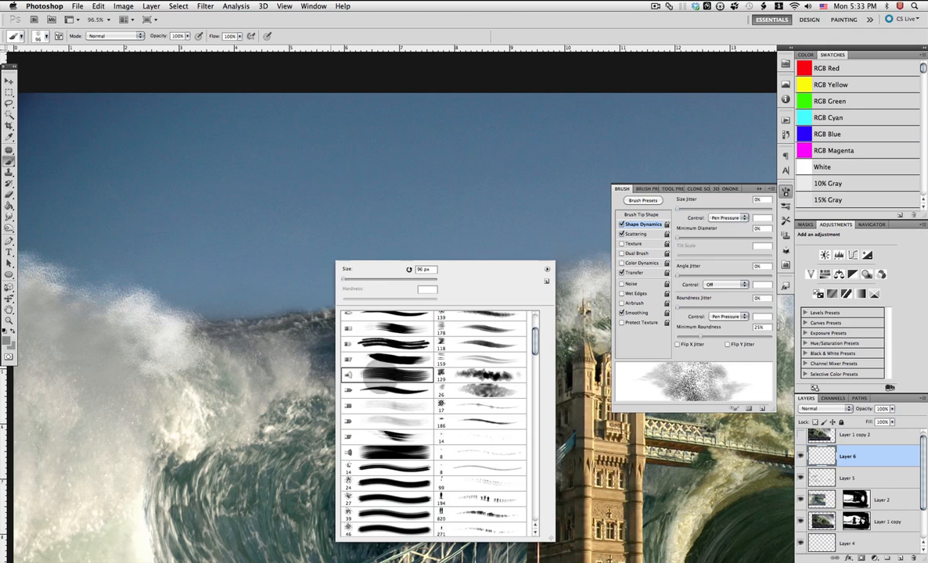
{"action": "left_click", "coordinate": [381, 374]}
Set the bristle brush to 3 px with Shape Dynamics and Transfer enabled, opacity controlled by Pen Pressure
{"action": "left_click", "coordinate": [622, 226]}
{"action": "left_click", "coordinate": [623, 273]}
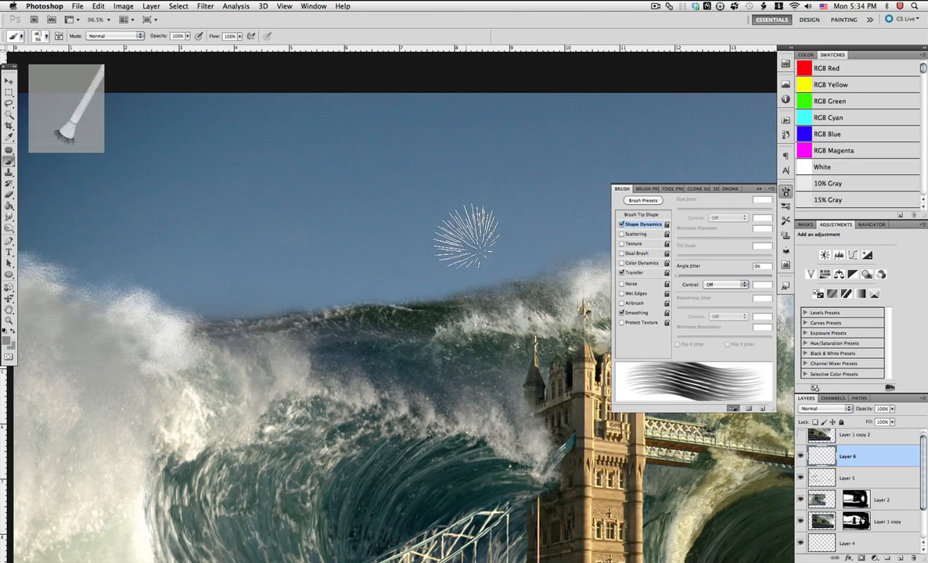
{"action": "right_click", "coordinate": [467, 235]}
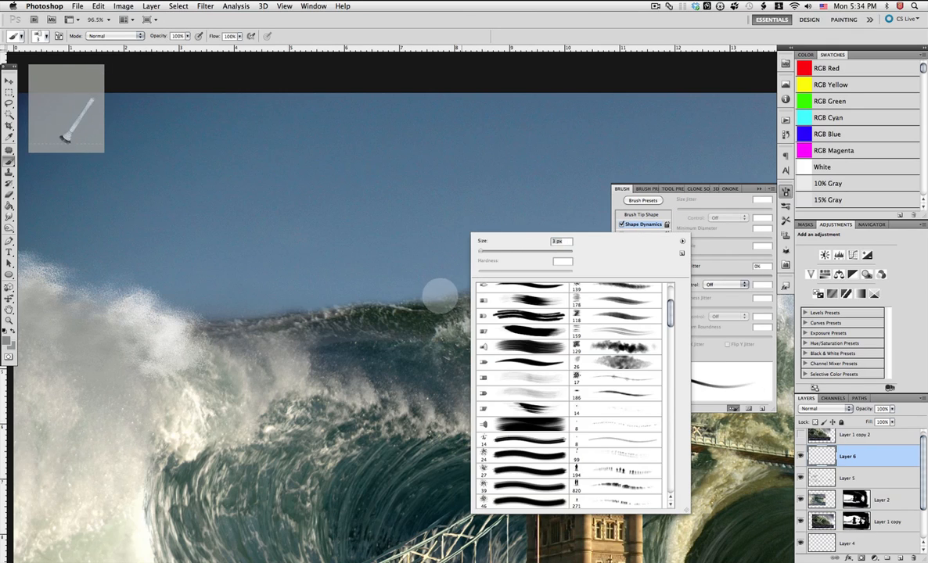
{"action": "left_click", "coordinate": [611, 93]}
{"action": "left_click", "coordinate": [637, 273]}
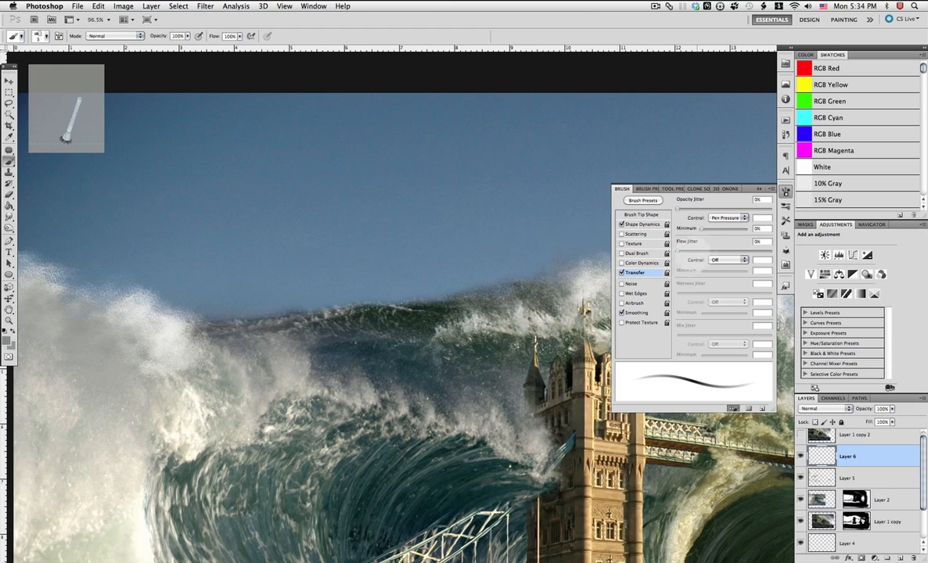
{"action": "left_click", "coordinate": [642, 224]}
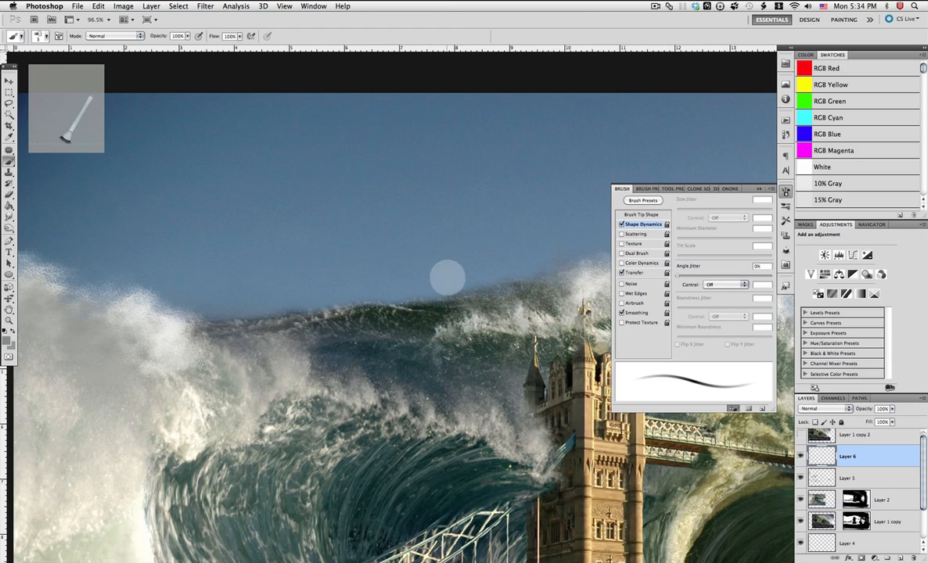
Paint a dark green swell rising above the distant crest beside the near tower using sampled water colour
{"action": "left_click", "coordinate": [436, 300], "text": "alt"}
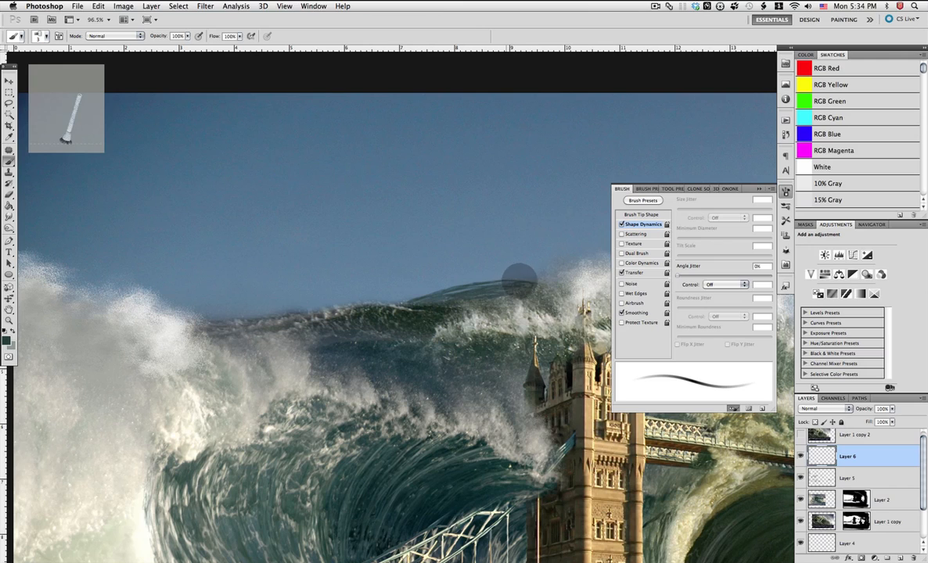
{"action": "right_click", "coordinate": [508, 280]}
{"action": "left_click_drag", "start_coordinate": [505, 296], "coordinate": [507, 296]}
{"action": "left_click", "coordinate": [448, 292]}
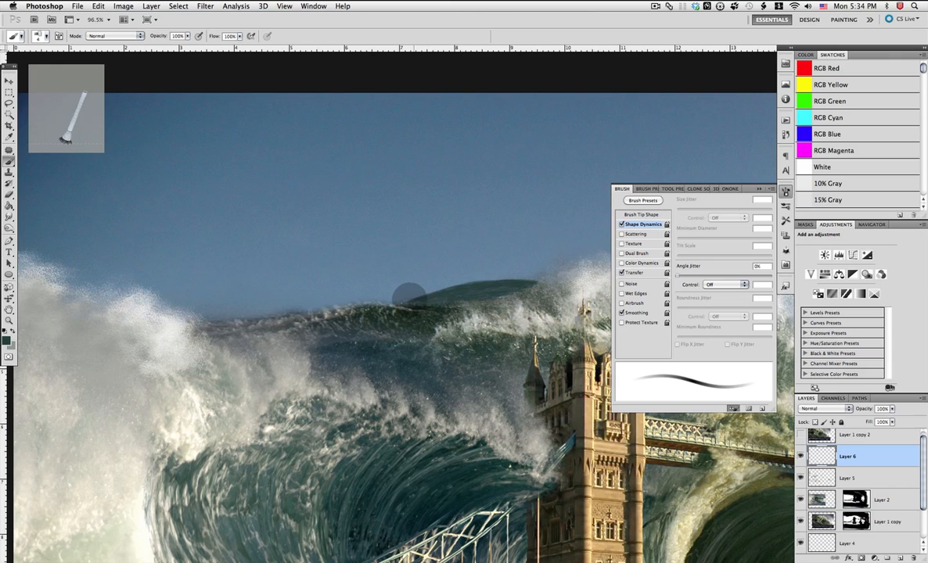
Streak sampled dark water tones along the distant crest near the huge foaming wave
{"action": "left_click", "coordinate": [356, 316], "text": "alt"}
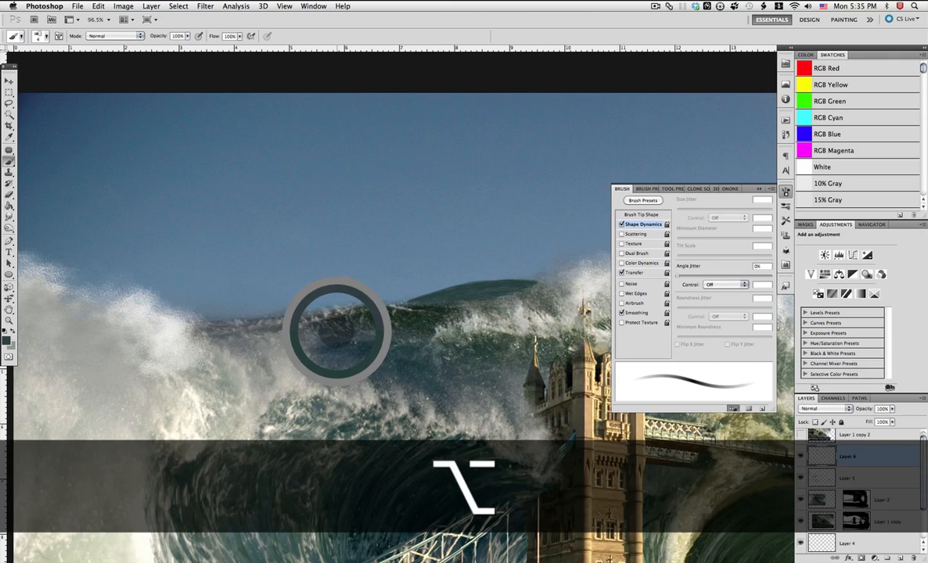
{"action": "mouse_move", "coordinate": [303, 313]}
{"action": "left_mouse_down"}
{"action": "mouse_move", "coordinate": [213, 322]}
{"action": "mouse_move", "coordinate": [281, 313]}
{"action": "left_mouse_up"}
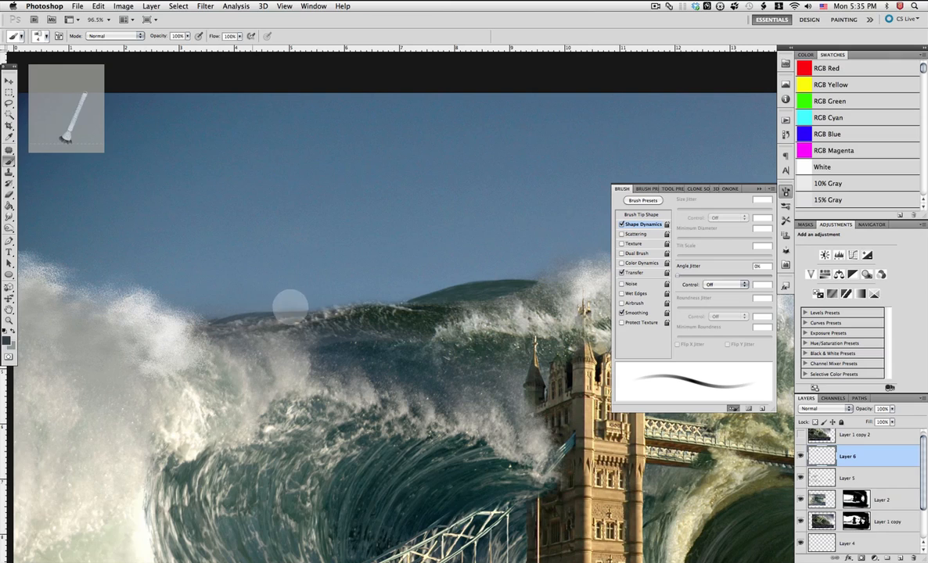
{"action": "key", "text": "alt"}
Paint fine foam streaks in sampled grey and pale tones along the new swell's crest and down its face
{"action": "left_click", "coordinate": [325, 316], "text": "alt"}
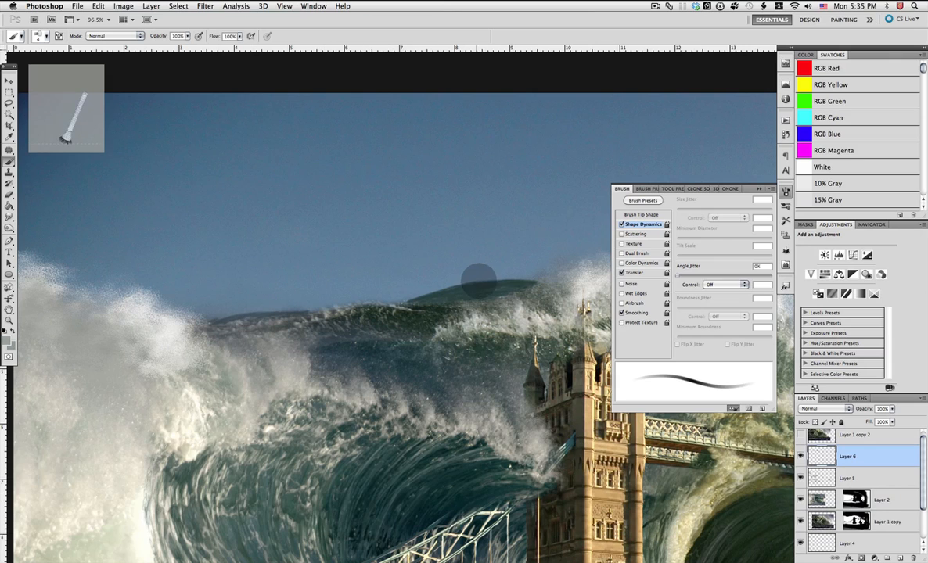
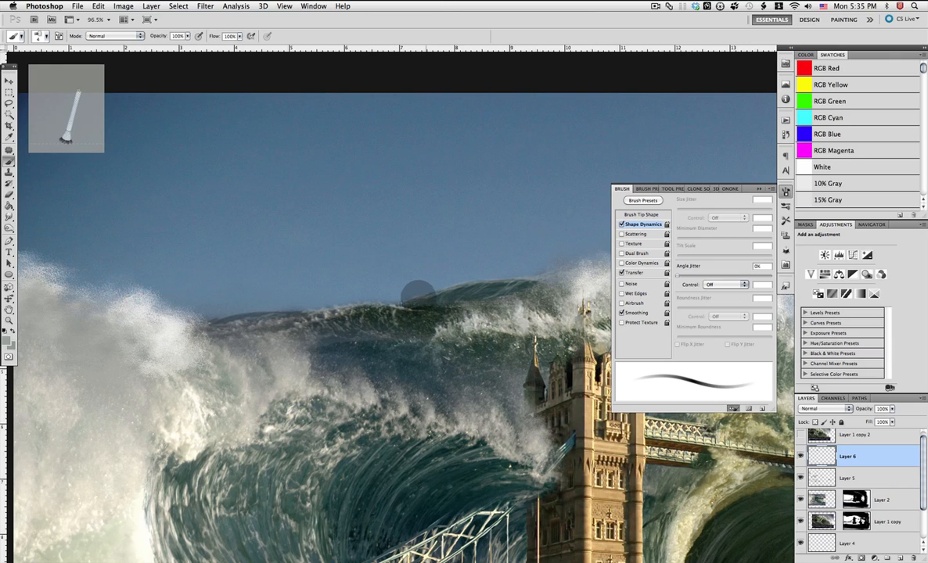
{"action": "left_click", "coordinate": [517, 313], "text": "alt"}
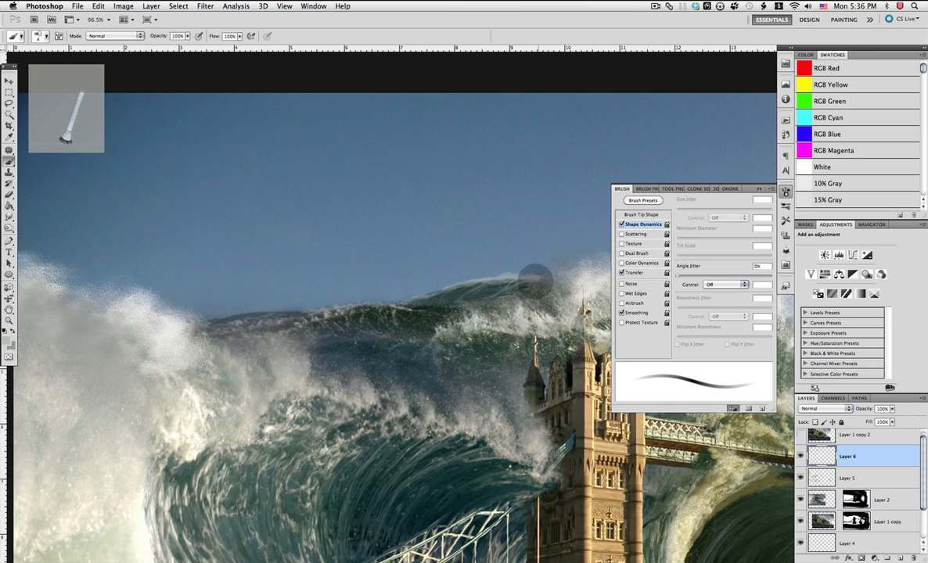
{"action": "key", "text": "z"}
{"action": "right_click", "coordinate": [387, 343]}
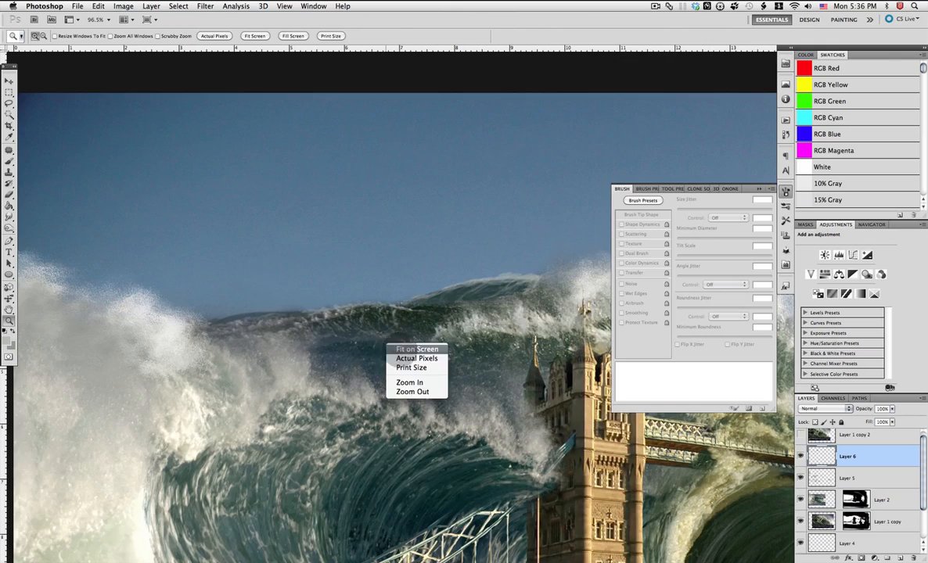
{"action": "left_click", "coordinate": [397, 348]}
{"action": "left_click_drag", "start_coordinate": [473, 303], "coordinate": [458, 325]}
{"action": "left_click_drag", "start_coordinate": [348, 148], "coordinate": [196, 252]}
{"action": "left_click", "coordinate": [9, 160]}
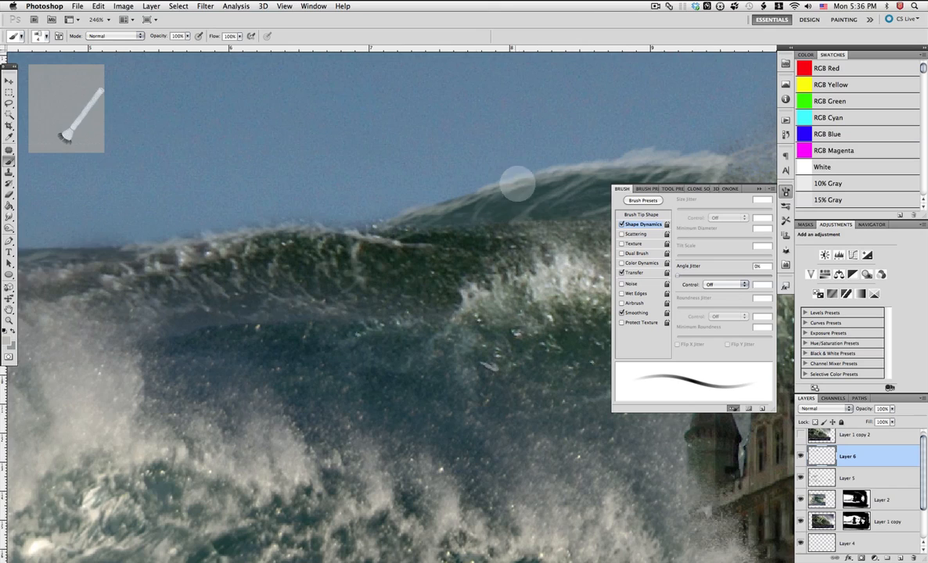
{"action": "left_click_drag", "start_coordinate": [524, 197], "coordinate": [421, 214]}
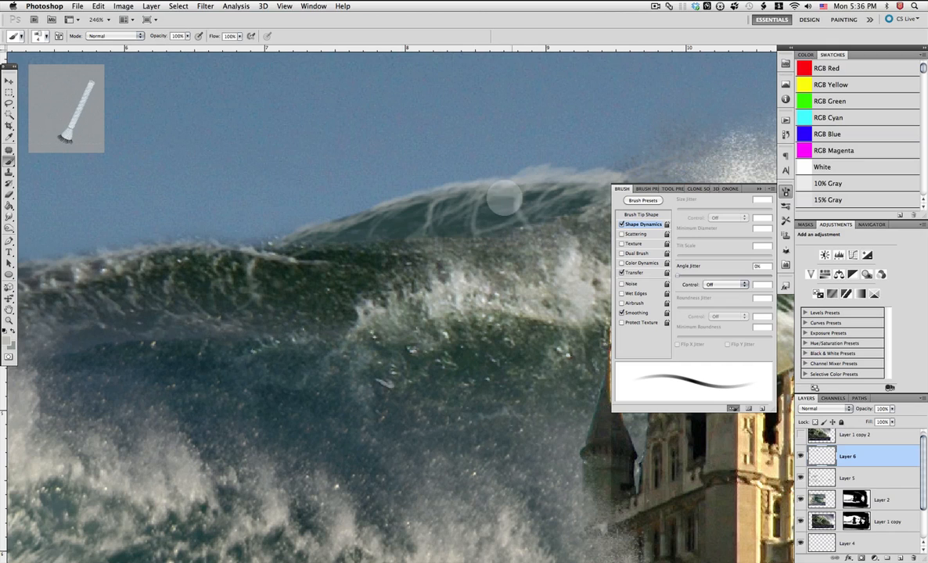
Tone down the streaks on the swell's face with sampled dark green and build pale foam over its peak
{"action": "left_click", "coordinate": [417, 210], "text": "alt"}
{"action": "mouse_move", "coordinate": [417, 210]}
{"action": "left_mouse_down"}
{"action": "mouse_move", "coordinate": [409, 233]}
{"action": "mouse_move", "coordinate": [409, 201]}
{"action": "mouse_move", "coordinate": [420, 194]}
{"action": "mouse_move", "coordinate": [411, 197]}
{"action": "mouse_move", "coordinate": [431, 220]}
{"action": "mouse_move", "coordinate": [461, 201]}
{"action": "mouse_move", "coordinate": [442, 223]}
{"action": "mouse_move", "coordinate": [496, 195]}
{"action": "mouse_move", "coordinate": [484, 224]}
{"action": "mouse_move", "coordinate": [502, 226]}
{"action": "mouse_move", "coordinate": [519, 192]}
{"action": "mouse_move", "coordinate": [539, 196]}
{"action": "mouse_move", "coordinate": [509, 219]}
{"action": "mouse_move", "coordinate": [570, 190]}
{"action": "mouse_move", "coordinate": [556, 184]}
{"action": "mouse_move", "coordinate": [562, 177]}
{"action": "mouse_move", "coordinate": [552, 182]}
{"action": "mouse_move", "coordinate": [579, 178]}
{"action": "mouse_move", "coordinate": [532, 183]}
{"action": "mouse_move", "coordinate": [577, 185]}
{"action": "mouse_move", "coordinate": [520, 203]}
{"action": "mouse_move", "coordinate": [358, 221]}
{"action": "left_mouse_up"}
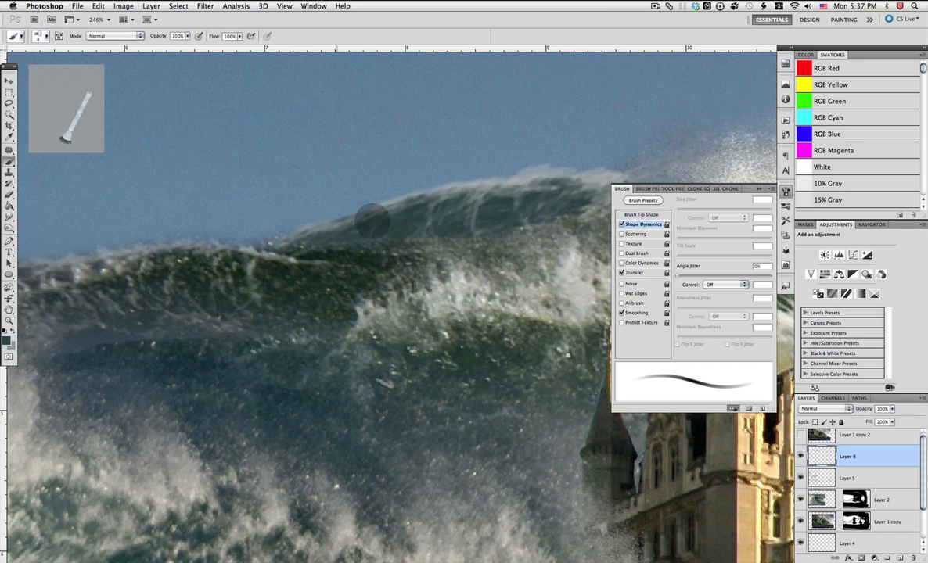
{"action": "left_click", "coordinate": [426, 279], "text": "alt"}
{"action": "mouse_move", "coordinate": [533, 176]}
{"action": "left_mouse_down"}
{"action": "mouse_move", "coordinate": [614, 169]}
{"action": "mouse_move", "coordinate": [526, 169]}
{"action": "left_mouse_up"}
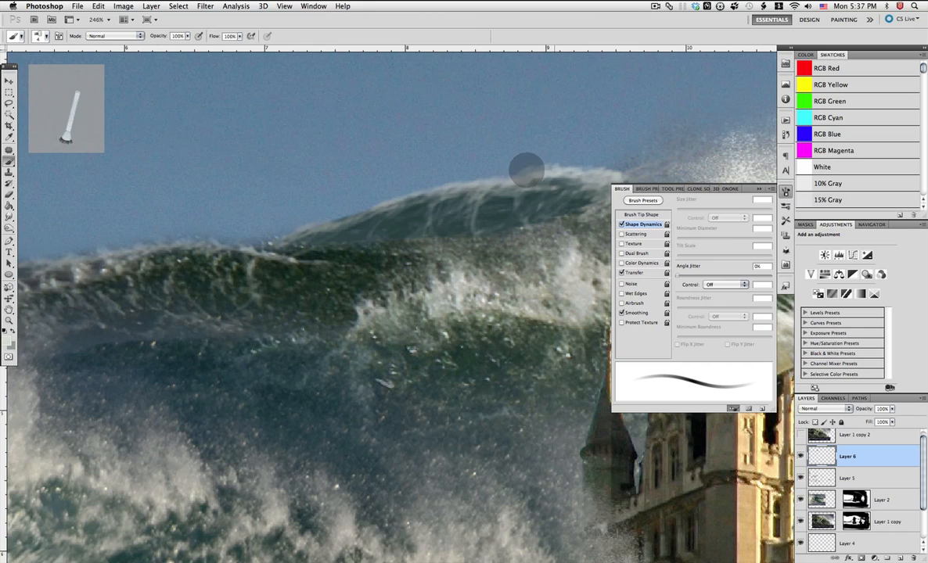
{"action": "mouse_move", "coordinate": [471, 181]}
{"action": "left_mouse_down"}
{"action": "mouse_move", "coordinate": [549, 161]}
{"action": "mouse_move", "coordinate": [557, 192]}
{"action": "left_mouse_up"}
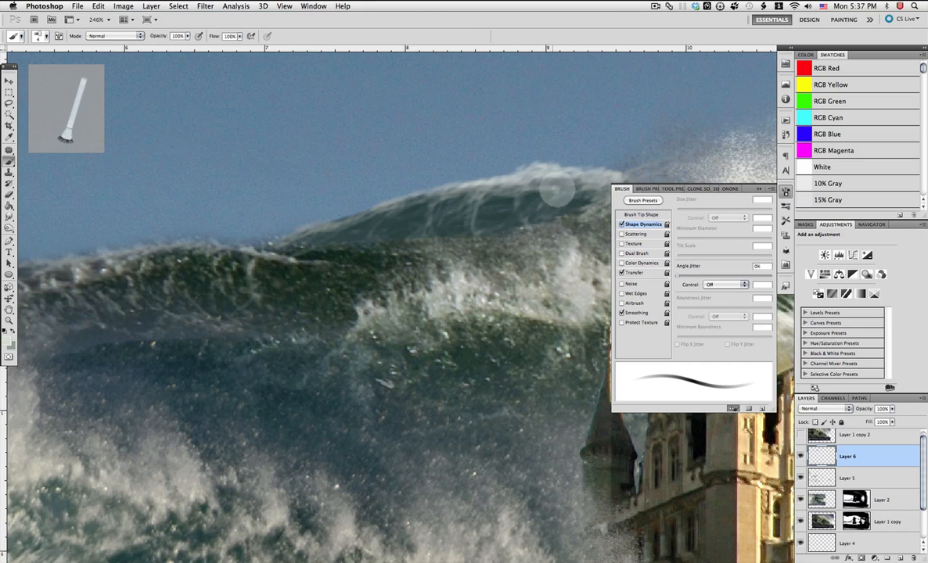
Darken the swell's face beneath the foam crest and towards its tapered end with sampled shadow colours
{"action": "left_click", "coordinate": [491, 218], "text": "alt"}
{"action": "left_click_drag", "start_coordinate": [478, 193], "coordinate": [498, 190]}
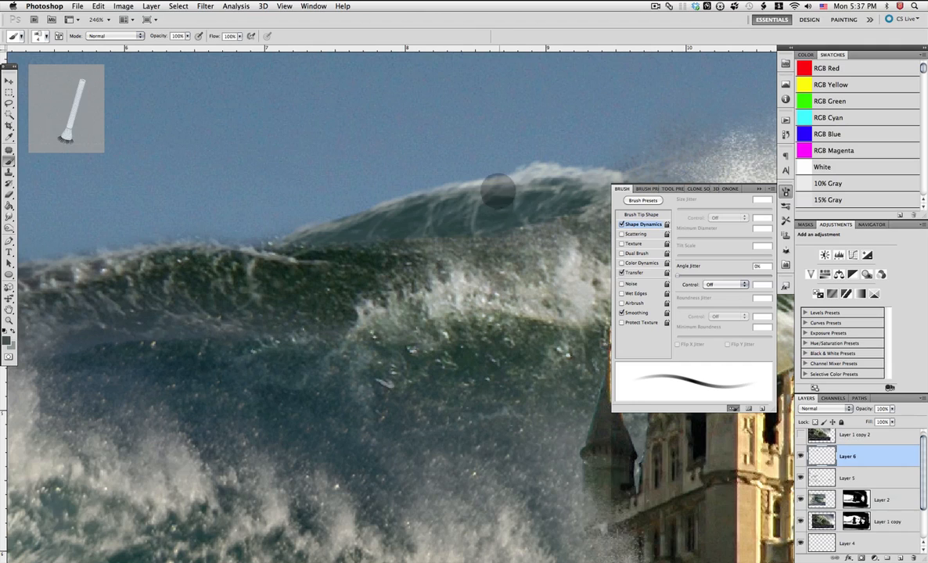
{"action": "key", "text": "alt"}
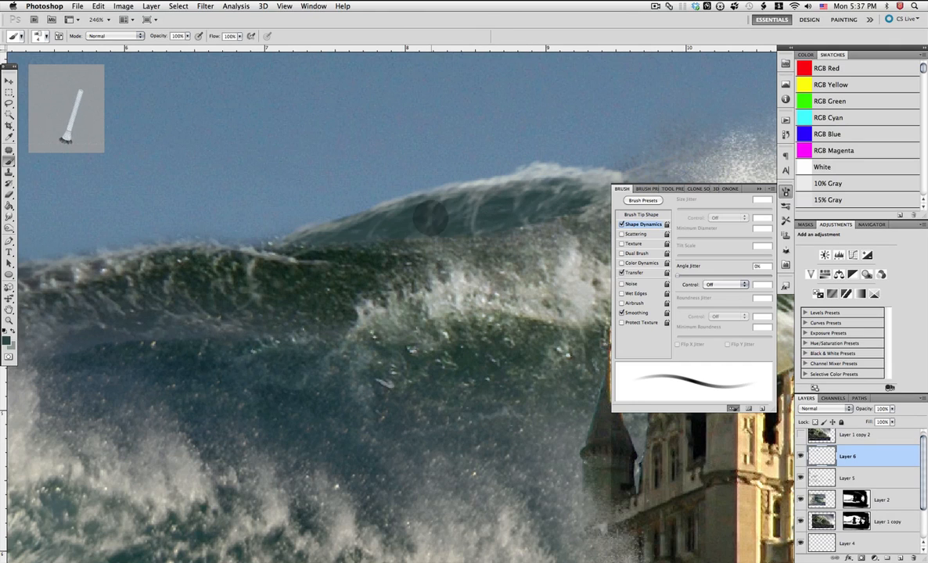
{"action": "mouse_move", "coordinate": [356, 214]}
{"action": "left_mouse_down"}
{"action": "mouse_move", "coordinate": [305, 233]}
{"action": "mouse_move", "coordinate": [322, 235]}
{"action": "left_mouse_up"}
Paint sampled dark teal streaks over the river below the near tower's pier with a slightly larger bristle brush
{"action": "key", "text": "z"}
{"action": "right_click", "coordinate": [303, 315]}
{"action": "left_click", "coordinate": [328, 323]}
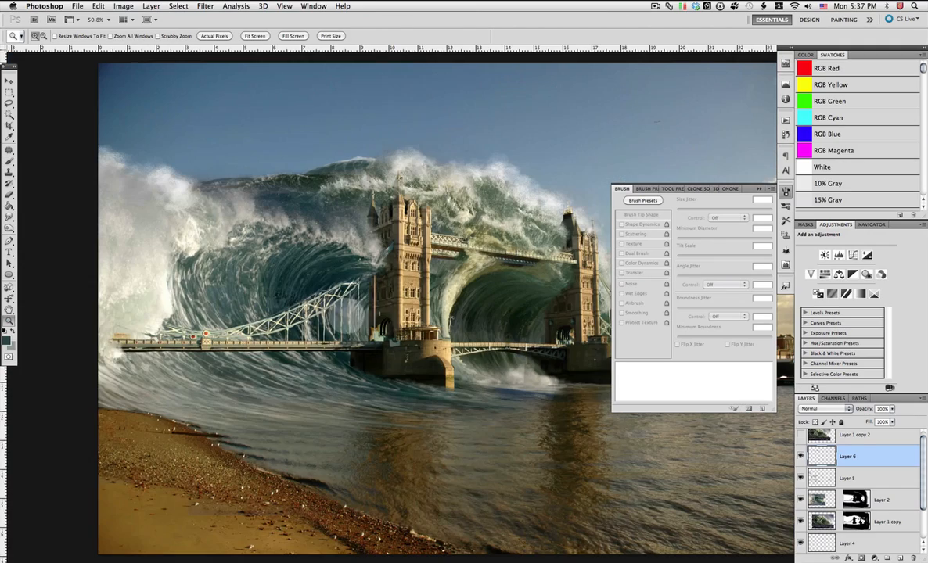
{"action": "scroll", "coordinate": [362, 317], "scroll_direction": "right", "scroll_amount": 8}
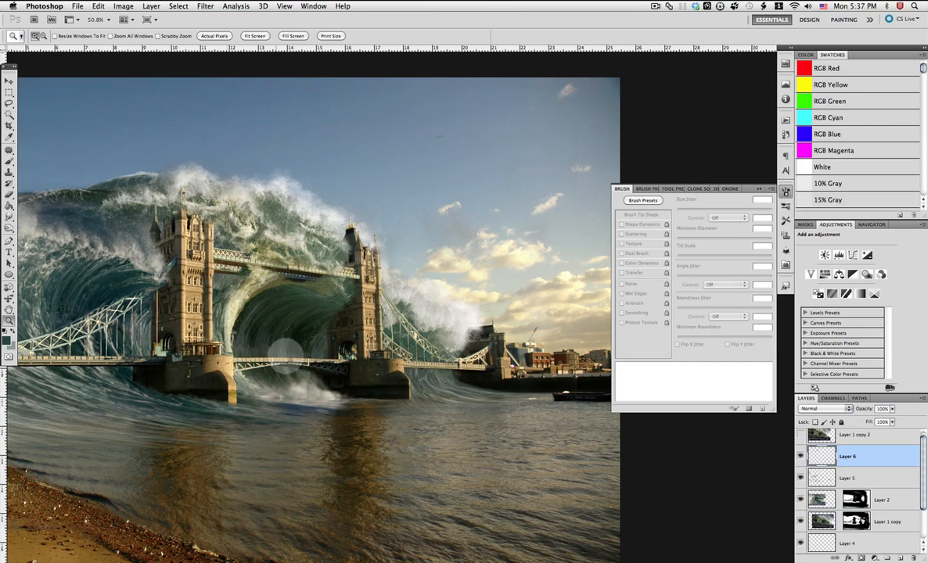
{"action": "left_click_drag", "start_coordinate": [86, 308], "coordinate": [440, 471]}
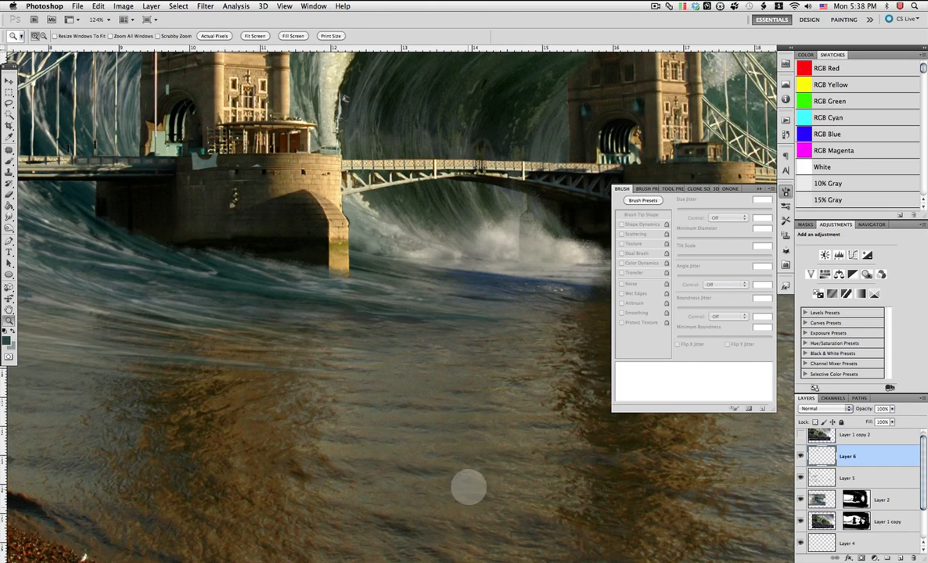
{"action": "key", "text": "b"}
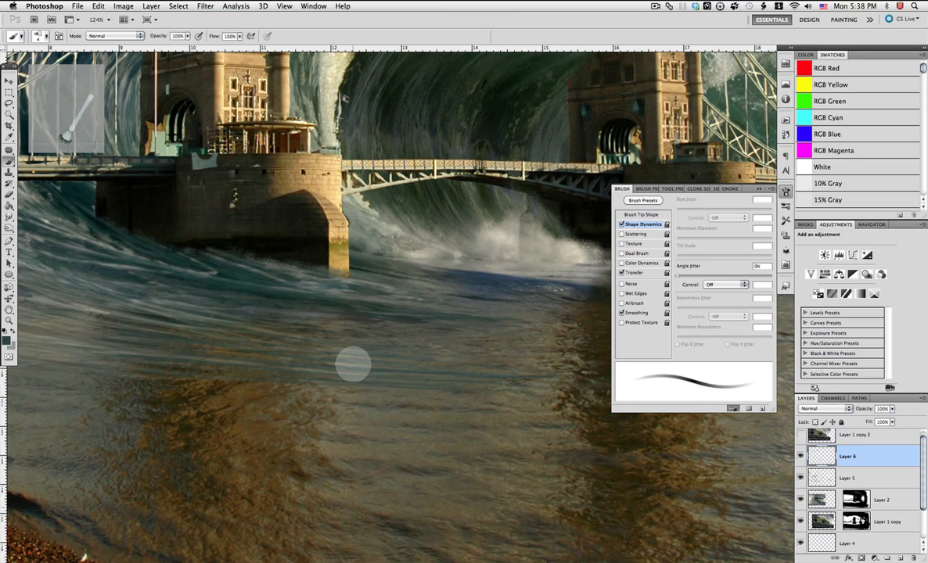
{"action": "right_click", "coordinate": [353, 365]}
{"action": "key", "text": "Return"}
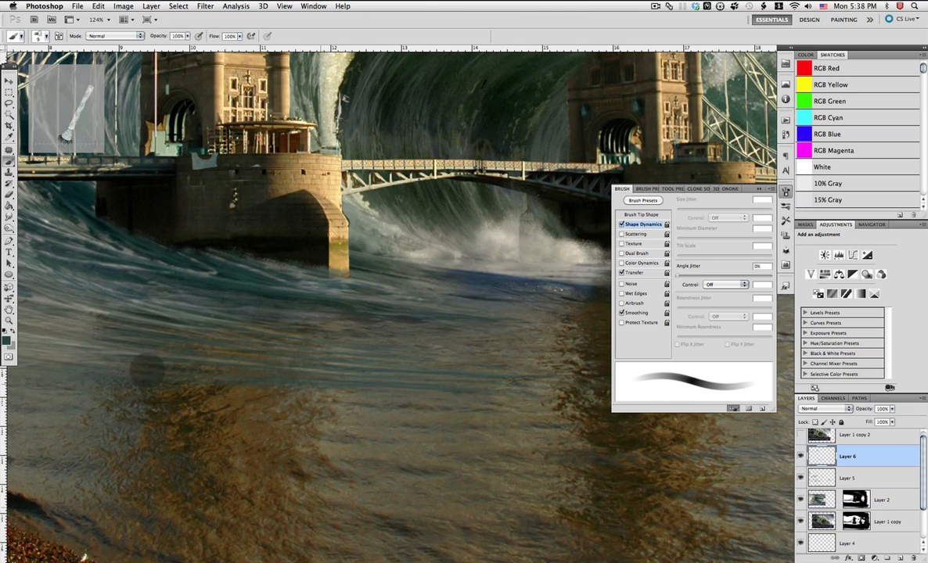
Blend the wave's lower edge into the near tower's reflection using streaks of sampled darker water tones
{"action": "key", "text": "alt"}
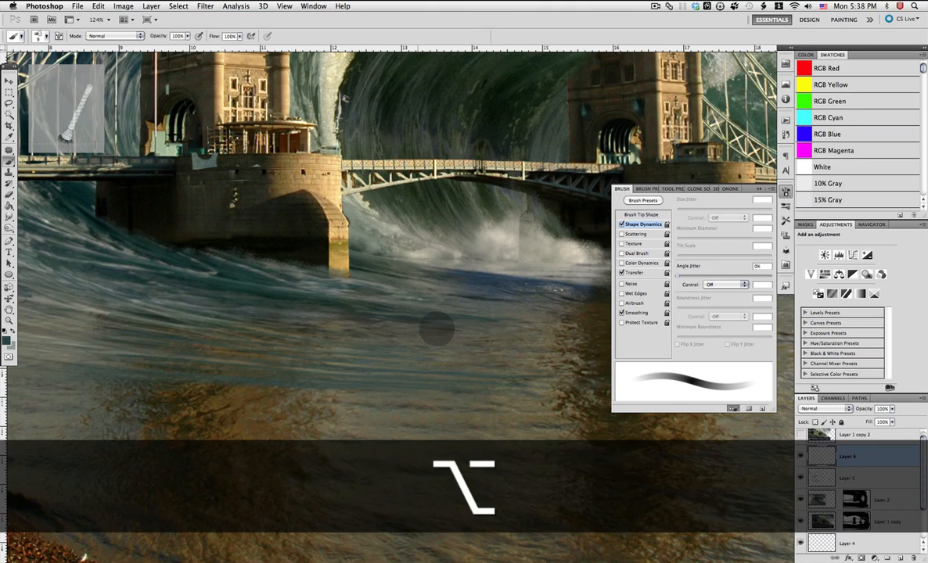
{"action": "left_click", "coordinate": [376, 297], "text": "alt"}
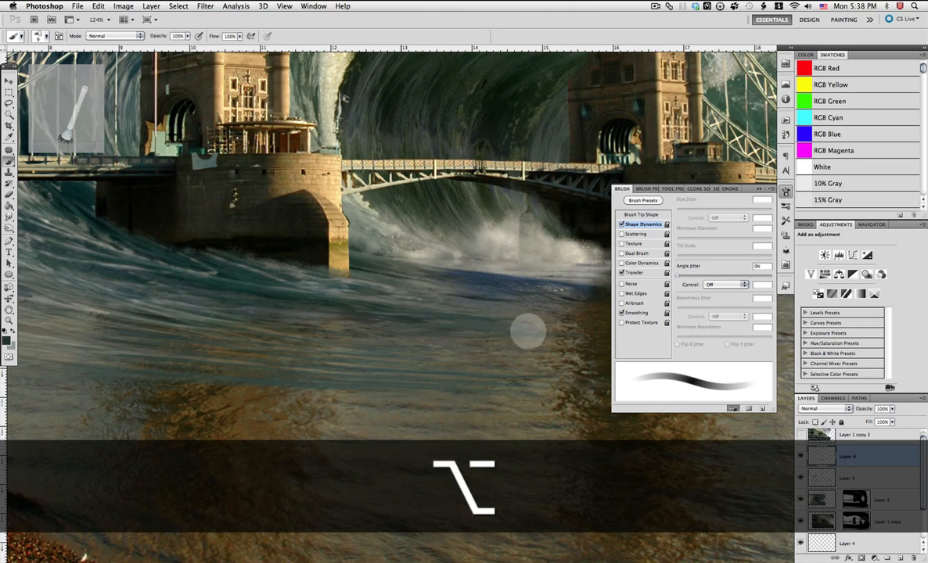
{"action": "key", "text": "alt"}
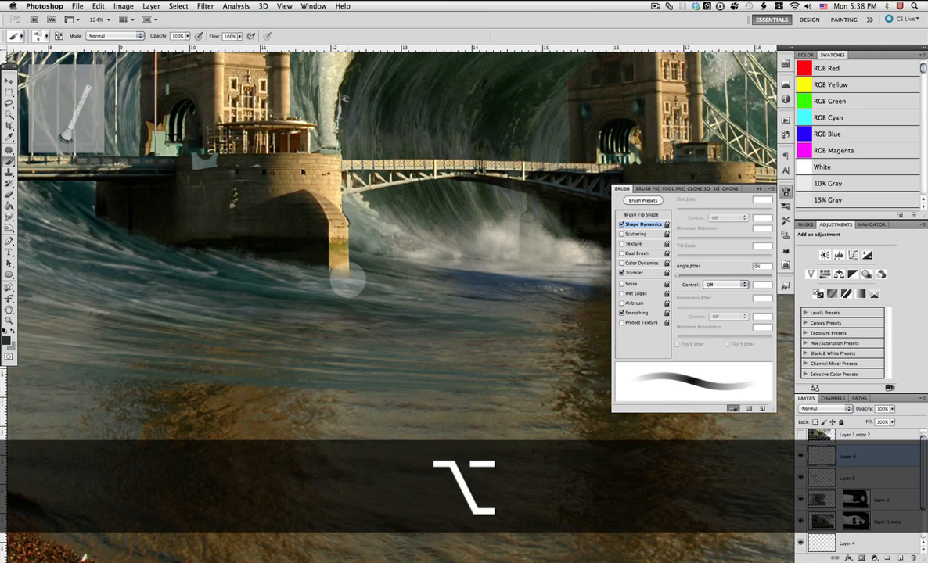
{"action": "scroll", "coordinate": [440, 392], "scroll_direction": "left", "scroll_amount": 5}
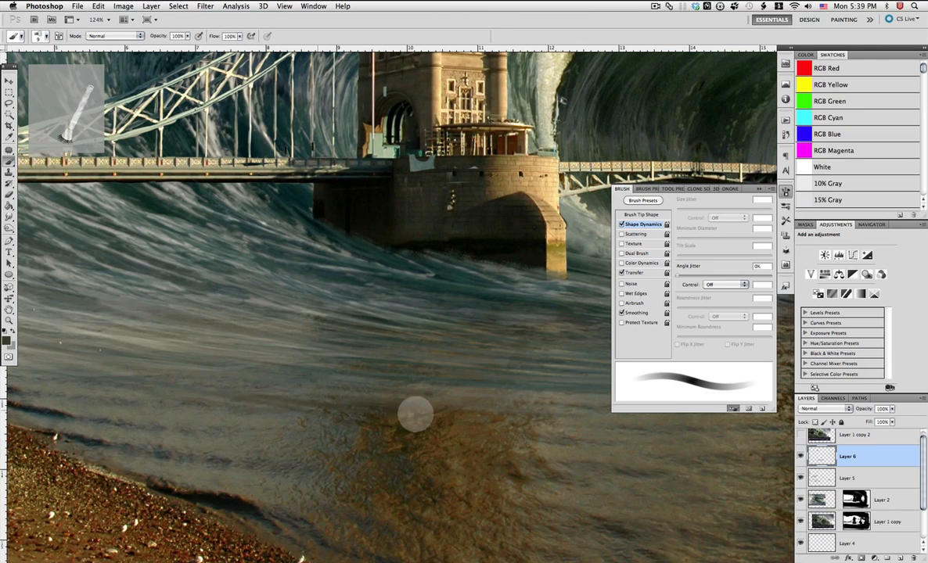
Cover the blue patch of water beneath the splash between the piers with sampled surrounding water and foam colours
{"action": "scroll", "coordinate": [182, 340], "scroll_direction": "right", "scroll_amount": 7}
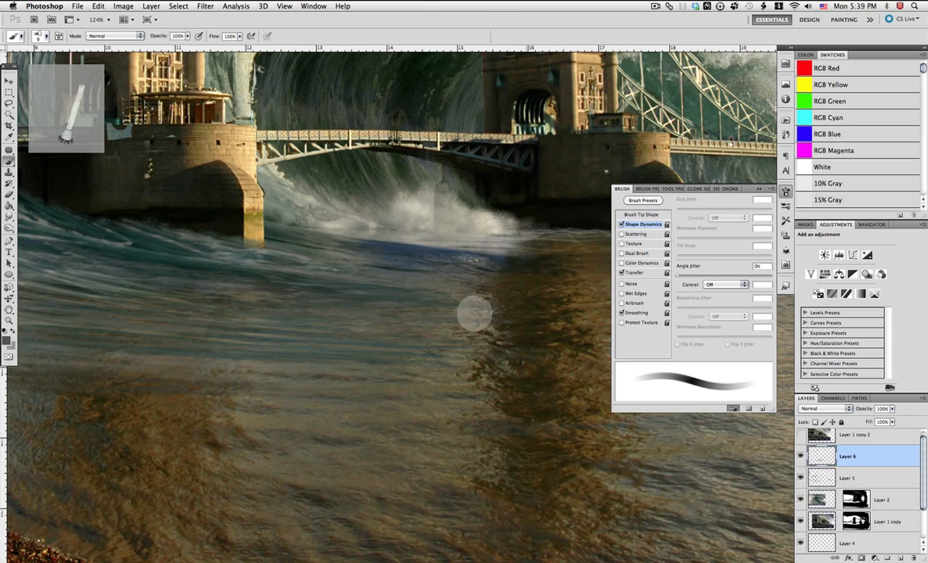
{"action": "left_click", "coordinate": [440, 291], "text": "alt"}
{"action": "mouse_move", "coordinate": [467, 241]}
{"action": "left_mouse_down"}
{"action": "mouse_move", "coordinate": [503, 257]}
{"action": "mouse_move", "coordinate": [364, 227]}
{"action": "mouse_move", "coordinate": [513, 249]}
{"action": "left_mouse_up"}
{"action": "left_click", "coordinate": [329, 227], "text": "alt"}
{"action": "left_click", "coordinate": [499, 253], "text": "alt"}
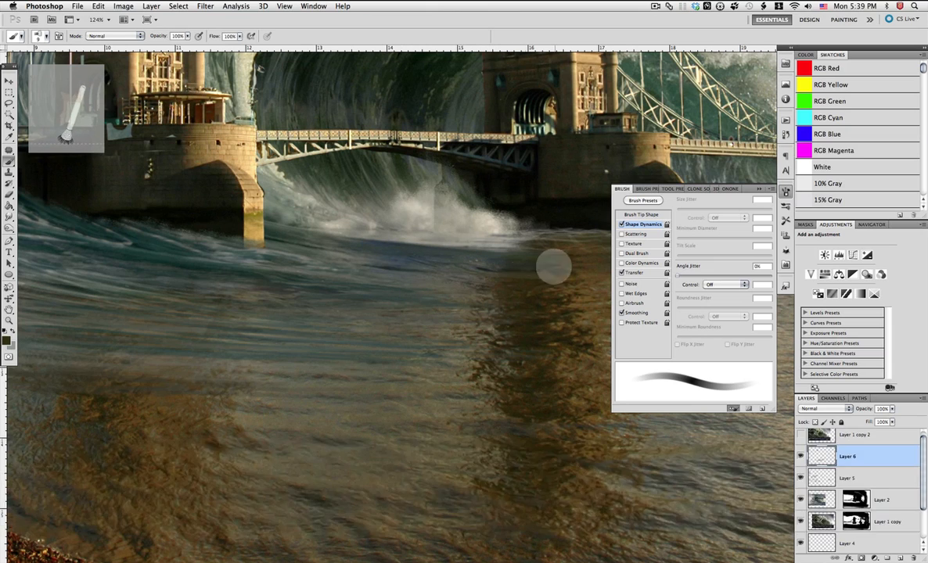
Blend the water's edge between the white splash and the far tower's pier with sampled foam and dark water tones
{"action": "left_click", "coordinate": [335, 252], "text": "alt"}
{"action": "left_click_drag", "start_coordinate": [442, 249], "coordinate": [364, 252]}
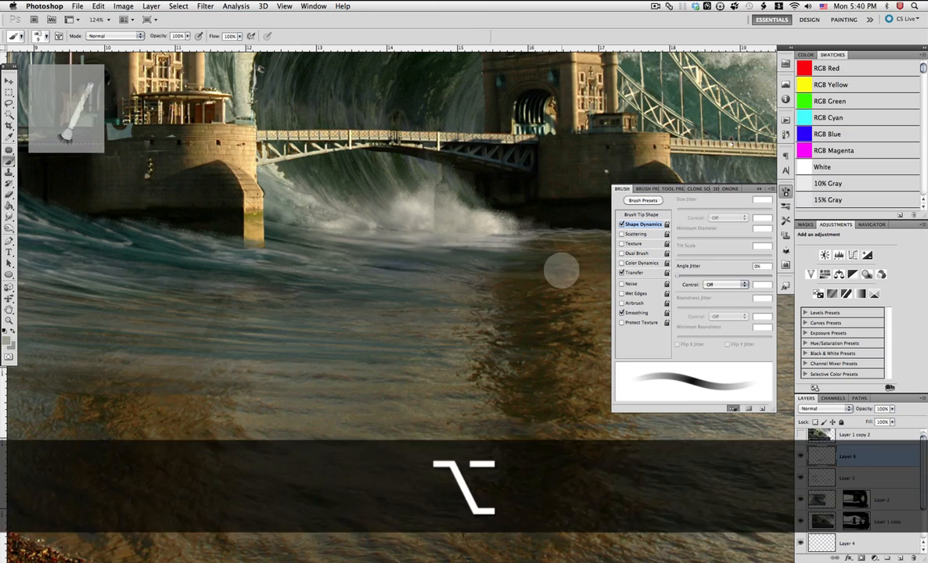
{"action": "left_click_drag", "start_coordinate": [551, 263], "coordinate": [422, 294]}
{"action": "left_click", "coordinate": [330, 215], "text": "alt"}
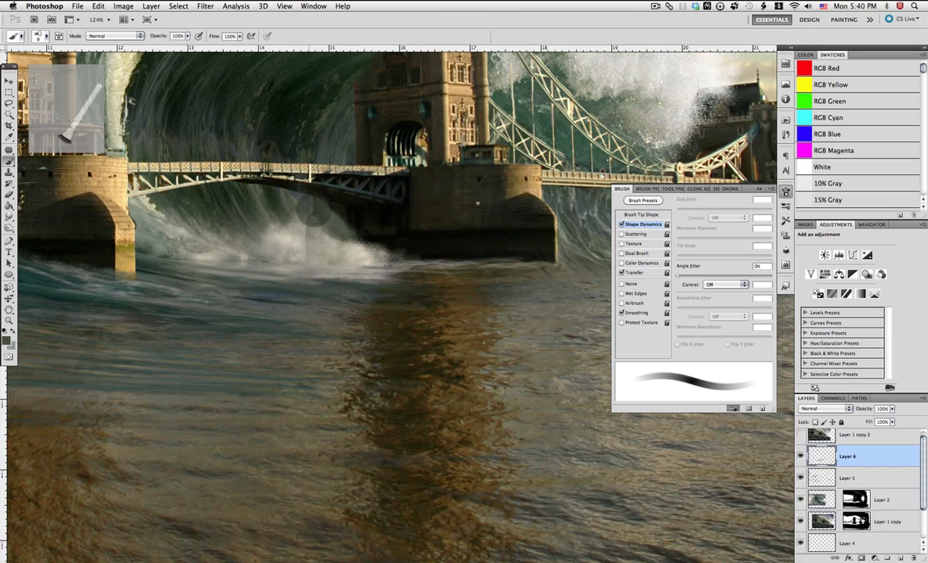
{"action": "left_click", "coordinate": [272, 196], "text": "alt"}
{"action": "left_click", "coordinate": [314, 281], "text": "alt"}
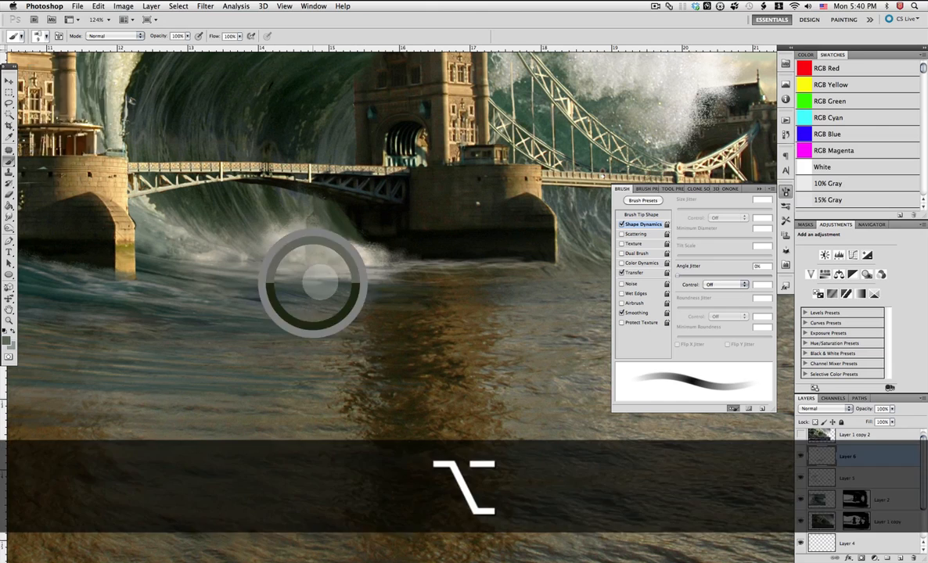
{"action": "left_click_drag", "start_coordinate": [418, 280], "coordinate": [365, 281]}
{"action": "left_click_drag", "start_coordinate": [458, 268], "coordinate": [284, 265]}
Brush sampled water tones over the upper part of the far tower's reflection to merge it with the wave
{"action": "left_click", "coordinate": [320, 327], "text": "alt"}
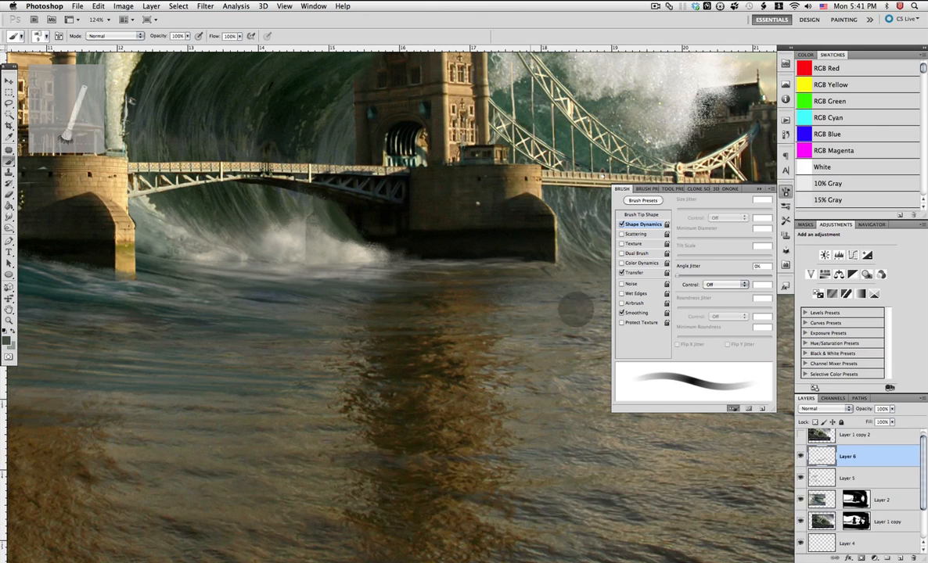
{"action": "left_click", "coordinate": [389, 321], "text": "alt"}
{"action": "mouse_move", "coordinate": [438, 302]}
{"action": "left_mouse_down"}
{"action": "mouse_move", "coordinate": [323, 315]}
{"action": "mouse_move", "coordinate": [433, 315]}
{"action": "left_mouse_up"}
{"action": "left_click", "coordinate": [240, 297], "text": "alt"}
{"action": "left_click_drag", "start_coordinate": [498, 299], "coordinate": [465, 337]}
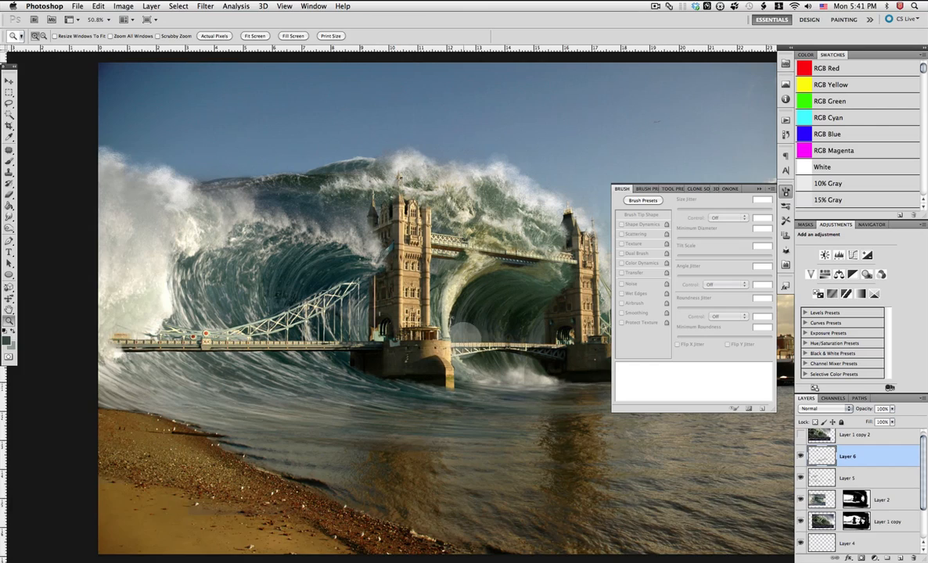
Paint long sampled water streaks across the river from the shoreline towards the far tower's reflection
{"action": "key", "text": "b"}
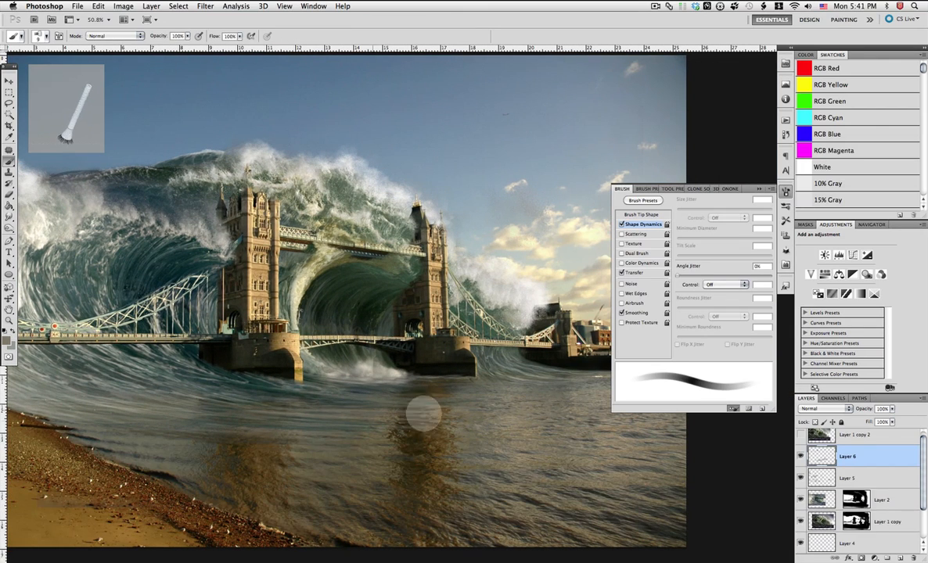
{"action": "left_click", "coordinate": [167, 437], "text": "alt"}
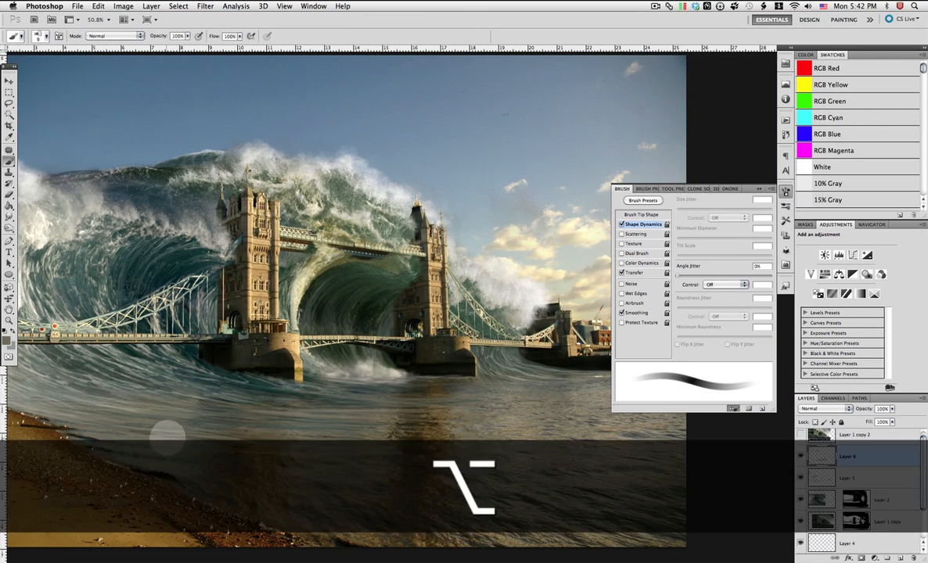
{"action": "left_click_drag", "start_coordinate": [300, 451], "coordinate": [110, 428]}
{"action": "left_click", "coordinate": [264, 445], "text": "alt"}
{"action": "mouse_move", "coordinate": [264, 446]}
{"action": "left_mouse_down"}
{"action": "mouse_move", "coordinate": [196, 437]}
{"action": "mouse_move", "coordinate": [285, 438]}
{"action": "mouse_move", "coordinate": [231, 449]}
{"action": "left_mouse_up"}
{"action": "left_click", "coordinate": [177, 441], "text": "alt"}
{"action": "left_click", "coordinate": [313, 454], "text": "alt"}
{"action": "mouse_move", "coordinate": [176, 441]}
{"action": "left_mouse_down"}
{"action": "mouse_move", "coordinate": [266, 452]}
{"action": "mouse_move", "coordinate": [478, 410]}
{"action": "left_mouse_up"}
{"action": "left_click", "coordinate": [453, 421], "text": "alt"}
Streak the water above and between the two tower reflections with sampled lighter and darker river tones
{"action": "mouse_move", "coordinate": [221, 409]}
{"action": "left_mouse_down"}
{"action": "mouse_move", "coordinate": [487, 432]}
{"action": "mouse_move", "coordinate": [416, 433]}
{"action": "left_mouse_up"}
{"action": "left_click", "coordinate": [226, 402], "text": "alt"}
{"action": "left_click_drag", "start_coordinate": [338, 420], "coordinate": [206, 415]}
{"action": "mouse_move", "coordinate": [312, 442]}
{"action": "left_mouse_down"}
{"action": "mouse_move", "coordinate": [246, 455]}
{"action": "mouse_move", "coordinate": [120, 441]}
{"action": "left_mouse_up"}
{"action": "left_click", "coordinate": [368, 438], "text": "alt"}
{"action": "left_click_drag", "start_coordinate": [383, 430], "coordinate": [442, 411]}
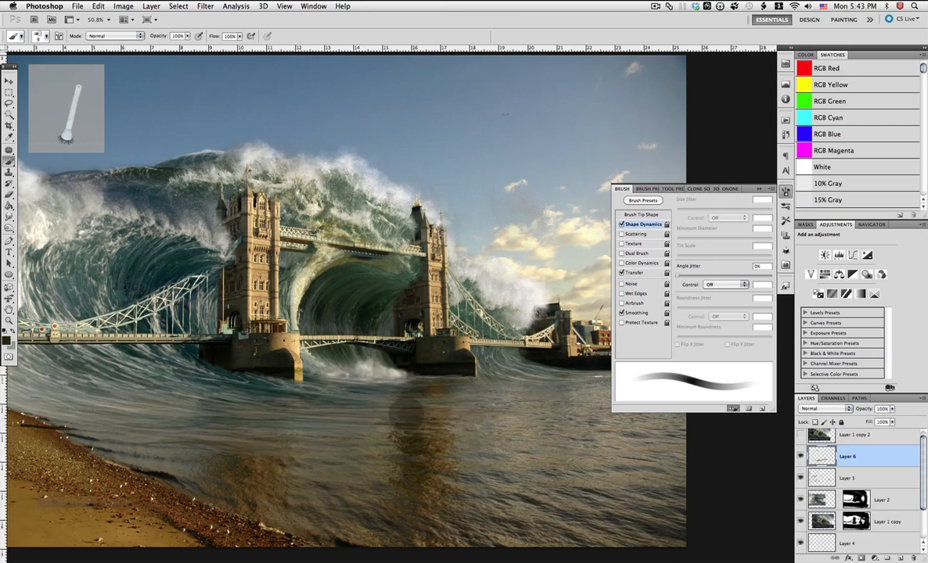
Add sampled light streaks to the swell below the roadway and near the near tower's pier
{"action": "scroll", "coordinate": [469, 375], "scroll_direction": "right", "scroll_amount": 5}
{"action": "left_click", "coordinate": [308, 358], "text": "alt"}
{"action": "mouse_move", "coordinate": [302, 356]}
{"action": "left_mouse_down"}
{"action": "mouse_move", "coordinate": [345, 377]}
{"action": "mouse_move", "coordinate": [332, 358]}
{"action": "mouse_move", "coordinate": [395, 359]}
{"action": "left_mouse_up"}
{"action": "left_click_drag", "start_coordinate": [226, 363], "coordinate": [210, 363]}
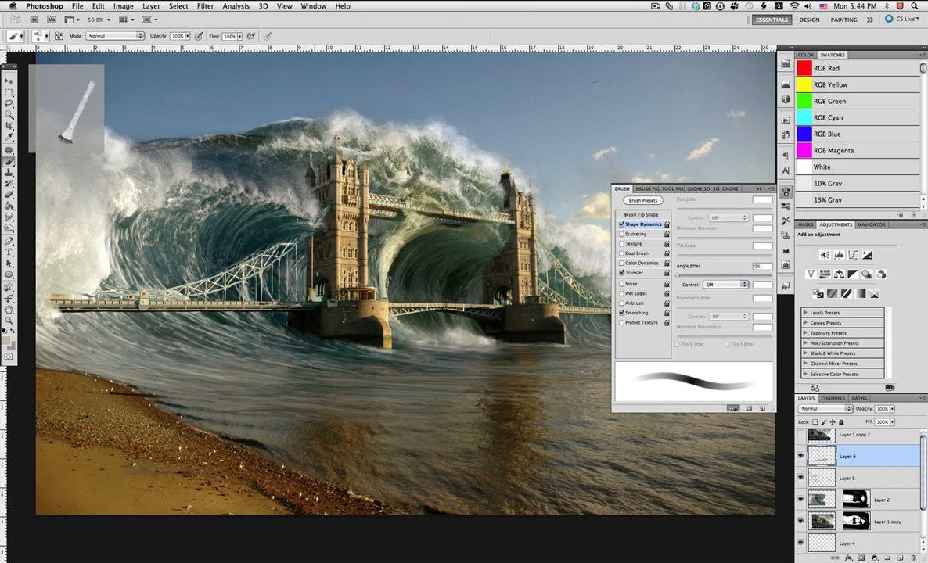
{"action": "left_click", "coordinate": [56, 284], "text": "alt"}
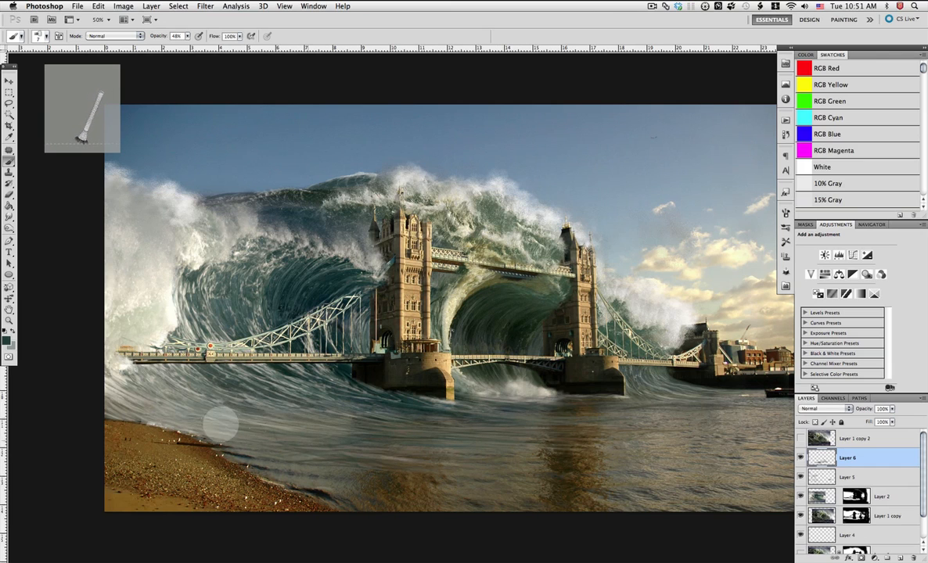
Layer sampled light and dark water streaks between the shoreline and the top of the near tower's reflection
{"action": "key", "text": "alt"}
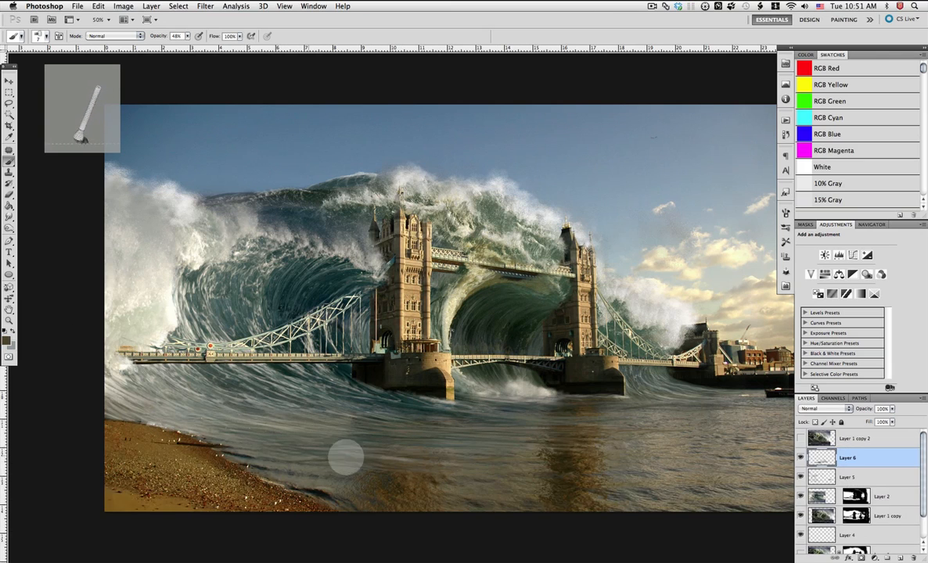
{"action": "left_click", "coordinate": [253, 418], "text": "alt"}
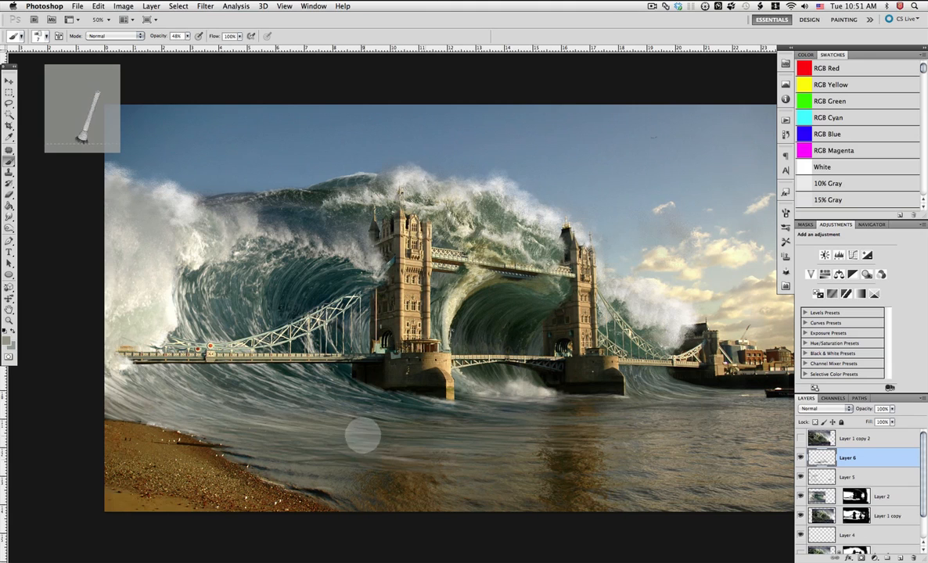
{"action": "left_click", "coordinate": [334, 459], "text": "alt"}
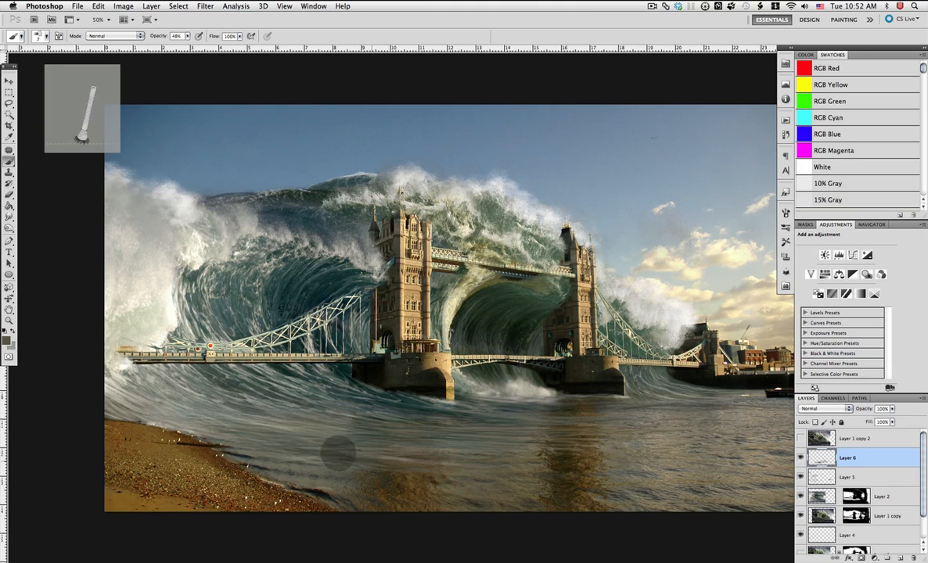
{"action": "mouse_move", "coordinate": [358, 456]}
{"action": "left_mouse_down"}
{"action": "mouse_move", "coordinate": [307, 432]}
{"action": "mouse_move", "coordinate": [360, 463]}
{"action": "mouse_move", "coordinate": [408, 439]}
{"action": "left_mouse_up"}
{"action": "left_click", "coordinate": [384, 465], "text": "alt"}
{"action": "left_click", "coordinate": [401, 462], "text": "alt"}
{"action": "left_click_drag", "start_coordinate": [330, 451], "coordinate": [401, 455]}
{"action": "left_click", "coordinate": [320, 456], "text": "alt"}
{"action": "mouse_move", "coordinate": [325, 448]}
{"action": "left_mouse_down"}
{"action": "mouse_move", "coordinate": [298, 441]}
{"action": "mouse_move", "coordinate": [362, 437]}
{"action": "mouse_move", "coordinate": [282, 447]}
{"action": "mouse_move", "coordinate": [398, 452]}
{"action": "left_mouse_up"}
Paint finer sampled streaks along the swell from the beach to the water below the bridge with a smaller brush
{"action": "key", "text": "bracketleft"}
{"action": "key", "text": "bracketleft"}
{"action": "key", "text": "bracketleft"}
{"action": "left_click", "coordinate": [348, 415], "text": "alt"}
{"action": "right_click", "coordinate": [337, 447]}
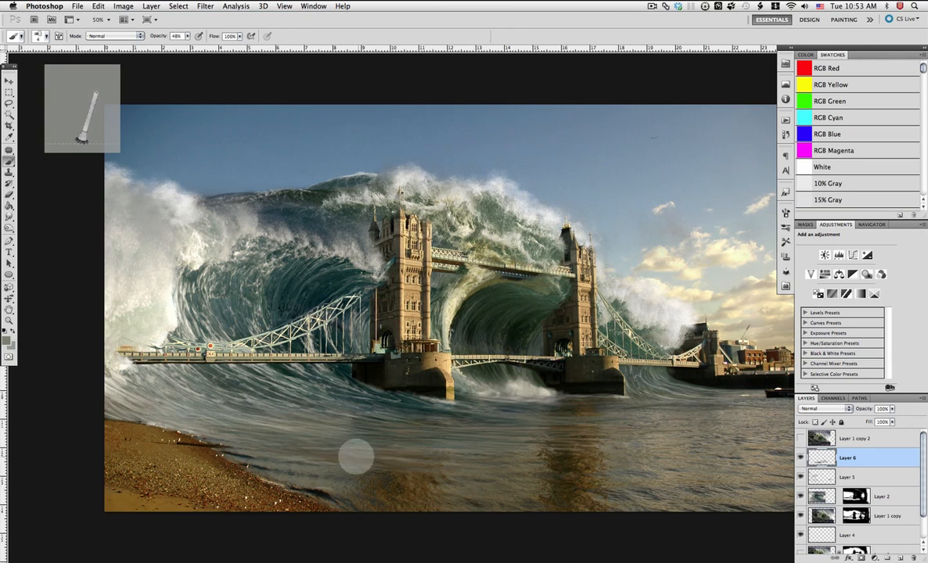
{"action": "left_click_drag", "start_coordinate": [297, 454], "coordinate": [199, 427]}
{"action": "left_click_drag", "start_coordinate": [437, 438], "coordinate": [287, 427]}
{"action": "left_click_drag", "start_coordinate": [436, 433], "coordinate": [477, 408]}
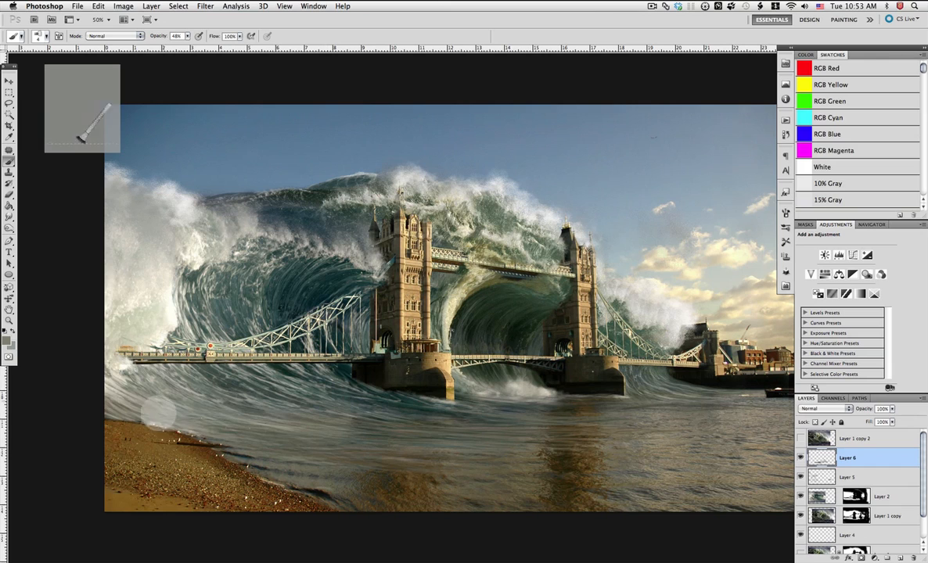
{"action": "left_click_drag", "start_coordinate": [205, 416], "coordinate": [301, 440]}
Darken the water between the beach and the near tower's reflection with sampled brown reflection colours
{"action": "left_click", "coordinate": [377, 470], "text": "alt"}
{"action": "mouse_move", "coordinate": [351, 461]}
{"action": "left_mouse_down"}
{"action": "mouse_move", "coordinate": [377, 467]}
{"action": "mouse_move", "coordinate": [280, 450]}
{"action": "left_mouse_up"}
{"action": "left_click", "coordinate": [422, 477], "text": "alt"}
{"action": "left_click_drag", "start_coordinate": [358, 463], "coordinate": [415, 474]}
{"action": "left_click_drag", "start_coordinate": [421, 477], "coordinate": [309, 455]}
{"action": "left_click", "coordinate": [424, 475], "text": "alt"}
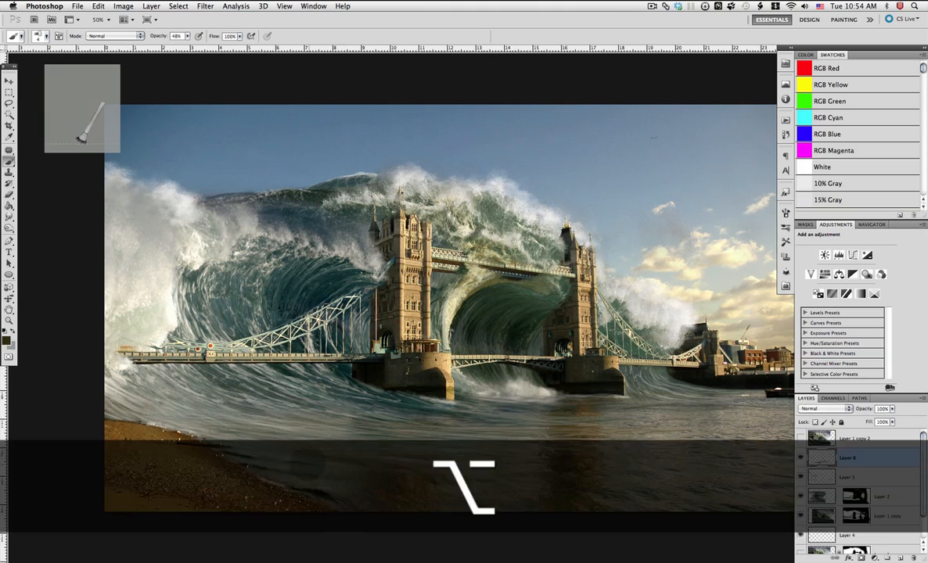
{"action": "left_click", "coordinate": [451, 395], "text": "alt"}
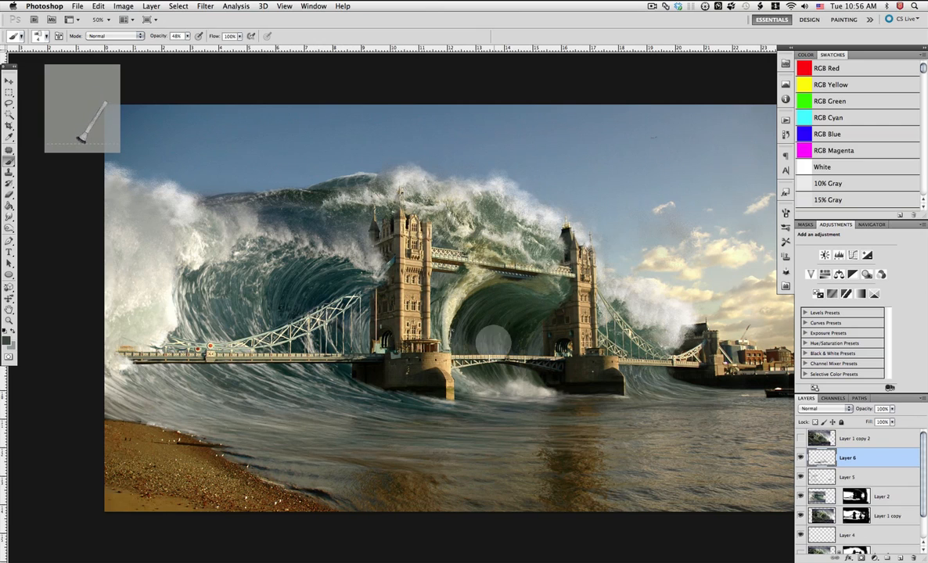
Paint sampled dark teal streaks down the curling face of the large wave behind the suspension span
{"action": "left_click", "coordinate": [296, 296], "text": "alt"}
{"action": "mouse_move", "coordinate": [235, 260]}
{"action": "left_mouse_down"}
{"action": "mouse_move", "coordinate": [244, 293]}
{"action": "mouse_move", "coordinate": [224, 305]}
{"action": "left_mouse_up"}
{"action": "left_click_drag", "start_coordinate": [208, 257], "coordinate": [223, 311]}
{"action": "mouse_move", "coordinate": [230, 240]}
{"action": "left_mouse_down"}
{"action": "mouse_move", "coordinate": [205, 315]}
{"action": "mouse_move", "coordinate": [220, 344]}
{"action": "left_mouse_up"}
{"action": "left_click_drag", "start_coordinate": [182, 269], "coordinate": [175, 352]}
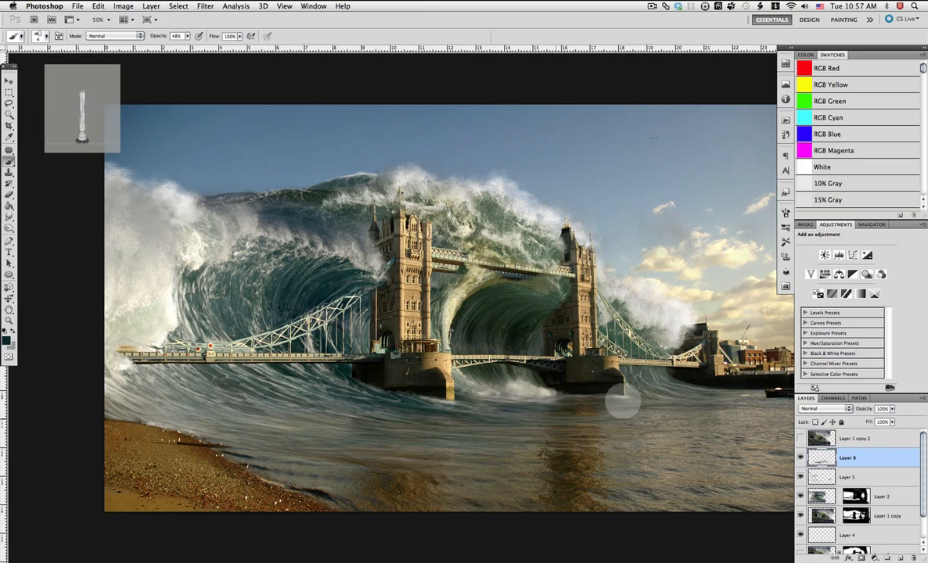
{"action": "left_click", "coordinate": [561, 419], "text": "alt"}
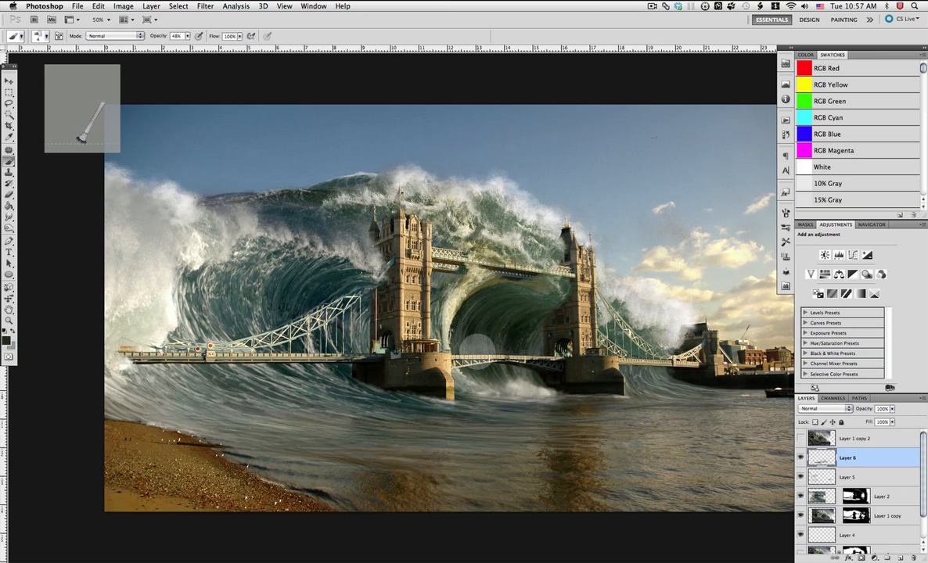
Add a Black & White adjustment layer above Layer 6 with Reds 51, Yellows 46, Greens 43 and Cyans 67
{"action": "key", "text": "Tab"}
{"action": "key", "text": "Tab"}
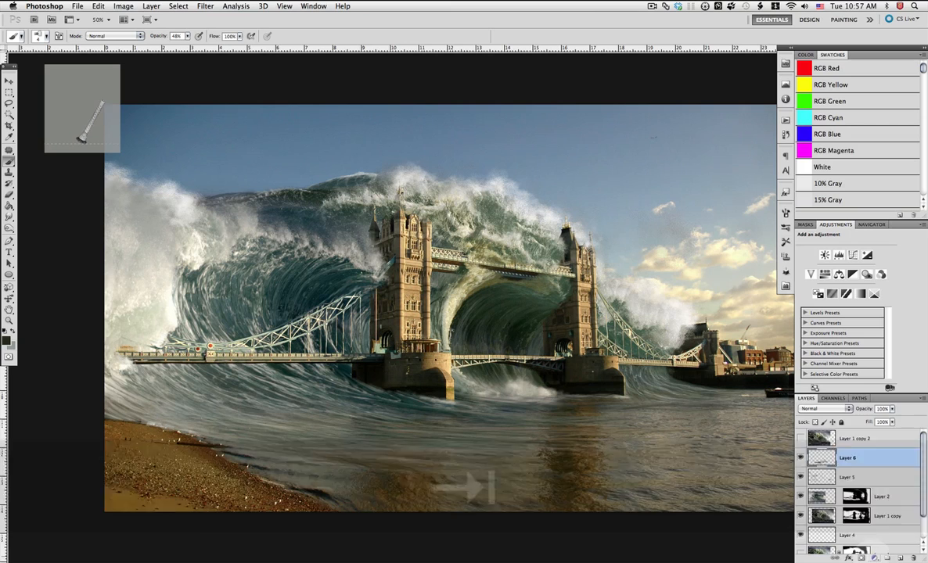
{"action": "left_click", "coordinate": [874, 558]}
{"action": "left_click", "coordinate": [867, 462]}
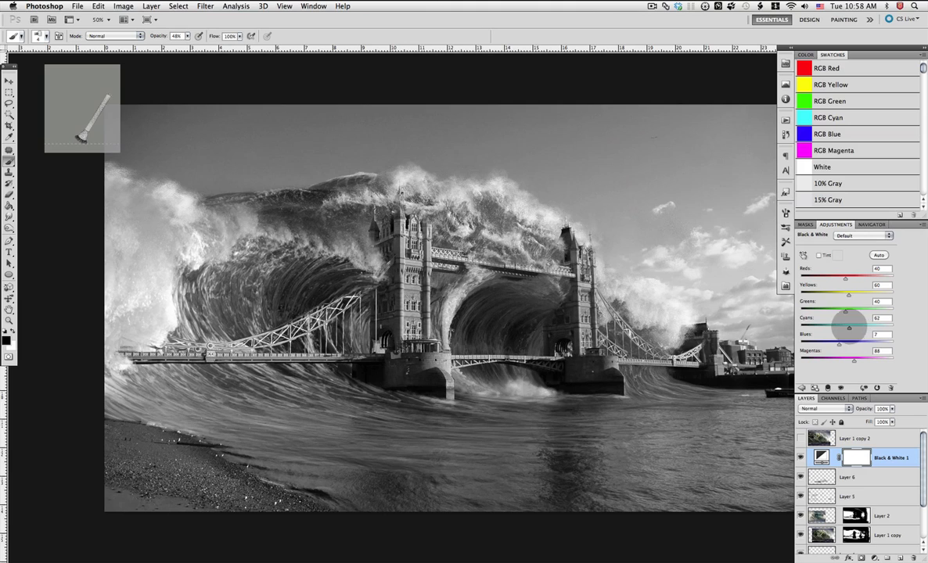
{"action": "left_click_drag", "start_coordinate": [846, 327], "coordinate": [845, 327]}
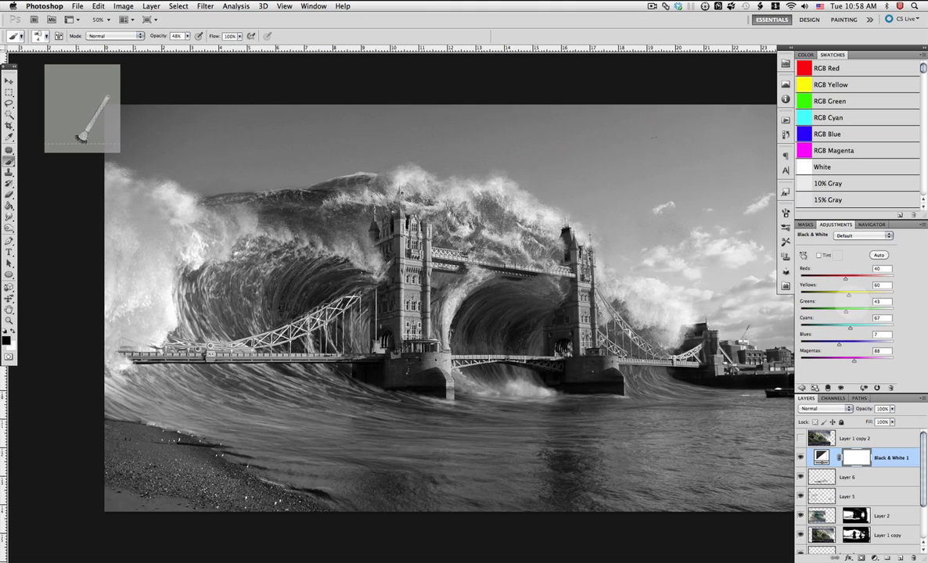
{"action": "mouse_move", "coordinate": [848, 294]}
{"action": "left_mouse_down"}
{"action": "mouse_move", "coordinate": [839, 292]}
{"action": "mouse_move", "coordinate": [846, 278]}
{"action": "left_mouse_up"}
Try the Overlay blend mode on the Black & White adjustment layer, and set it to Multiply instead
{"action": "left_click", "coordinate": [821, 409]}
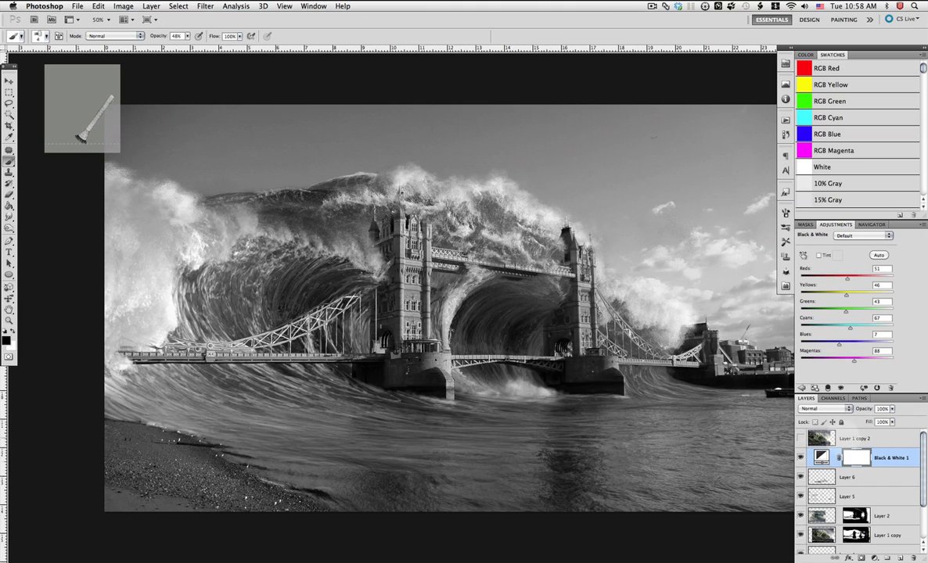
{"action": "left_click", "coordinate": [809, 502]}
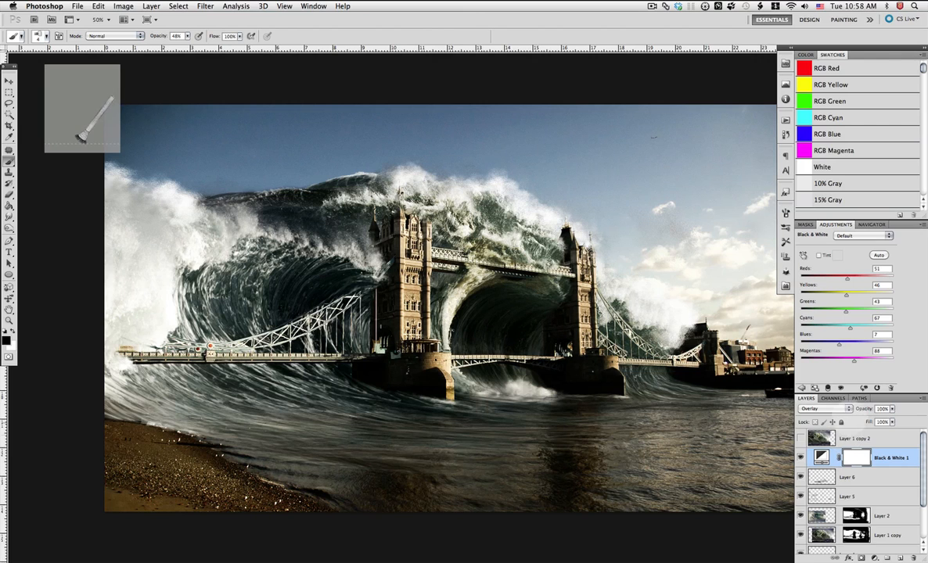
{"action": "left_click", "coordinate": [822, 408]}
{"action": "left_click", "coordinate": [821, 341]}
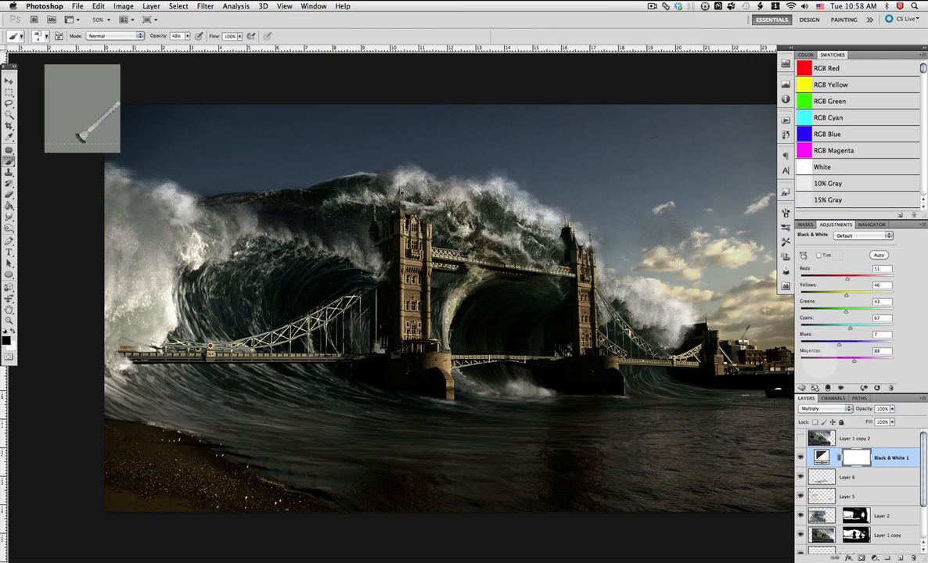
{"action": "left_click_drag", "start_coordinate": [631, 326], "coordinate": [551, 324]}
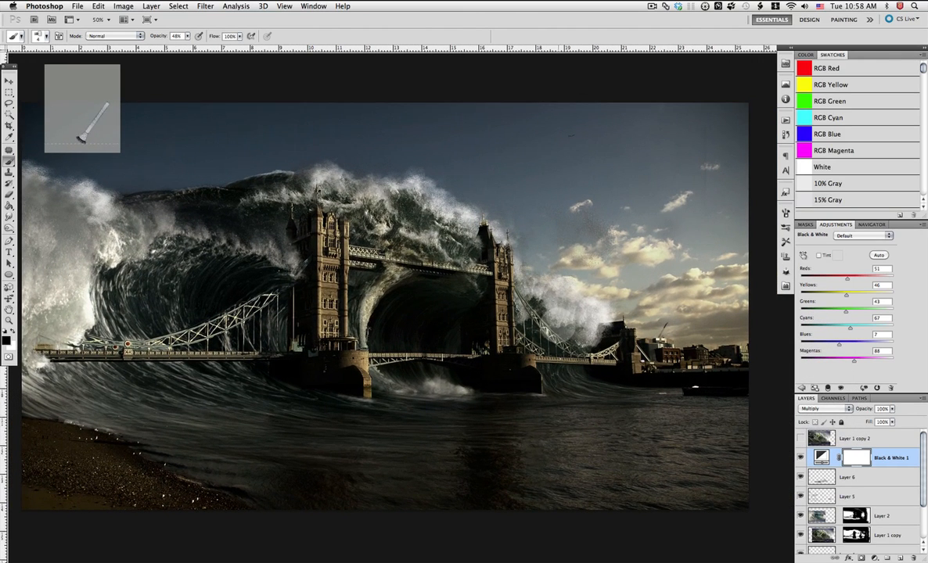
Toggle Layer 1 copy off and on to check its contribution, and select its layer mask
{"action": "left_click", "coordinate": [819, 515]}
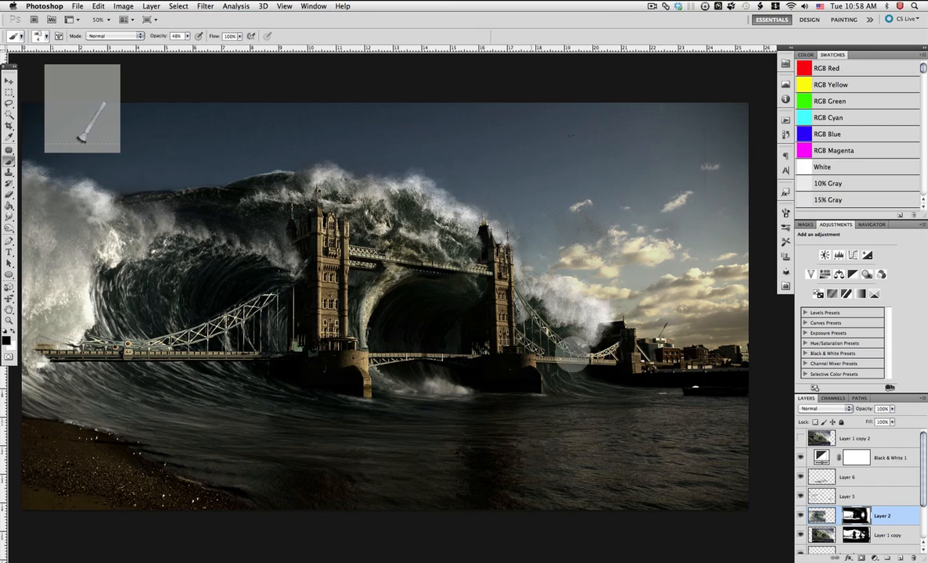
{"action": "left_click", "coordinate": [800, 535]}
{"action": "left_click", "coordinate": [799, 536]}
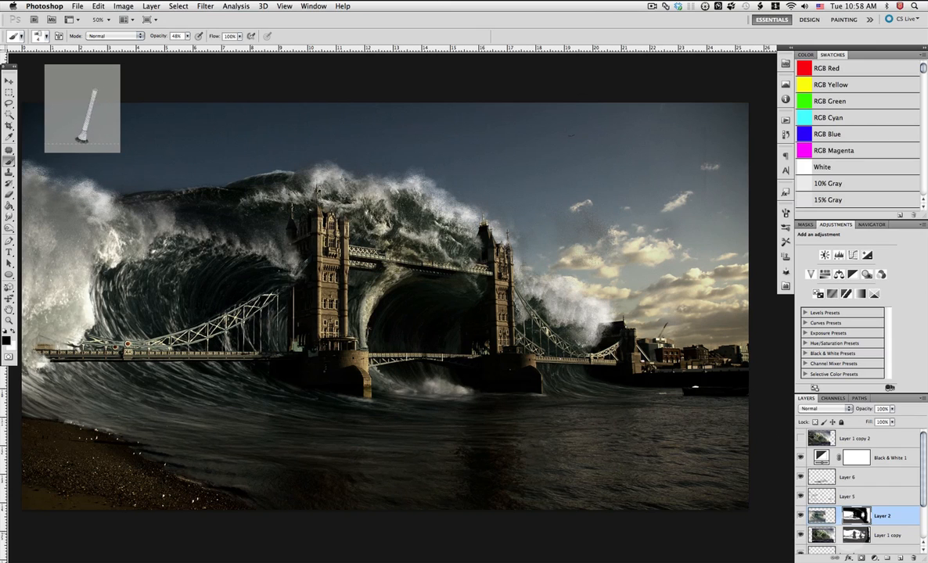
{"action": "left_click", "coordinate": [856, 535]}
Paint black over the sky beyond the far tower on Layer 1 copy's mask with a soft 94 px brush at 100% opacity
{"action": "right_click", "coordinate": [184, 243]}
{"action": "left_click", "coordinate": [236, 348]}
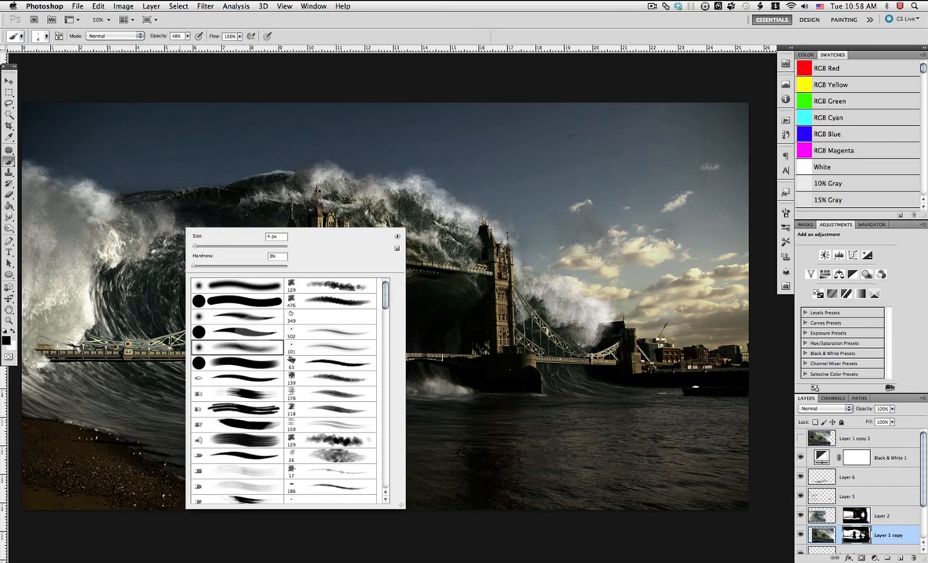
{"action": "left_click", "coordinate": [215, 247]}
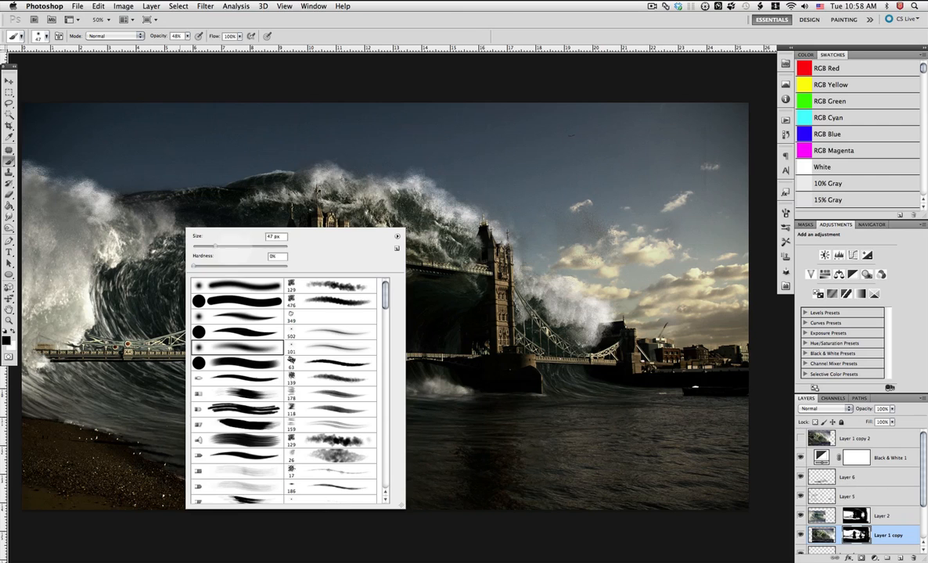
{"action": "left_click_drag", "start_coordinate": [215, 246], "coordinate": [234, 246]}
{"action": "left_click", "coordinate": [387, 76]}
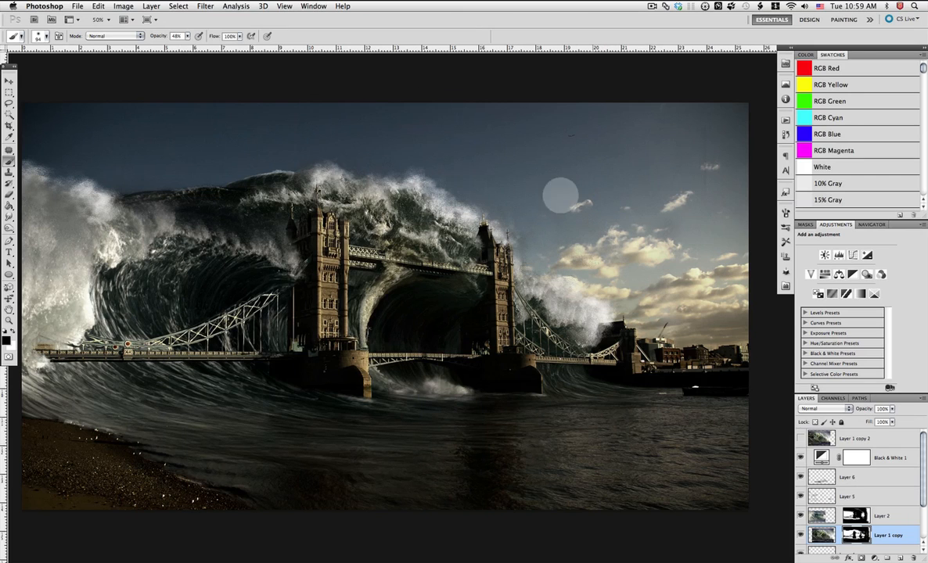
{"action": "left_click_drag", "start_coordinate": [189, 44], "coordinate": [228, 41]}
{"action": "mouse_move", "coordinate": [576, 122]}
{"action": "left_mouse_down"}
{"action": "mouse_move", "coordinate": [528, 239]}
{"action": "mouse_move", "coordinate": [513, 209]}
{"action": "mouse_move", "coordinate": [499, 206]}
{"action": "mouse_move", "coordinate": [507, 220]}
{"action": "mouse_move", "coordinate": [507, 193]}
{"action": "mouse_move", "coordinate": [496, 194]}
{"action": "mouse_move", "coordinate": [712, 133]}
{"action": "mouse_move", "coordinate": [698, 183]}
{"action": "mouse_move", "coordinate": [628, 126]}
{"action": "mouse_move", "coordinate": [606, 242]}
{"action": "mouse_move", "coordinate": [628, 200]}
{"action": "mouse_move", "coordinate": [444, 115]}
{"action": "mouse_move", "coordinate": [391, 155]}
{"action": "mouse_move", "coordinate": [364, 158]}
{"action": "mouse_move", "coordinate": [318, 138]}
{"action": "mouse_move", "coordinate": [298, 147]}
{"action": "mouse_move", "coordinate": [545, 147]}
{"action": "mouse_move", "coordinate": [599, 124]}
{"action": "mouse_move", "coordinate": [685, 185]}
{"action": "left_mouse_up"}
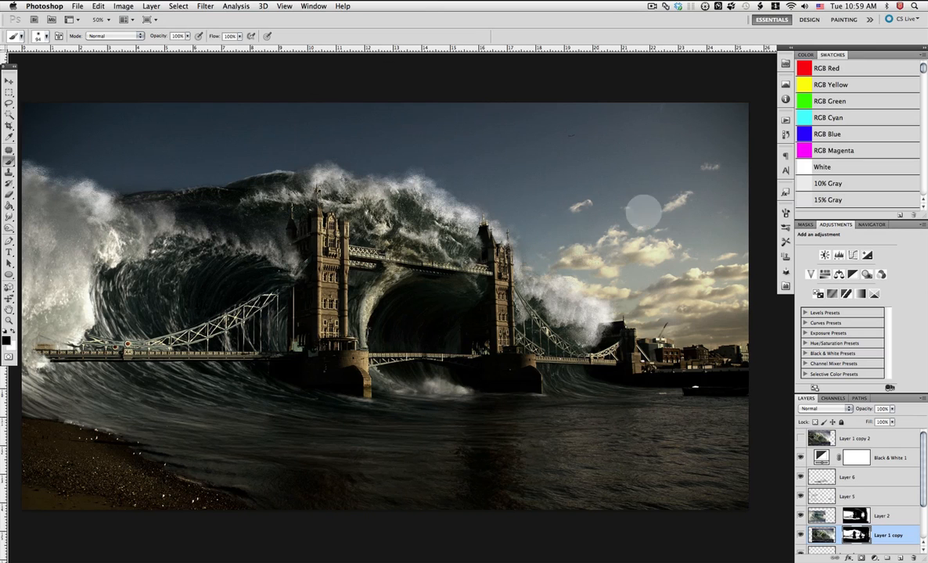
Paint black over the bridge and waves on the Black & White layer's mask with a soft 862 px brush at 50% opacity
{"action": "left_click", "coordinate": [856, 457]}
{"action": "right_click", "coordinate": [327, 280]}
{"action": "left_click", "coordinate": [423, 296]}
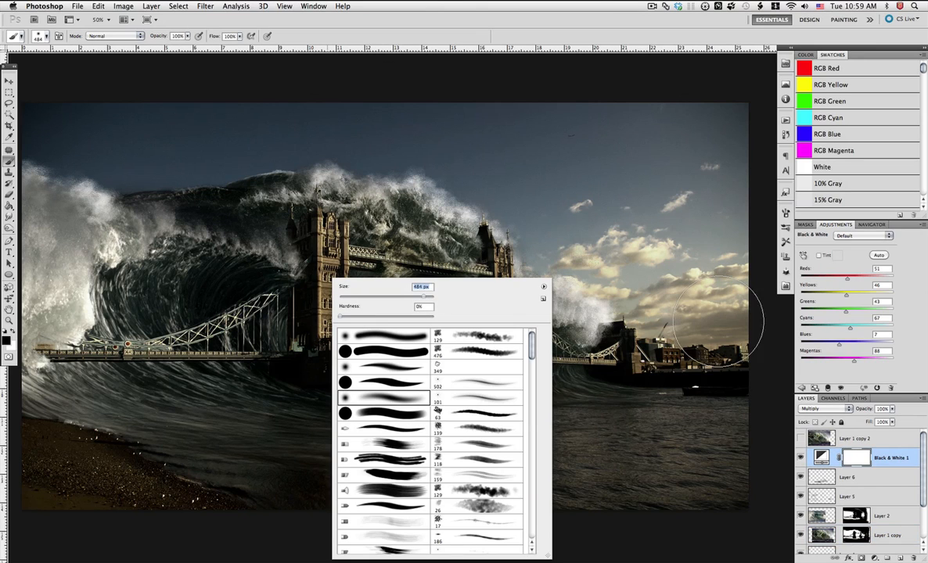
{"action": "left_click_drag", "start_coordinate": [187, 36], "coordinate": [172, 44]}
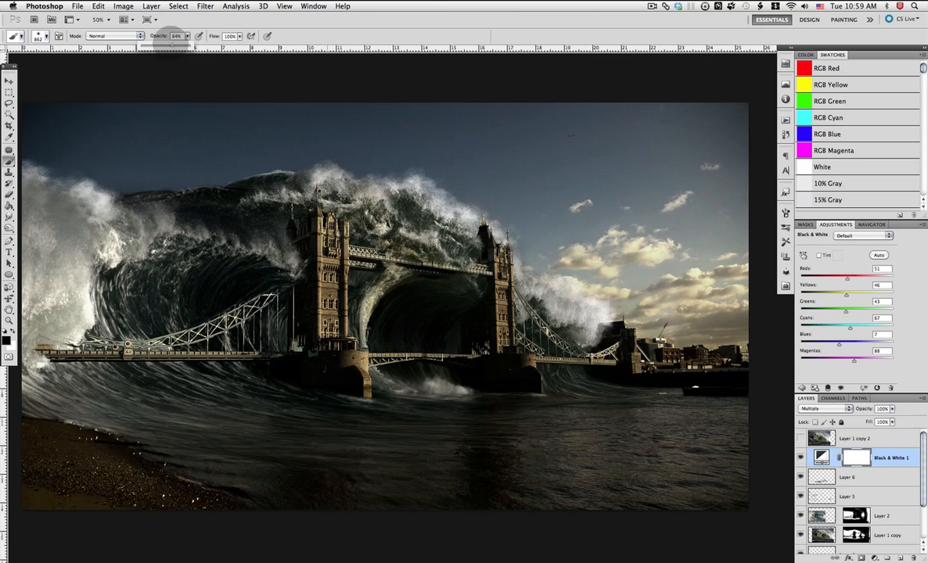
{"action": "mouse_move", "coordinate": [696, 332]}
{"action": "left_mouse_down"}
{"action": "mouse_move", "coordinate": [274, 258]}
{"action": "mouse_move", "coordinate": [643, 394]}
{"action": "mouse_move", "coordinate": [195, 298]}
{"action": "mouse_move", "coordinate": [576, 395]}
{"action": "mouse_move", "coordinate": [195, 391]}
{"action": "mouse_move", "coordinate": [481, 309]}
{"action": "left_mouse_up"}
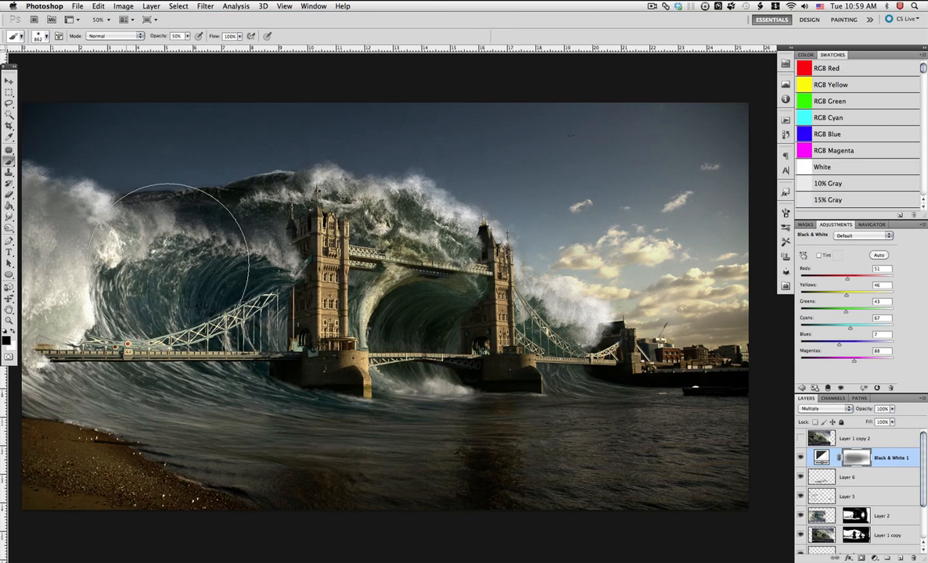
Extend the black on the Black & White layer's mask across the left wave, bridge and far riverbank with the 862 px brush
{"action": "mouse_move", "coordinate": [169, 265]}
{"action": "left_mouse_down"}
{"action": "mouse_move", "coordinate": [269, 384]}
{"action": "mouse_move", "coordinate": [291, 214]}
{"action": "mouse_move", "coordinate": [431, 367]}
{"action": "left_mouse_up"}
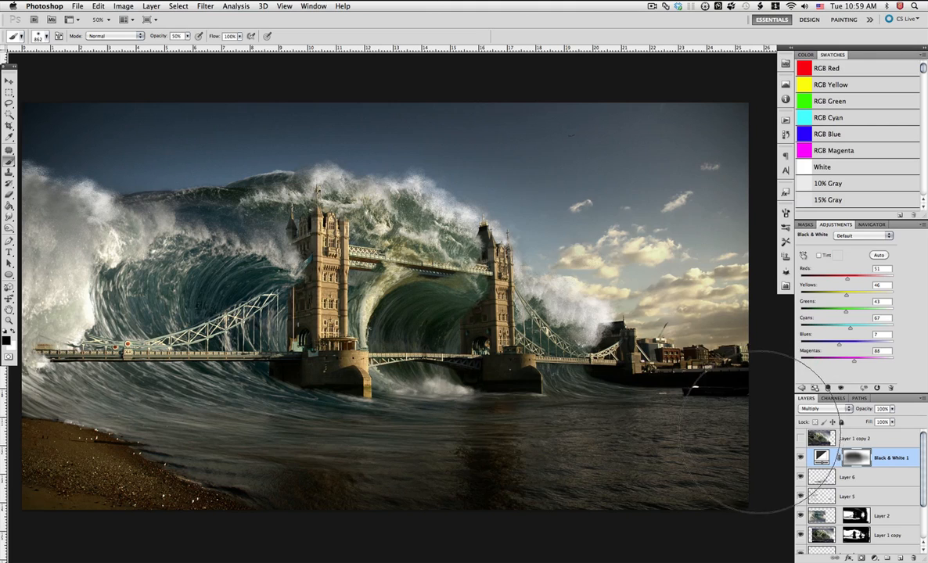
{"action": "mouse_move", "coordinate": [694, 388]}
{"action": "left_mouse_down"}
{"action": "mouse_move", "coordinate": [425, 280]}
{"action": "mouse_move", "coordinate": [771, 321]}
{"action": "left_mouse_up"}
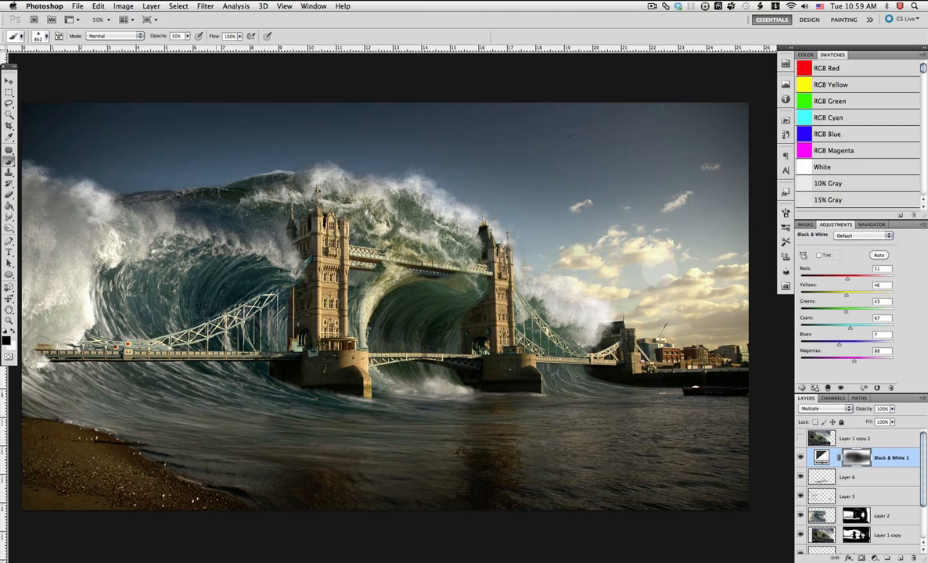
{"action": "left_click_drag", "start_coordinate": [74, 249], "coordinate": [220, 278]}
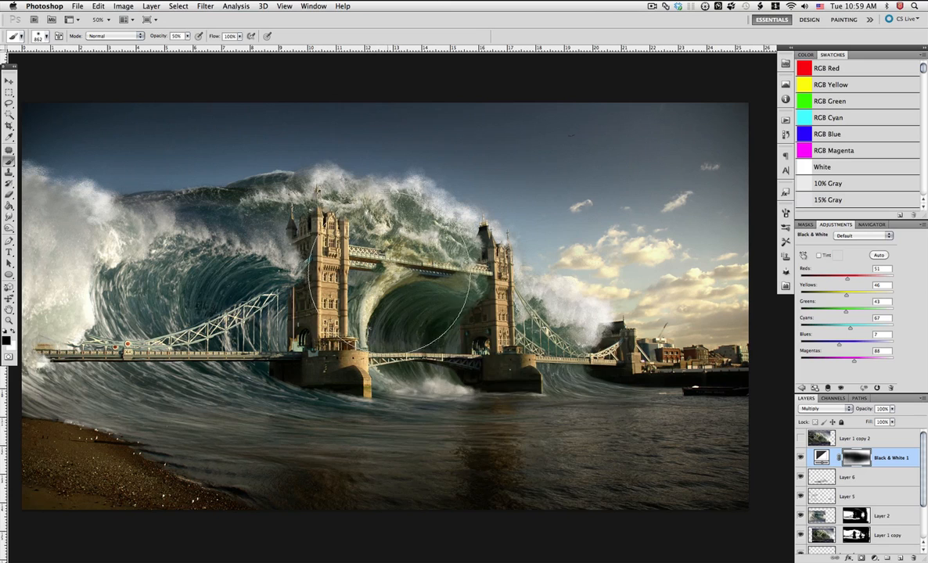
Paint white over the sky above the left wave on the Black & White mask with a soft 370 px brush at 50% opacity
{"action": "right_click", "coordinate": [395, 281]}
{"action": "key", "text": "Return"}
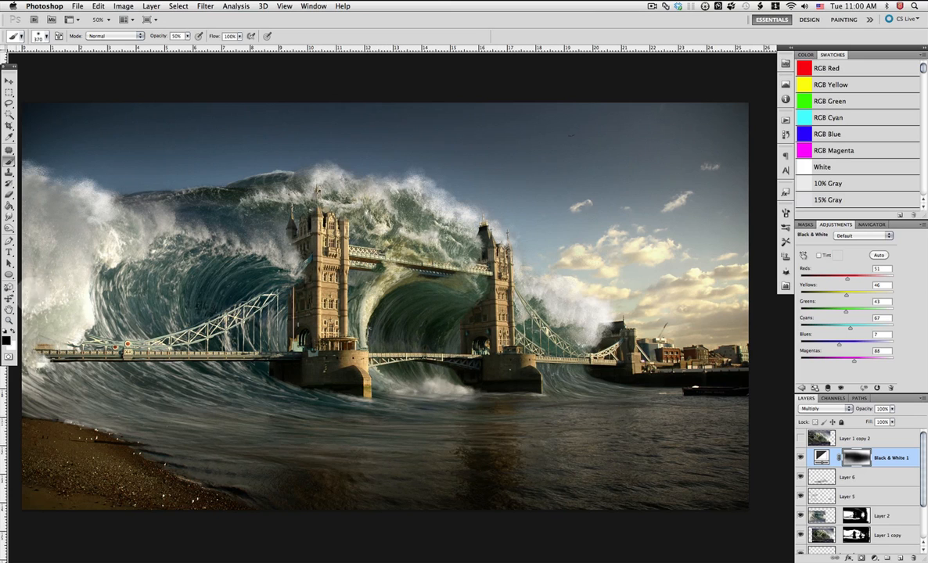
{"action": "key", "text": "super+z"}
{"action": "right_click", "coordinate": [355, 246]}
{"action": "left_click", "coordinate": [13, 331]}
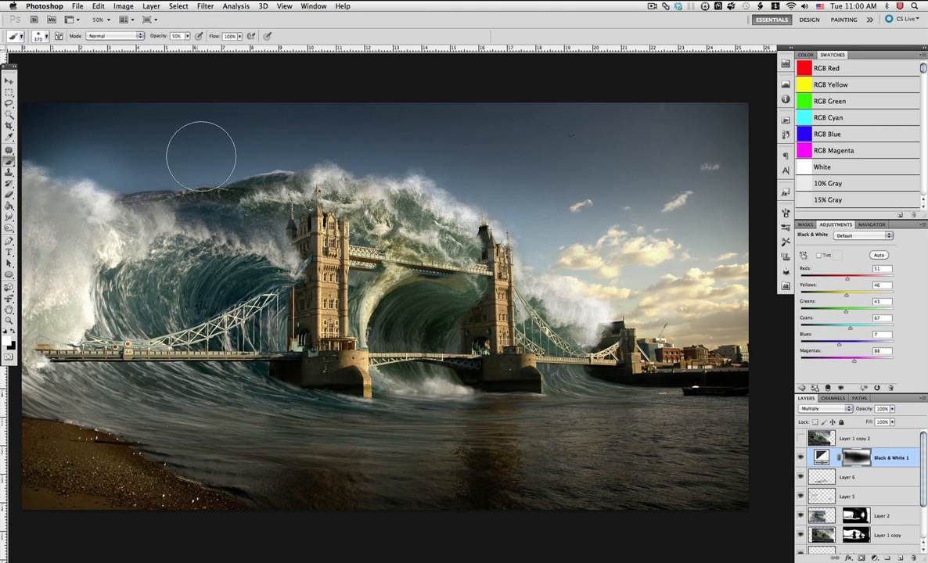
{"action": "left_click_drag", "start_coordinate": [66, 184], "coordinate": [235, 171]}
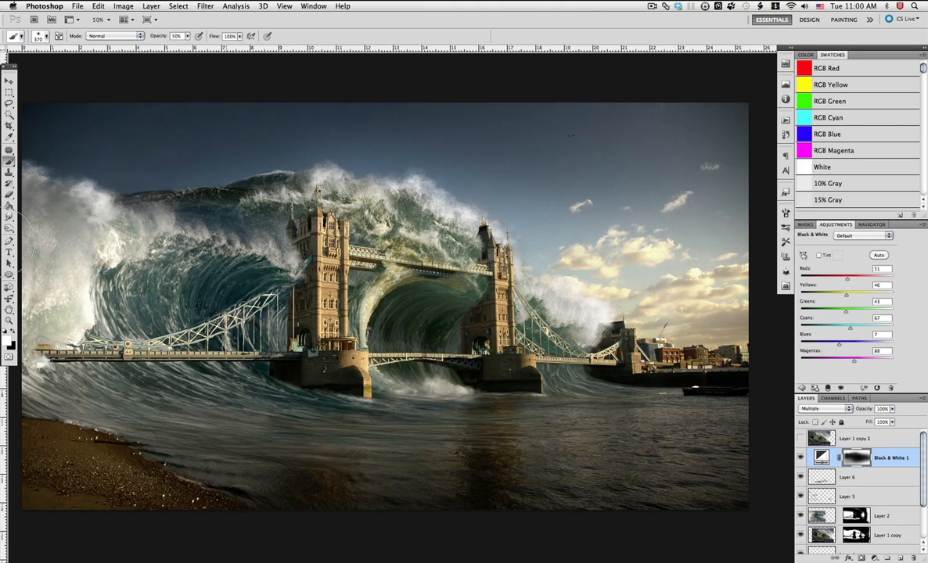
Paint black over the sky, left wave and far bank on the Black & White mask with a soft 618 px brush at 50% opacity
{"action": "right_click", "coordinate": [226, 215]}
{"action": "left_click_drag", "start_coordinate": [333, 247], "coordinate": [343, 247]}
{"action": "left_click", "coordinate": [12, 332]}
{"action": "mouse_move", "coordinate": [291, 217]}
{"action": "left_mouse_down"}
{"action": "mouse_move", "coordinate": [106, 205]}
{"action": "mouse_move", "coordinate": [207, 280]}
{"action": "left_mouse_up"}
{"action": "mouse_move", "coordinate": [691, 252]}
{"action": "left_mouse_down"}
{"action": "mouse_move", "coordinate": [286, 227]}
{"action": "mouse_move", "coordinate": [764, 206]}
{"action": "mouse_move", "coordinate": [735, 244]}
{"action": "mouse_move", "coordinate": [376, 308]}
{"action": "left_mouse_up"}
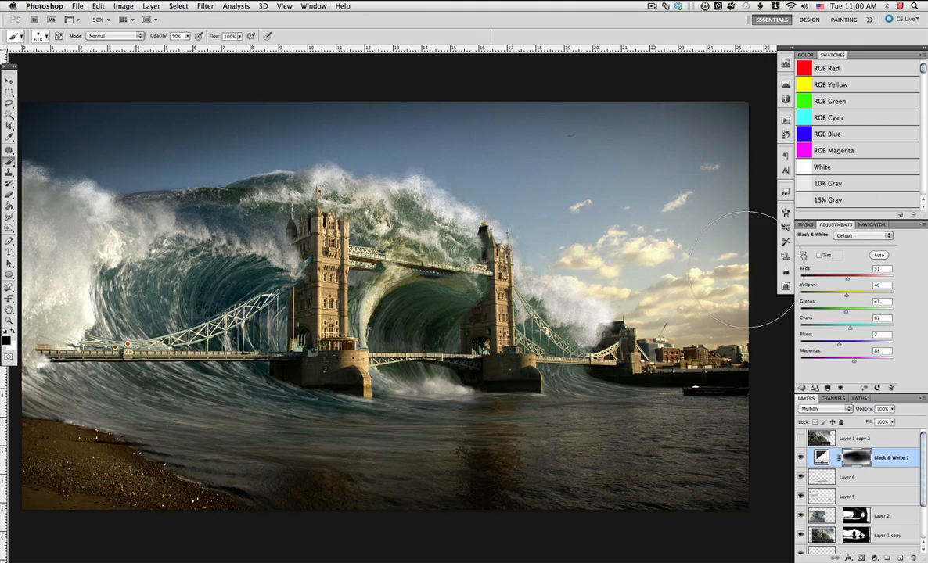
{"action": "left_click_drag", "start_coordinate": [154, 162], "coordinate": [615, 328]}
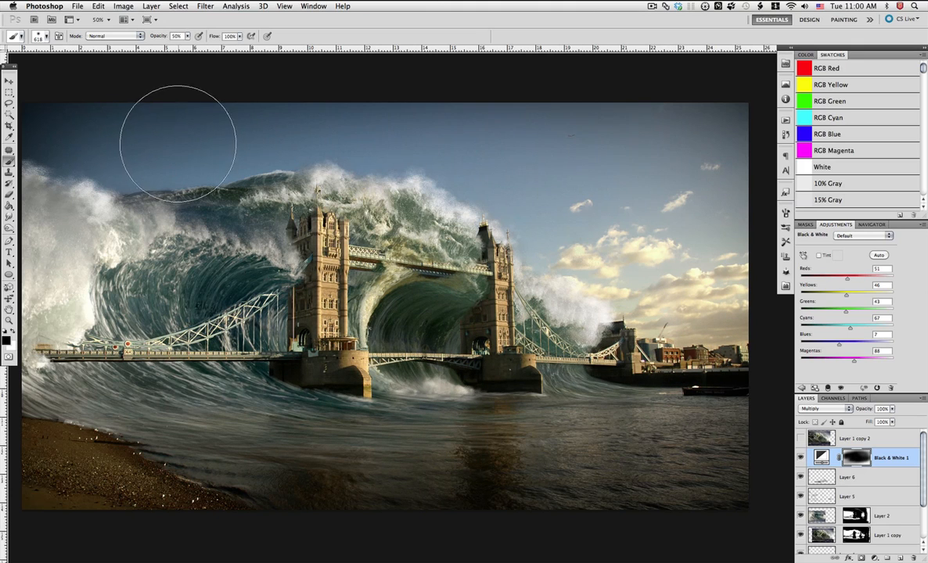
{"action": "left_click_drag", "start_coordinate": [139, 136], "coordinate": [196, 285]}
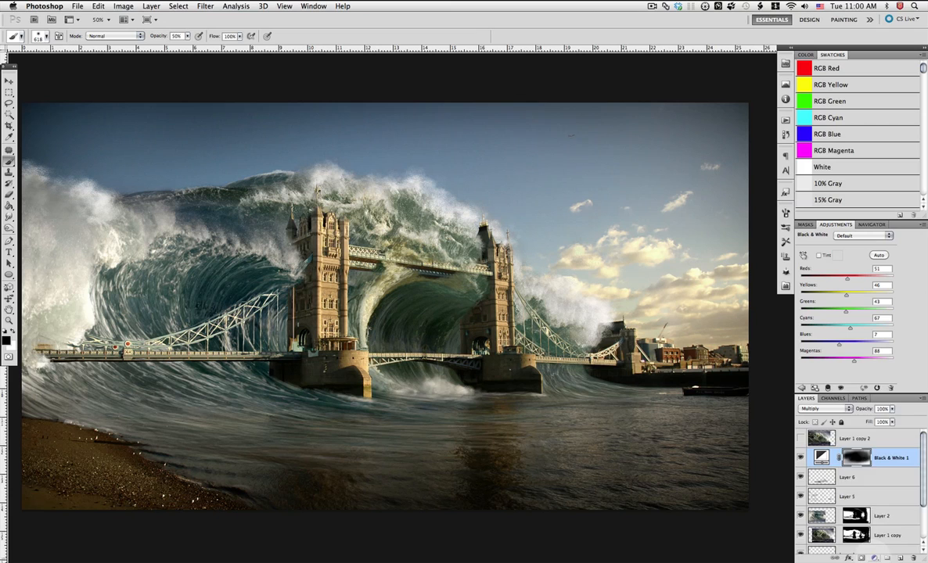
Add a Warming Filter (85) Photo Filter at 72% density and paint its mask black over the bridge, waves and sky with a soft 911 px brush
{"action": "left_click", "coordinate": [874, 558]}
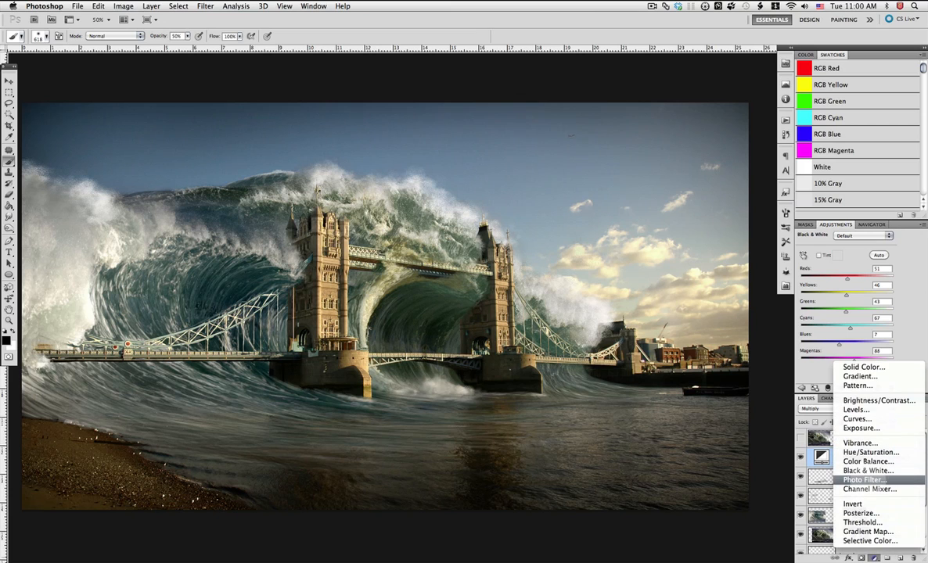
{"action": "left_click", "coordinate": [863, 479]}
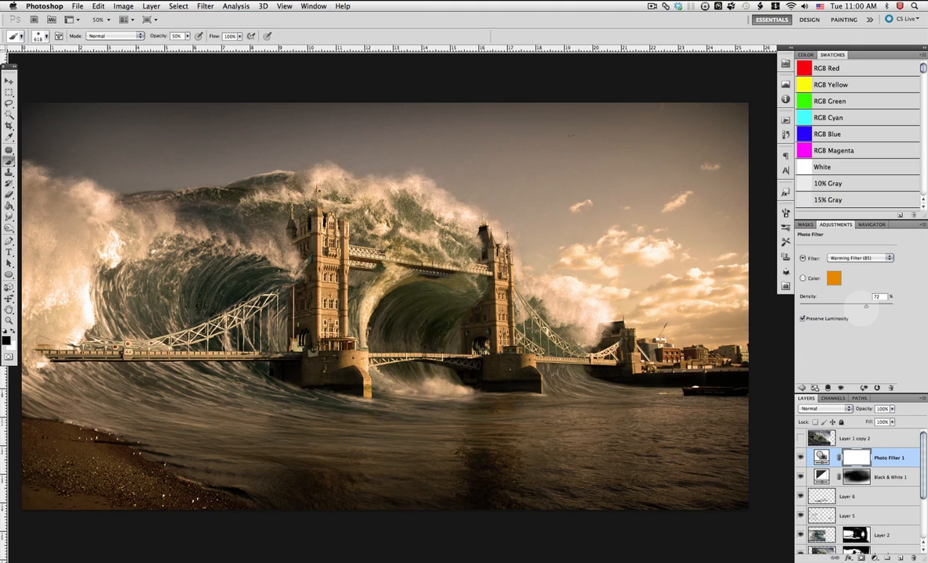
{"action": "right_click", "coordinate": [267, 280]}
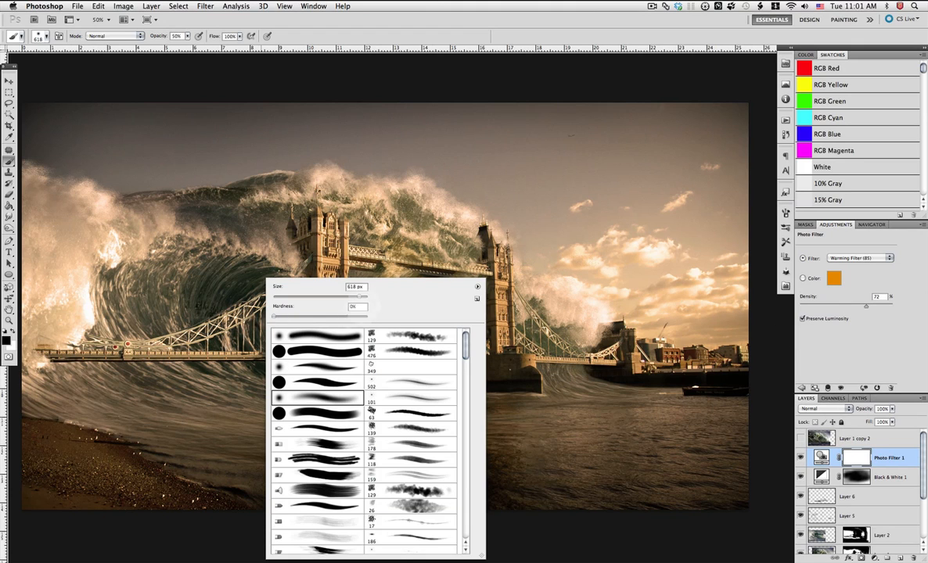
{"action": "key", "text": "Return"}
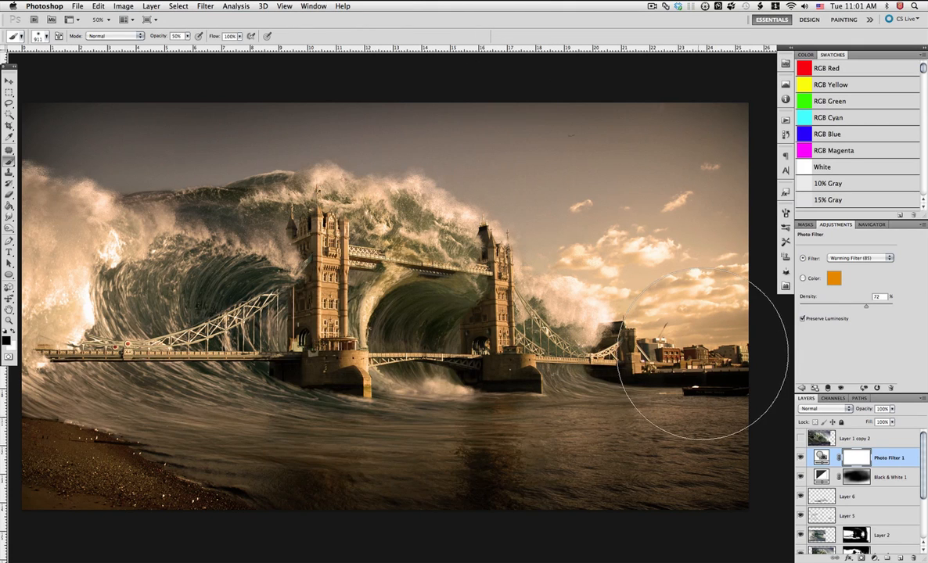
{"action": "mouse_move", "coordinate": [703, 356]}
{"action": "left_mouse_down"}
{"action": "mouse_move", "coordinate": [676, 446]}
{"action": "mouse_move", "coordinate": [467, 364]}
{"action": "left_mouse_up"}
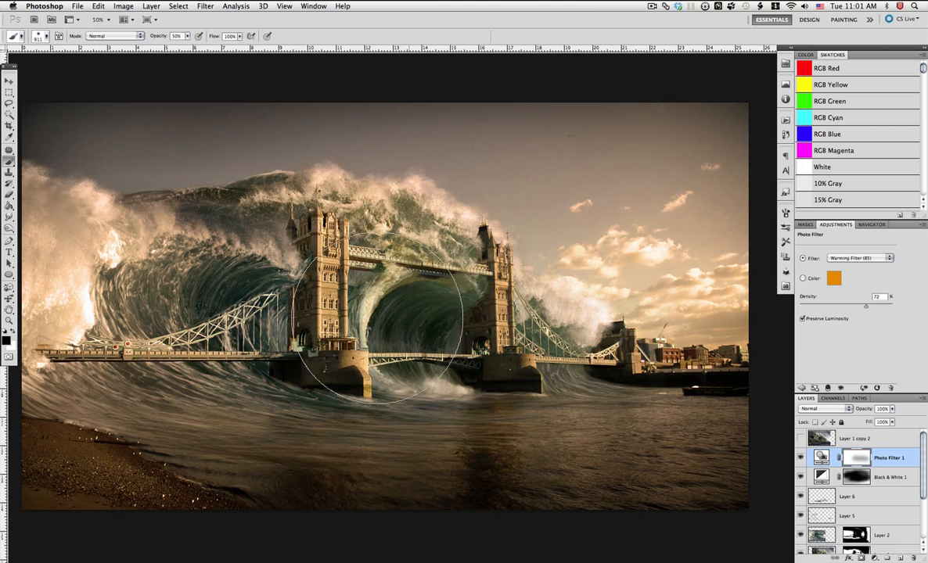
{"action": "left_click_drag", "start_coordinate": [202, 368], "coordinate": [363, 371]}
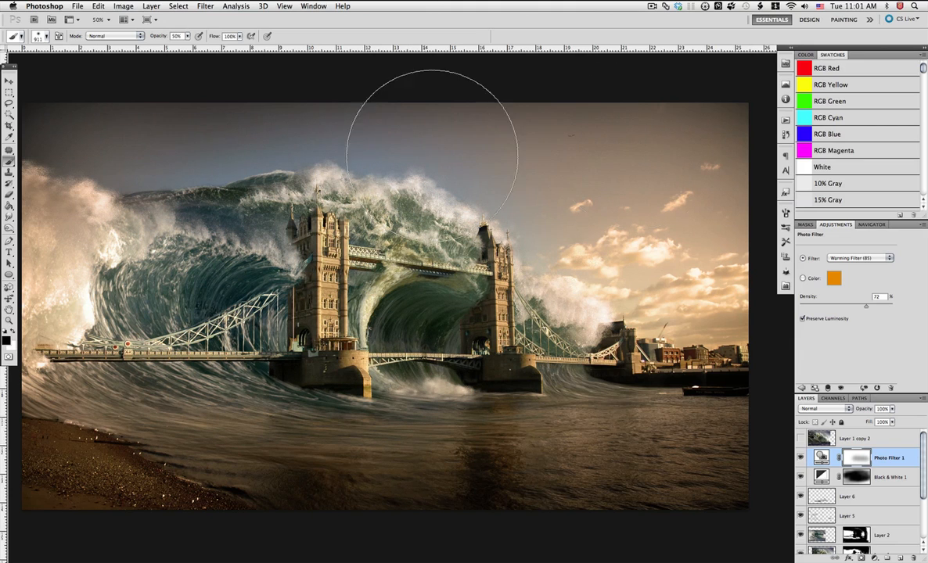
{"action": "mouse_move", "coordinate": [432, 153]}
{"action": "left_mouse_down"}
{"action": "mouse_move", "coordinate": [480, 425]}
{"action": "mouse_move", "coordinate": [534, 182]}
{"action": "mouse_move", "coordinate": [555, 399]}
{"action": "left_mouse_up"}
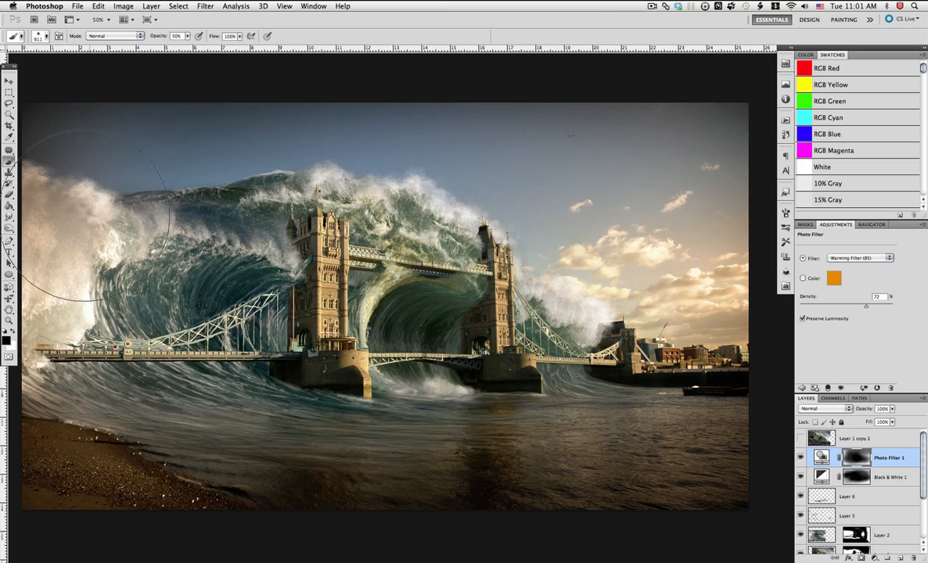
Paint white over the near tower and the left wave's curl on the Photo Filter mask with a soft 102 px brush
{"action": "right_click", "coordinate": [486, 409]}
{"action": "left_click_drag", "start_coordinate": [452, 298], "coordinate": [436, 297]}
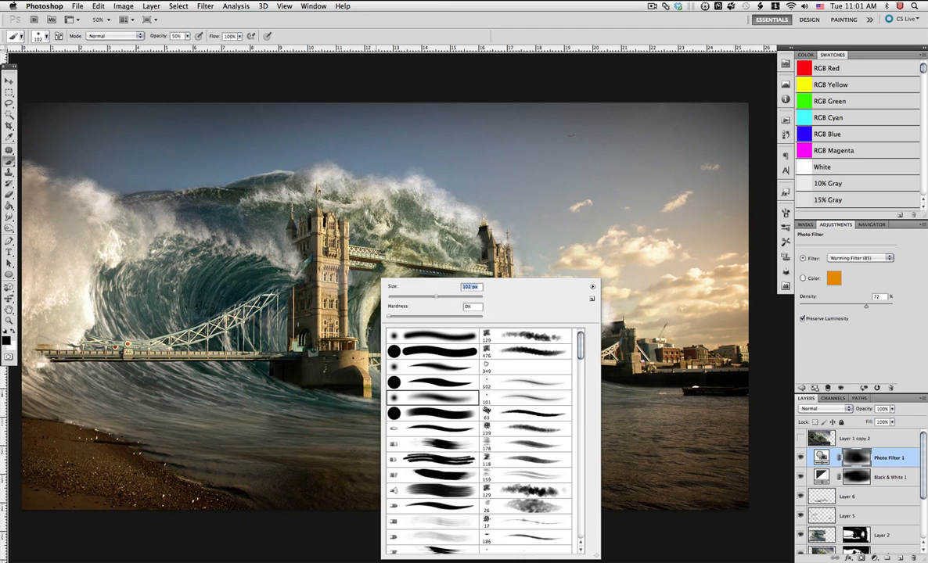
{"action": "key", "text": "Return"}
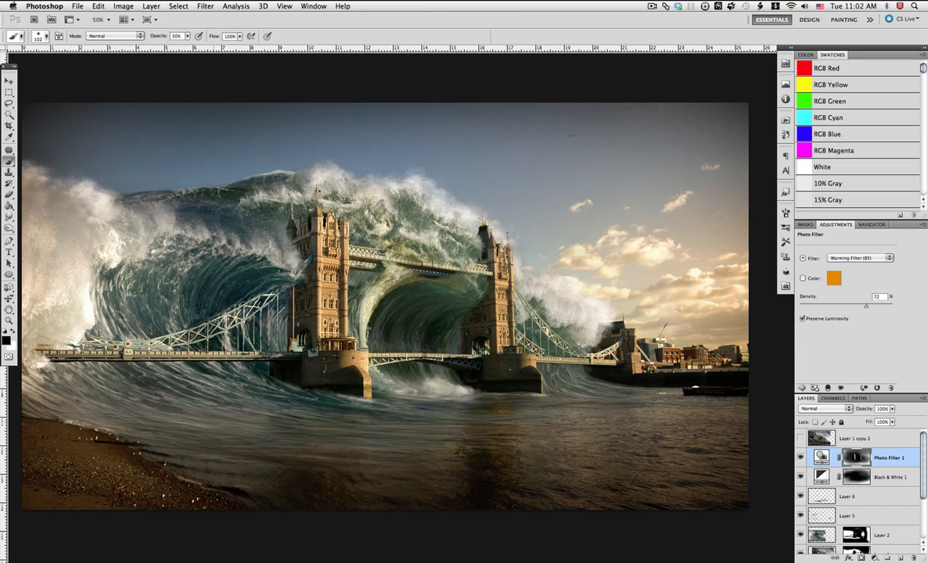
{"action": "key", "text": "x"}
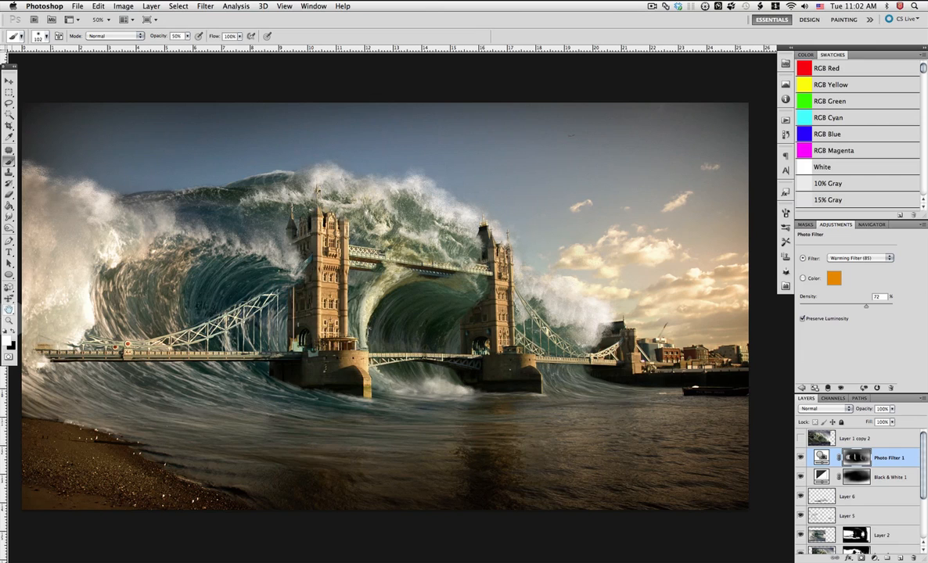
Paint black over the left wave's curl on the Photo Filter mask with a larger soft brush
{"action": "left_click", "coordinate": [12, 331]}
{"action": "right_click", "coordinate": [213, 289]}
{"action": "left_click_drag", "start_coordinate": [278, 298], "coordinate": [306, 297]}
{"action": "left_click", "coordinate": [193, 277]}
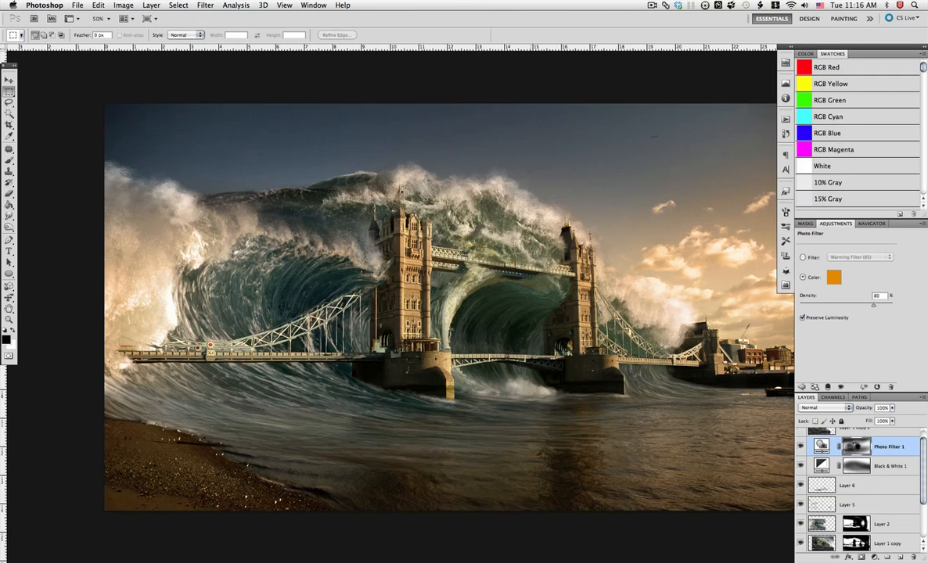
Add a second Photo Filter adjustment layer using Cooling Filter (82) at 31% density
{"action": "left_click_drag", "start_coordinate": [589, 298], "coordinate": [525, 287]}
{"action": "left_click", "coordinate": [875, 557]}
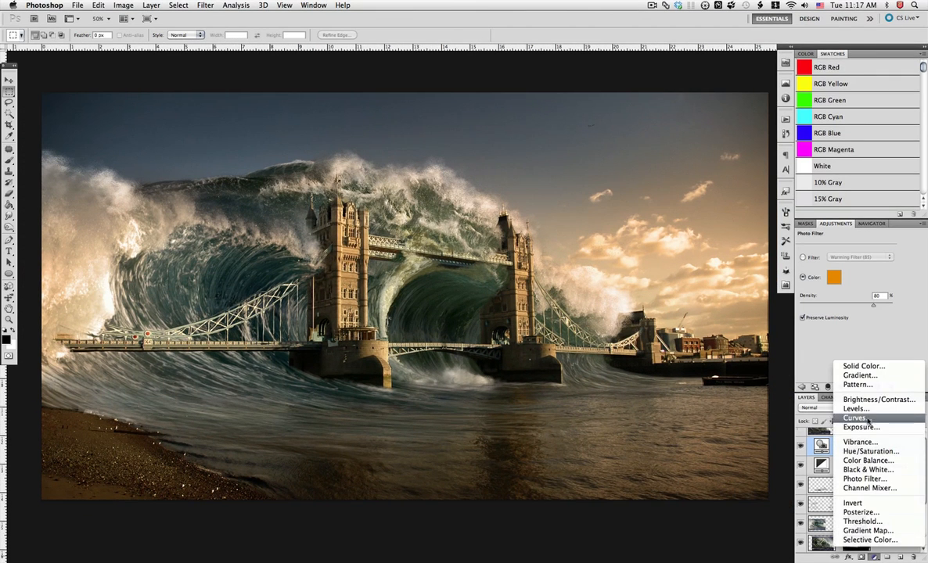
{"action": "left_click", "coordinate": [864, 479]}
{"action": "left_click", "coordinate": [861, 256]}
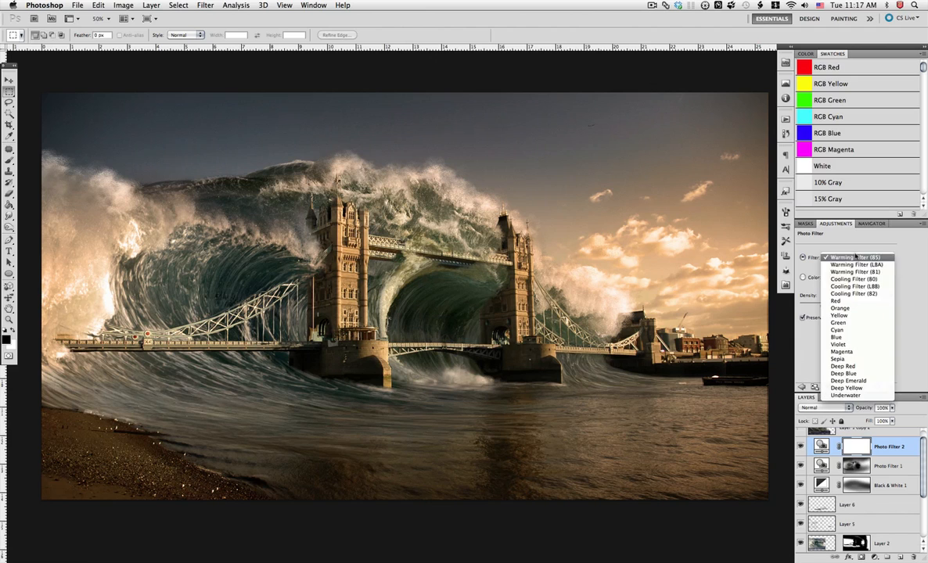
{"action": "left_click", "coordinate": [858, 260]}
{"action": "left_click", "coordinate": [858, 257]}
{"action": "left_click", "coordinate": [854, 264]}
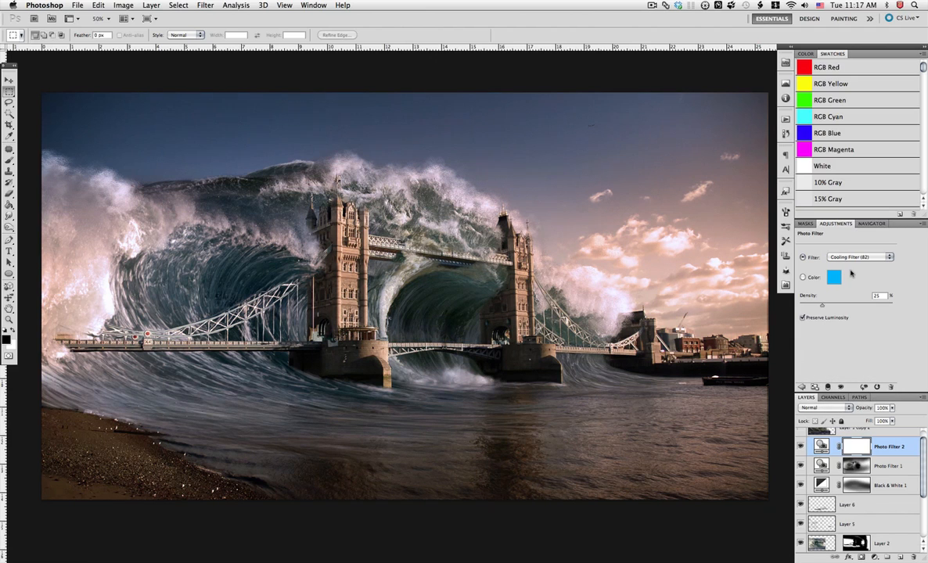
{"action": "left_click_drag", "start_coordinate": [822, 304], "coordinate": [831, 307]}
Fill the cooling filter's mask with black and paint white over the waves with a soft 85 px brush at 30% opacity
{"action": "key", "text": "g"}
{"action": "left_click", "coordinate": [379, 284]}
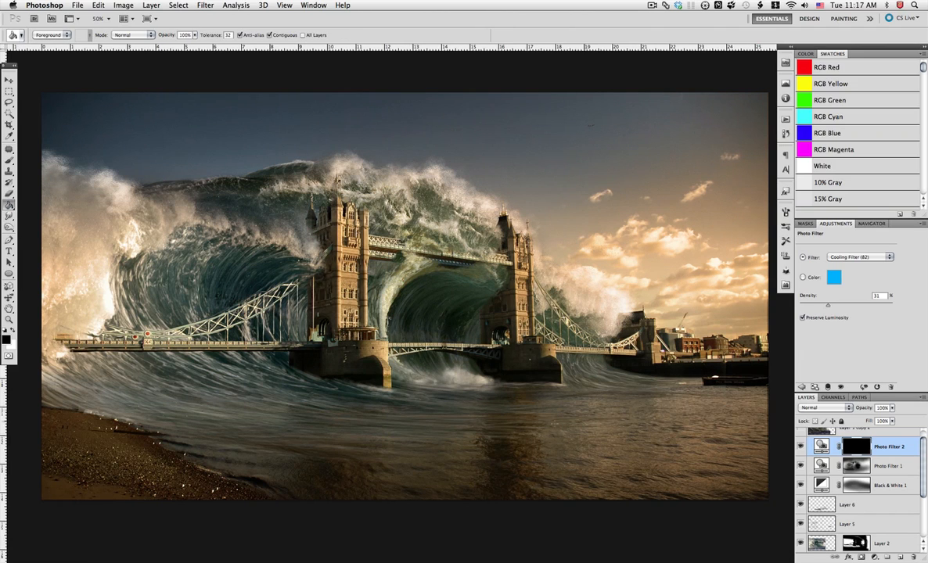
{"action": "key", "text": "b"}
{"action": "right_click", "coordinate": [247, 252]}
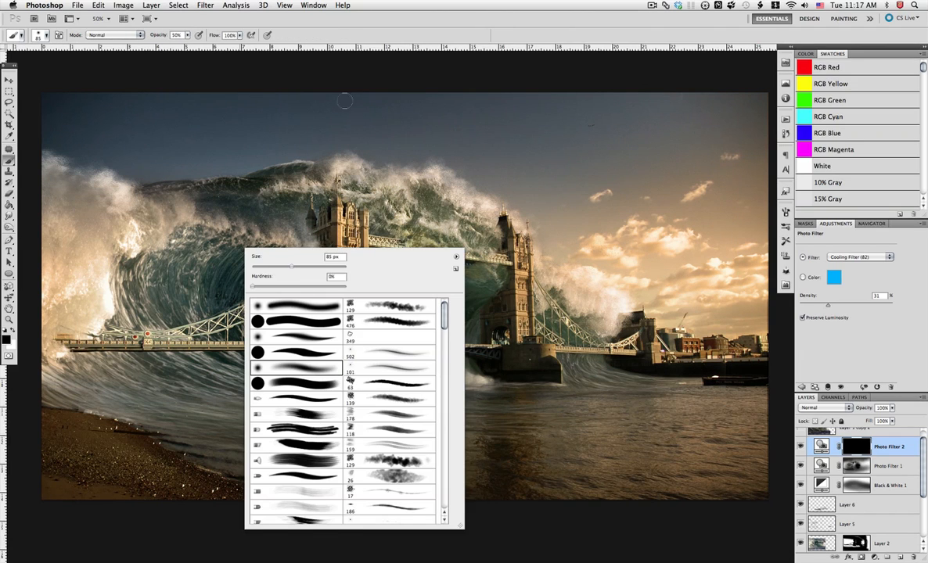
{"action": "left_click", "coordinate": [365, 70]}
{"action": "left_click", "coordinate": [13, 330]}
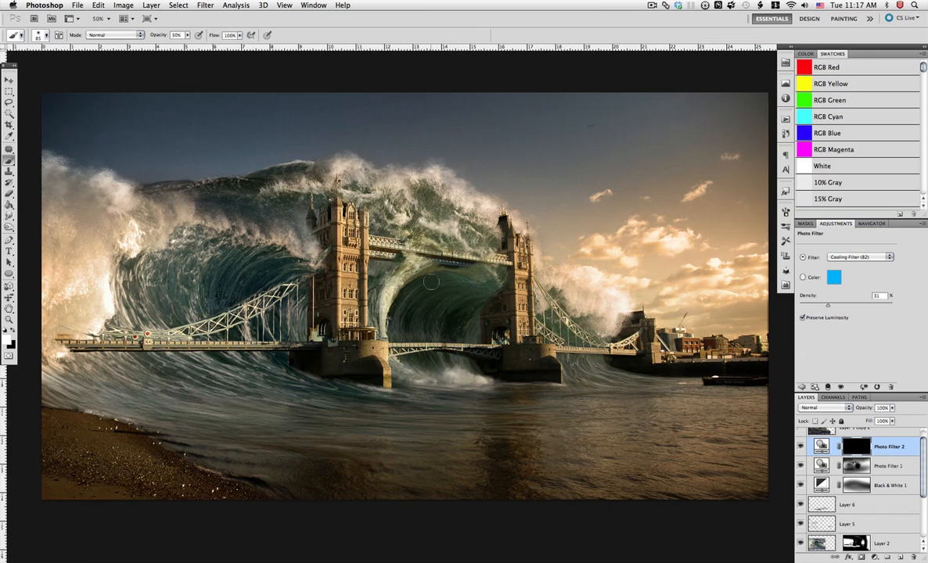
{"action": "left_click_drag", "start_coordinate": [439, 294], "coordinate": [497, 332]}
Load Layer 2's mask as a selection and invert it
{"action": "scroll", "coordinate": [905, 490], "scroll_direction": "down", "scroll_amount": 4}
{"action": "scroll", "coordinate": [900, 489], "scroll_direction": "up", "scroll_amount": 2}
{"action": "left_click", "coordinate": [856, 515], "text": "super"}
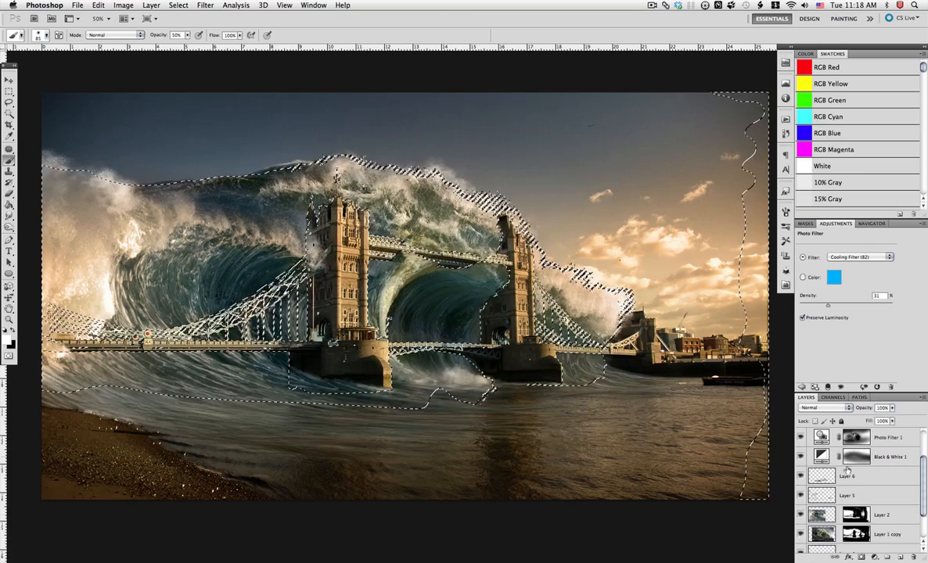
{"action": "left_click", "coordinate": [179, 5]}
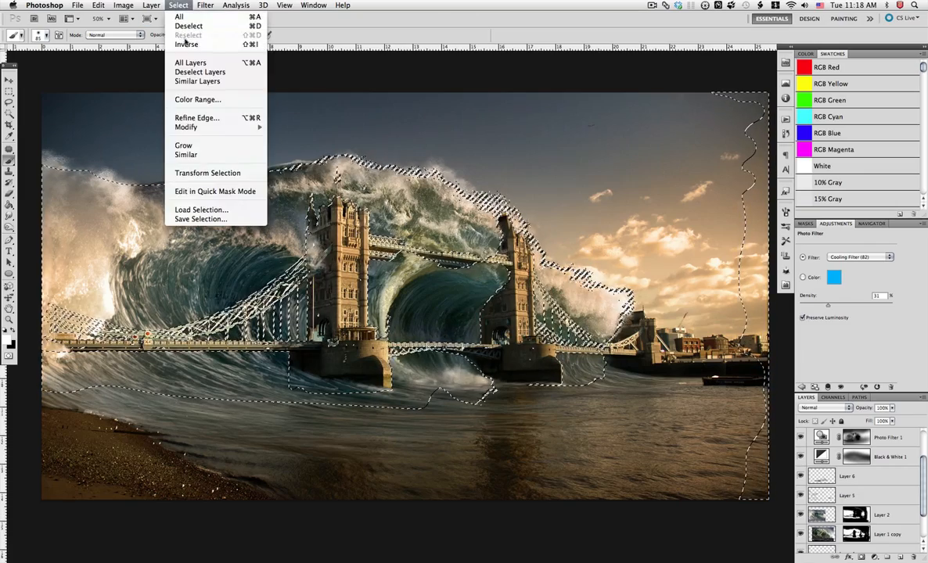
{"action": "left_click", "coordinate": [187, 44]}
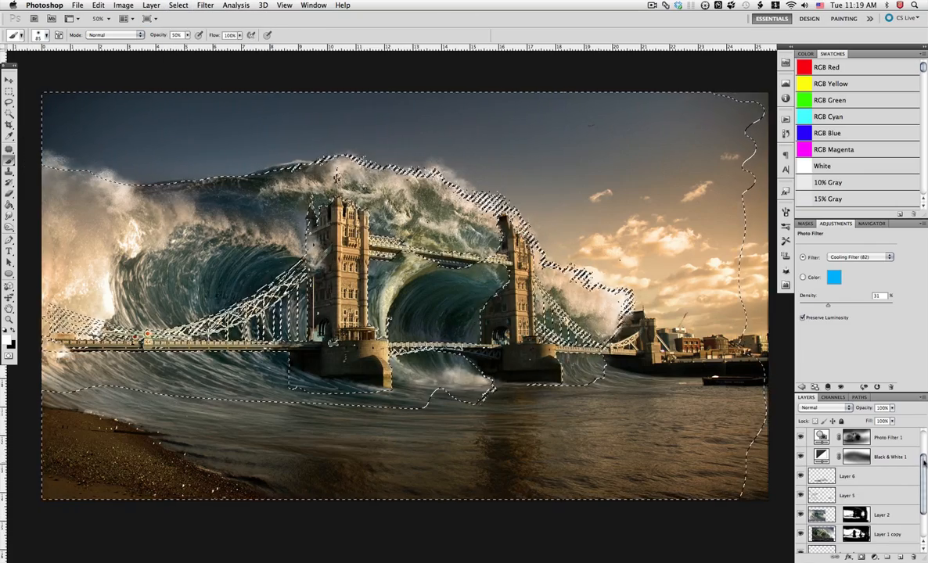
Paint black within the inverted selection on Photo Filter 2's mask and deselect
{"action": "scroll", "coordinate": [922, 460], "scroll_direction": "up", "scroll_amount": 3}
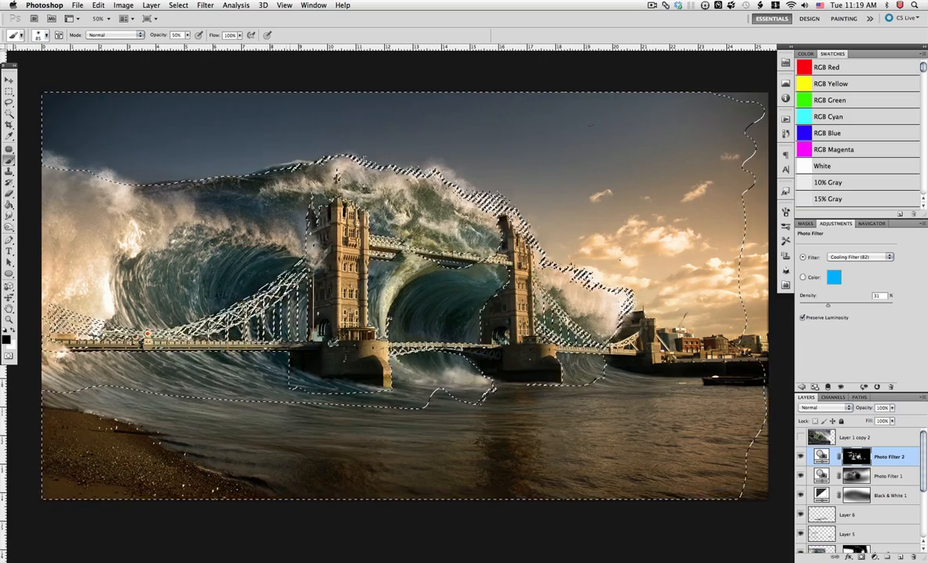
{"action": "left_click", "coordinate": [178, 5]}
{"action": "left_click", "coordinate": [188, 26]}
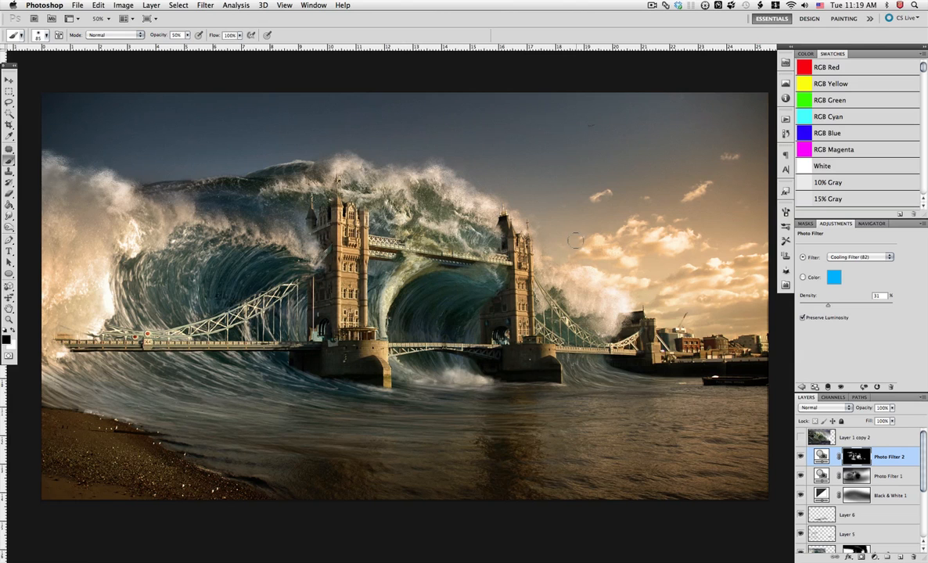
Add a Levels adjustment layer with its white output level lowered to 97 and fill its mask with black
{"action": "left_click", "coordinate": [874, 557]}
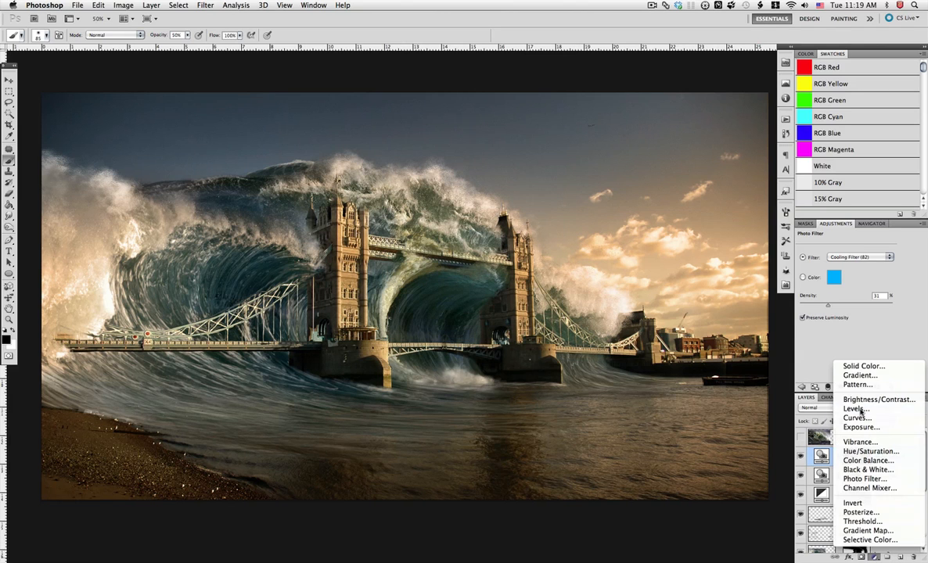
{"action": "left_click", "coordinate": [849, 407]}
{"action": "left_click_drag", "start_coordinate": [847, 336], "coordinate": [812, 337]}
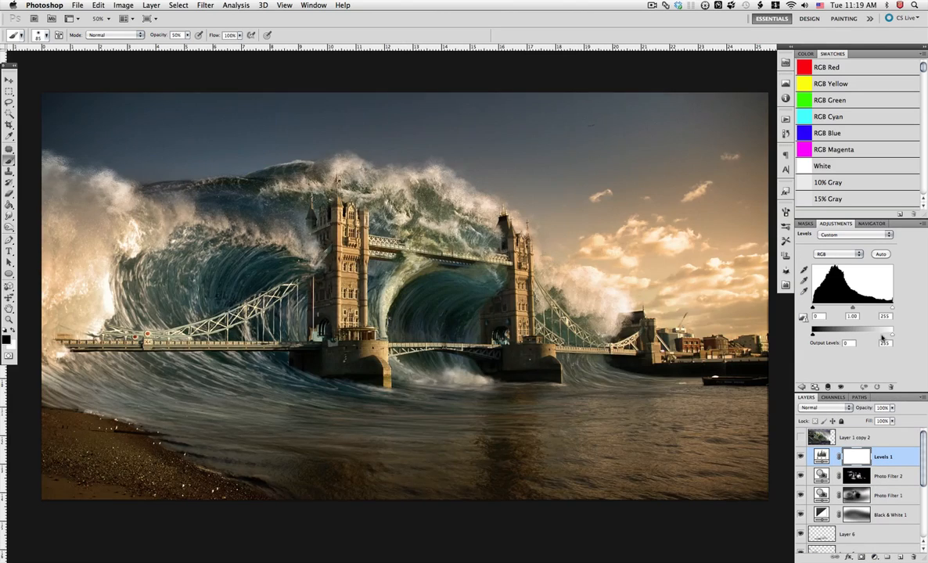
{"action": "left_click_drag", "start_coordinate": [892, 335], "coordinate": [848, 337]}
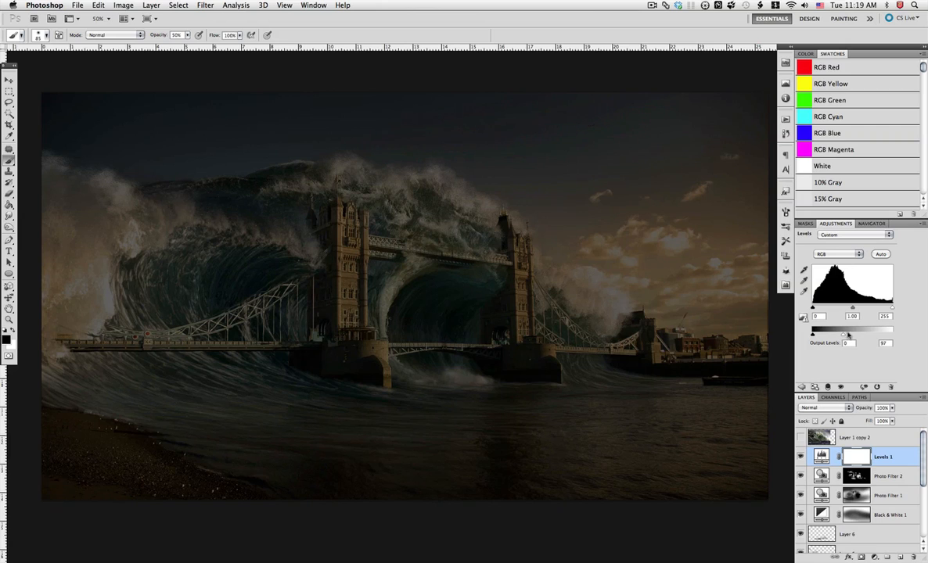
{"action": "key", "text": "g"}
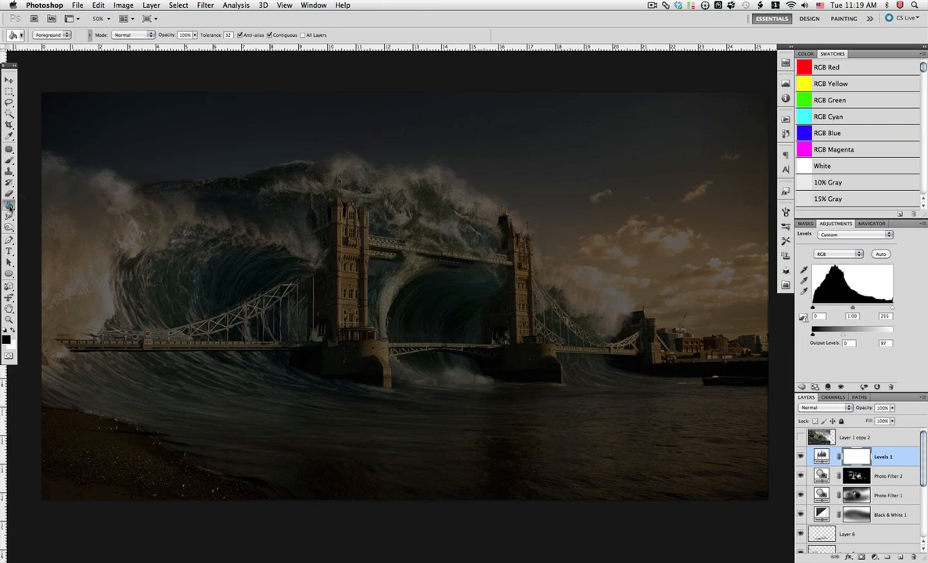
{"action": "left_click", "coordinate": [391, 284]}
Paint white on the Levels mask over the wave hollows around the towers with a soft 85 px brush at 30% opacity
{"action": "key", "text": "b"}
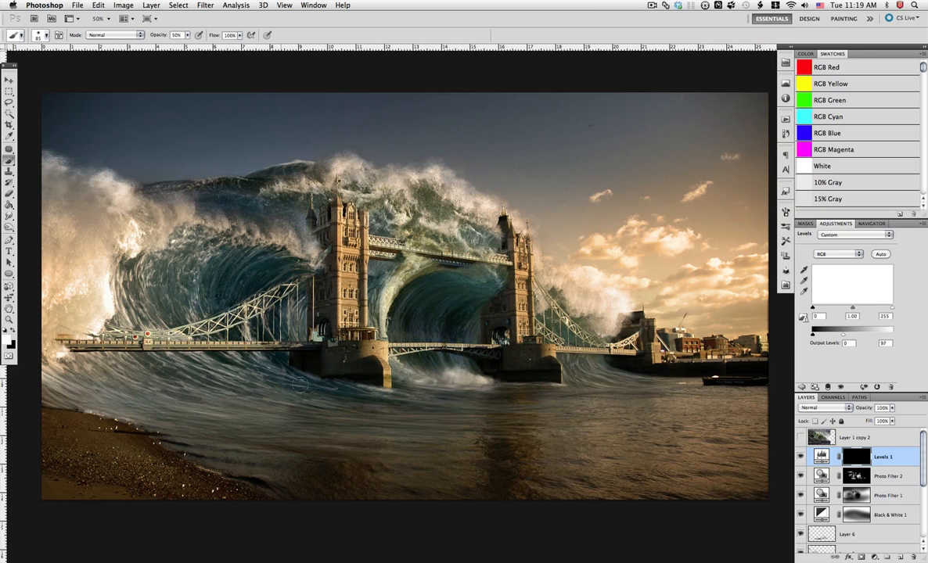
{"action": "mouse_move", "coordinate": [281, 271]}
{"action": "left_mouse_down"}
{"action": "mouse_move", "coordinate": [235, 301]}
{"action": "mouse_move", "coordinate": [266, 281]}
{"action": "mouse_move", "coordinate": [262, 317]}
{"action": "mouse_move", "coordinate": [310, 374]}
{"action": "mouse_move", "coordinate": [254, 344]}
{"action": "left_mouse_up"}
{"action": "mouse_move", "coordinate": [461, 336]}
{"action": "left_mouse_down"}
{"action": "mouse_move", "coordinate": [488, 299]}
{"action": "mouse_move", "coordinate": [476, 359]}
{"action": "mouse_move", "coordinate": [489, 304]}
{"action": "mouse_move", "coordinate": [483, 320]}
{"action": "mouse_move", "coordinate": [495, 291]}
{"action": "left_mouse_up"}
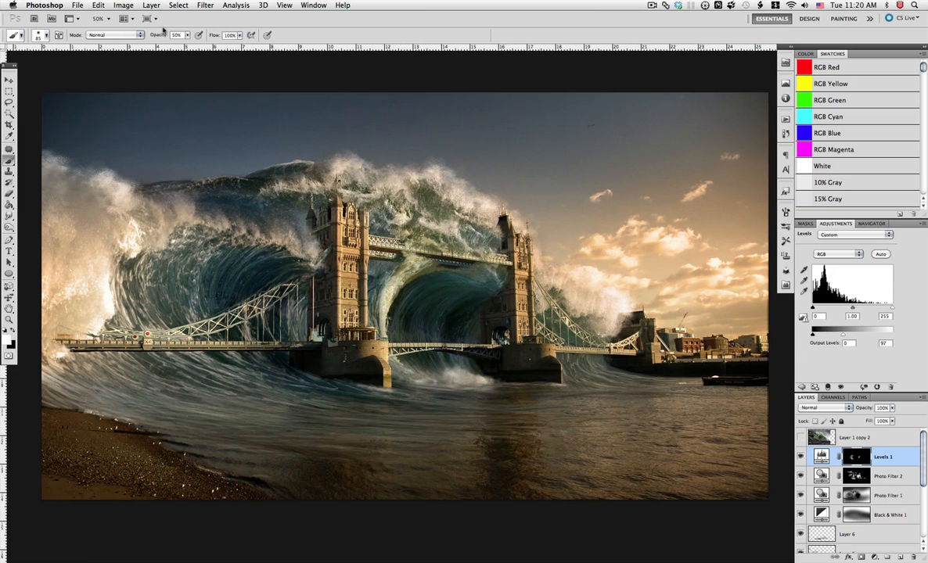
{"action": "left_click", "coordinate": [120, 5]}
{"action": "mouse_move", "coordinate": [100, 5]}
{"action": "left_click", "coordinate": [125, 36]}
{"action": "mouse_move", "coordinate": [474, 298]}
{"action": "left_mouse_down"}
{"action": "mouse_move", "coordinate": [433, 334]}
{"action": "mouse_move", "coordinate": [472, 353]}
{"action": "left_mouse_up"}
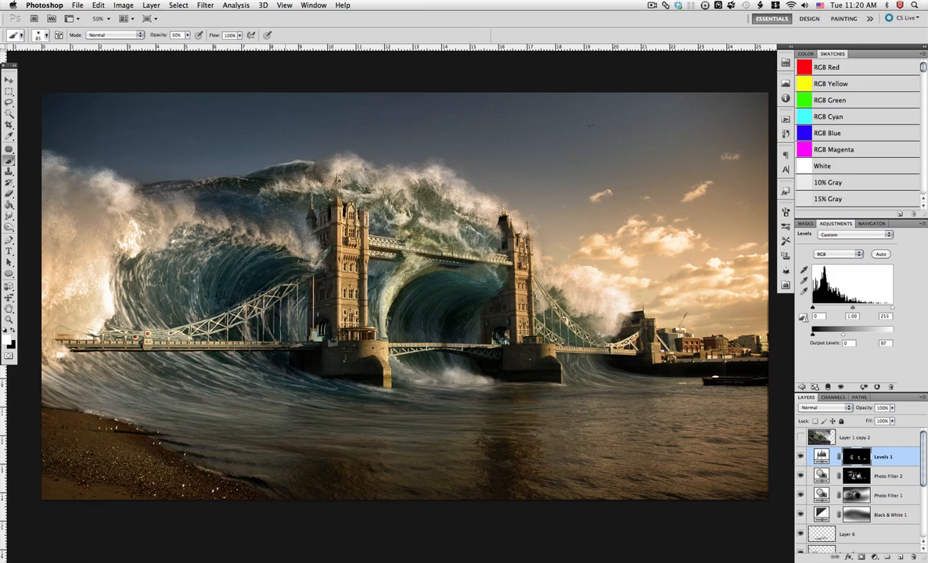
Paint white on the Levels mask along the water beneath the left bridge span, touching up with black
{"action": "mouse_move", "coordinate": [275, 351]}
{"action": "left_mouse_down"}
{"action": "mouse_move", "coordinate": [48, 349]}
{"action": "mouse_move", "coordinate": [265, 334]}
{"action": "left_mouse_up"}
{"action": "left_click", "coordinate": [12, 330]}
{"action": "mouse_move", "coordinate": [210, 337]}
{"action": "left_mouse_down"}
{"action": "mouse_move", "coordinate": [101, 335]}
{"action": "mouse_move", "coordinate": [244, 335]}
{"action": "left_mouse_up"}
{"action": "left_click_drag", "start_coordinate": [154, 336], "coordinate": [151, 364]}
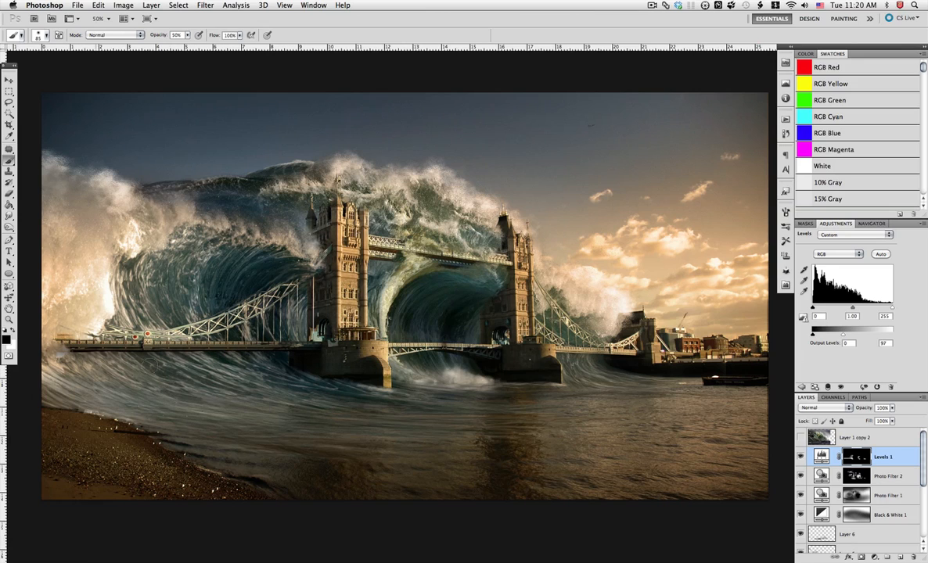
{"action": "key", "text": "x"}
{"action": "left_click_drag", "start_coordinate": [107, 339], "coordinate": [238, 343]}
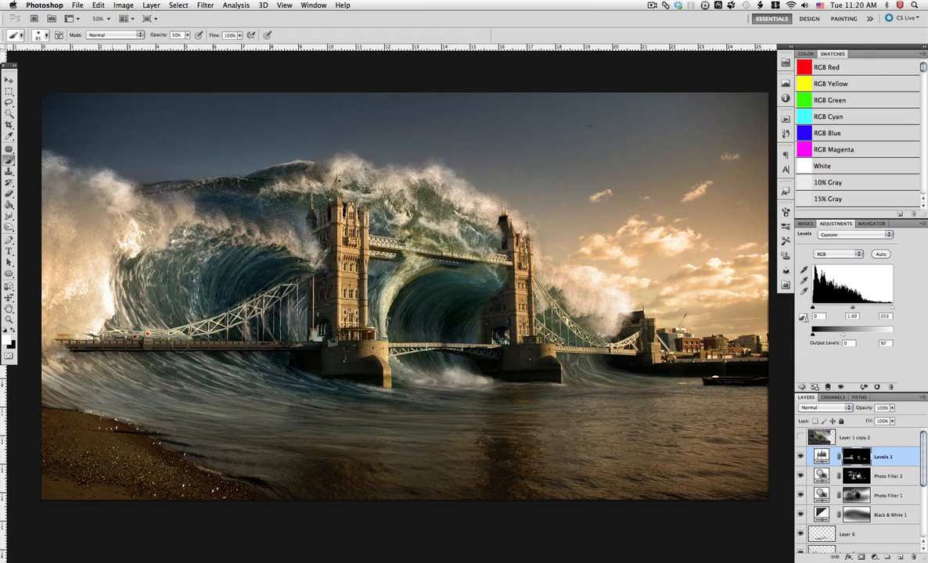
Using a soft 46 px brush, paint black over the bridge on the Levels mask within Layer 1 copy's inverted mask selection and deselect
{"action": "right_click", "coordinate": [227, 283]}
{"action": "left_click_drag", "start_coordinate": [252, 297], "coordinate": [249, 297]}
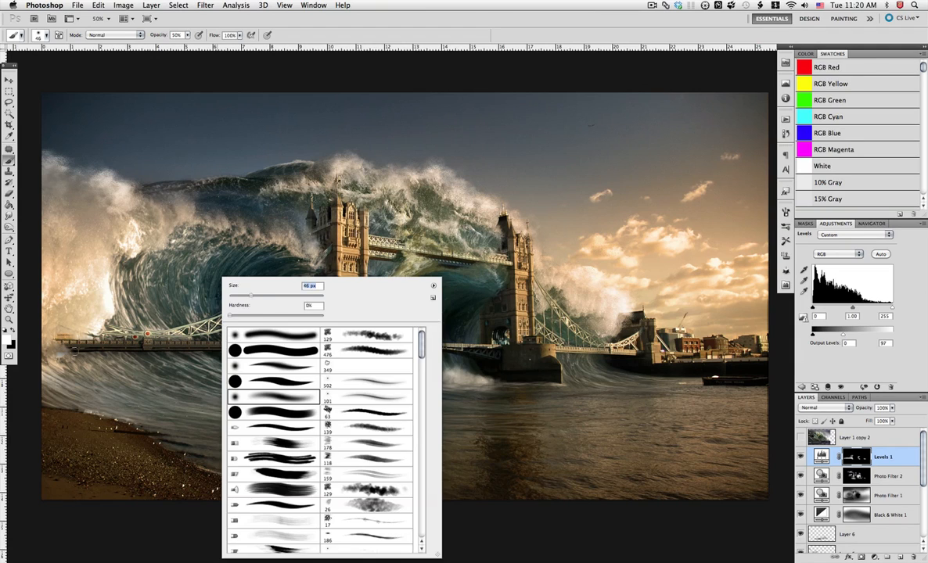
{"action": "key", "text": "Return"}
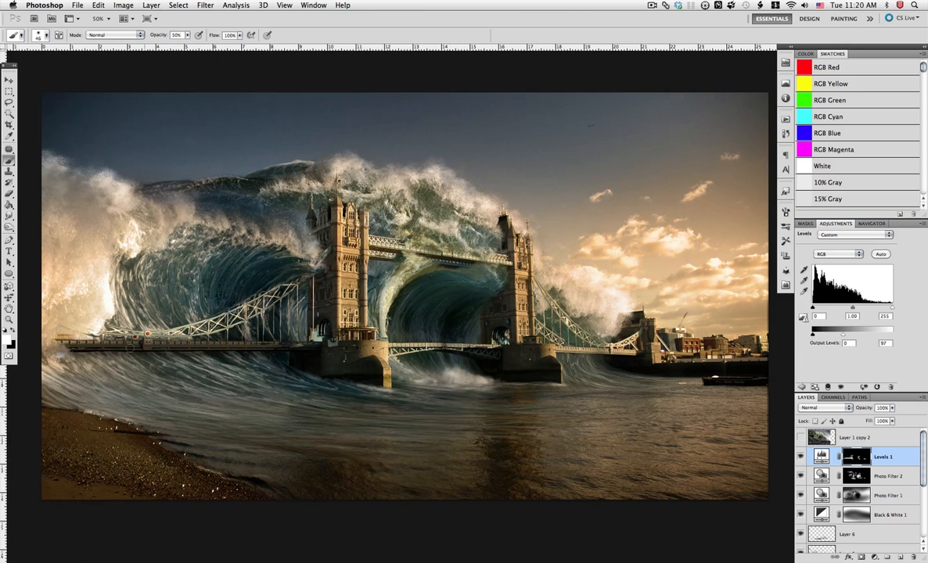
{"action": "key", "text": "x"}
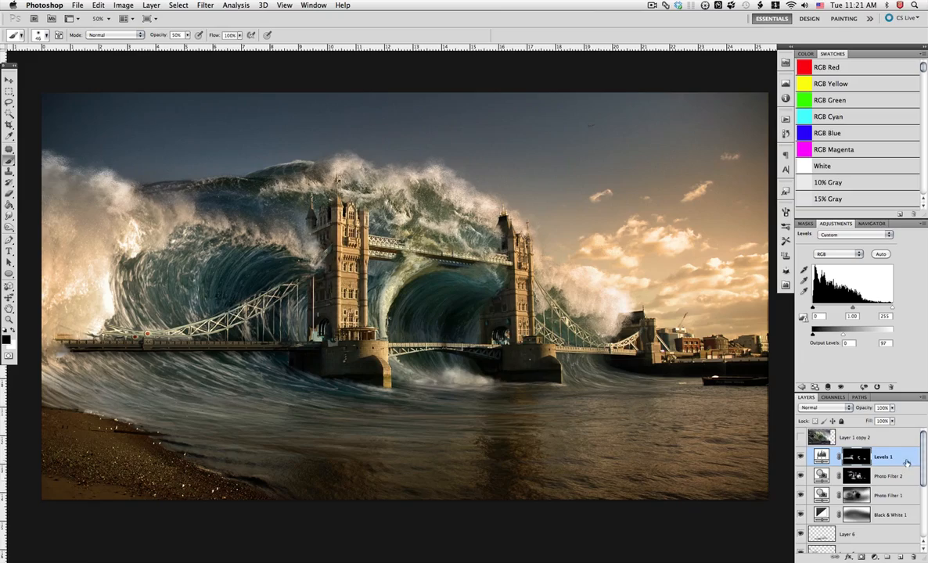
{"action": "scroll", "coordinate": [851, 429], "scroll_direction": "down", "scroll_amount": 3}
{"action": "left_click", "coordinate": [859, 535], "text": "super"}
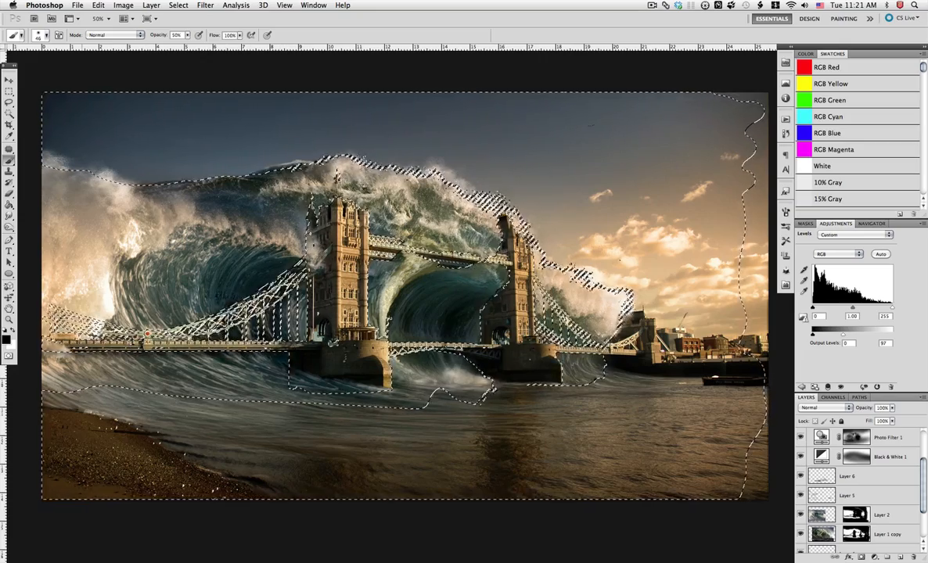
{"action": "left_click", "coordinate": [180, 6]}
{"action": "left_click", "coordinate": [192, 27]}
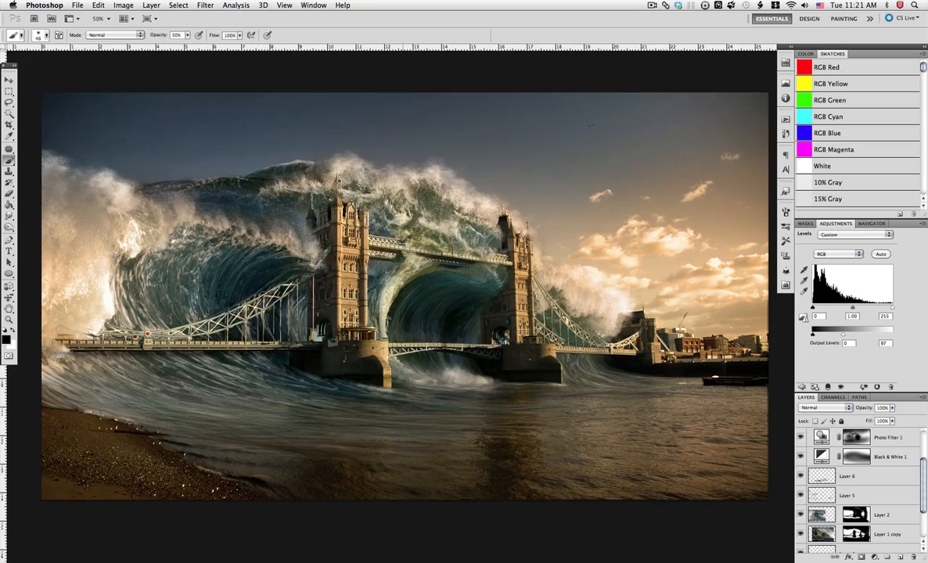